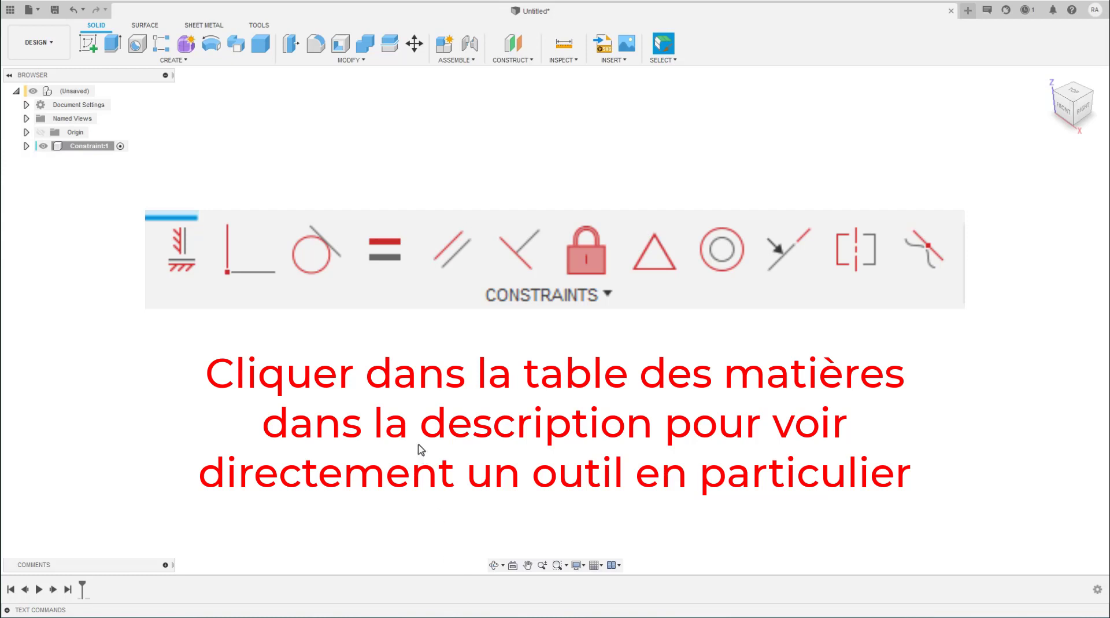
- Start a new sketch on the top origin plane
{"action": "left_click", "coordinate": [88, 44]}
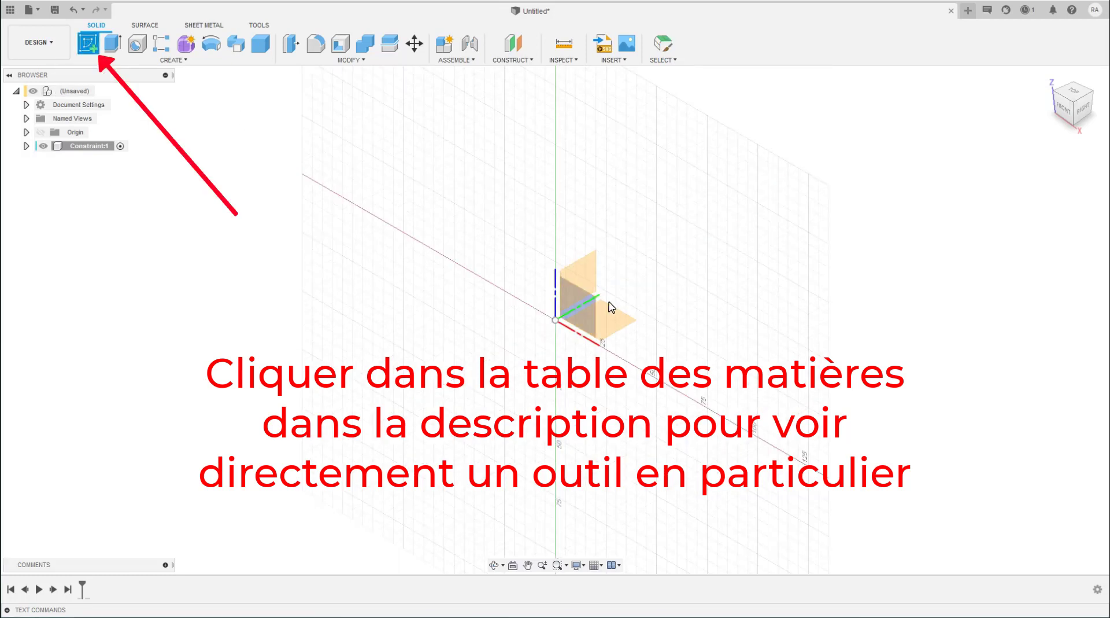
{"action": "left_click", "coordinate": [614, 324]}
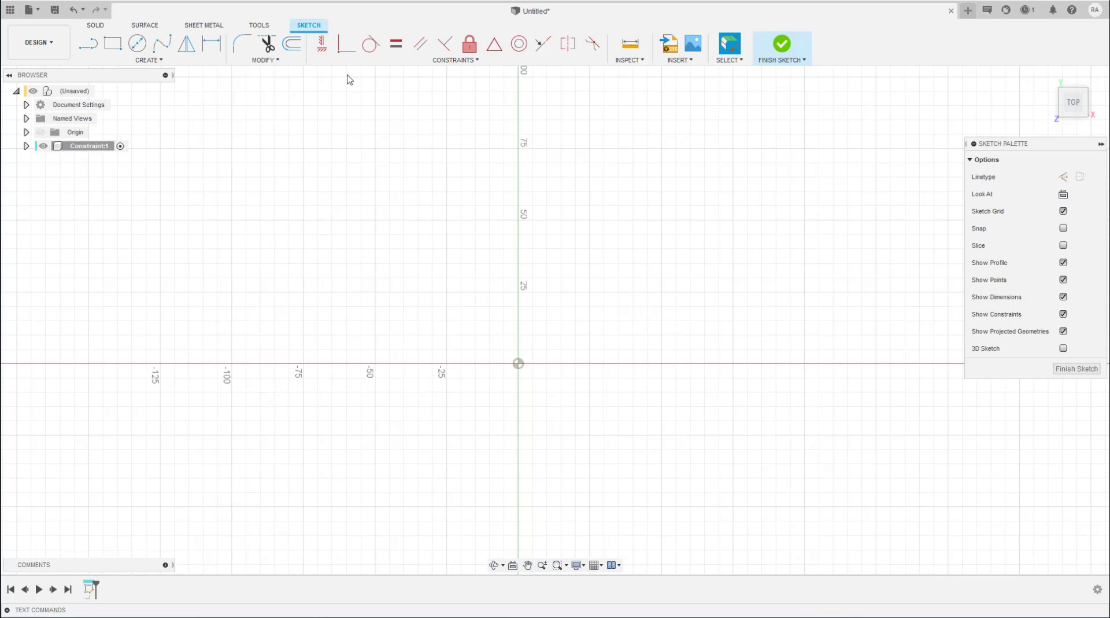
- Draw a sloped line from left of the origin up to the right
{"action": "left_click", "coordinate": [321, 46]}
{"action": "key", "text": "l"}
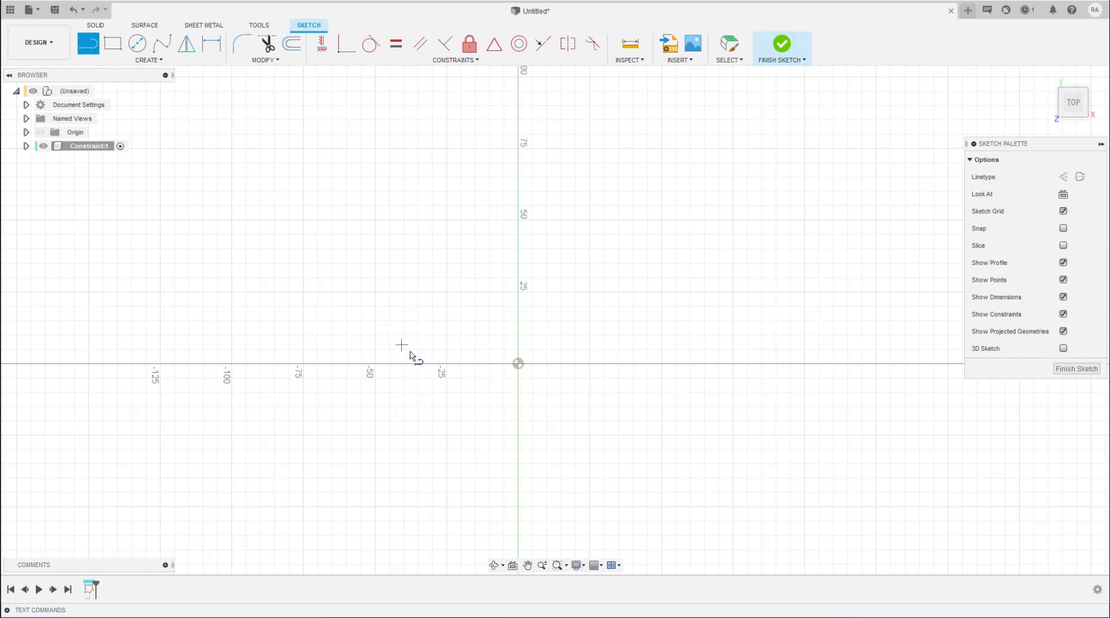
{"action": "left_click", "coordinate": [400, 341]}
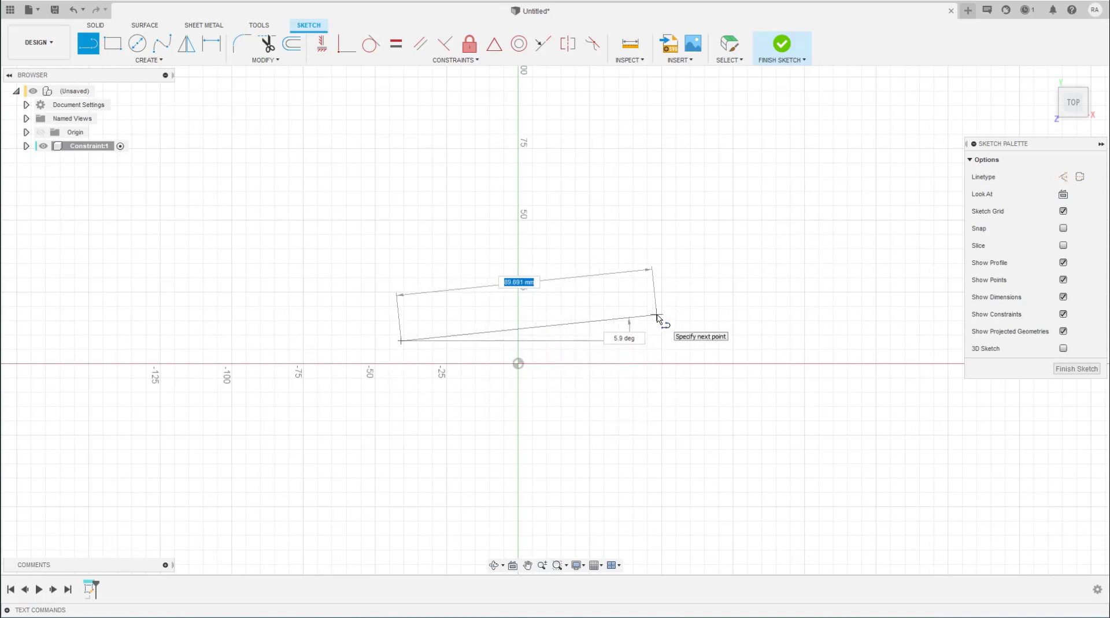
{"action": "key", "text": "ctrl"}
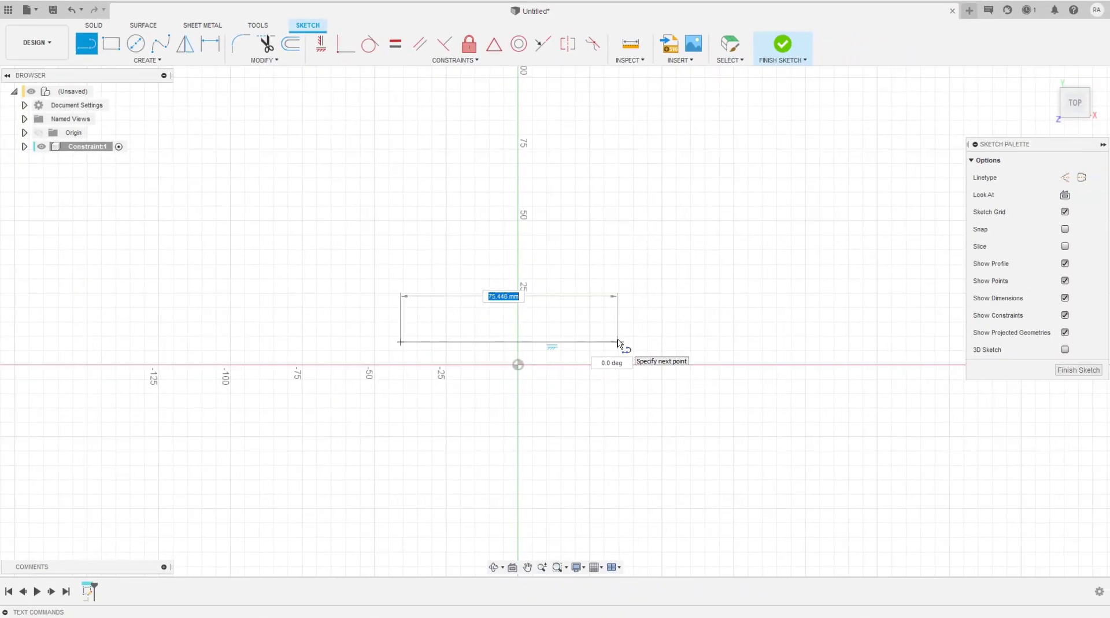
{"action": "left_click", "coordinate": [656, 257]}
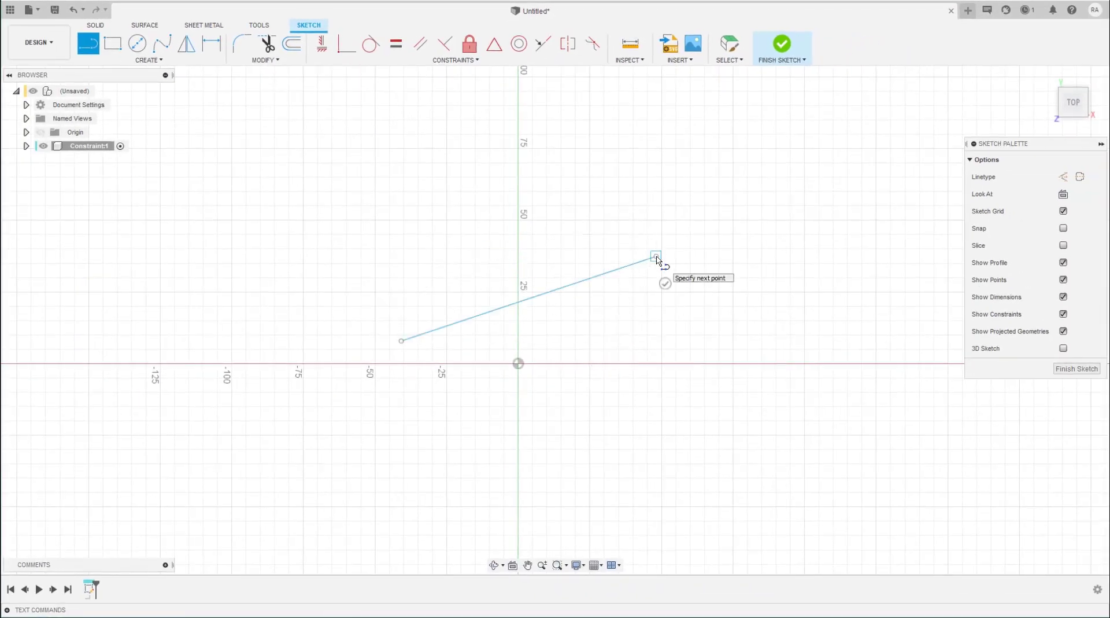
{"action": "left_click_drag", "start_coordinate": [656, 257], "coordinate": [723, 223]}
{"action": "key", "text": "Escape"}
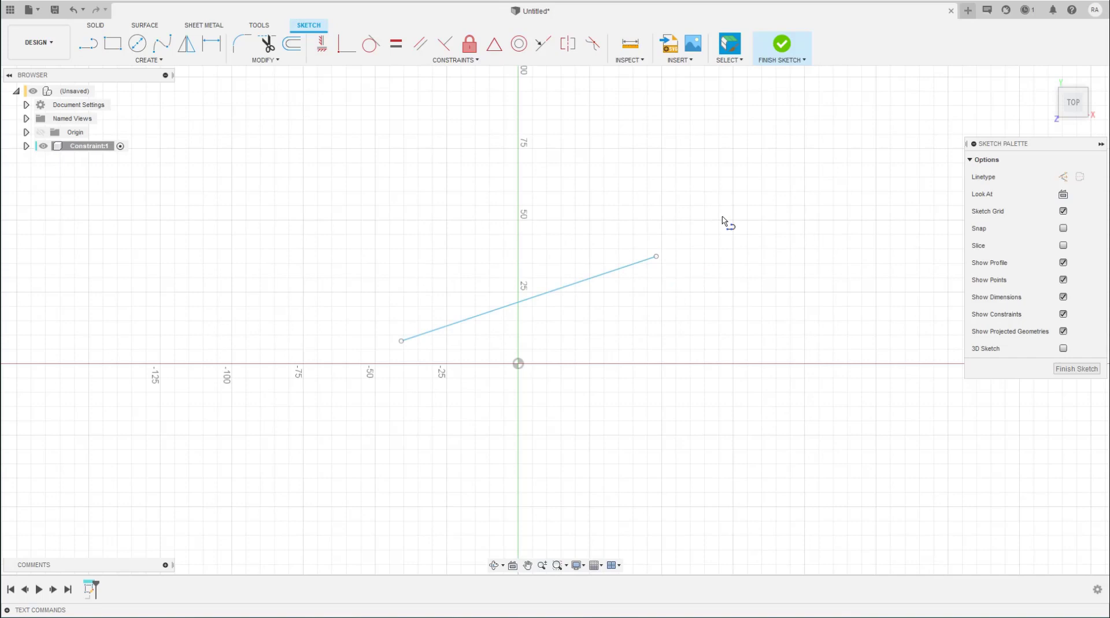
- Drag the line and its left endpoint upward so it crosses the Y axis above the origin
{"action": "mouse_move", "coordinate": [488, 310]}
{"action": "left_mouse_down"}
{"action": "mouse_move", "coordinate": [502, 275]}
{"action": "mouse_move", "coordinate": [470, 312]}
{"action": "left_mouse_up"}
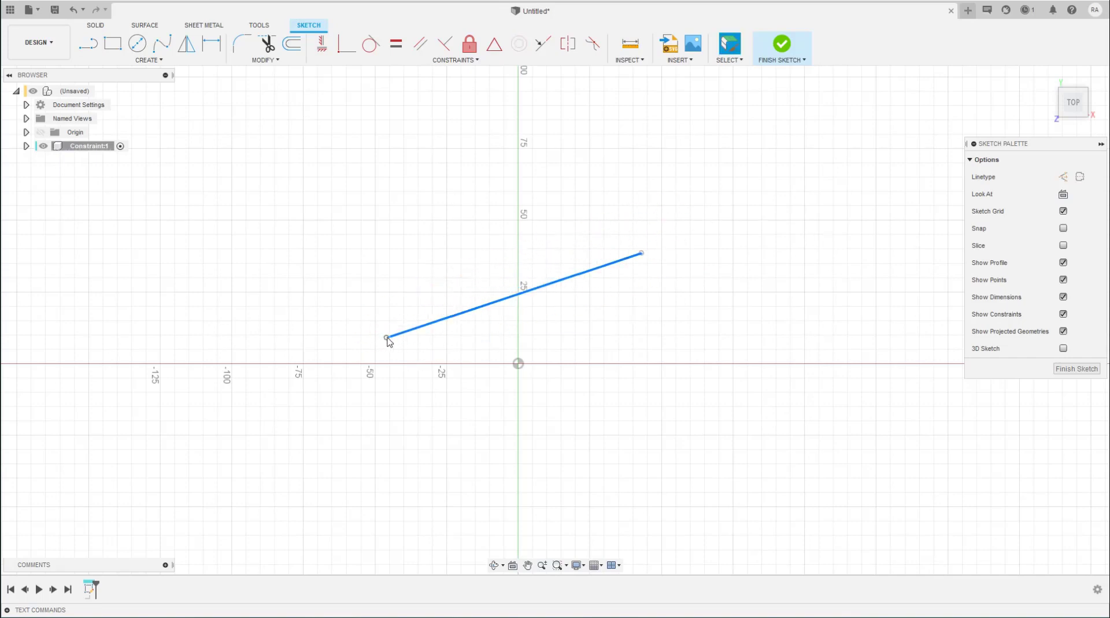
{"action": "left_click_drag", "start_coordinate": [387, 337], "coordinate": [399, 316]}
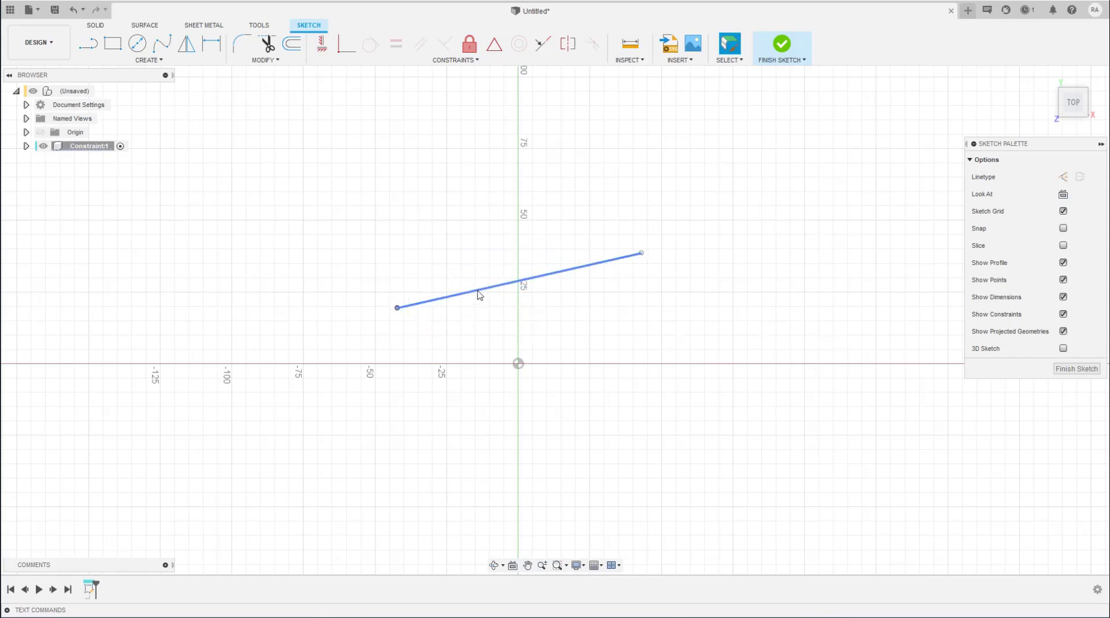
{"action": "left_click", "coordinate": [478, 293]}
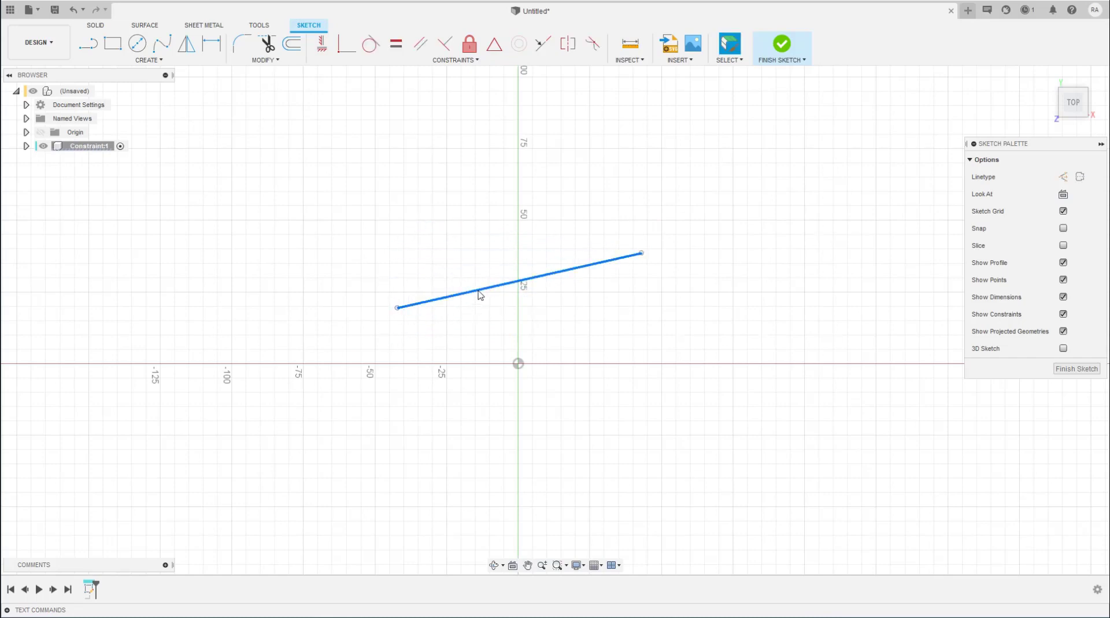
- Make the line horizontal and drag it to show it stays level
{"action": "mouse_move", "coordinate": [322, 43]}
{"action": "left_click", "coordinate": [324, 47]}
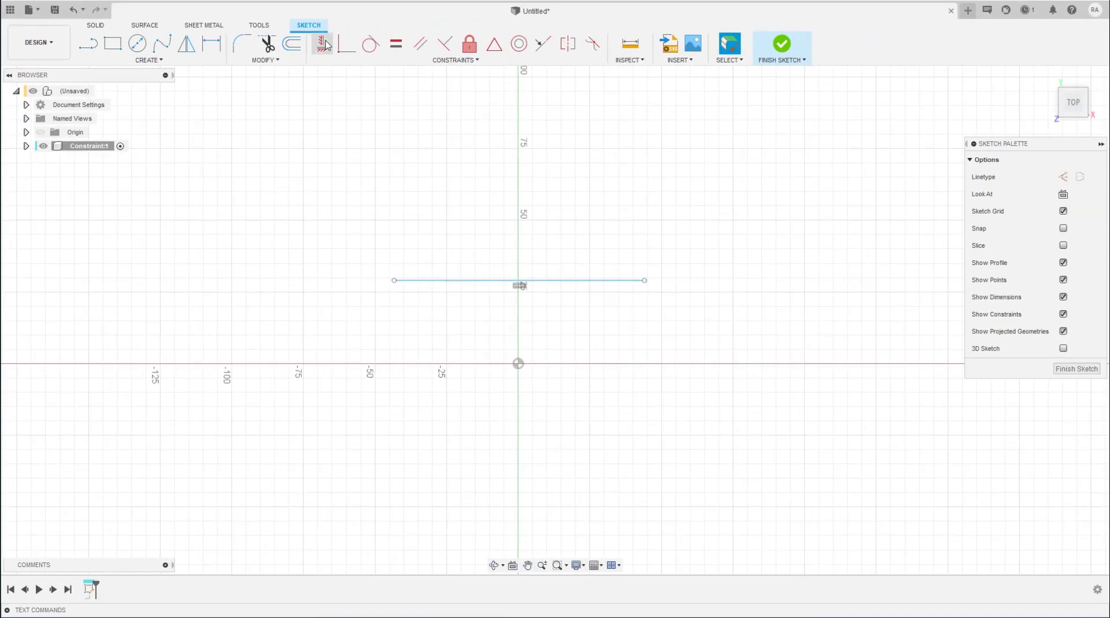
{"action": "left_click", "coordinate": [326, 45]}
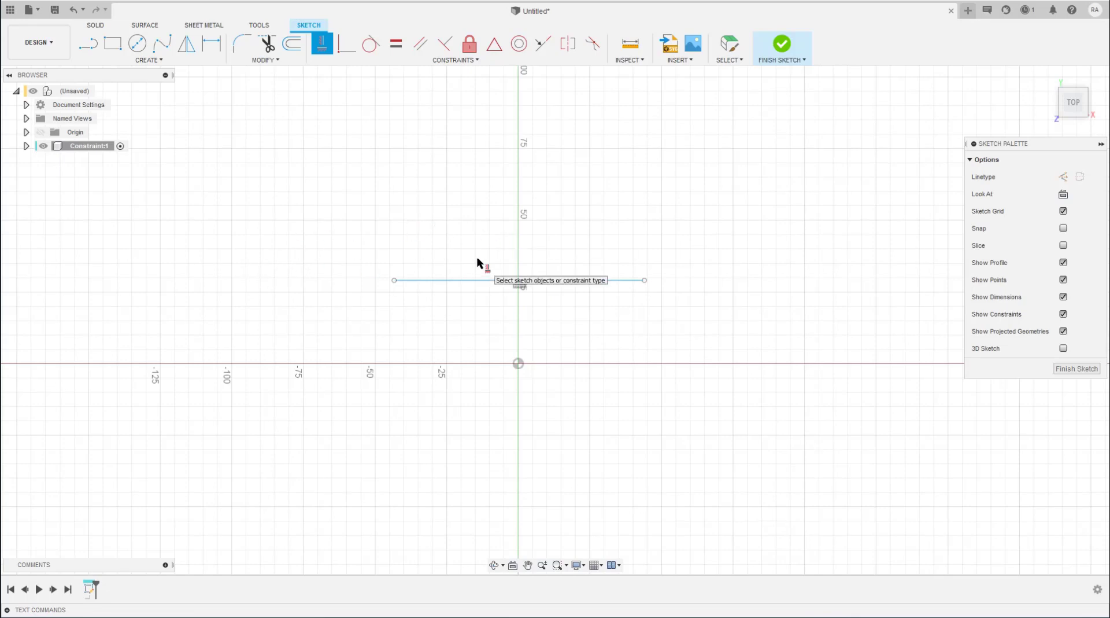
{"action": "key", "text": "Escape"}
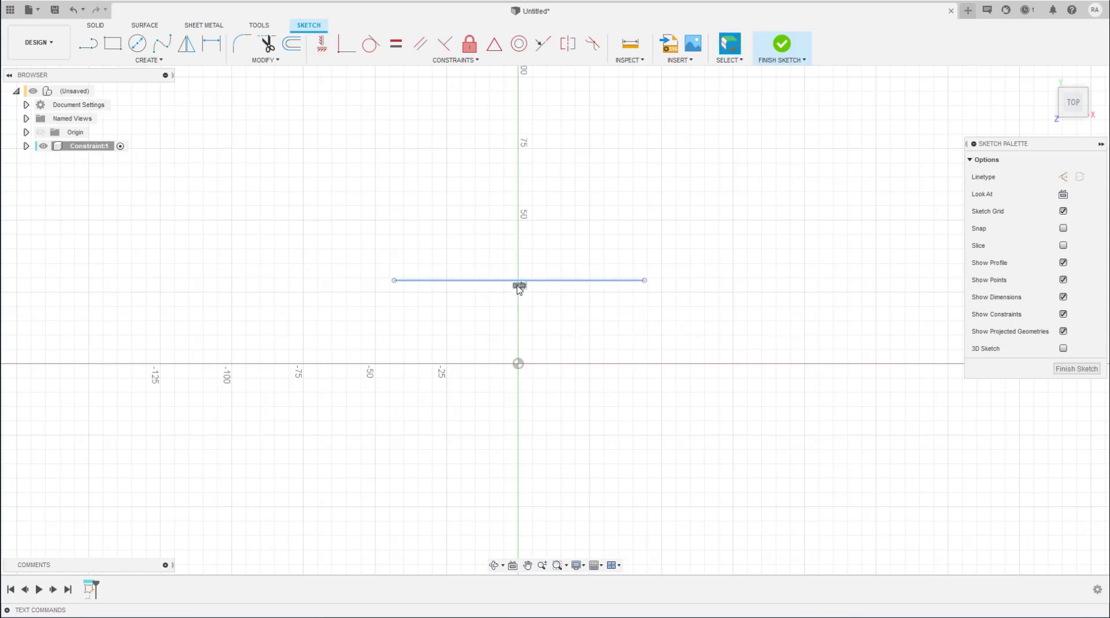
{"action": "left_click", "coordinate": [396, 281]}
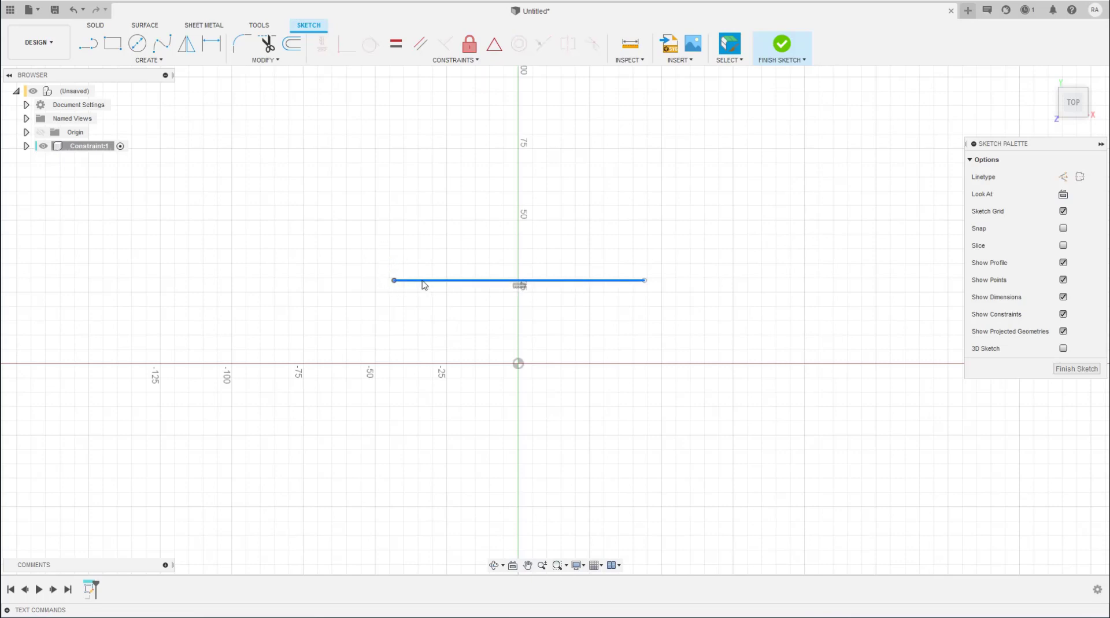
{"action": "left_click_drag", "start_coordinate": [425, 285], "coordinate": [411, 288]}
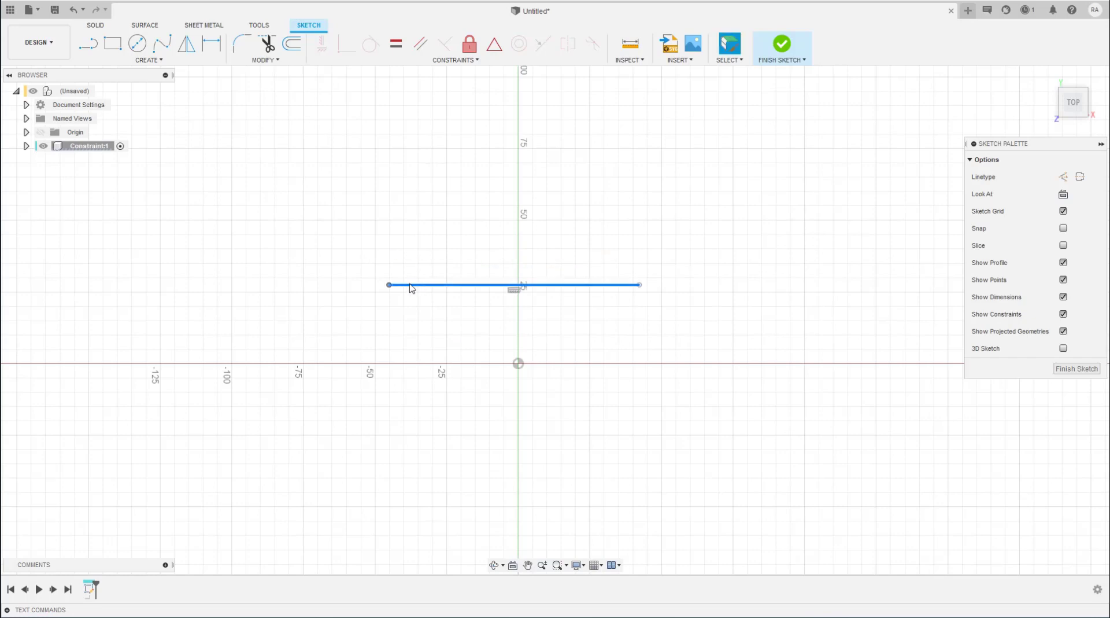
{"action": "left_click", "coordinate": [612, 299]}
- Undo the horizontal constraint and pull the right end up so the line tilts steeply
{"action": "key", "text": "ctrl+z"}
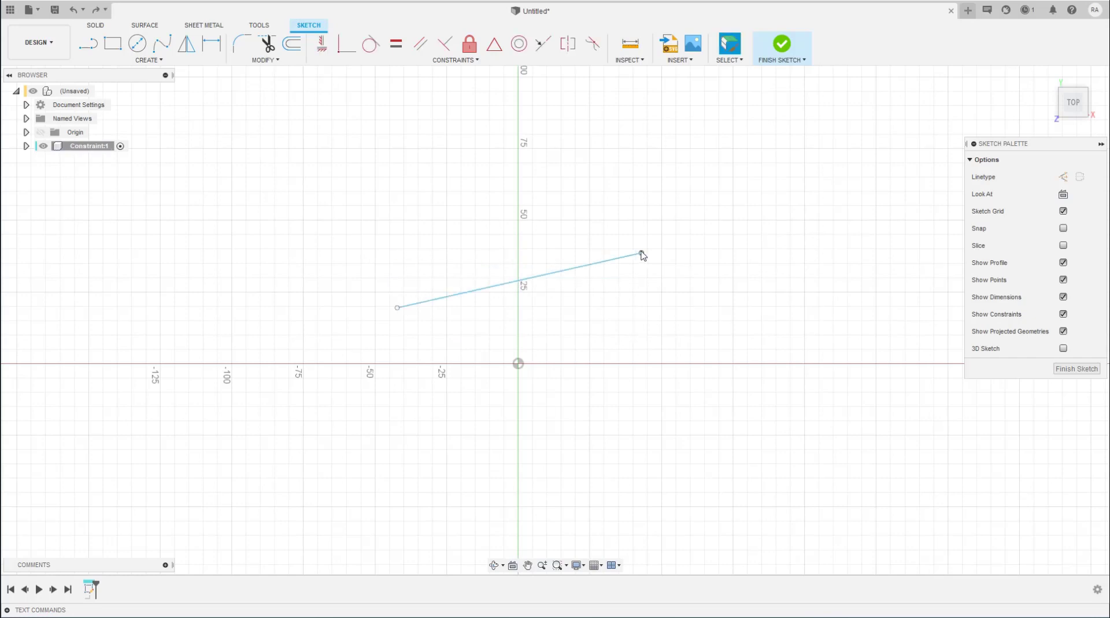
{"action": "left_click_drag", "start_coordinate": [639, 251], "coordinate": [445, 182]}
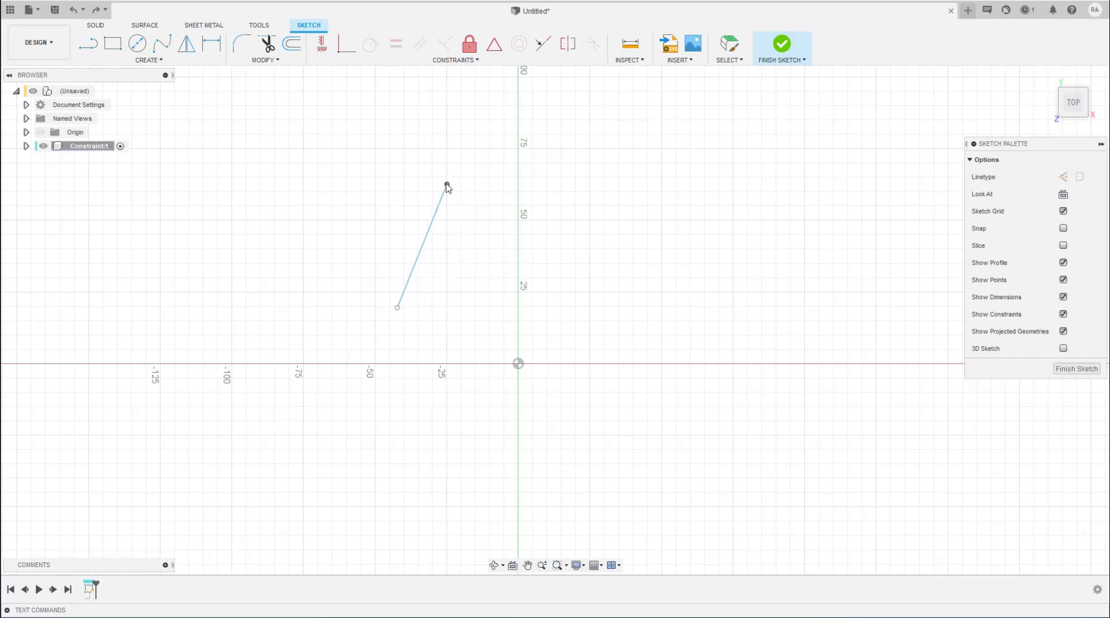
{"action": "left_click", "coordinate": [322, 45]}
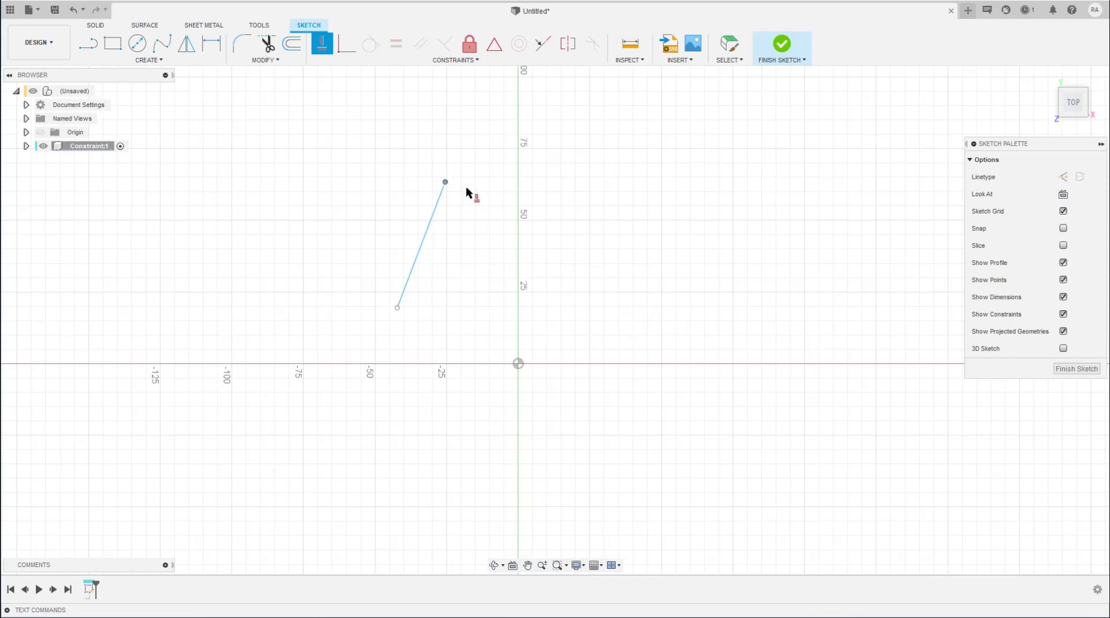
{"action": "left_click", "coordinate": [445, 181]}
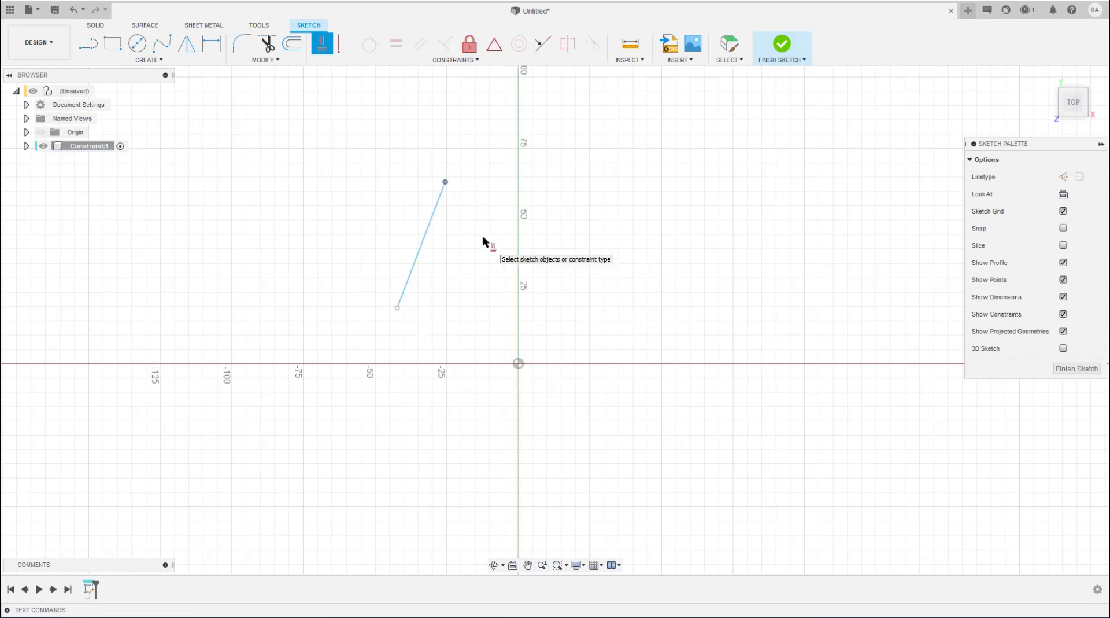
{"action": "key", "text": "Escape"}
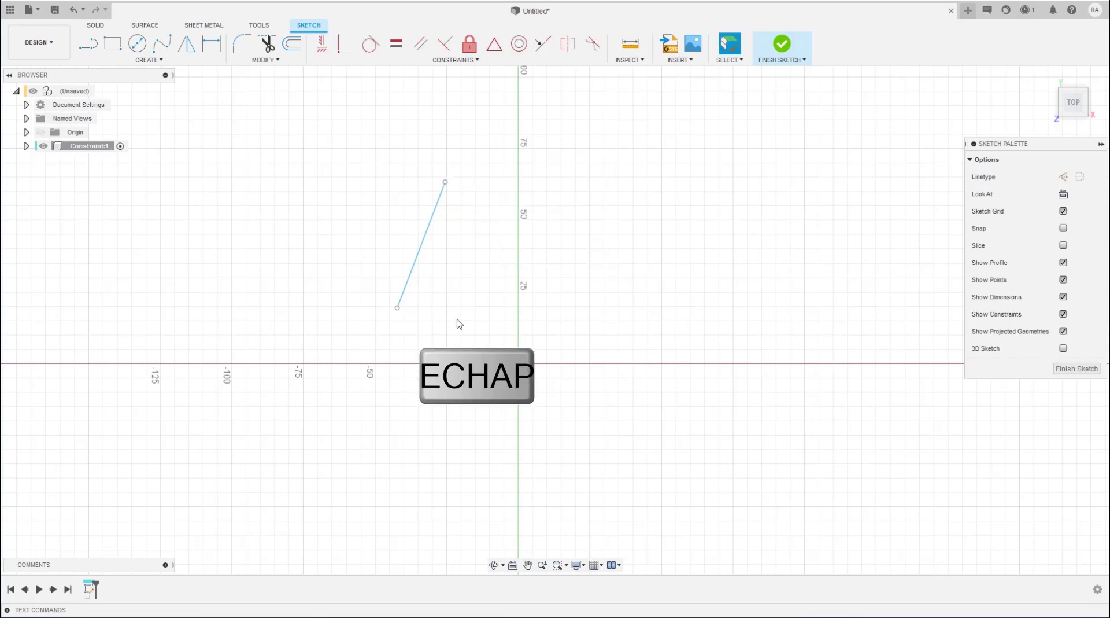
- Make the steep line vertical and snap its bottom end onto the origin
{"action": "left_click", "coordinate": [322, 43]}
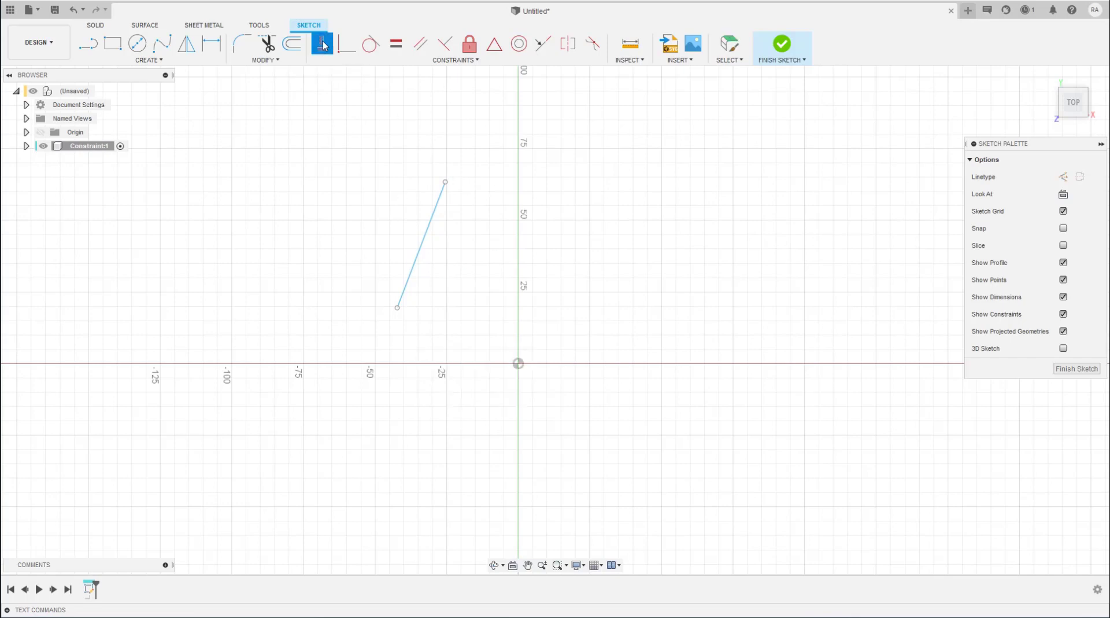
{"action": "left_click", "coordinate": [426, 236]}
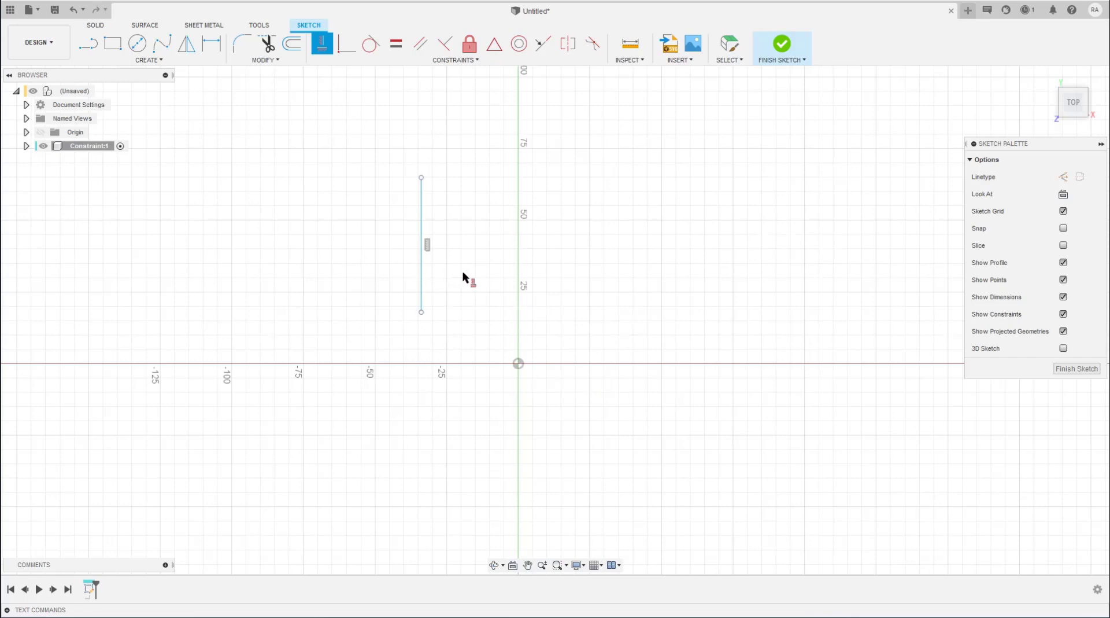
{"action": "key", "text": "Escape"}
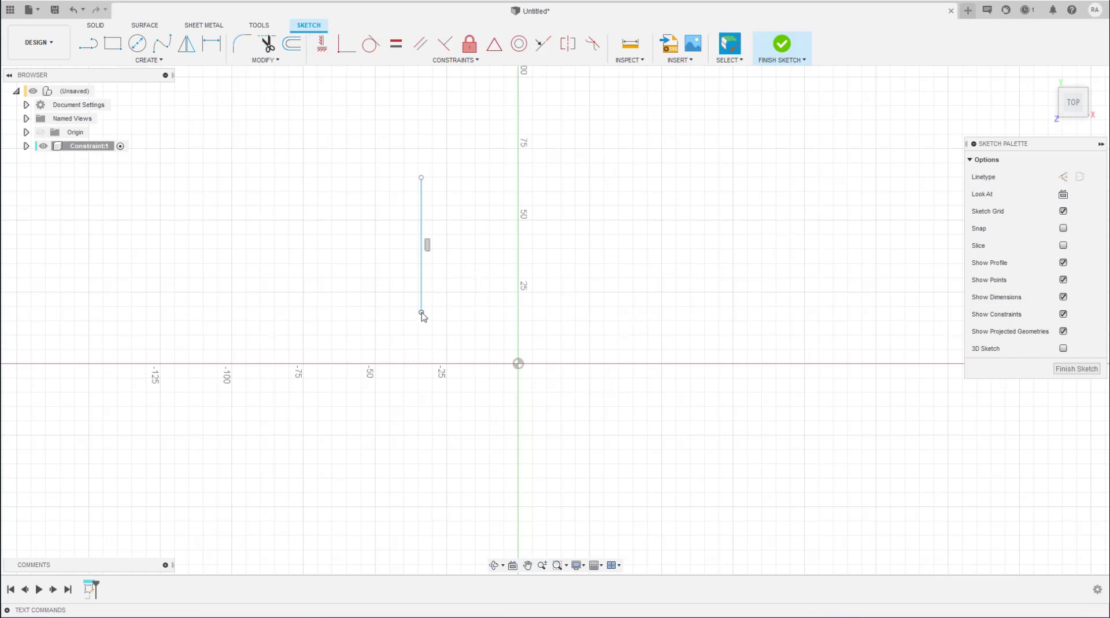
{"action": "left_click_drag", "start_coordinate": [421, 312], "coordinate": [518, 364]}
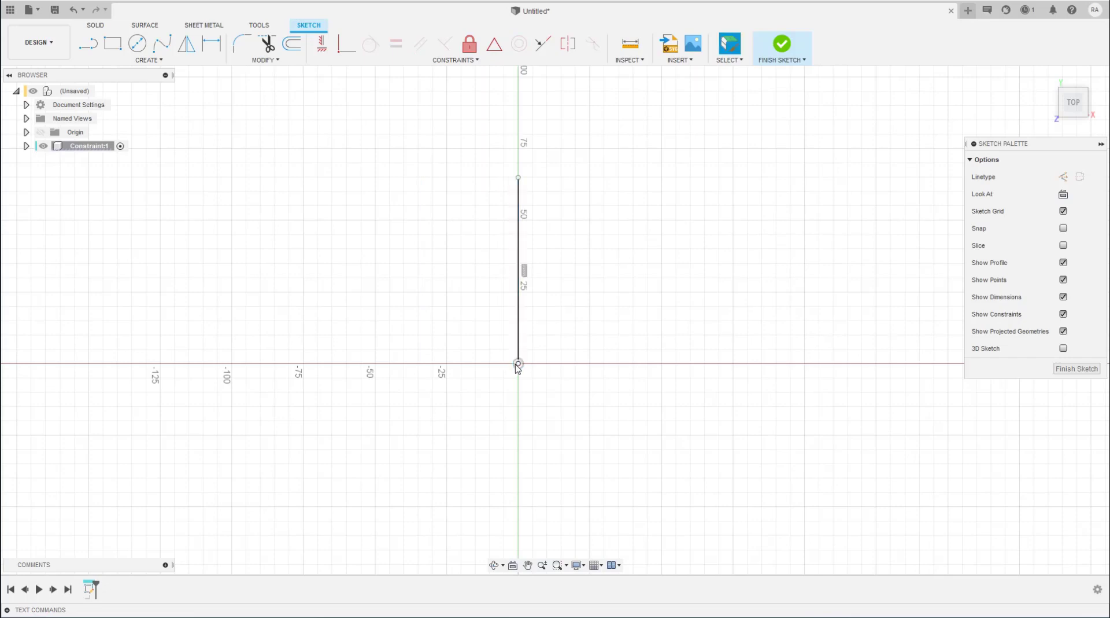
- Dimension the vertical line's length at 64.892 mm
{"action": "left_click", "coordinate": [520, 317]}
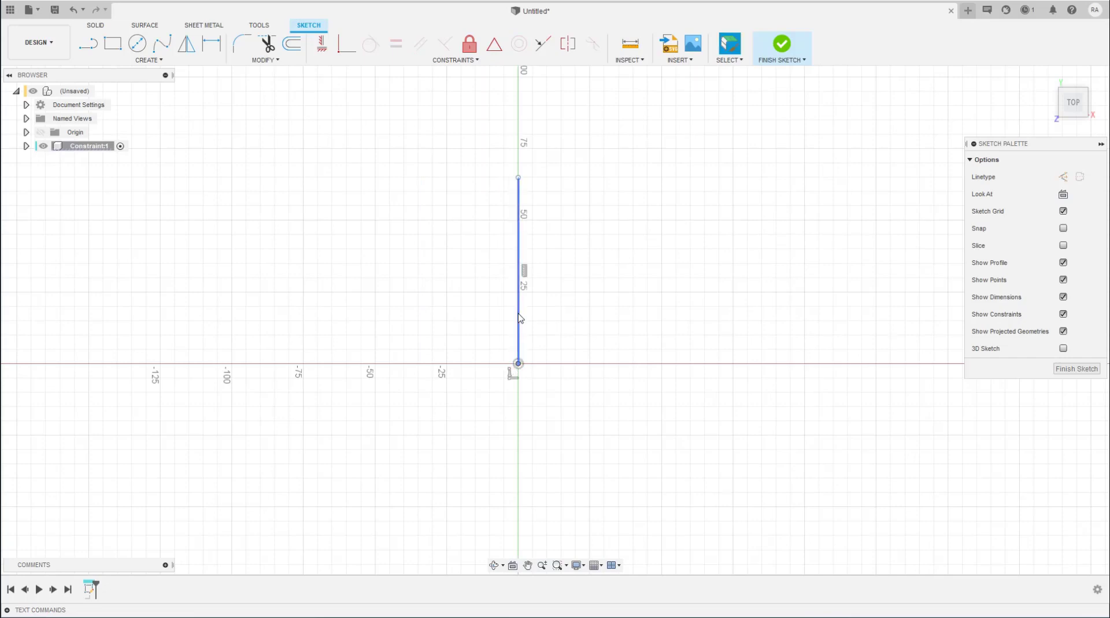
{"action": "key", "text": "d"}
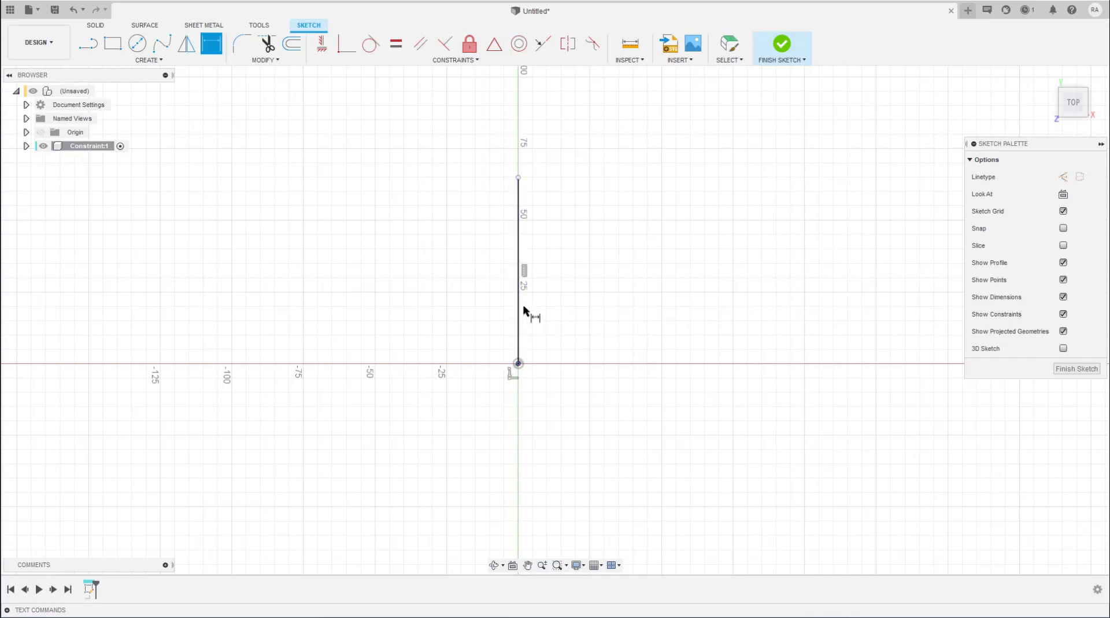
{"action": "left_click", "coordinate": [519, 308]}
{"action": "left_click", "coordinate": [564, 304]}
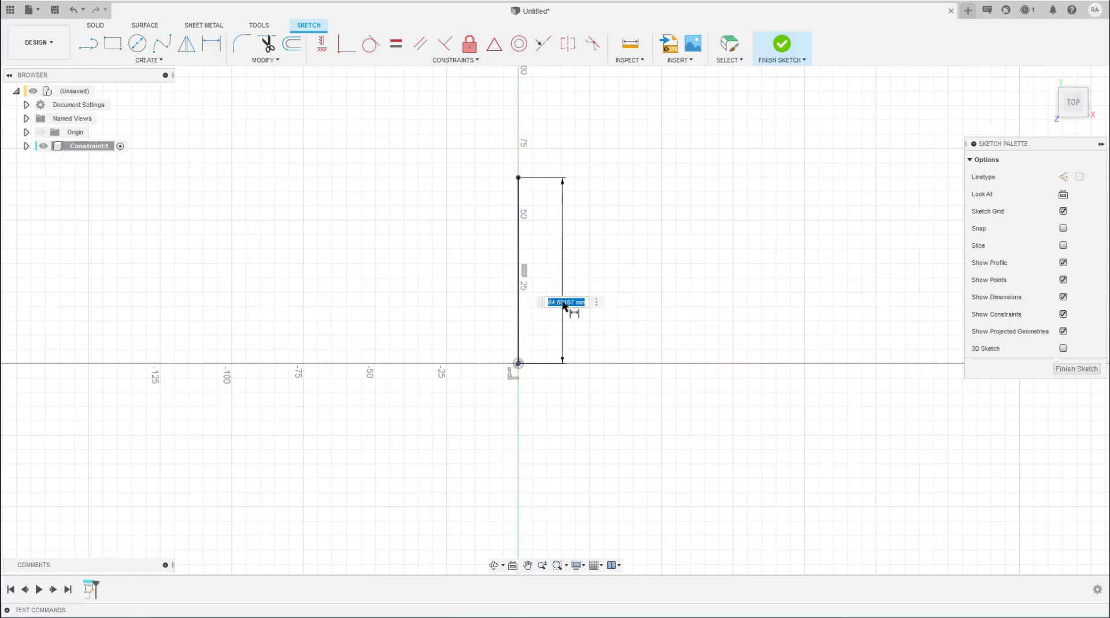
{"action": "key", "text": "Return"}
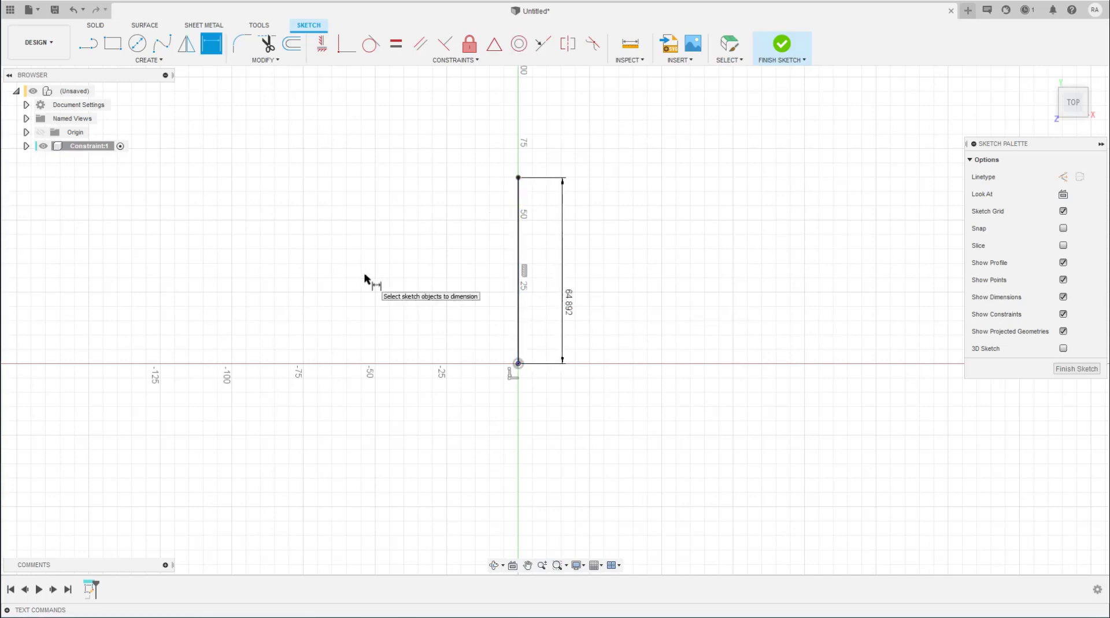
{"action": "key", "text": "Escape"}
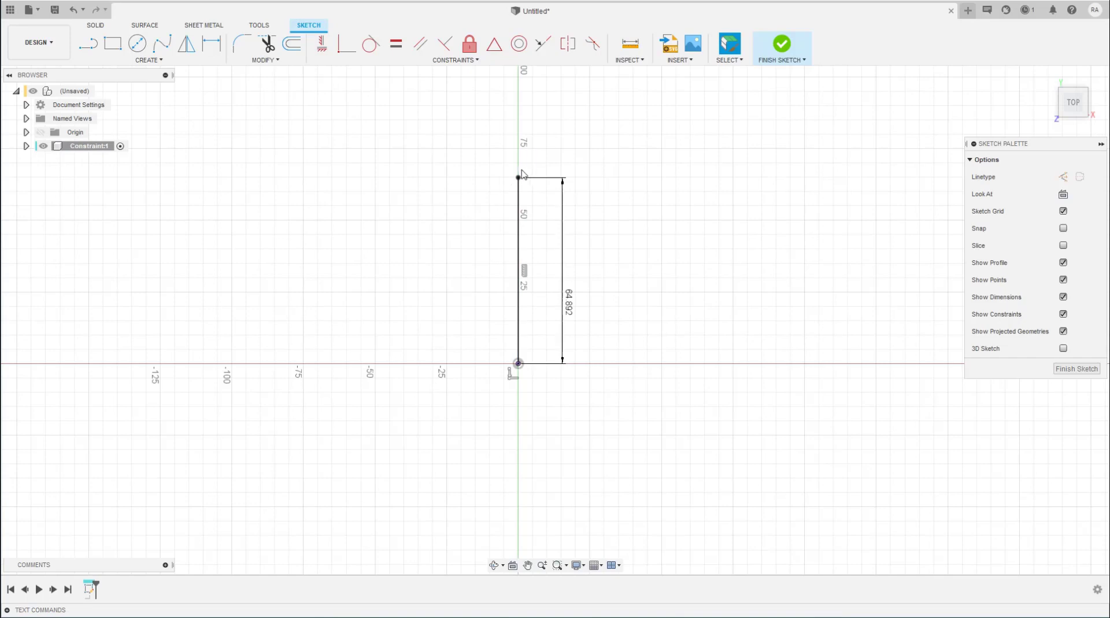
- Delete the vertical line with its dimension and reveal Sketch1 under Sketches in the Browser
{"action": "left_click", "coordinate": [519, 211]}
{"action": "left_click", "coordinate": [519, 183]}
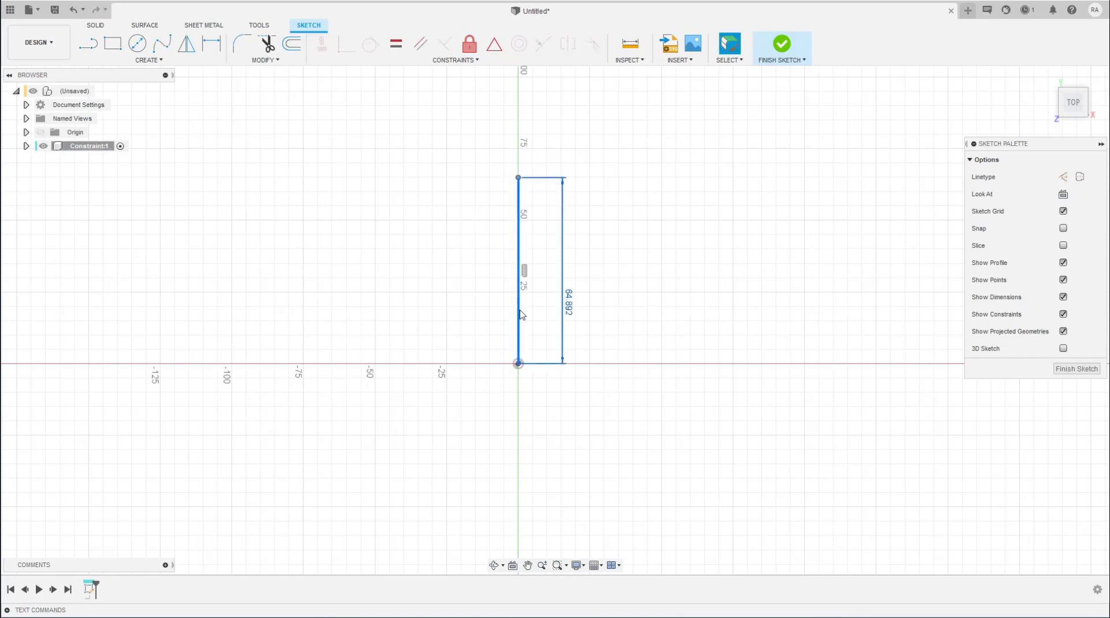
{"action": "left_click", "coordinate": [26, 146]}
{"action": "left_click", "coordinate": [36, 173]}
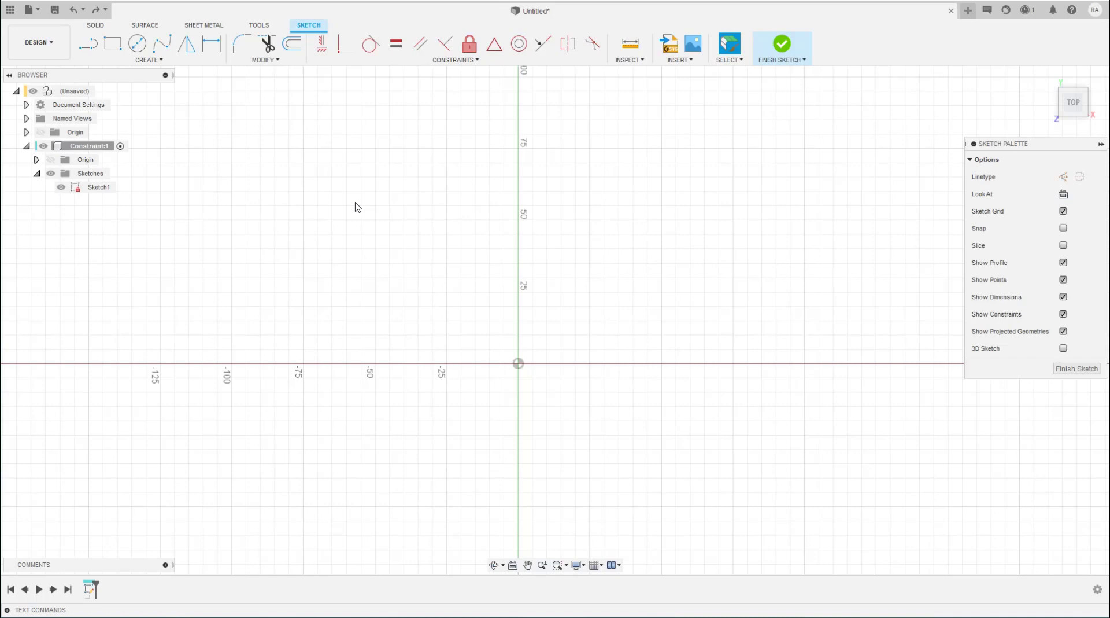
- Draw a wavy four-point spline across the sketch
{"action": "left_click", "coordinate": [161, 43]}
{"action": "left_click", "coordinate": [307, 334]}
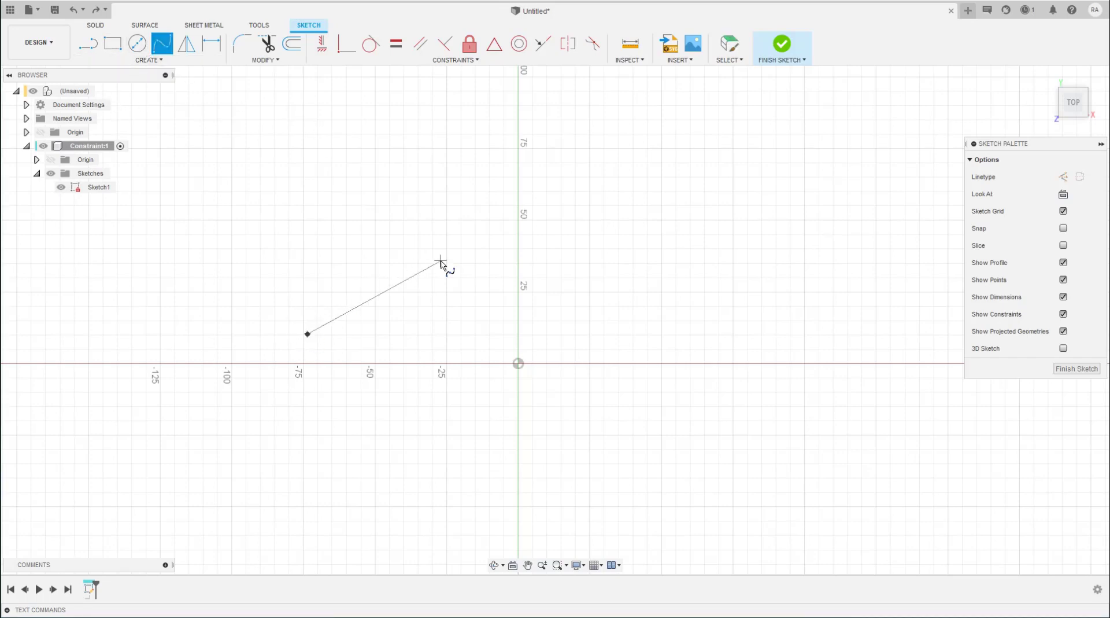
{"action": "left_click", "coordinate": [440, 261]}
{"action": "left_click", "coordinate": [504, 378]}
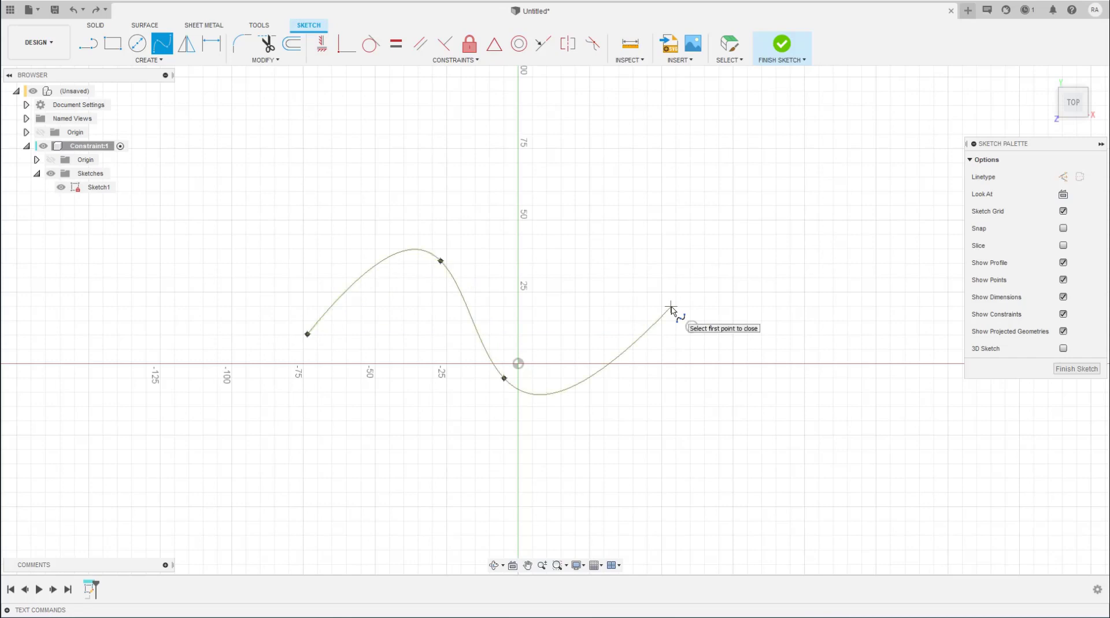
{"action": "left_click", "coordinate": [671, 307]}
{"action": "left_click", "coordinate": [690, 325]}
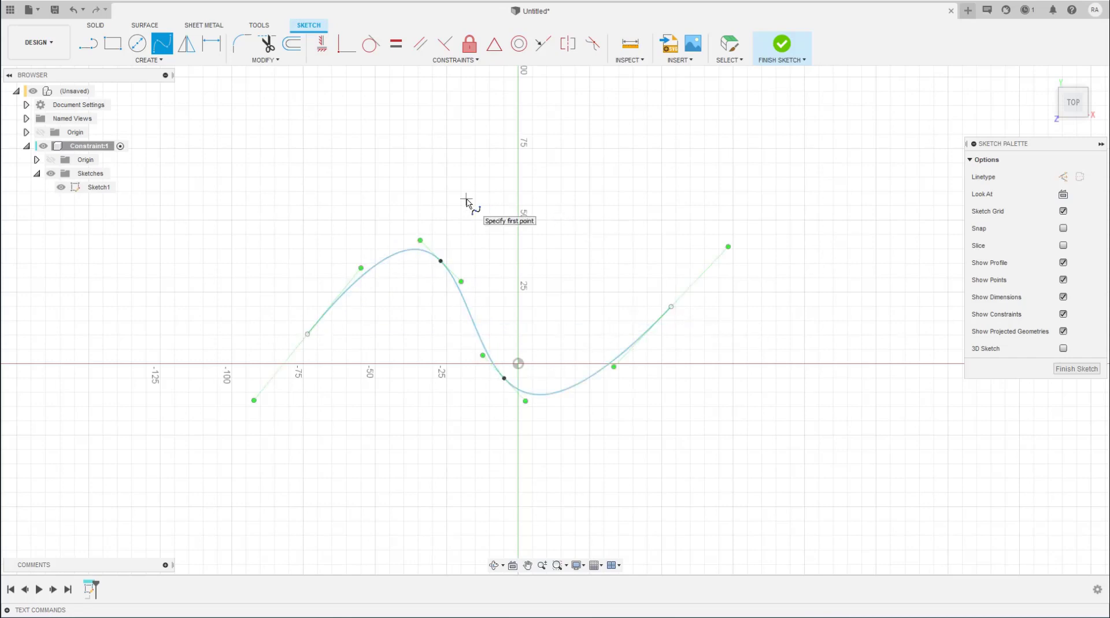
- Draw a separate slanted line right of the vertical axis and shift it up-right
{"action": "key", "text": "l"}
{"action": "left_click", "coordinate": [518, 283]}
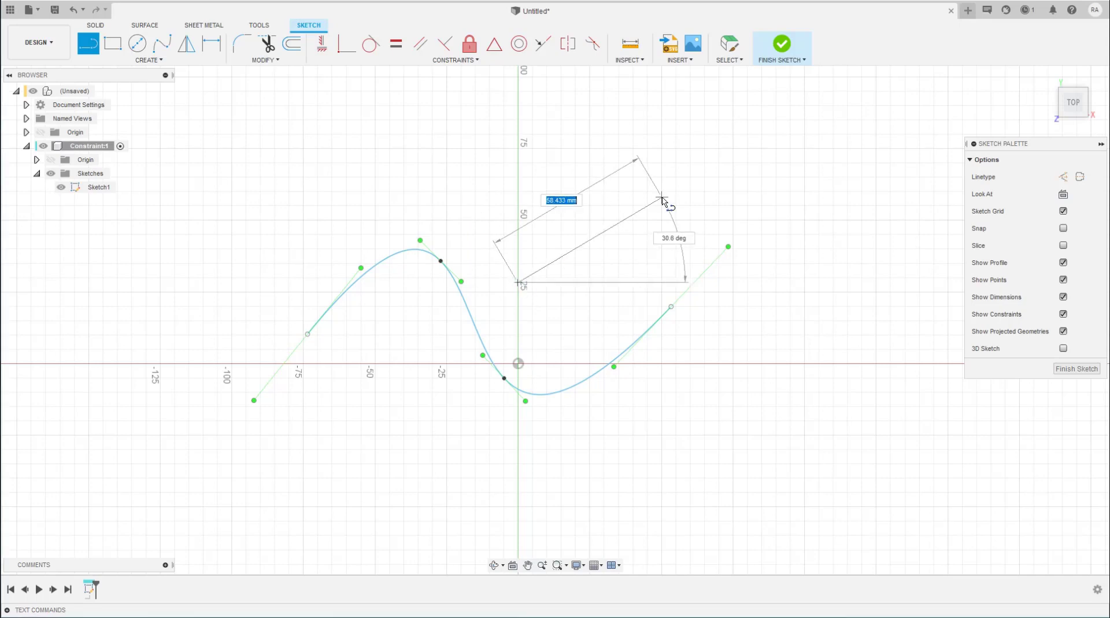
{"action": "left_click", "coordinate": [662, 199]}
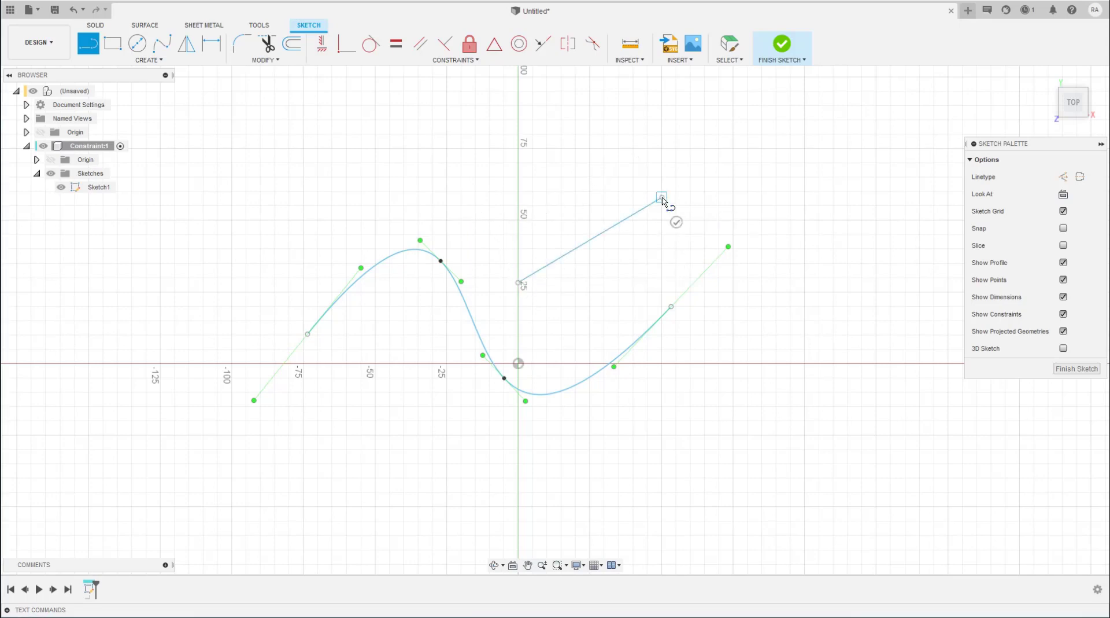
{"action": "key", "text": "Escape"}
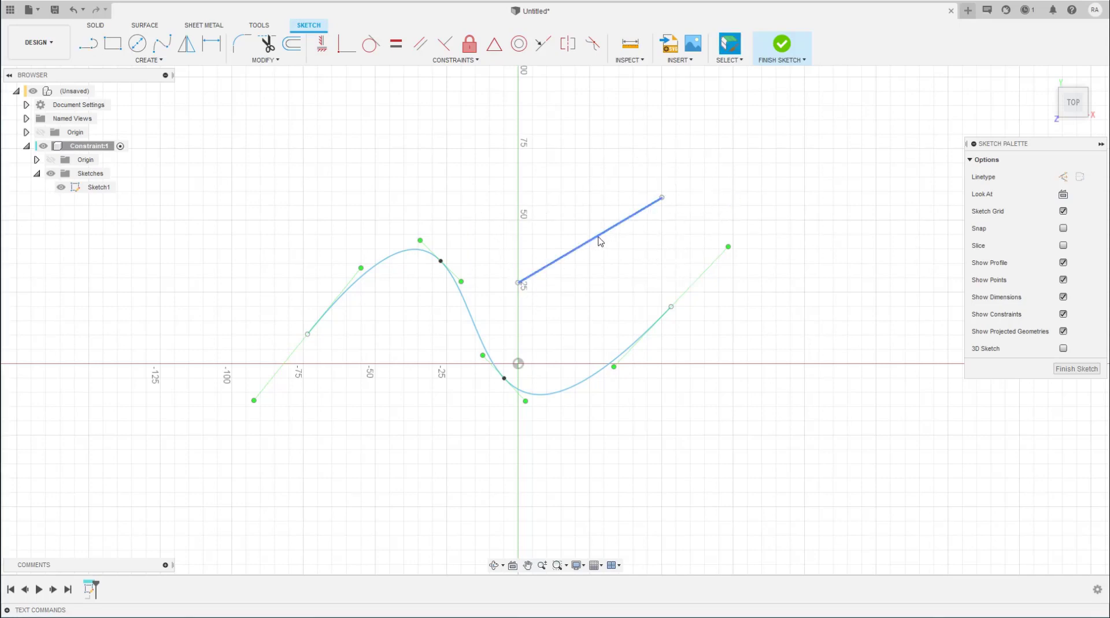
{"action": "left_click_drag", "start_coordinate": [599, 236], "coordinate": [664, 212]}
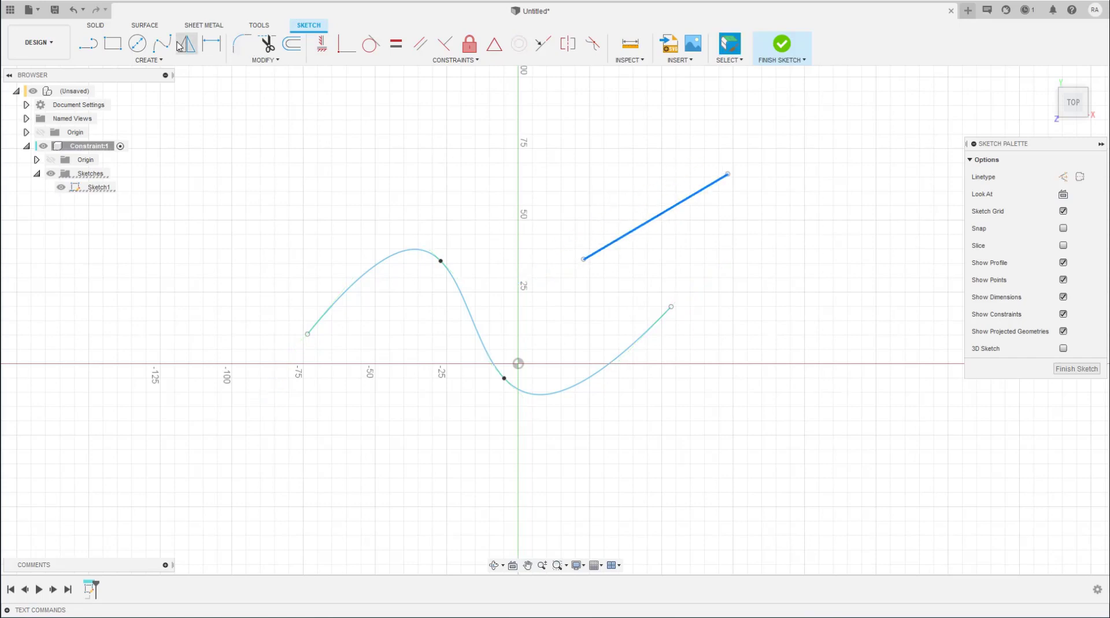
- Draw a center-diameter circle above the spline
{"action": "left_click", "coordinate": [137, 43]}
{"action": "left_click", "coordinate": [448, 154]}
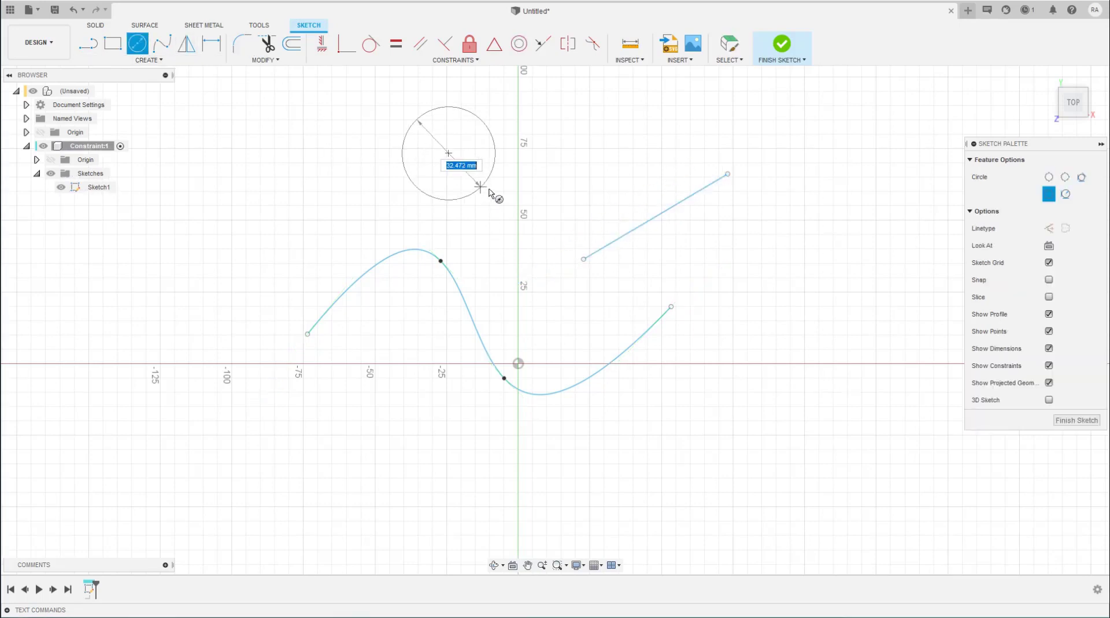
{"action": "left_click", "coordinate": [493, 183]}
{"action": "key", "text": "Escape"}
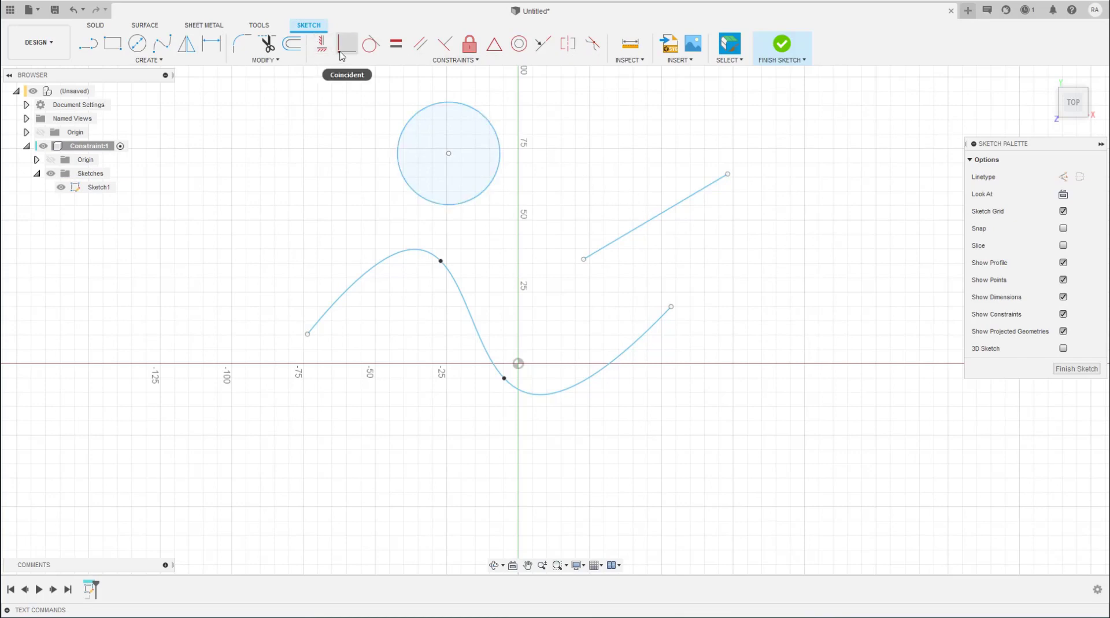
{"action": "mouse_move", "coordinate": [346, 44]}
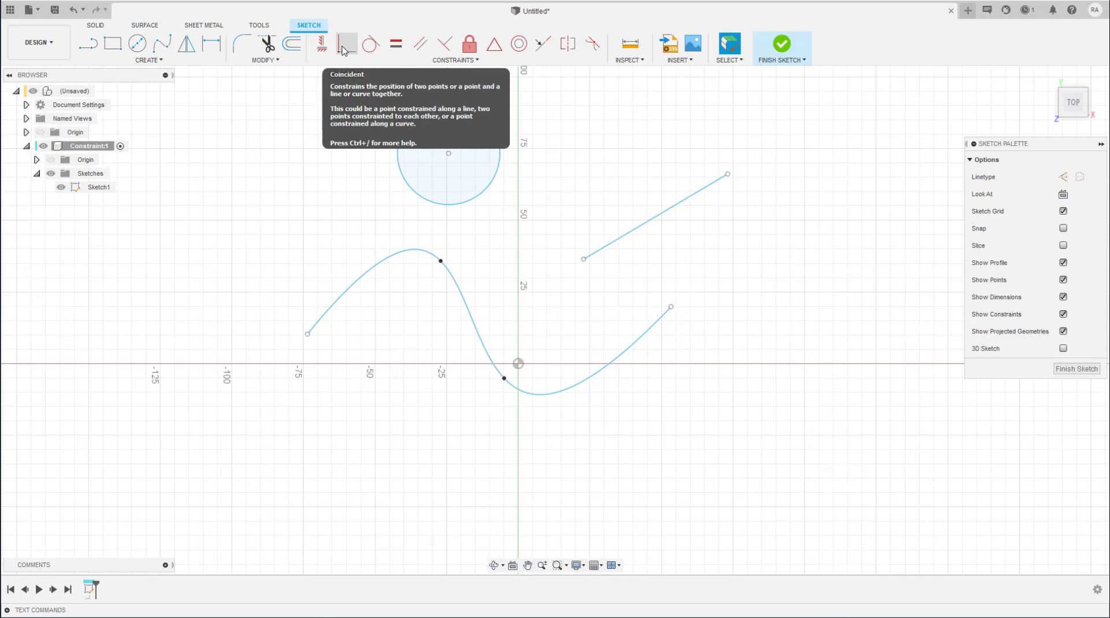
- Make the line's left endpoint coincident with the circle
{"action": "left_click", "coordinate": [342, 50]}
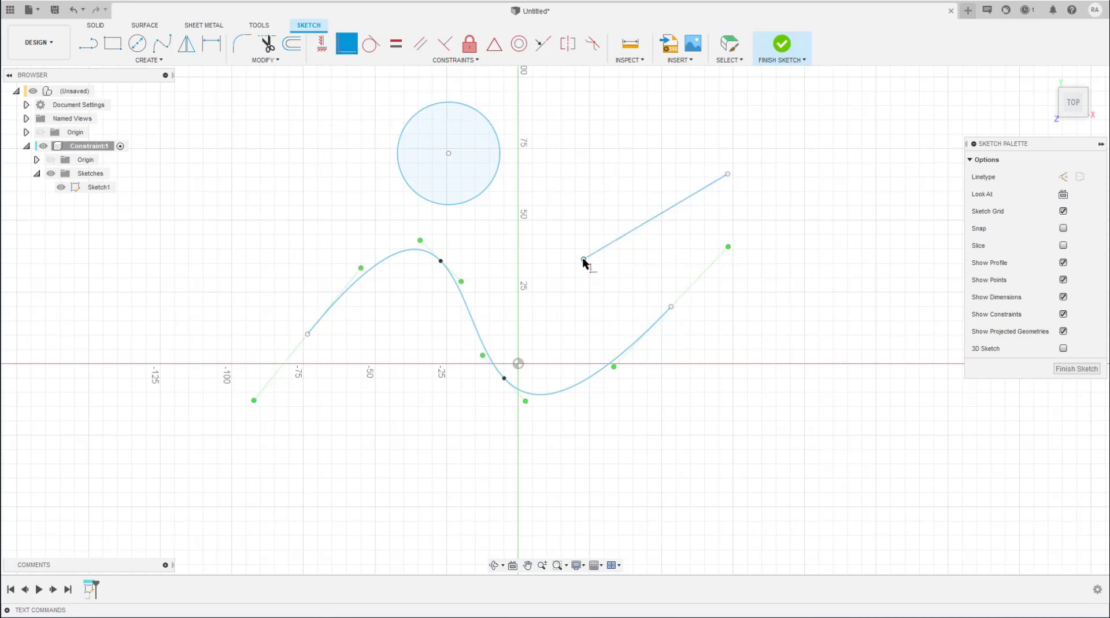
{"action": "left_click", "coordinate": [584, 259]}
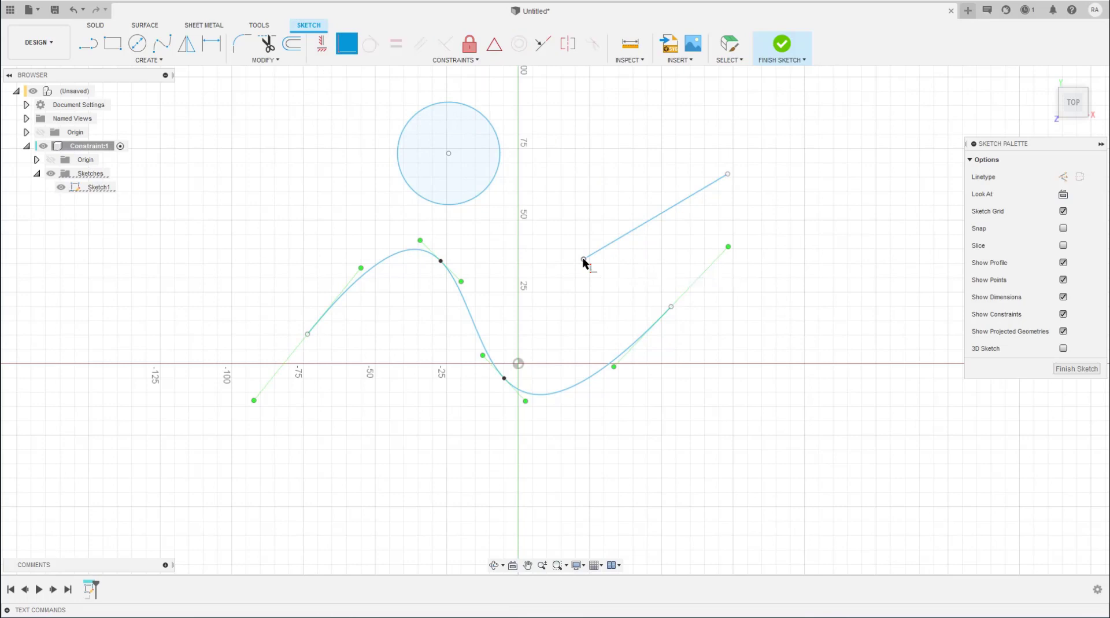
{"action": "left_click", "coordinate": [492, 189]}
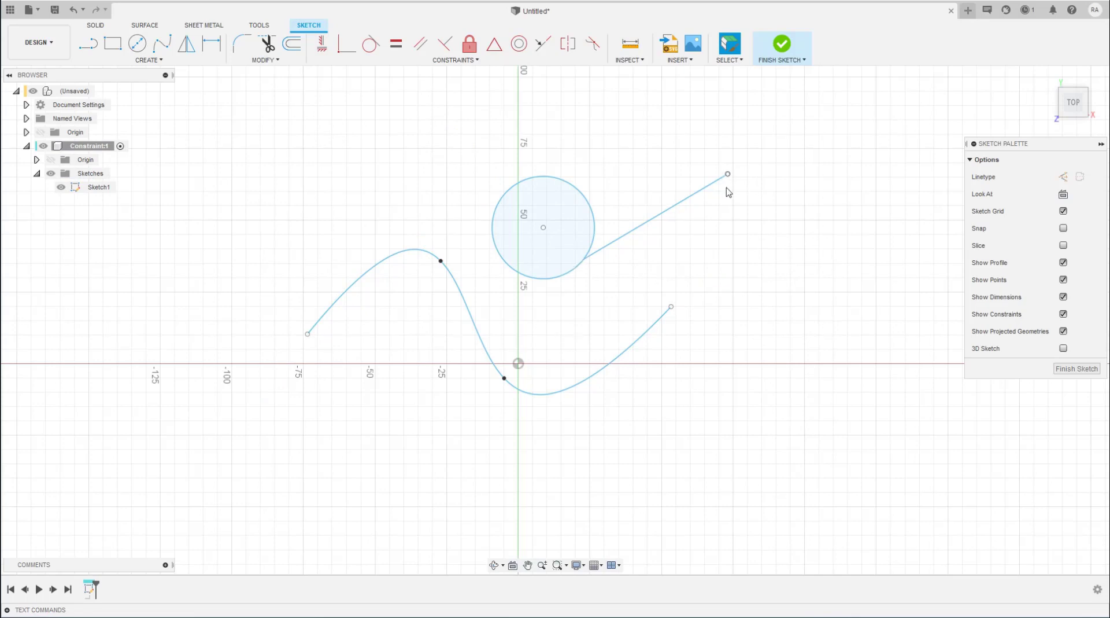
- Drag the line and circle to test the constraint, leaving the end on the circle's right side
{"action": "mouse_move", "coordinate": [727, 188]}
{"action": "left_mouse_down"}
{"action": "mouse_move", "coordinate": [748, 227]}
{"action": "mouse_move", "coordinate": [766, 178]}
{"action": "left_mouse_up"}
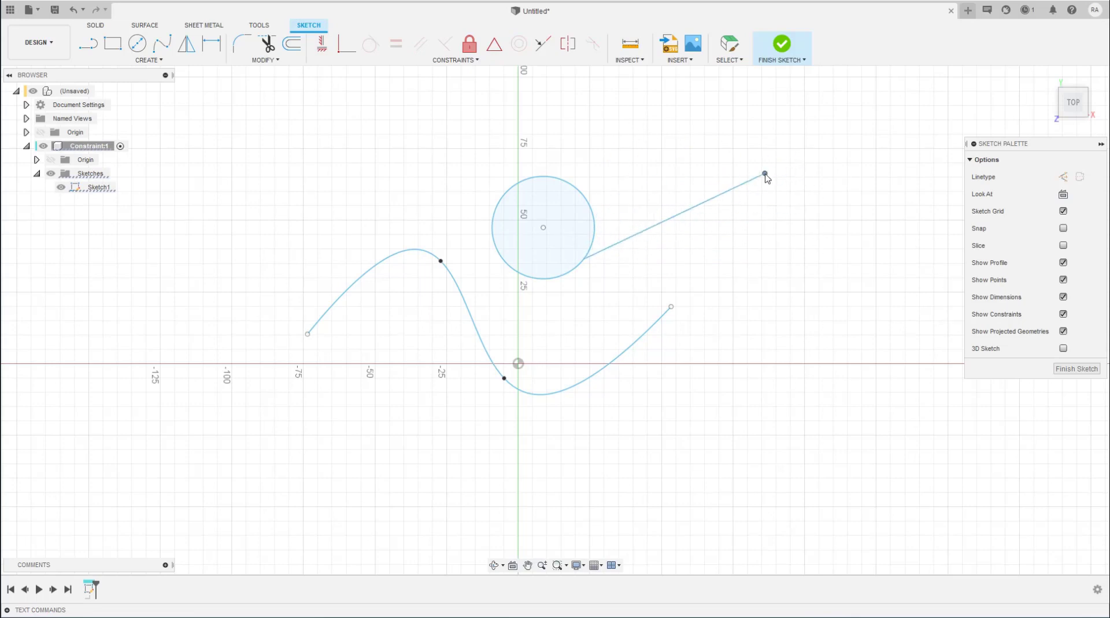
{"action": "mouse_move", "coordinate": [542, 229]}
{"action": "left_mouse_down"}
{"action": "mouse_move", "coordinate": [495, 195]}
{"action": "mouse_move", "coordinate": [546, 218]}
{"action": "left_mouse_up"}
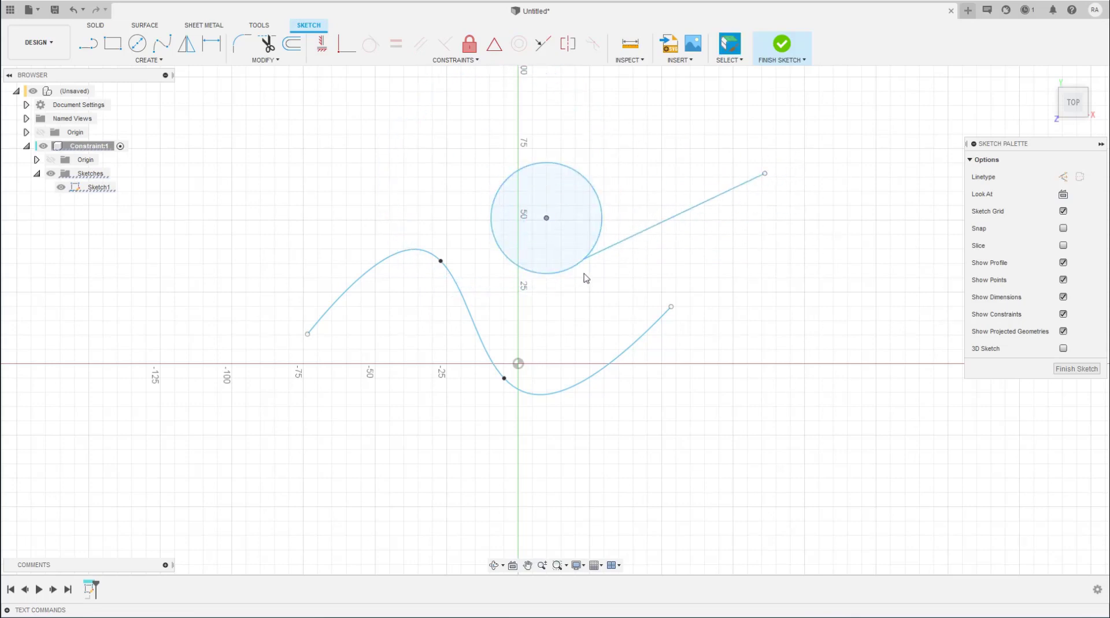
{"action": "mouse_move", "coordinate": [584, 258]}
{"action": "left_mouse_down"}
{"action": "mouse_move", "coordinate": [562, 173]}
{"action": "mouse_move", "coordinate": [523, 225]}
{"action": "mouse_move", "coordinate": [626, 162]}
{"action": "mouse_move", "coordinate": [606, 151]}
{"action": "left_mouse_up"}
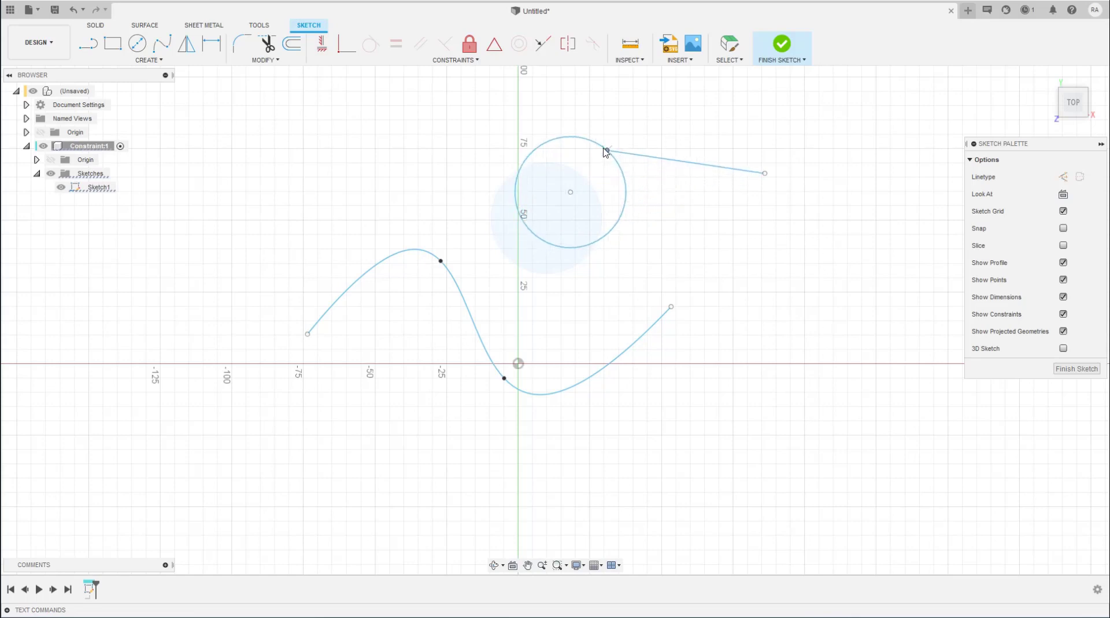
{"action": "left_click_drag", "start_coordinate": [605, 152], "coordinate": [606, 148]}
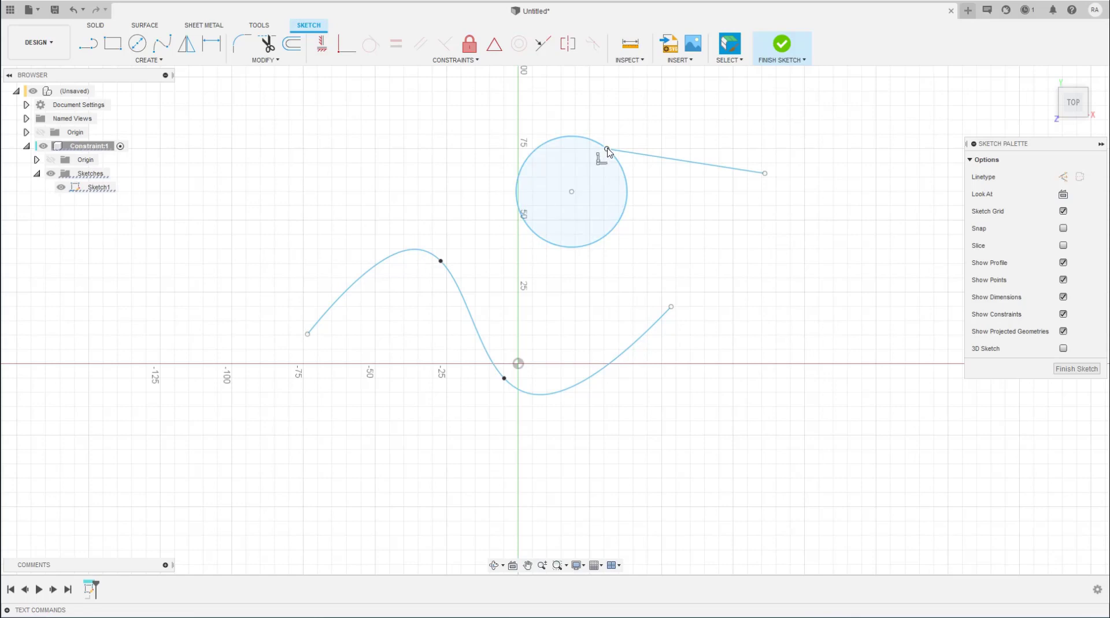
{"action": "mouse_move", "coordinate": [607, 151]}
{"action": "left_mouse_down"}
{"action": "mouse_move", "coordinate": [614, 222]}
{"action": "mouse_move", "coordinate": [625, 178]}
{"action": "mouse_move", "coordinate": [605, 190]}
{"action": "mouse_move", "coordinate": [612, 203]}
{"action": "mouse_move", "coordinate": [606, 159]}
{"action": "mouse_move", "coordinate": [575, 150]}
{"action": "mouse_move", "coordinate": [630, 169]}
{"action": "mouse_move", "coordinate": [623, 204]}
{"action": "left_mouse_up"}
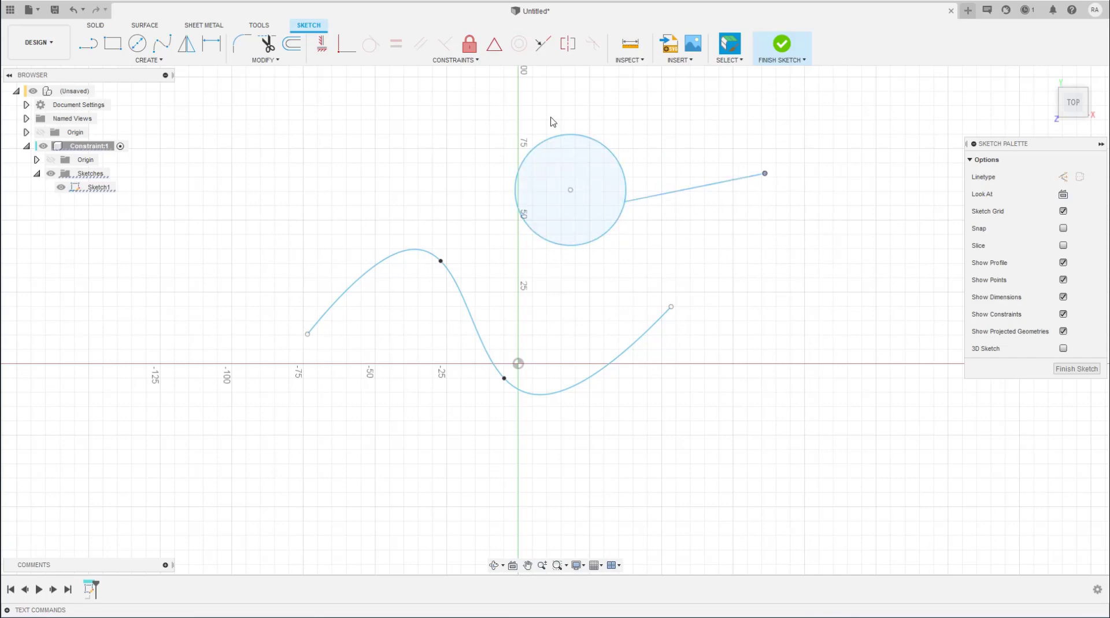
{"action": "left_click", "coordinate": [698, 114]}
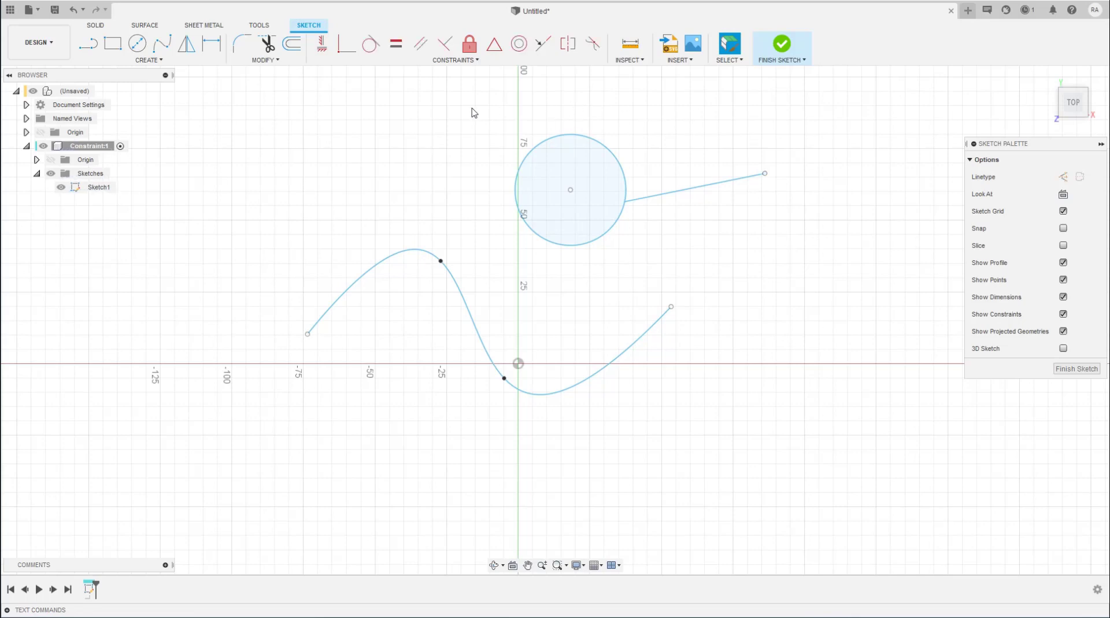
- Make the line perpendicular to the spline
{"action": "left_click", "coordinate": [347, 52]}
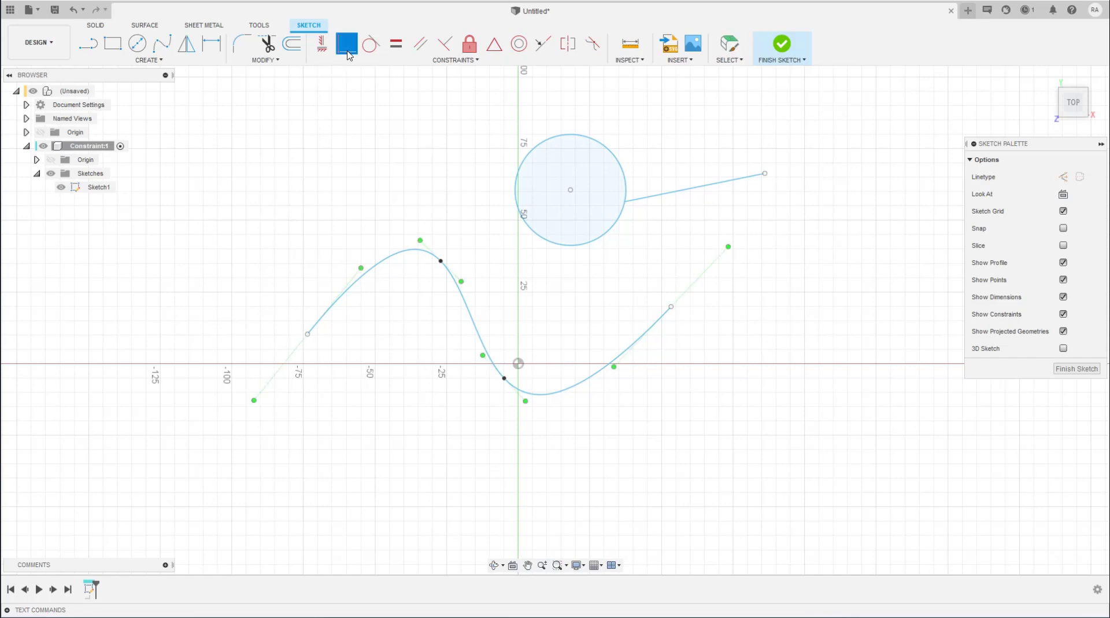
{"action": "left_click", "coordinate": [764, 174]}
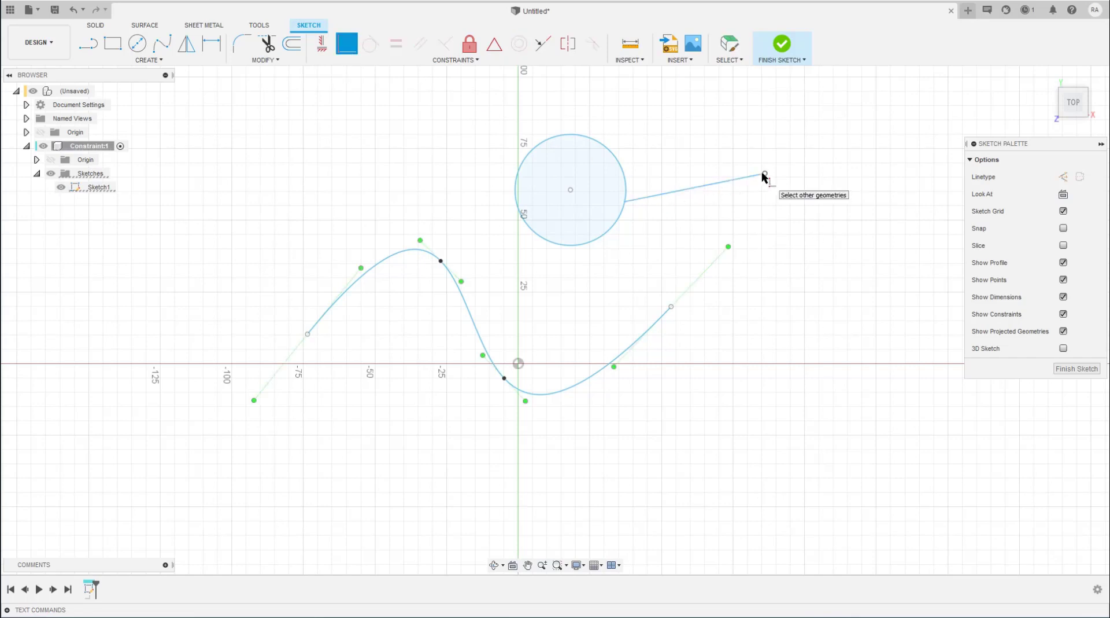
{"action": "left_click", "coordinate": [558, 395]}
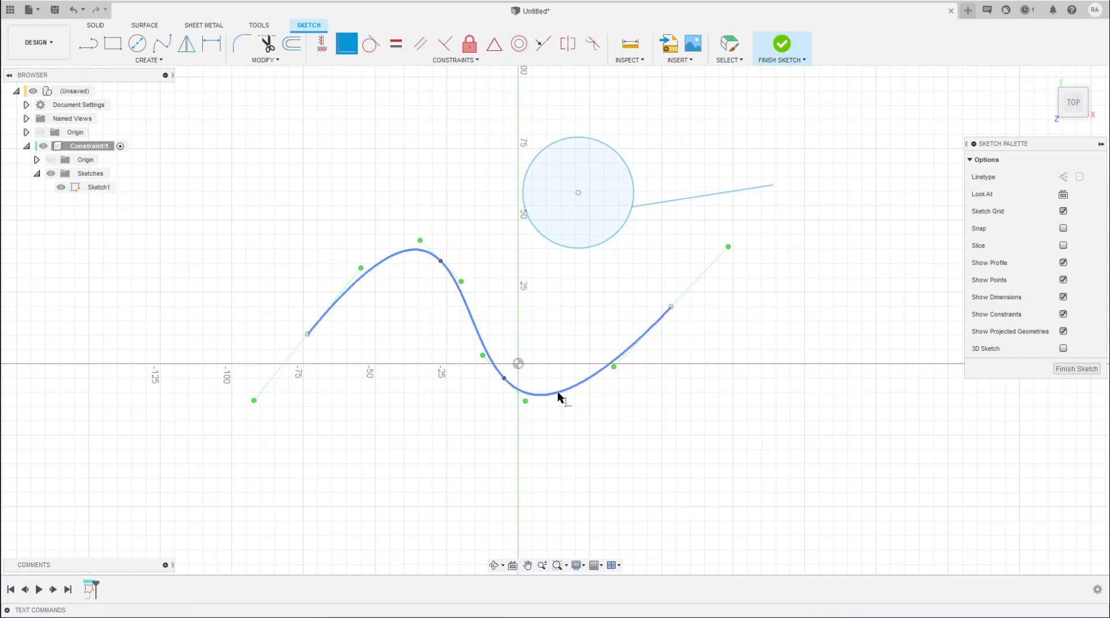
- Attach the line's free endpoint onto the spline near its right end
{"action": "left_click", "coordinate": [774, 185]}
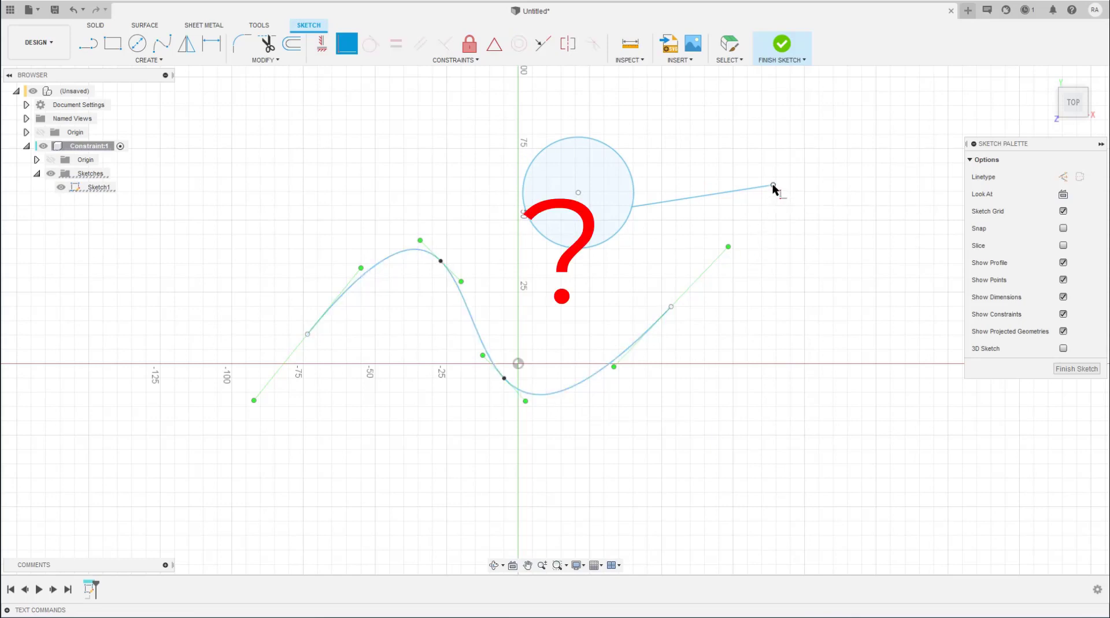
{"action": "left_click", "coordinate": [586, 380]}
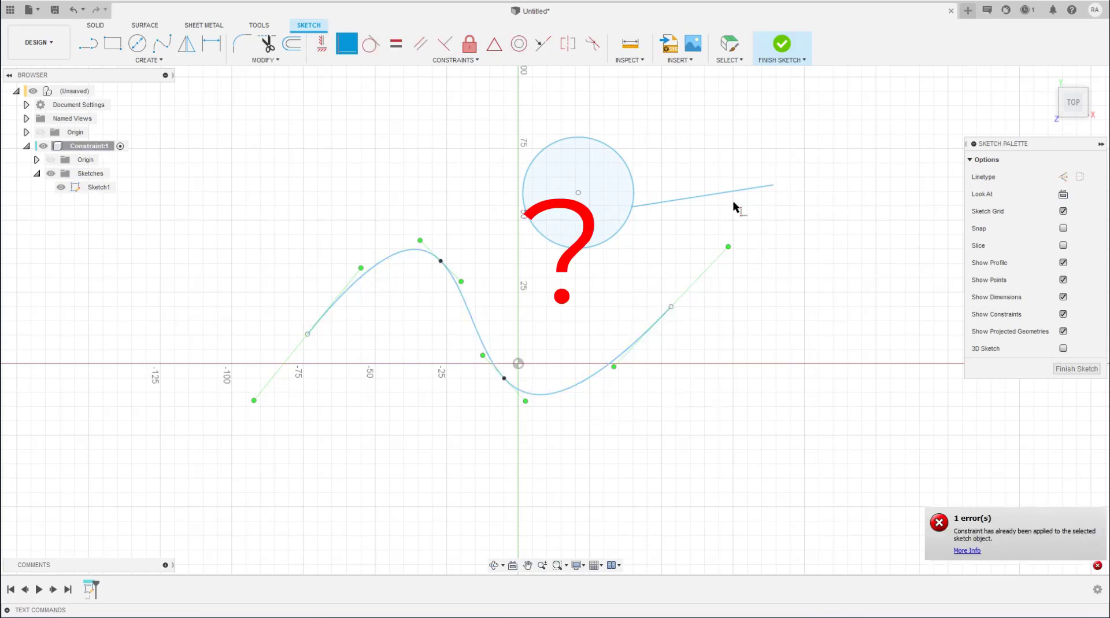
{"action": "left_click", "coordinate": [727, 241]}
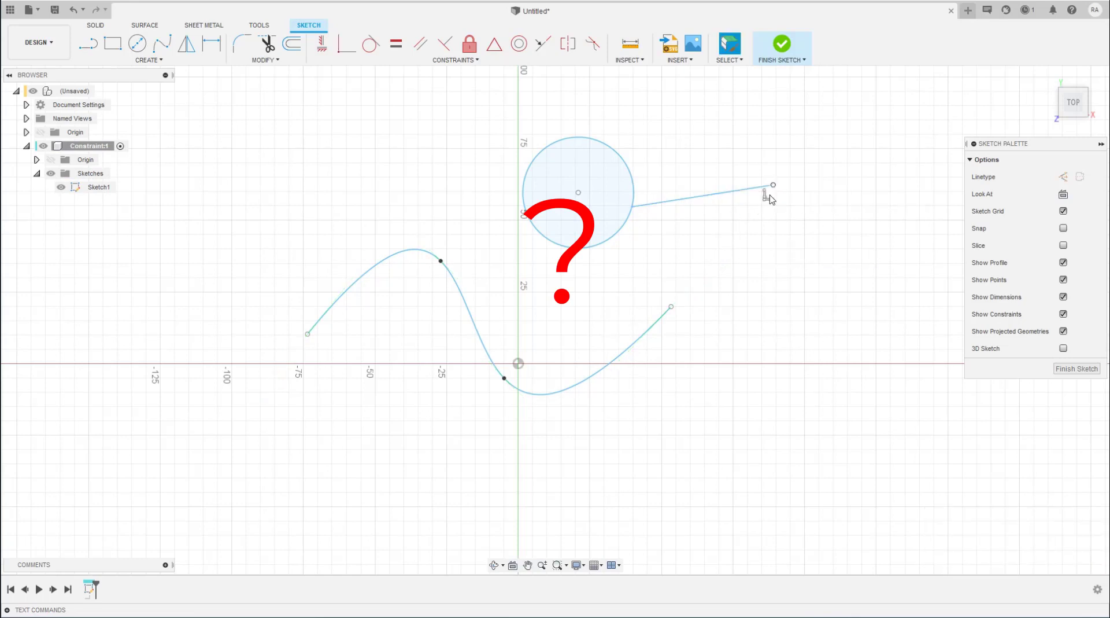
{"action": "left_click_drag", "start_coordinate": [773, 186], "coordinate": [676, 301]}
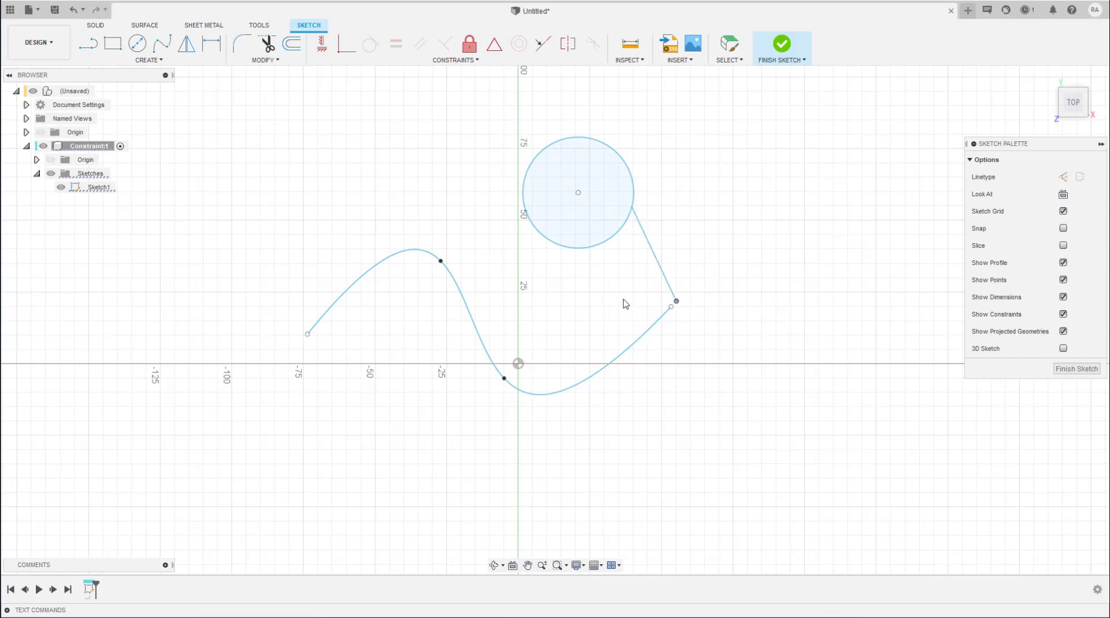
{"action": "mouse_move", "coordinate": [678, 304]}
{"action": "left_mouse_down"}
{"action": "mouse_move", "coordinate": [601, 367]}
{"action": "mouse_move", "coordinate": [741, 224]}
{"action": "left_mouse_up"}
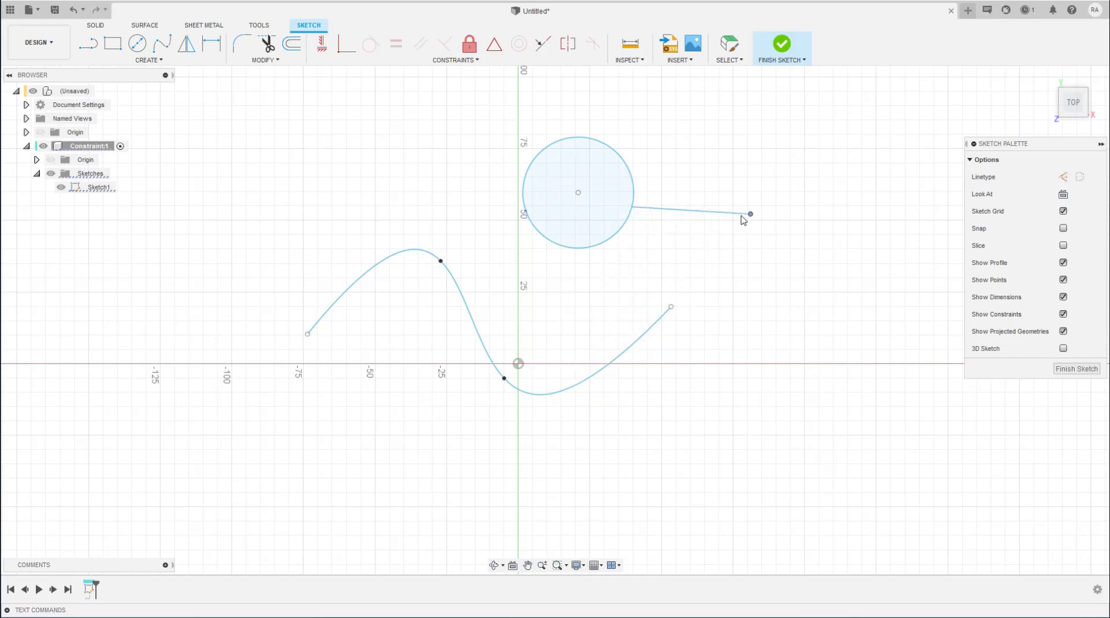
{"action": "mouse_move", "coordinate": [741, 224]}
{"action": "left_mouse_down"}
{"action": "mouse_move", "coordinate": [740, 215]}
{"action": "mouse_move", "coordinate": [674, 299]}
{"action": "mouse_move", "coordinate": [721, 229]}
{"action": "mouse_move", "coordinate": [787, 164]}
{"action": "mouse_move", "coordinate": [677, 297]}
{"action": "mouse_move", "coordinate": [625, 326]}
{"action": "mouse_move", "coordinate": [617, 358]}
{"action": "left_mouse_up"}
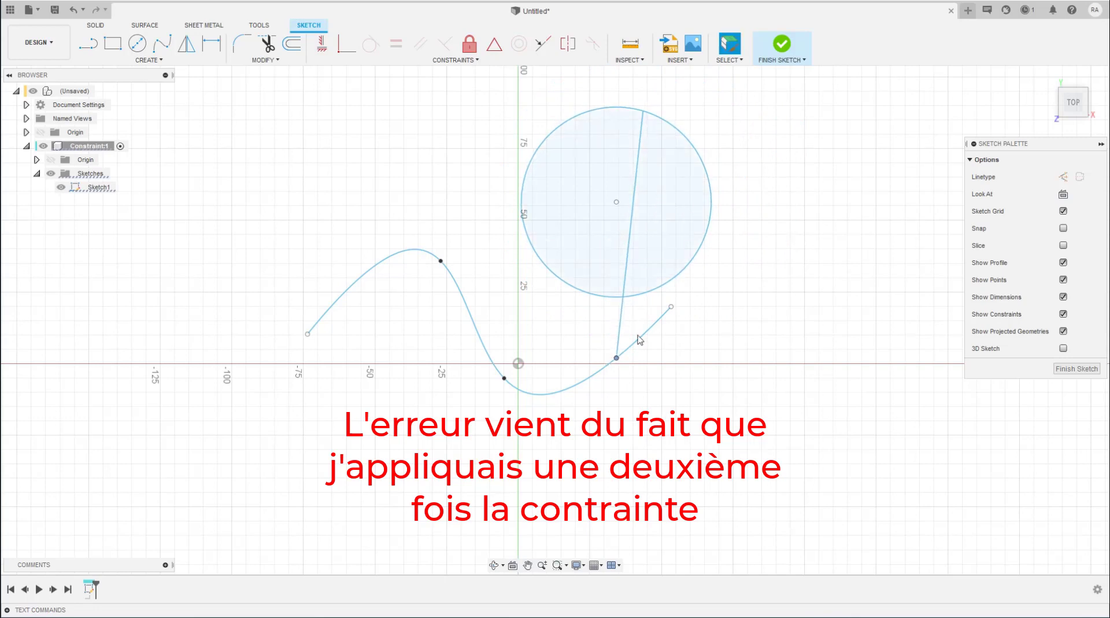
- Move the line's endpoint off the spline, onto the circle, then back onto the spline's descending slope
{"action": "left_click", "coordinate": [617, 358]}
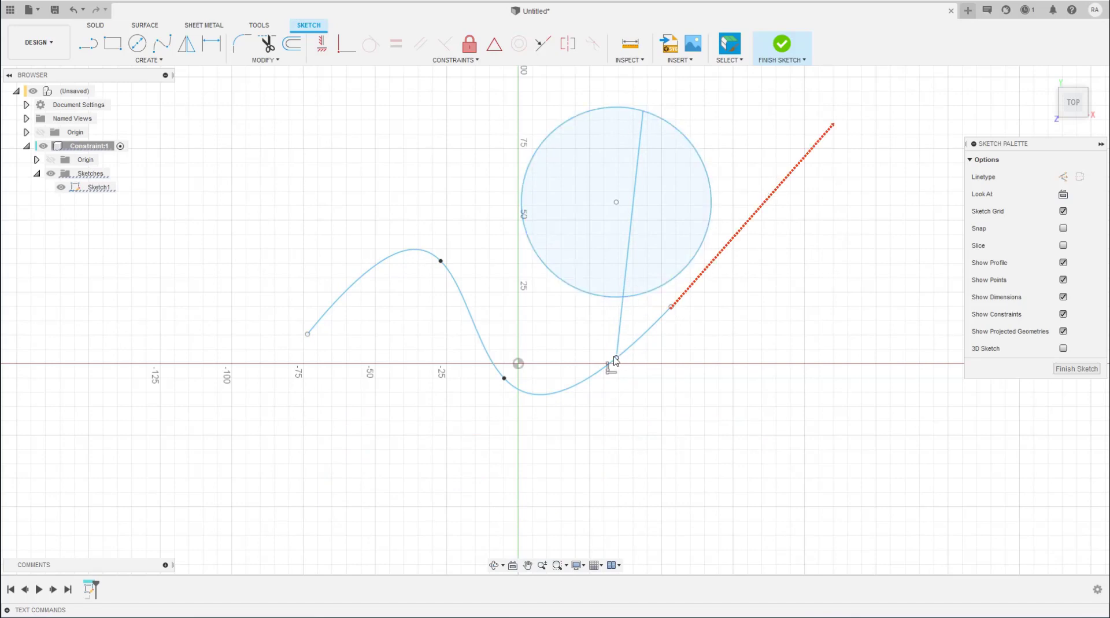
{"action": "left_click_drag", "start_coordinate": [617, 358], "coordinate": [716, 259]}
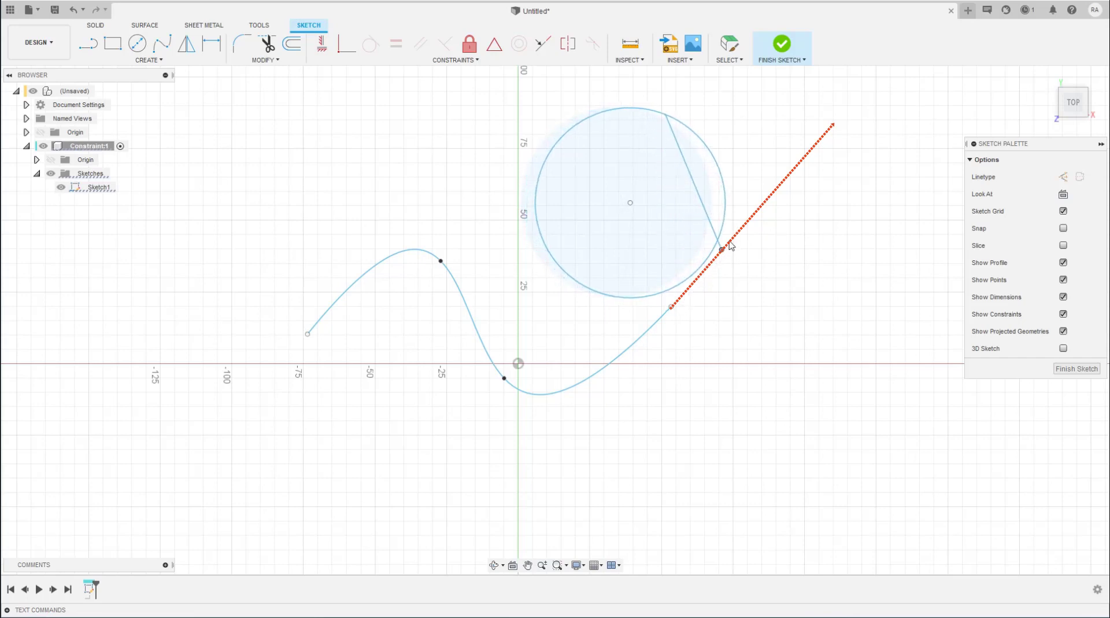
{"action": "left_click_drag", "start_coordinate": [682, 293], "coordinate": [703, 267]}
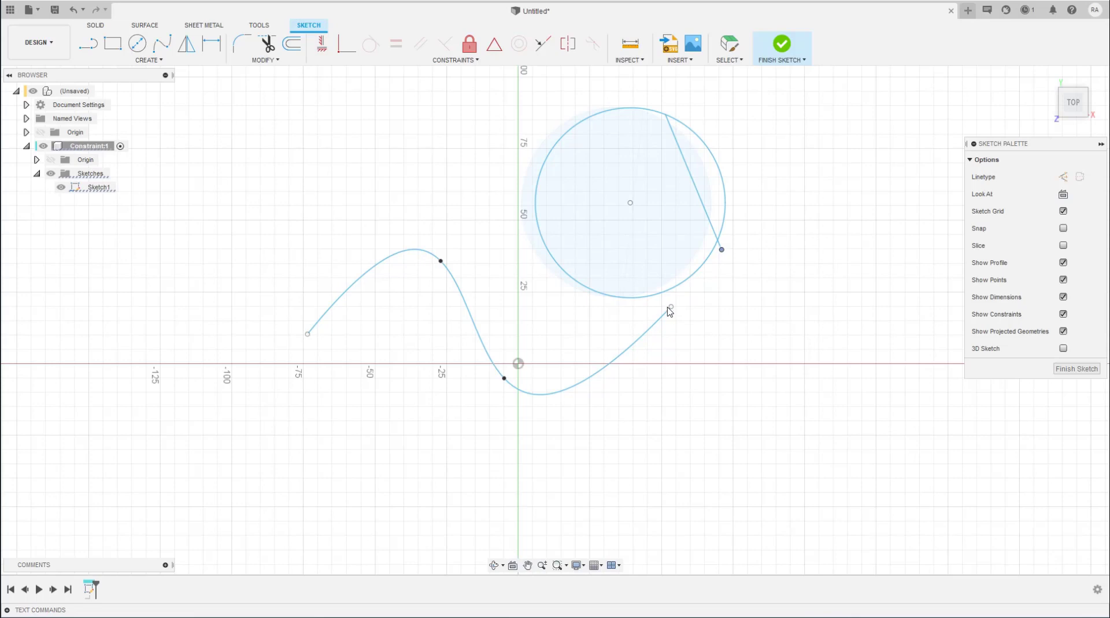
{"action": "mouse_move", "coordinate": [721, 249]}
{"action": "left_mouse_down"}
{"action": "mouse_move", "coordinate": [633, 344]}
{"action": "mouse_move", "coordinate": [556, 376]}
{"action": "mouse_move", "coordinate": [478, 329]}
{"action": "mouse_move", "coordinate": [510, 349]}
{"action": "left_mouse_up"}
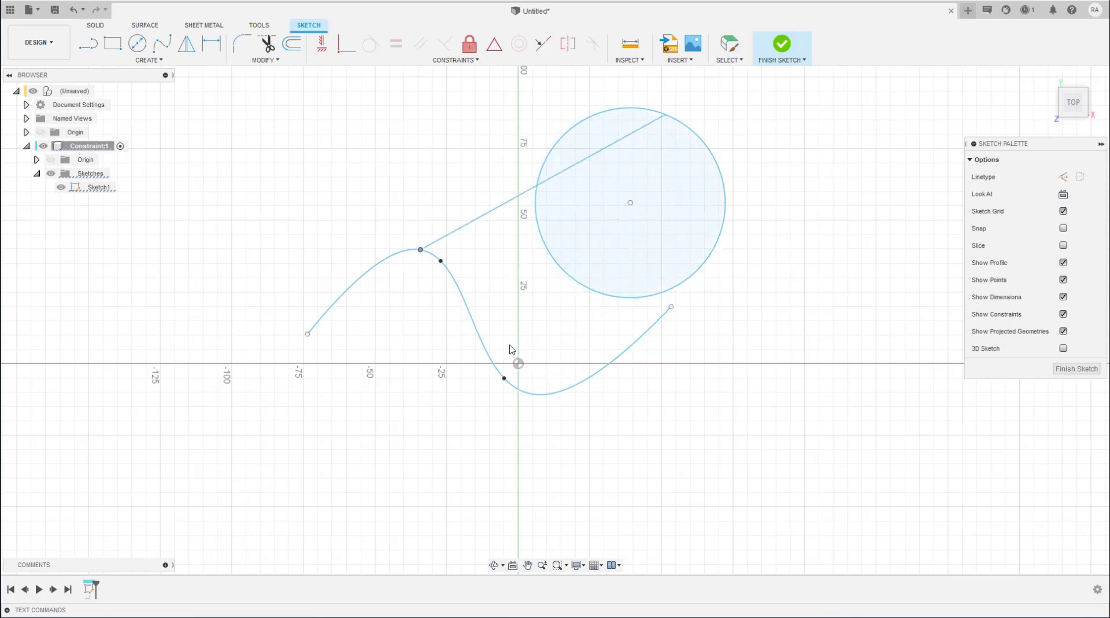
{"action": "left_click_drag", "start_coordinate": [421, 250], "coordinate": [461, 294]}
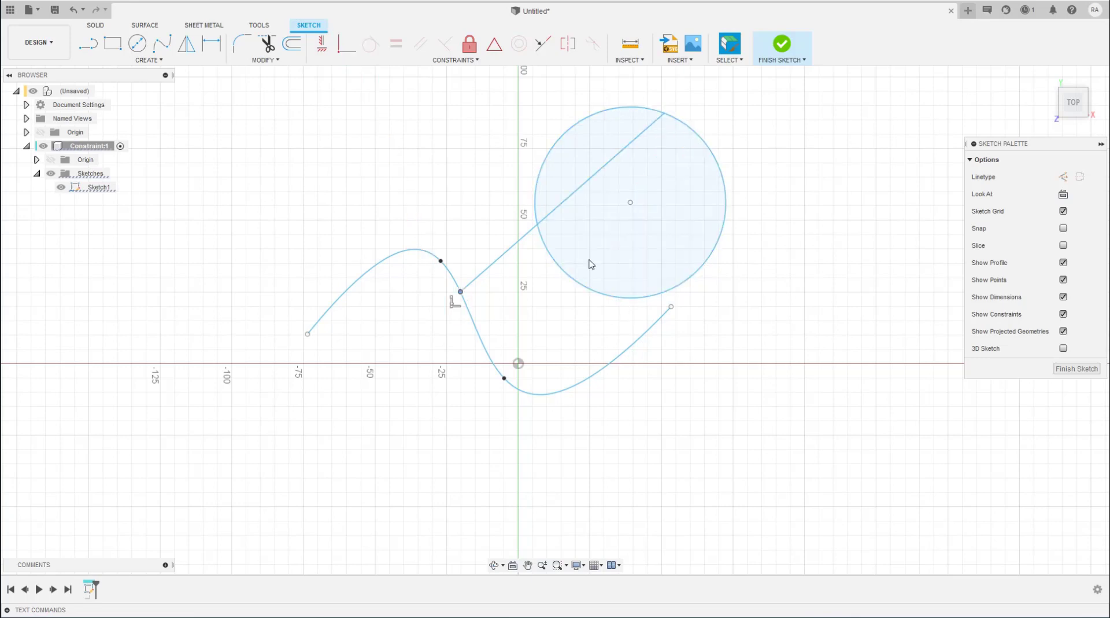
- Try a perpendicular constraint on the circle, then cancel and clear the selection
{"action": "left_click", "coordinate": [348, 44]}
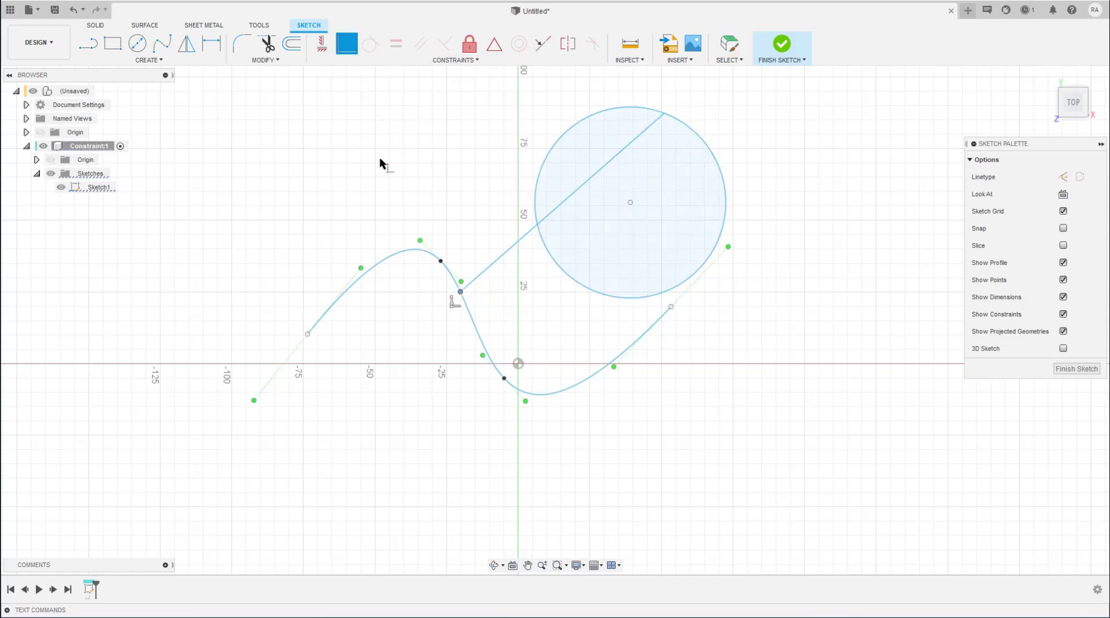
{"action": "key", "text": "Escape"}
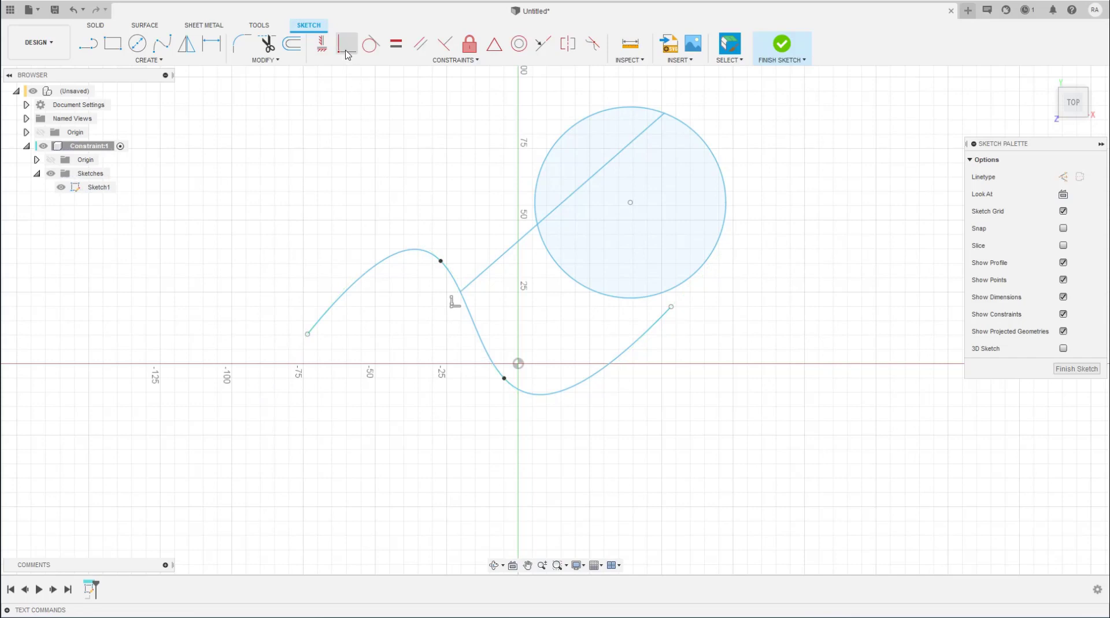
{"action": "left_click", "coordinate": [590, 290]}
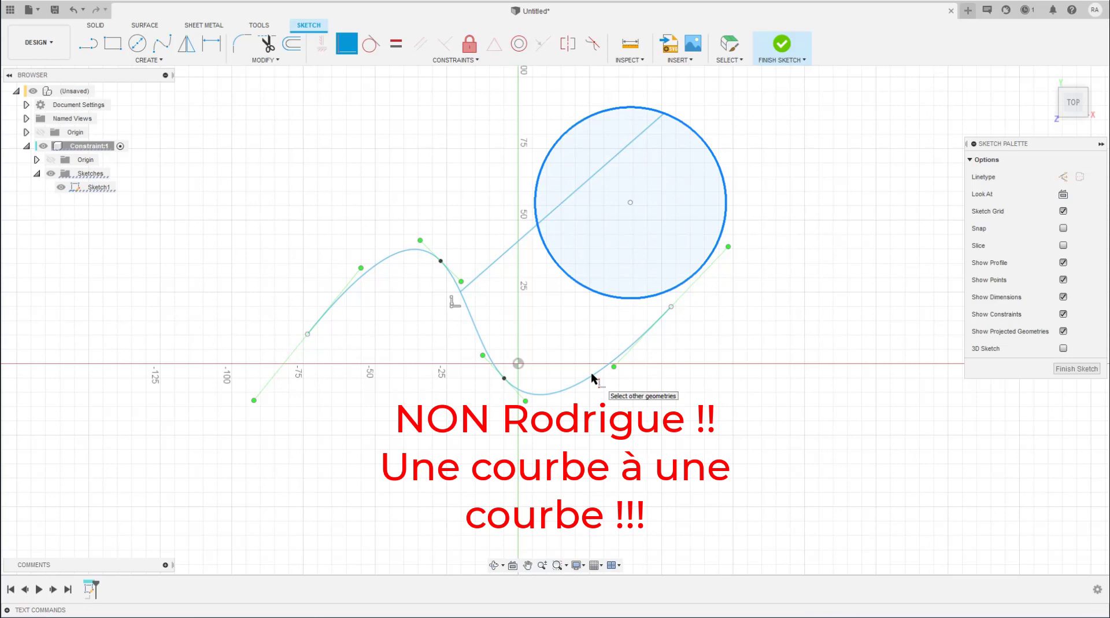
{"action": "key", "text": "Escape"}
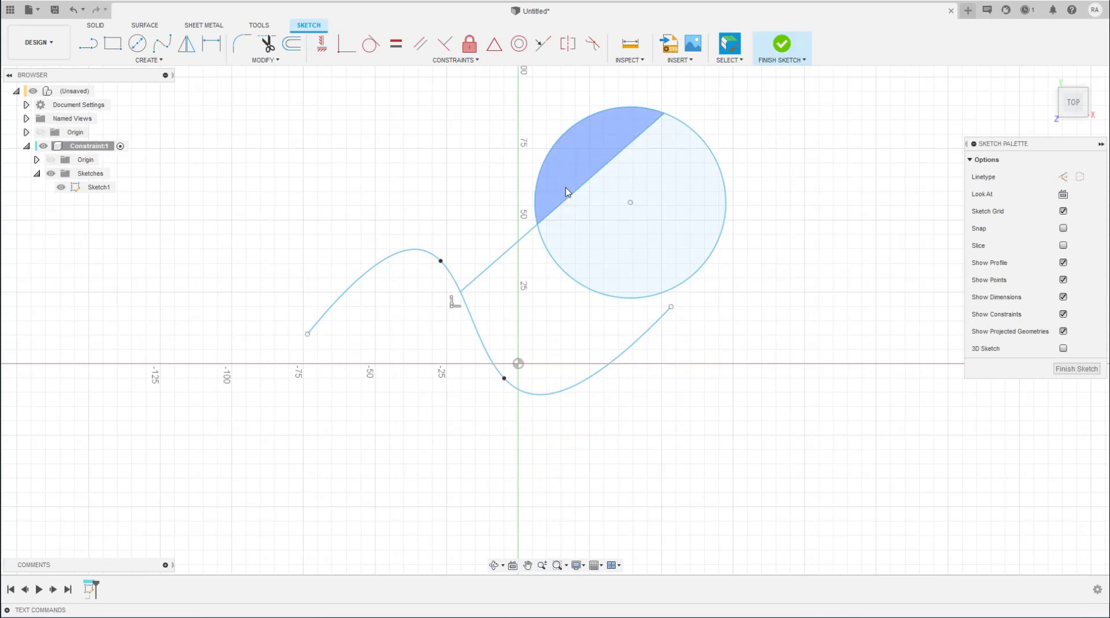
- Make the circle's centre coincident with the spline's right endpoint and drag to test it
{"action": "left_click", "coordinate": [630, 203]}
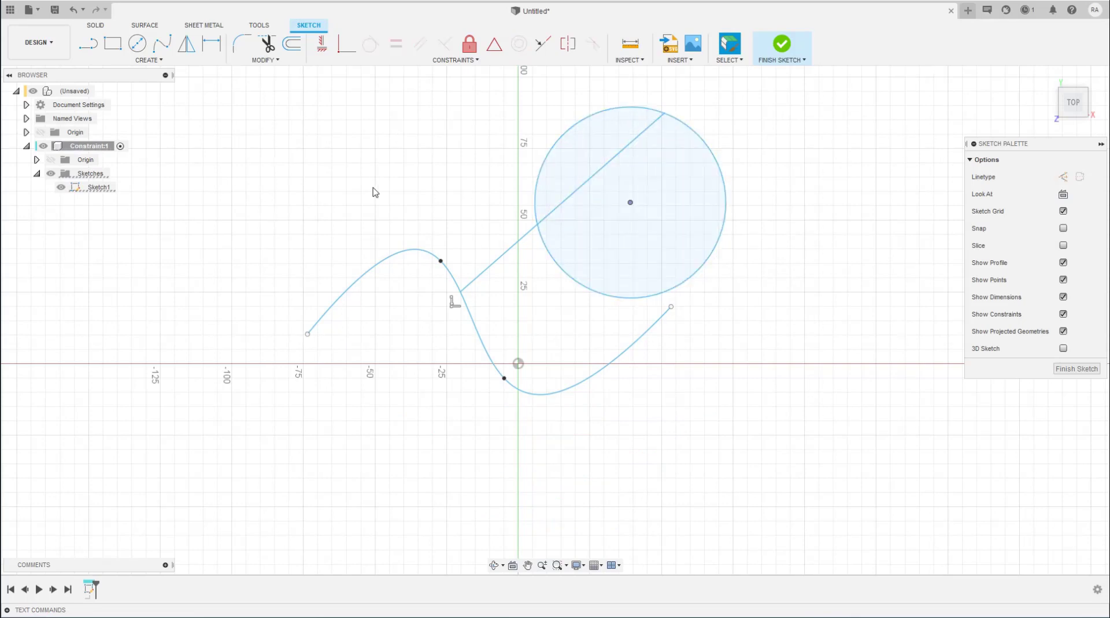
{"action": "left_click", "coordinate": [345, 53]}
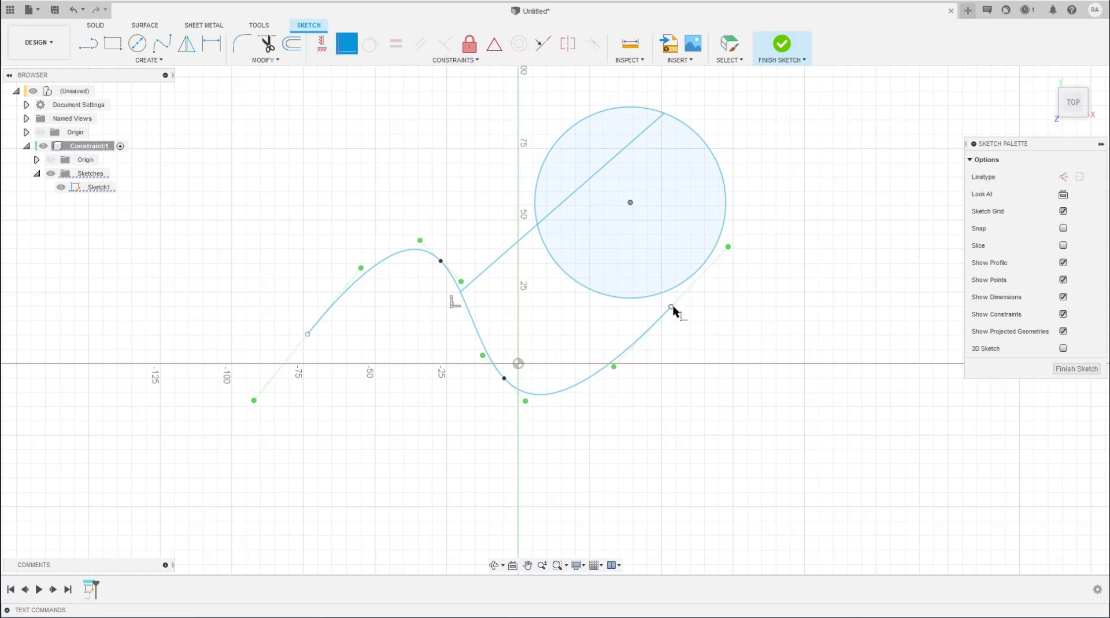
{"action": "left_click", "coordinate": [670, 307]}
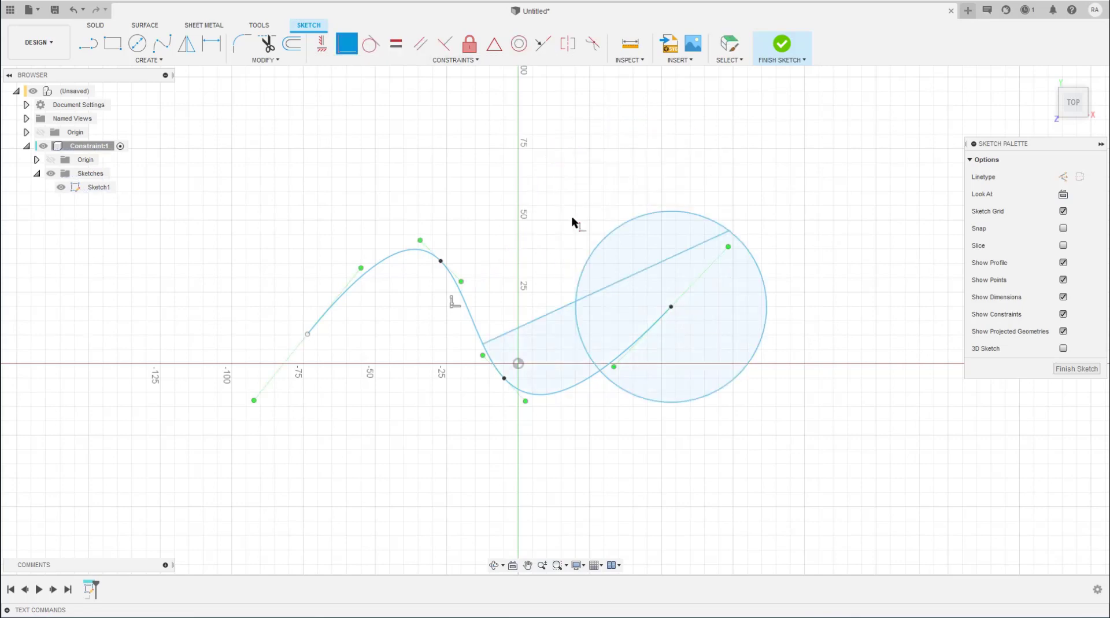
{"action": "left_click", "coordinate": [670, 309]}
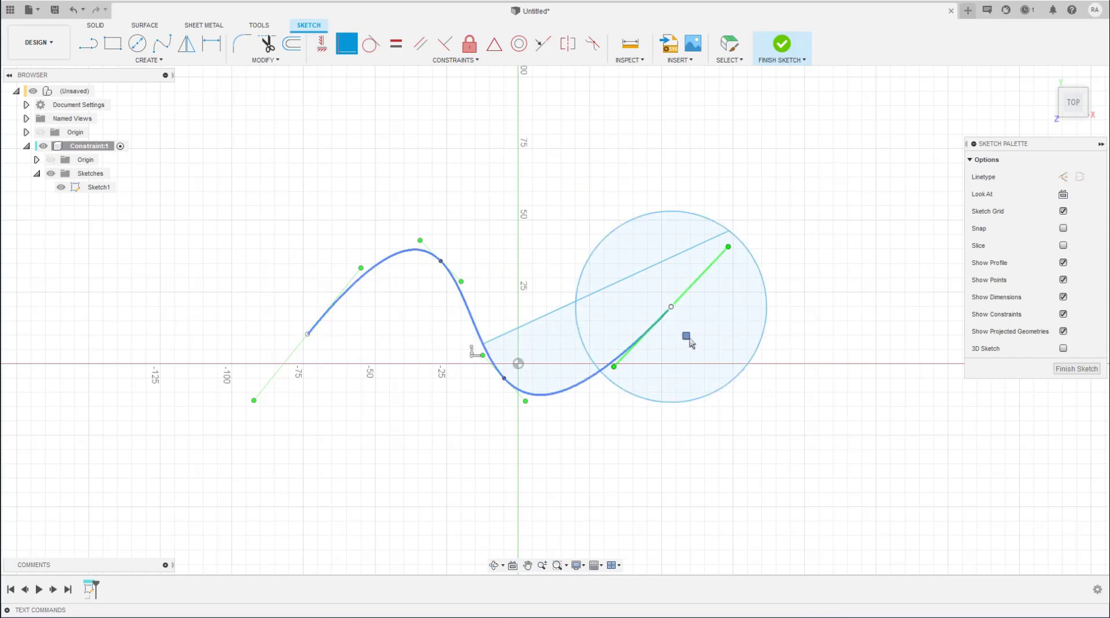
{"action": "key", "text": "Escape"}
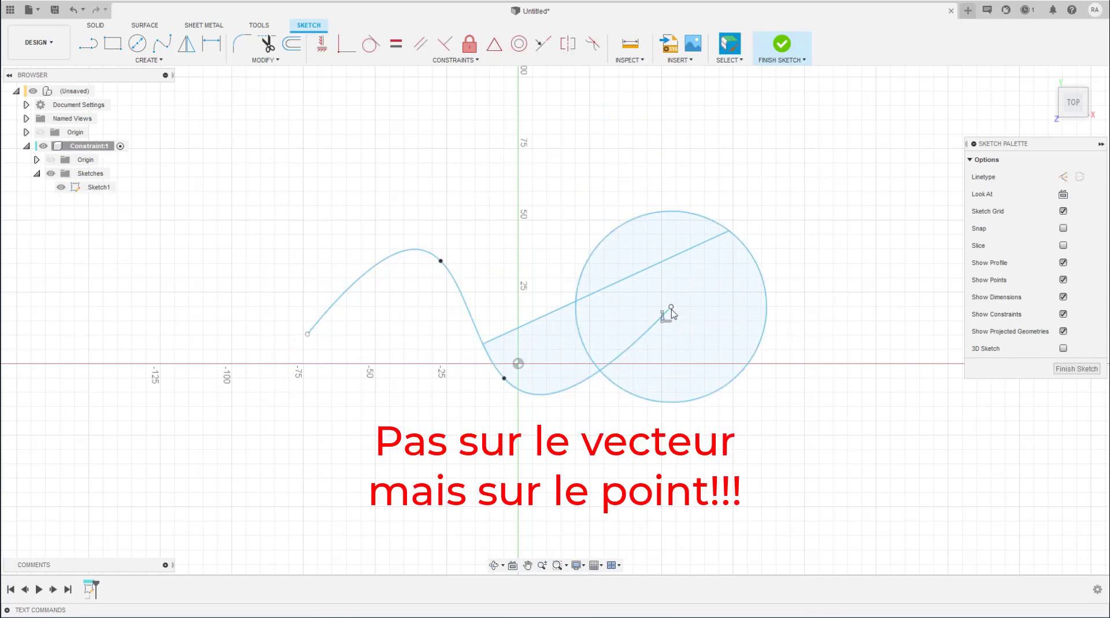
{"action": "mouse_move", "coordinate": [670, 309]}
{"action": "left_mouse_down"}
{"action": "mouse_move", "coordinate": [698, 291]}
{"action": "mouse_move", "coordinate": [682, 303]}
{"action": "left_mouse_up"}
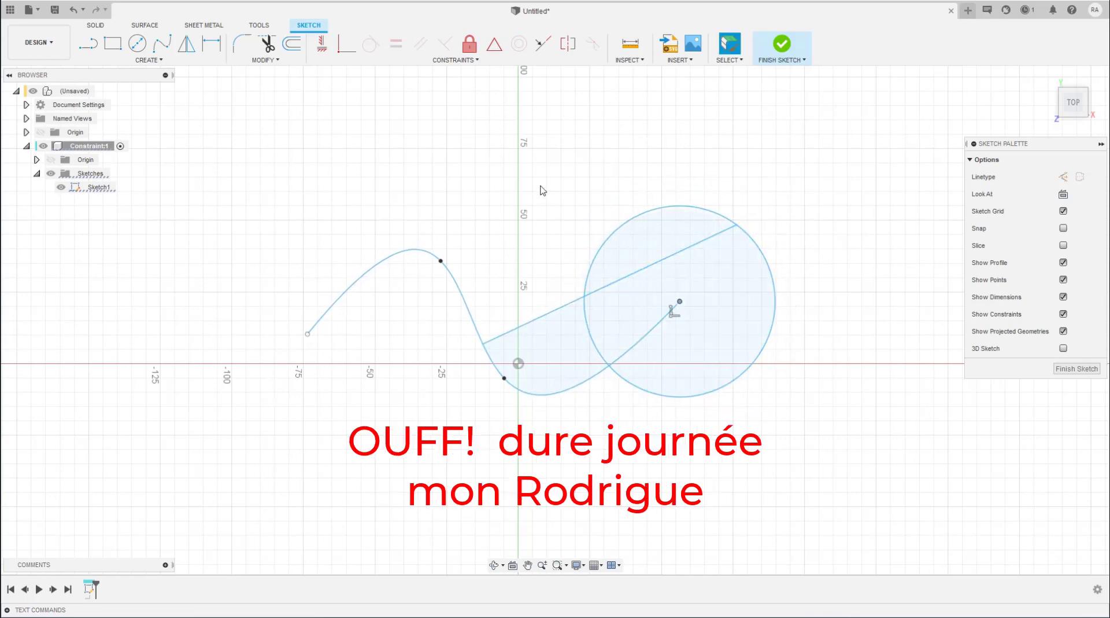
{"action": "left_click", "coordinate": [460, 293]}
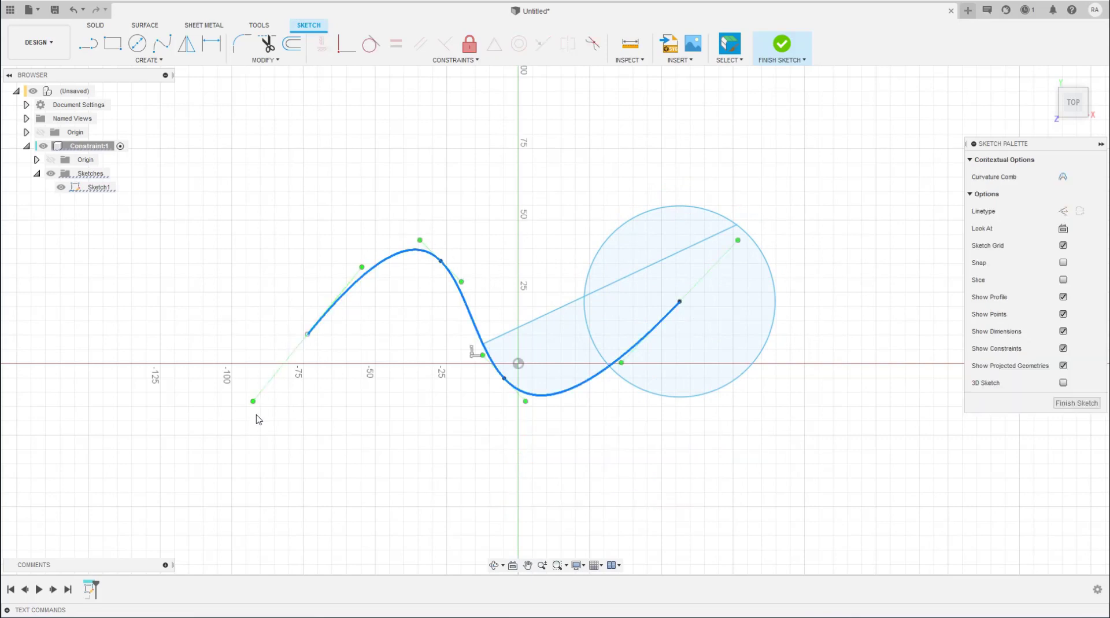
- Make the spline's left tangent handle vertical with Horizontal/Vertical
{"action": "left_click_drag", "start_coordinate": [263, 403], "coordinate": [288, 400]}
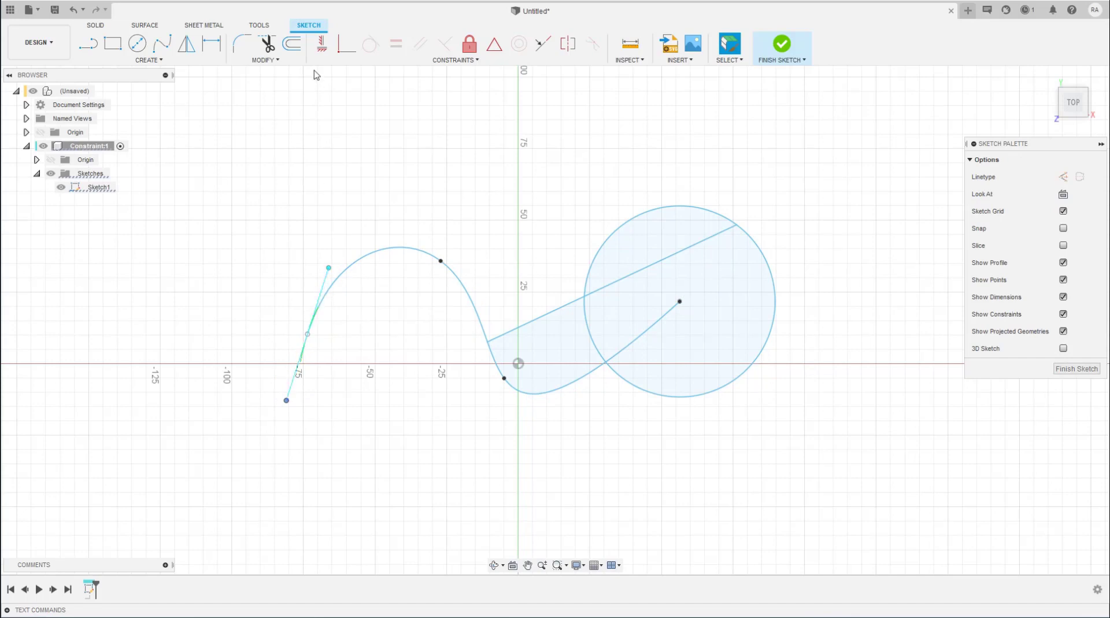
{"action": "left_click", "coordinate": [322, 48]}
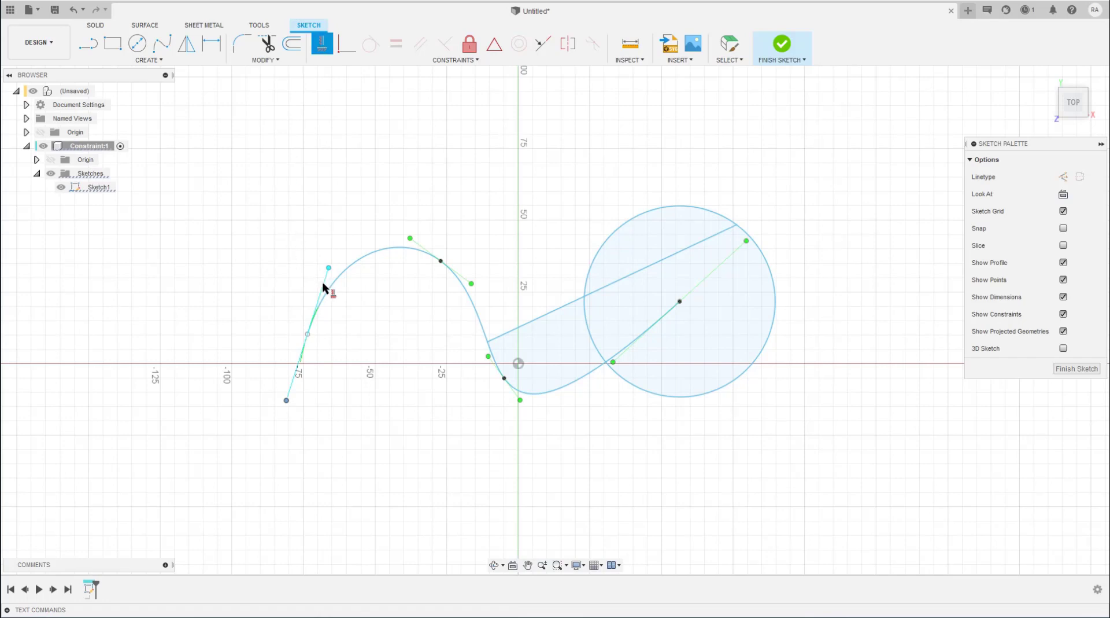
{"action": "key", "text": "Escape"}
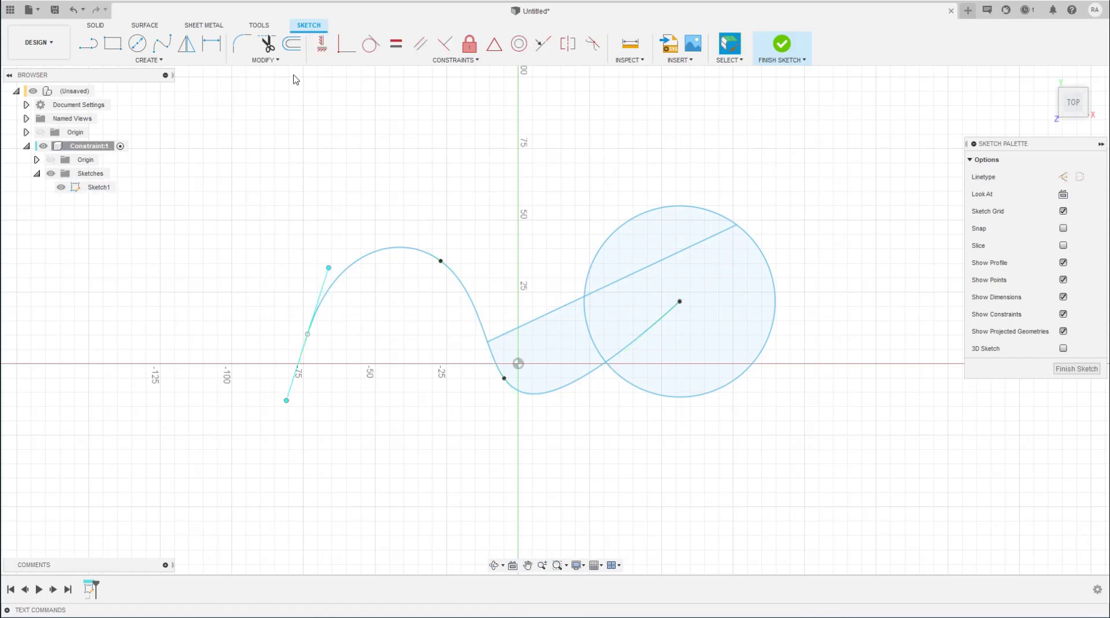
{"action": "left_click", "coordinate": [322, 44]}
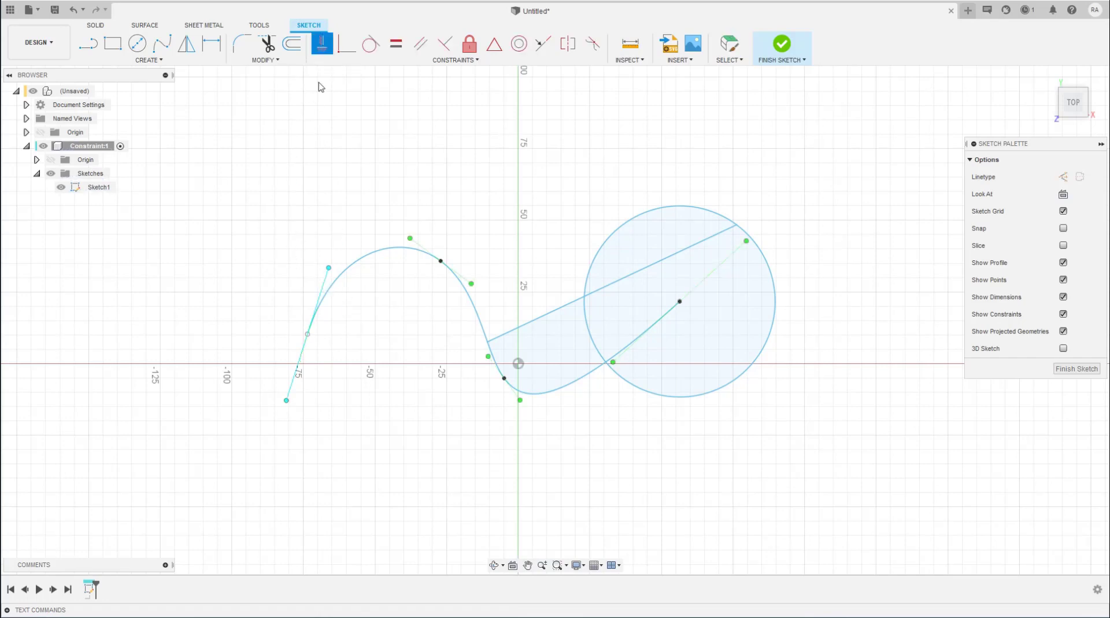
{"action": "left_click", "coordinate": [327, 288]}
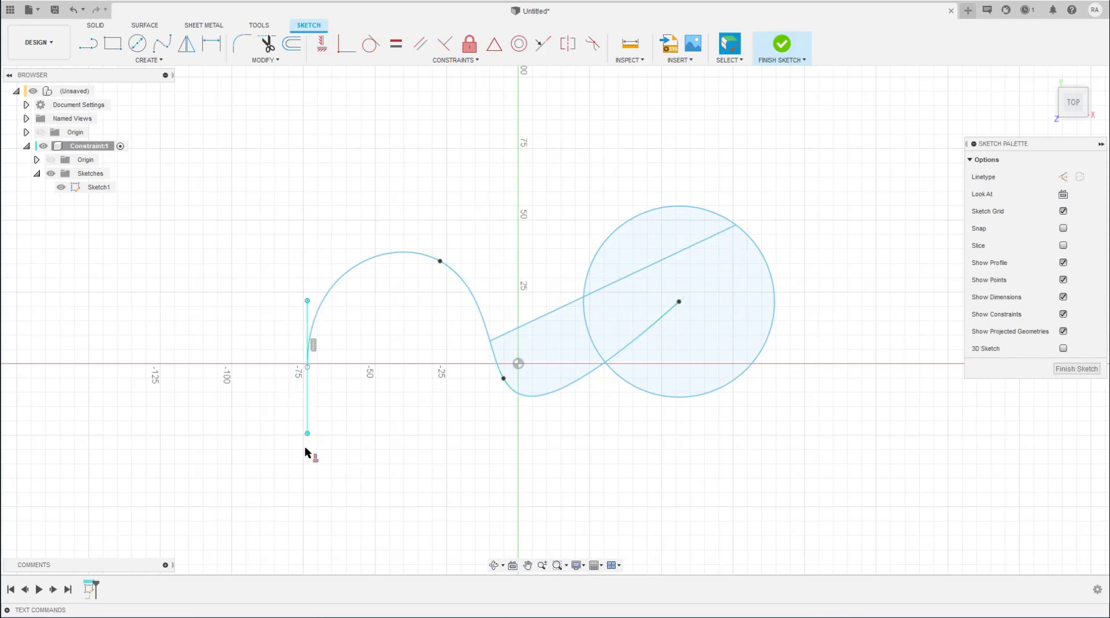
- Shorten the vertical tangent handle to reshape the spline's start
{"action": "mouse_move", "coordinate": [307, 433]}
{"action": "left_mouse_down"}
{"action": "mouse_move", "coordinate": [311, 405]}
{"action": "mouse_move", "coordinate": [307, 443]}
{"action": "mouse_move", "coordinate": [307, 391]}
{"action": "left_mouse_up"}
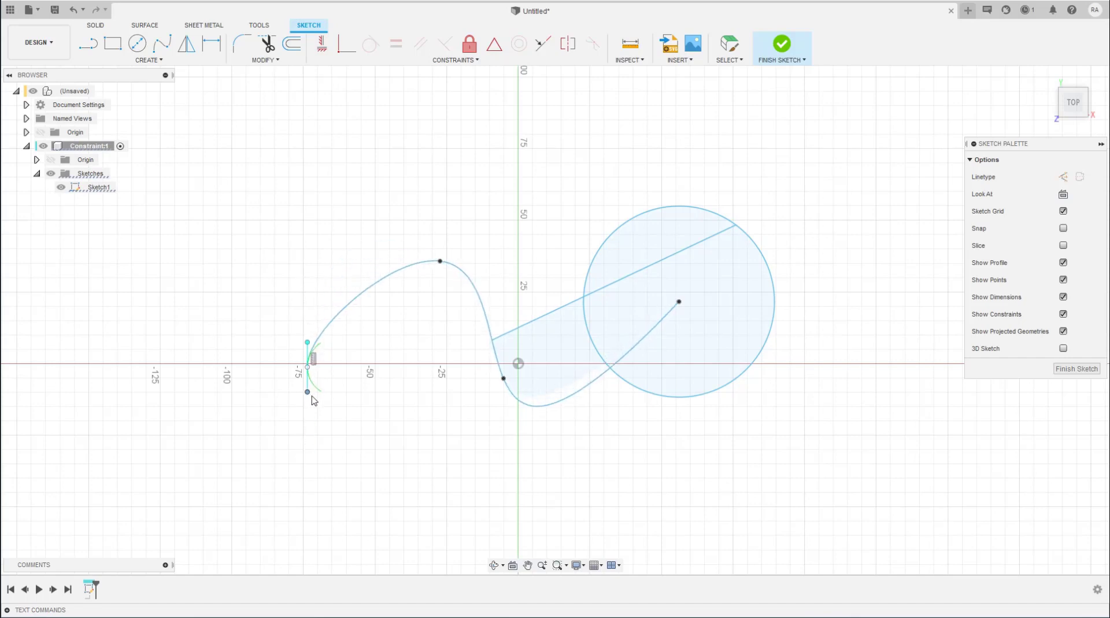
{"action": "left_click_drag", "start_coordinate": [307, 395], "coordinate": [311, 378]}
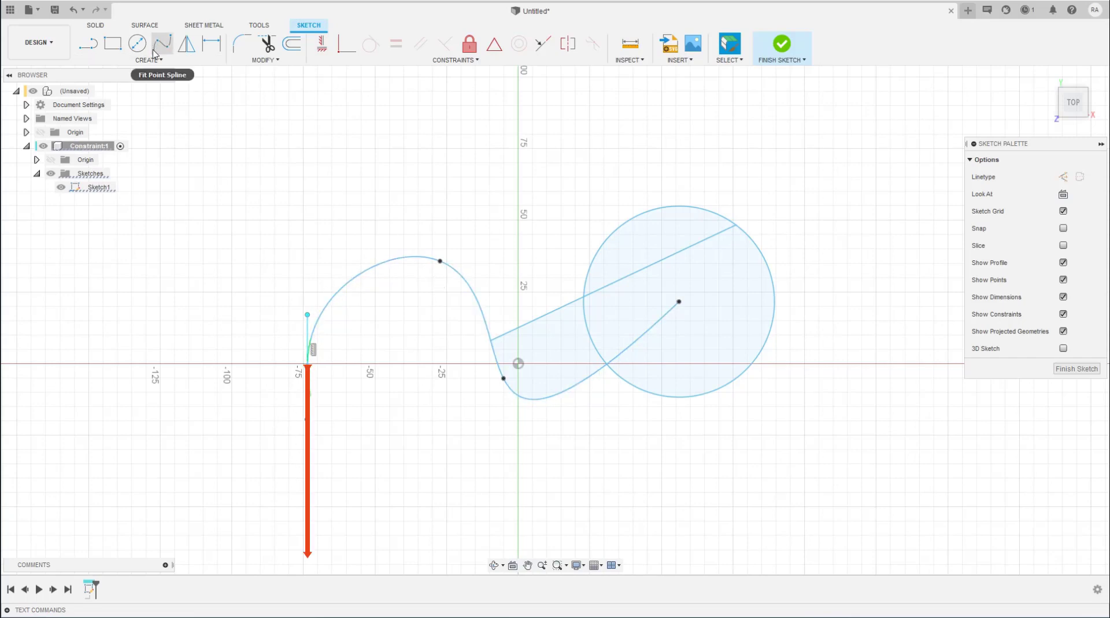
{"action": "left_click", "coordinate": [307, 337]}
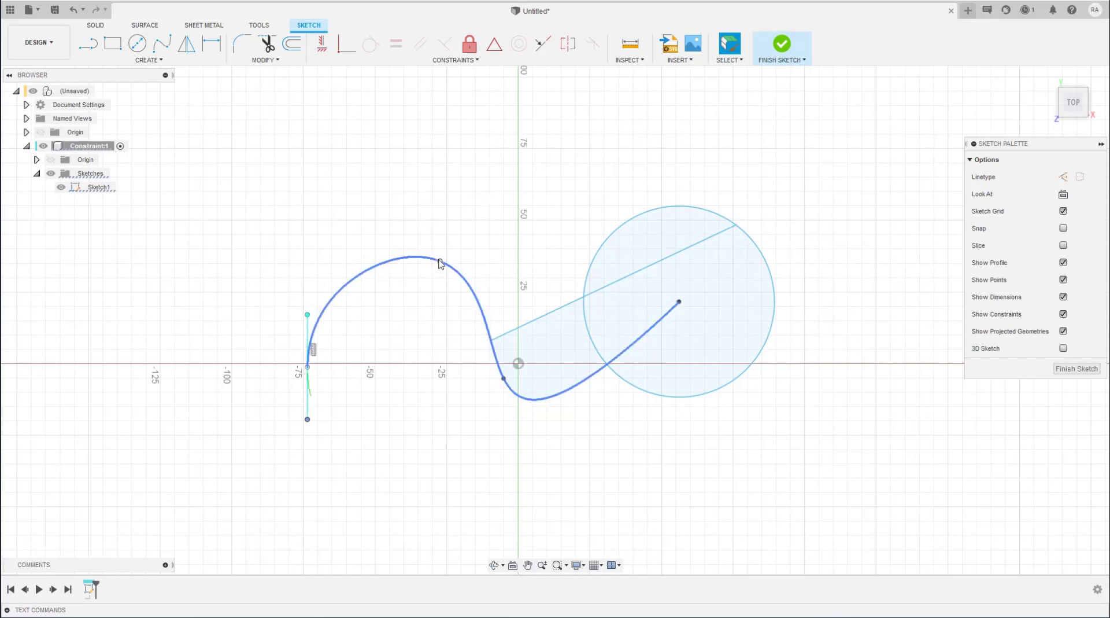
{"action": "key", "text": "Escape"}
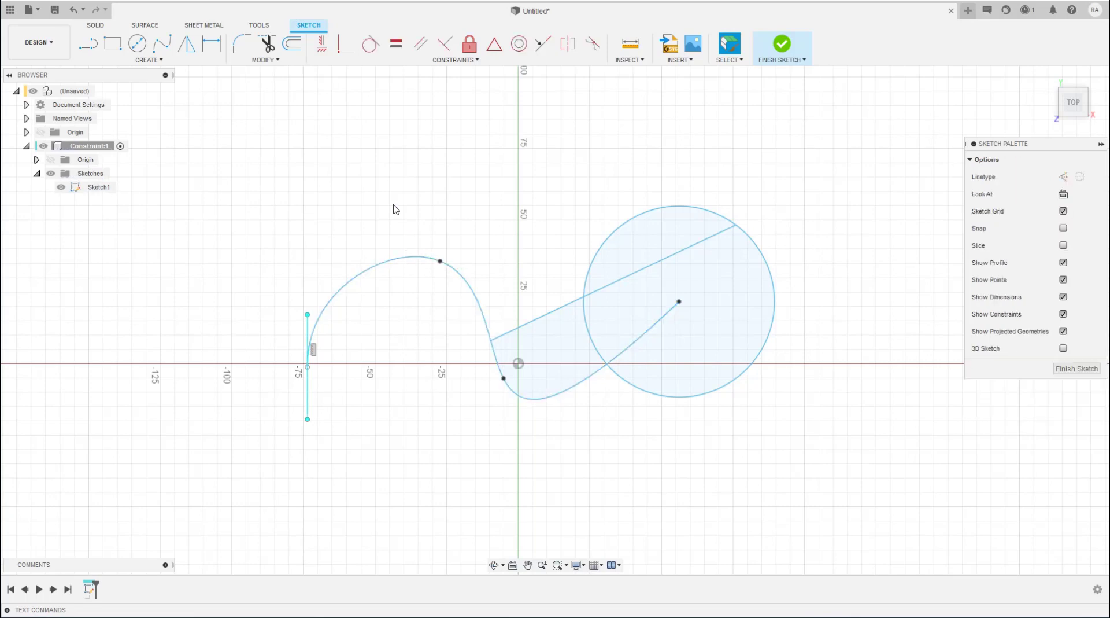
{"action": "left_click", "coordinate": [454, 270]}
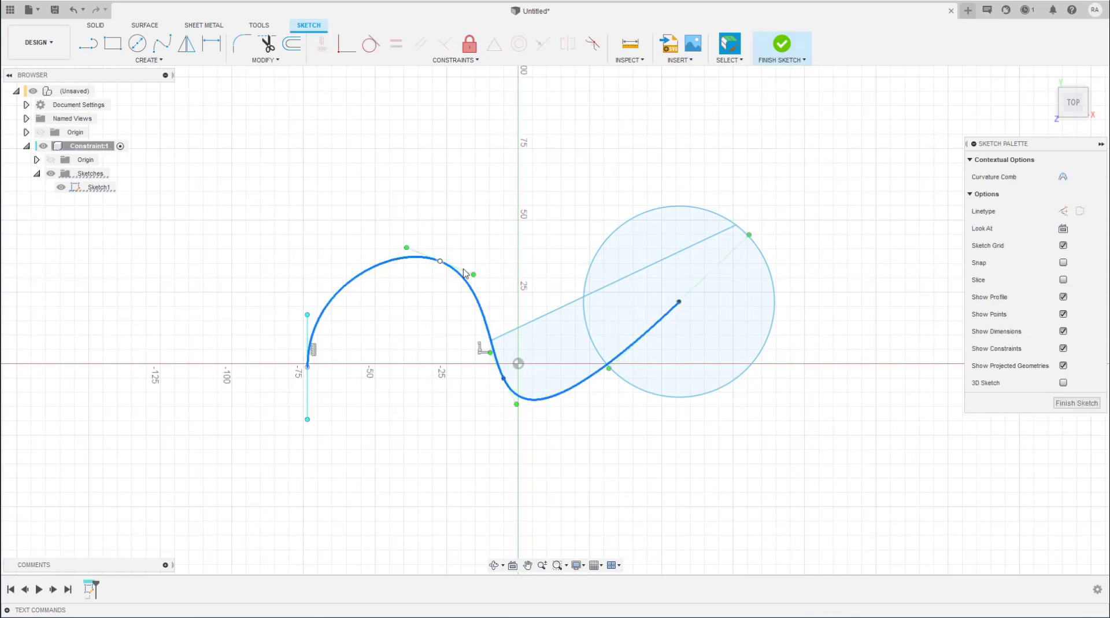
- Drag a spline tangent handle to reshape the spline's curve
{"action": "left_click_drag", "start_coordinate": [474, 276], "coordinate": [498, 286]}
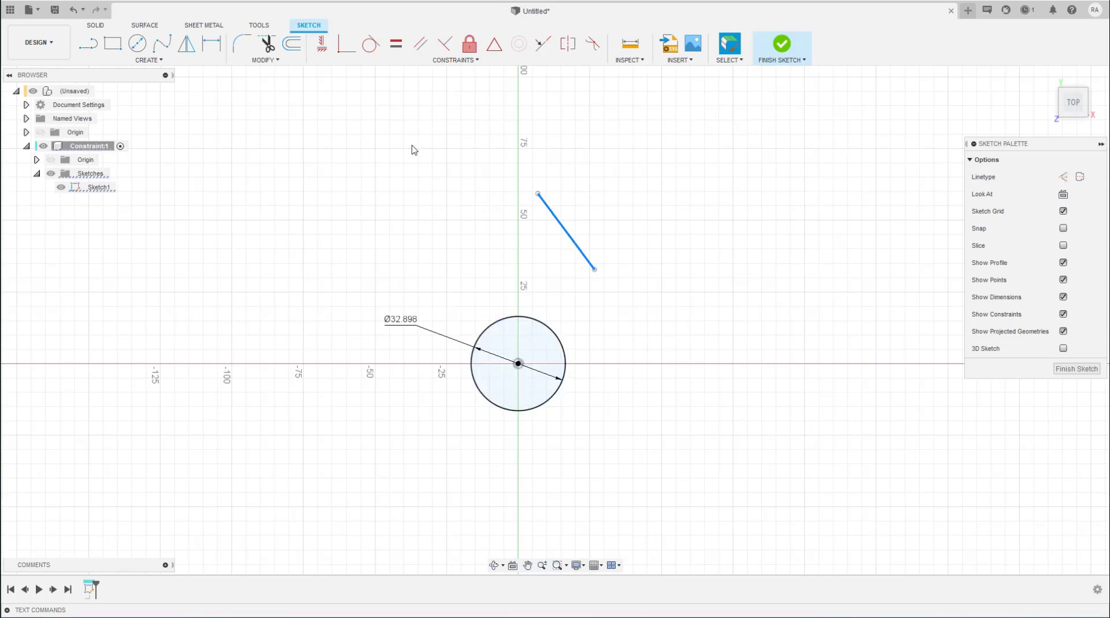
- Constrain the slanted line tangent to the circle
{"action": "left_click", "coordinate": [370, 43]}
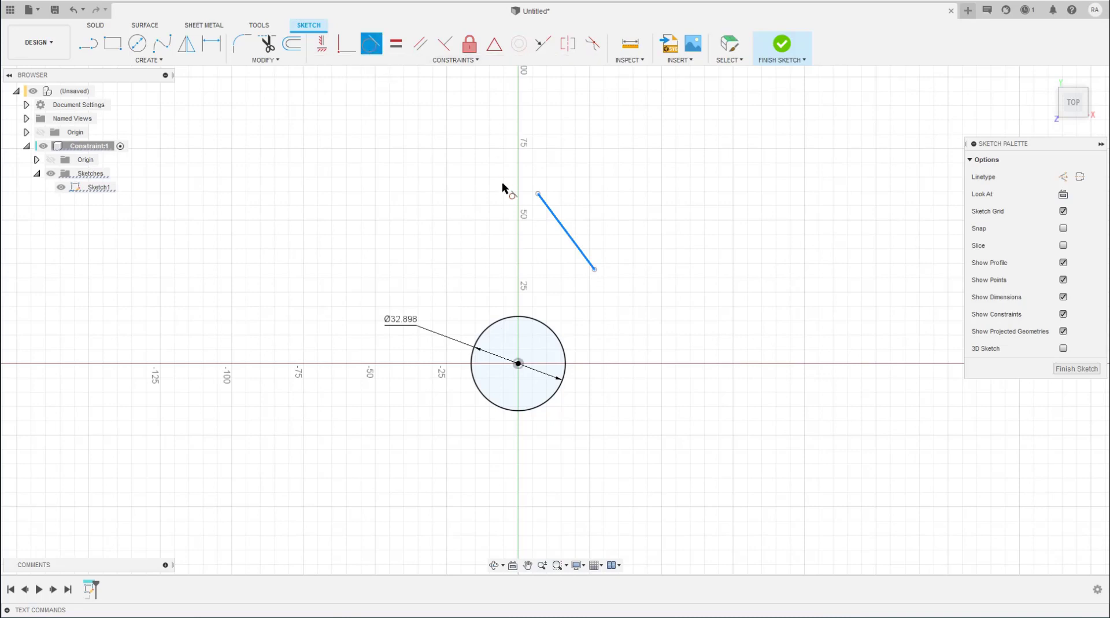
{"action": "left_click", "coordinate": [535, 319]}
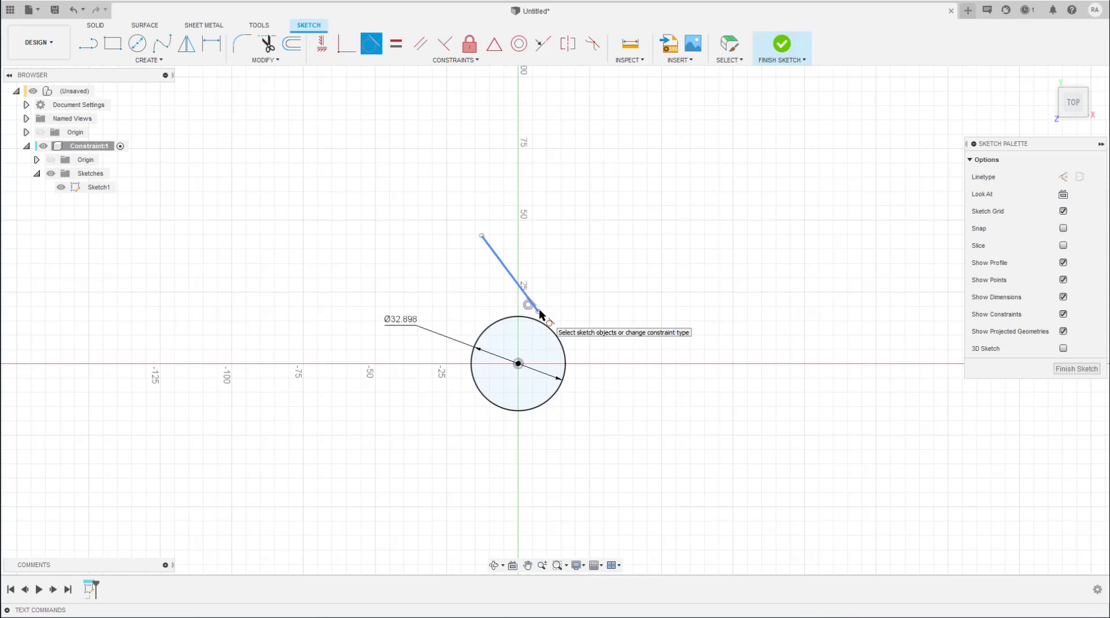
{"action": "key", "text": "Escape"}
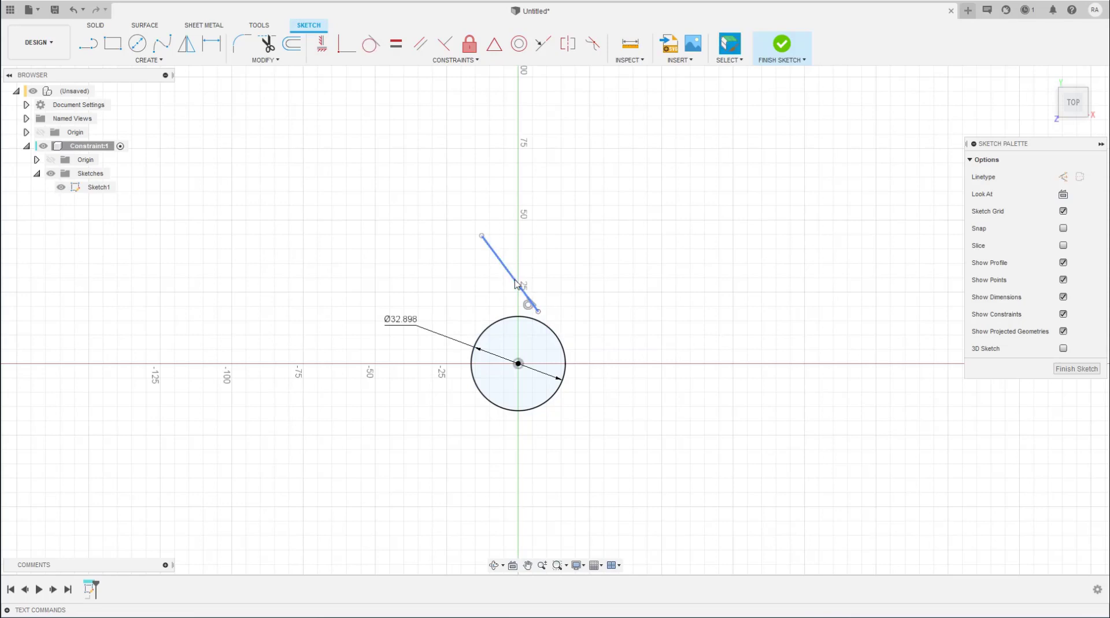
- Drag the tangent line around the circle and reposition it above, confirming tangency holds
{"action": "mouse_move", "coordinate": [516, 283]}
{"action": "left_mouse_down"}
{"action": "mouse_move", "coordinate": [543, 328]}
{"action": "mouse_move", "coordinate": [536, 307]}
{"action": "left_mouse_up"}
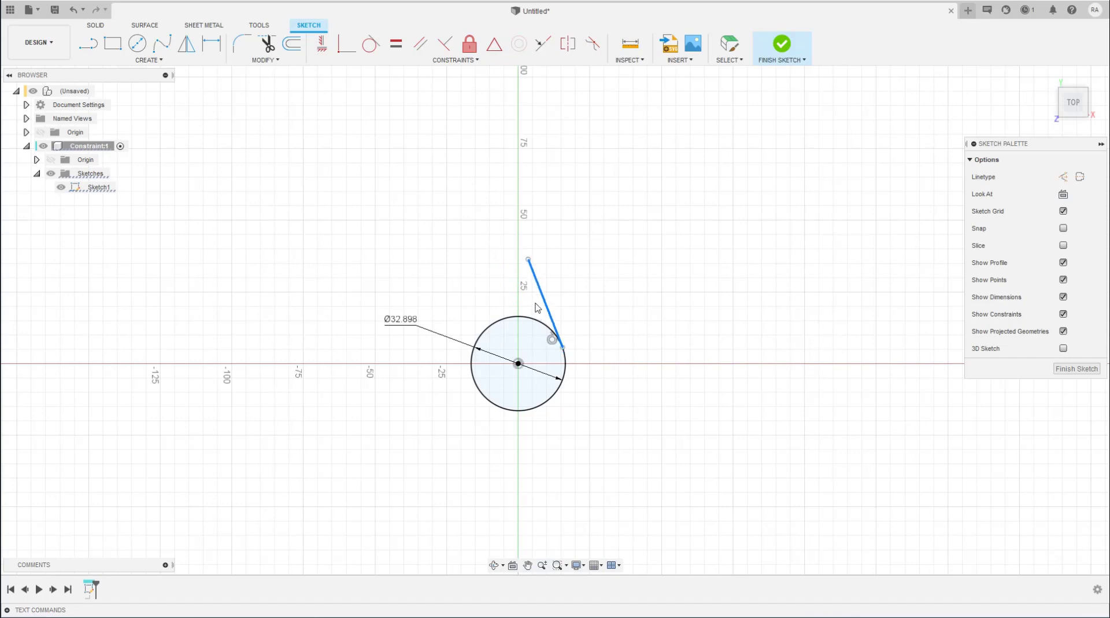
{"action": "mouse_move", "coordinate": [537, 307]}
{"action": "left_mouse_down"}
{"action": "mouse_move", "coordinate": [522, 247]}
{"action": "mouse_move", "coordinate": [654, 231]}
{"action": "mouse_move", "coordinate": [725, 334]}
{"action": "mouse_move", "coordinate": [669, 280]}
{"action": "mouse_move", "coordinate": [721, 320]}
{"action": "mouse_move", "coordinate": [679, 312]}
{"action": "mouse_move", "coordinate": [597, 389]}
{"action": "mouse_move", "coordinate": [676, 354]}
{"action": "mouse_move", "coordinate": [711, 321]}
{"action": "left_mouse_up"}
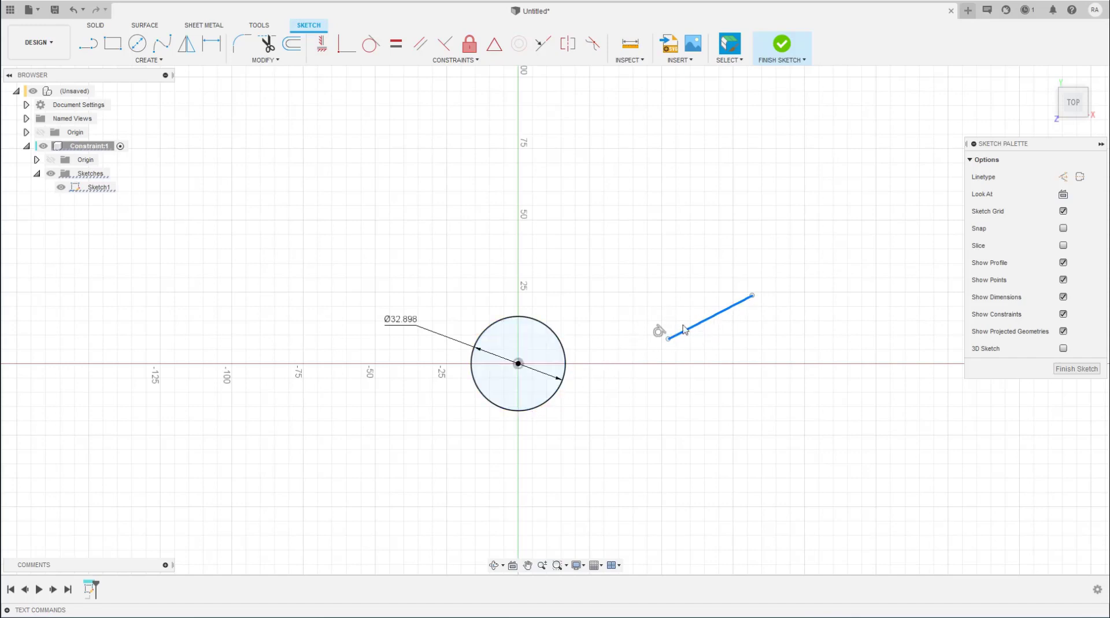
{"action": "mouse_move", "coordinate": [702, 322]}
{"action": "left_mouse_down"}
{"action": "mouse_move", "coordinate": [594, 378]}
{"action": "mouse_move", "coordinate": [516, 268]}
{"action": "left_mouse_up"}
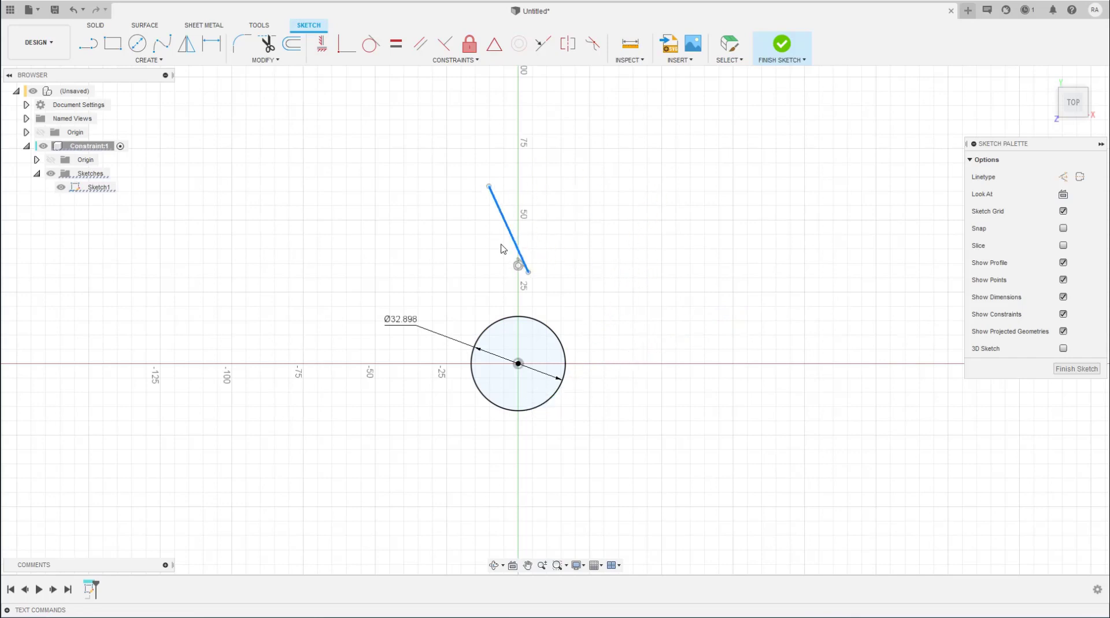
{"action": "left_click", "coordinate": [195, 135]}
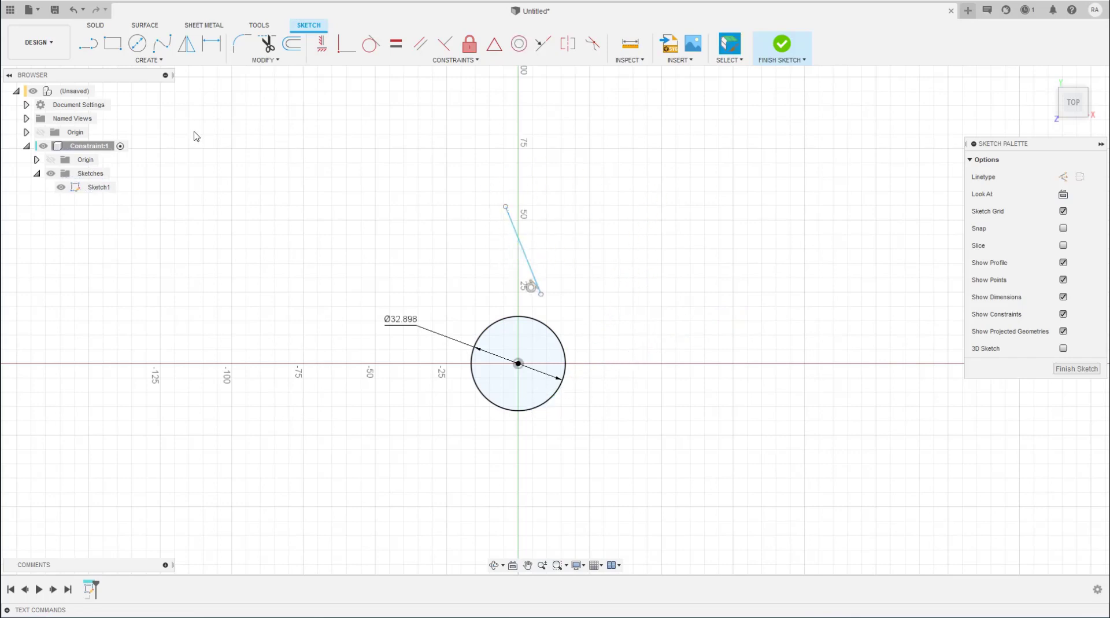
{"action": "left_click", "coordinate": [149, 60]}
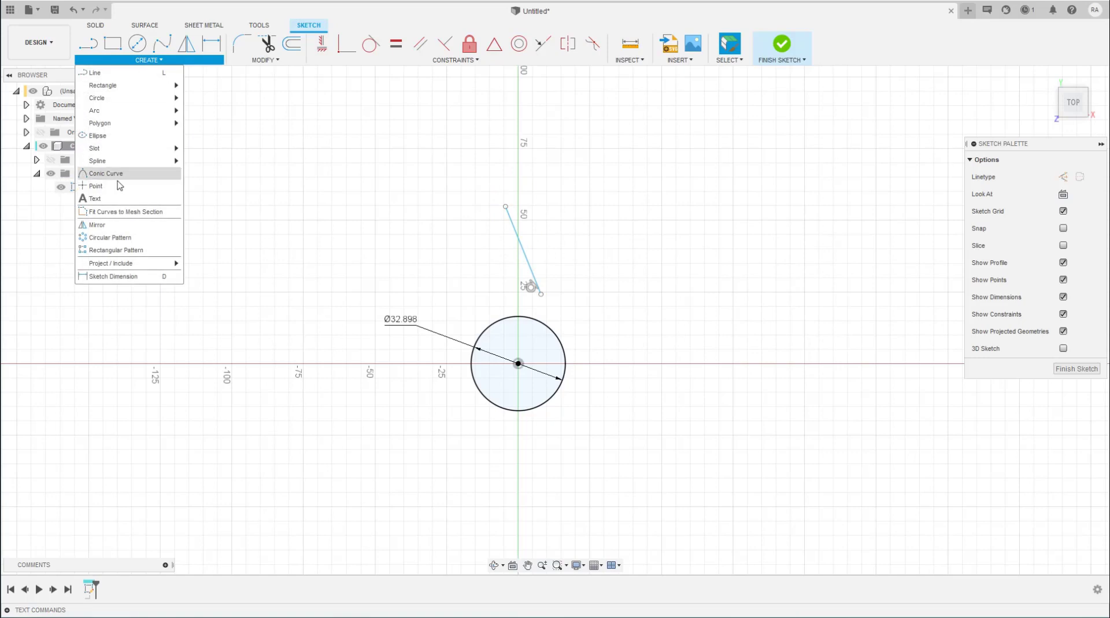
{"action": "mouse_move", "coordinate": [95, 148]}
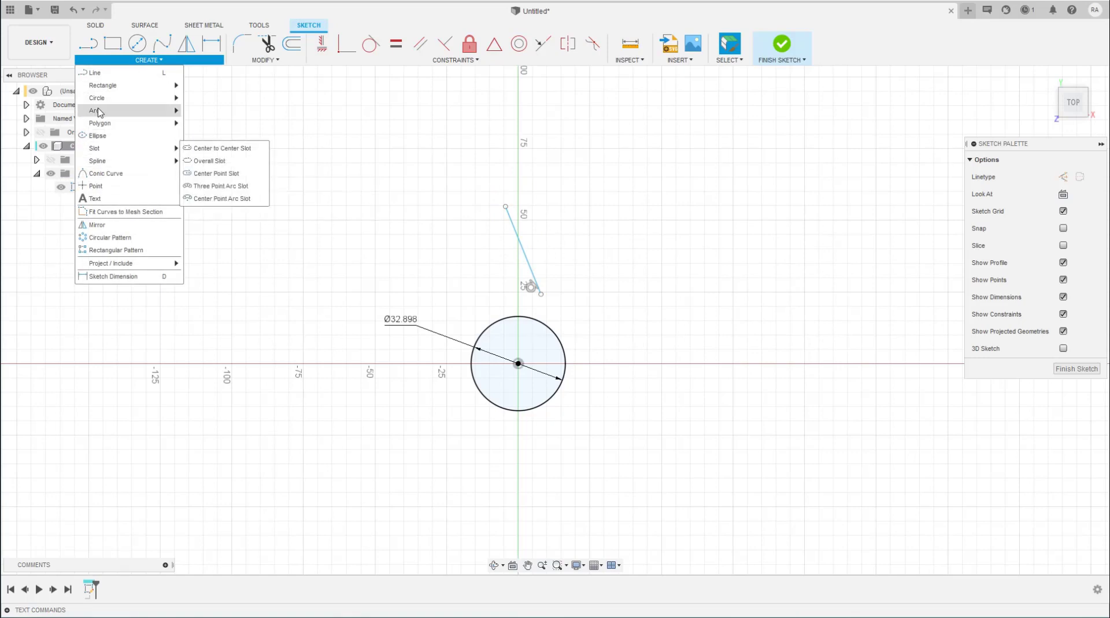
{"action": "mouse_move", "coordinate": [95, 110]}
{"action": "left_click", "coordinate": [200, 110]}
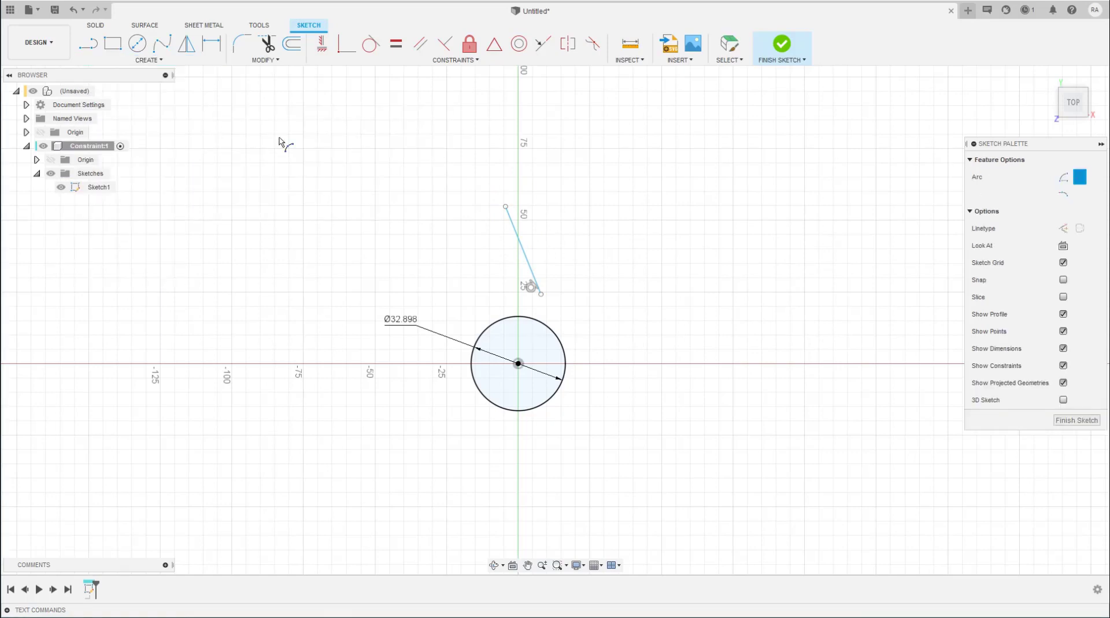
- Draw a three-point arc from the slanted line curving up to the upper right
{"action": "left_click", "coordinate": [529, 264]}
{"action": "left_click", "coordinate": [614, 222]}
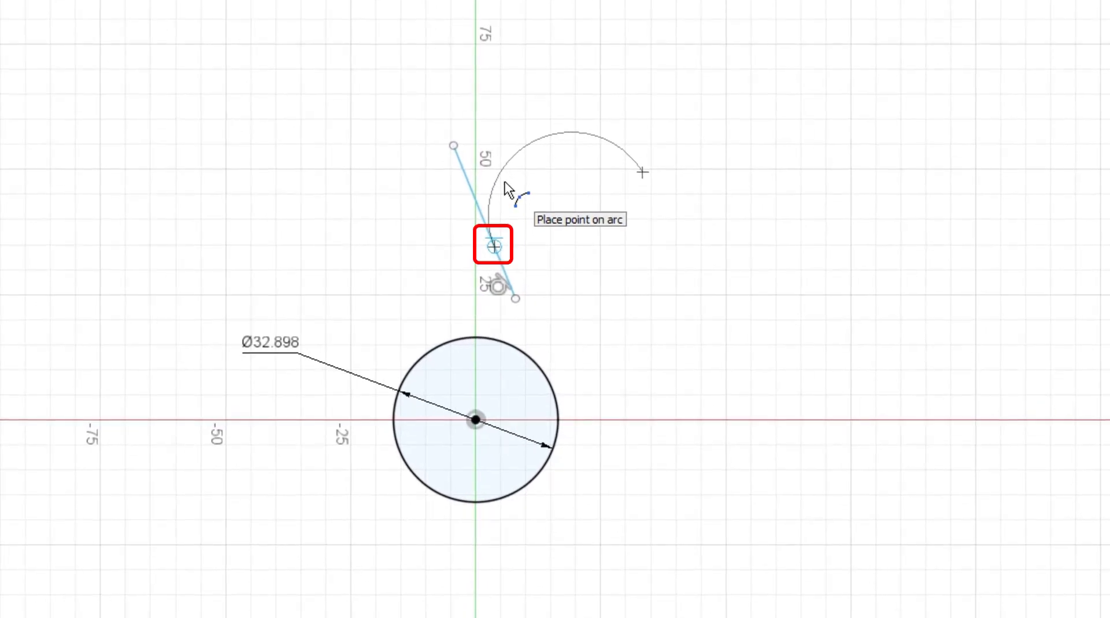
{"action": "left_click", "coordinate": [586, 167]}
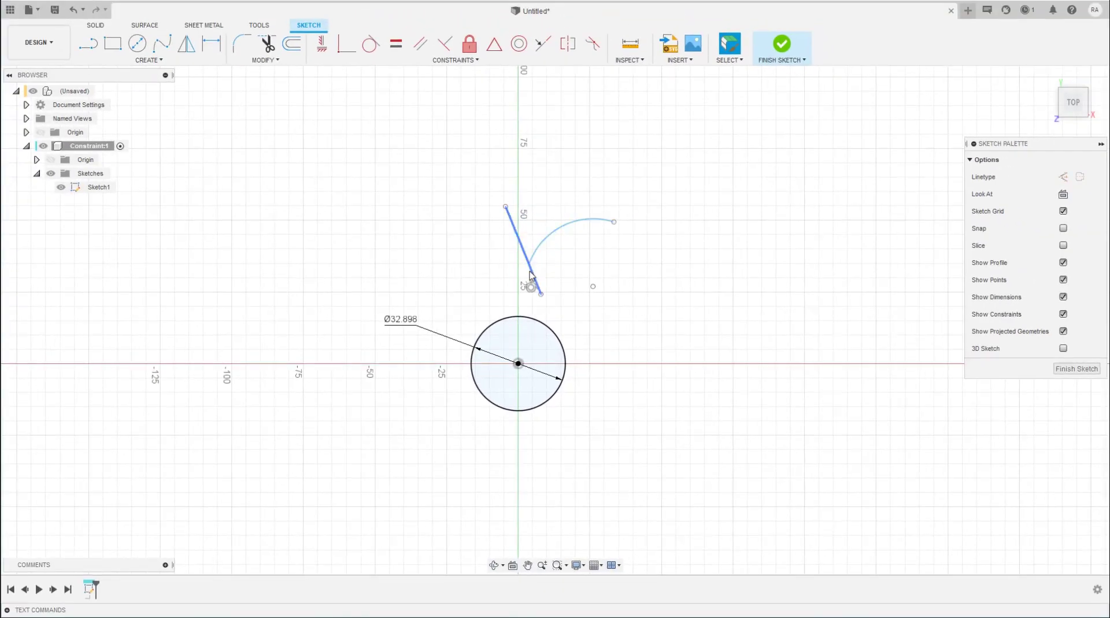
- Make the arc tangent to the slanted line, then drag the line's upper end to test
{"action": "left_click", "coordinate": [536, 281]}
{"action": "left_click", "coordinate": [372, 45]}
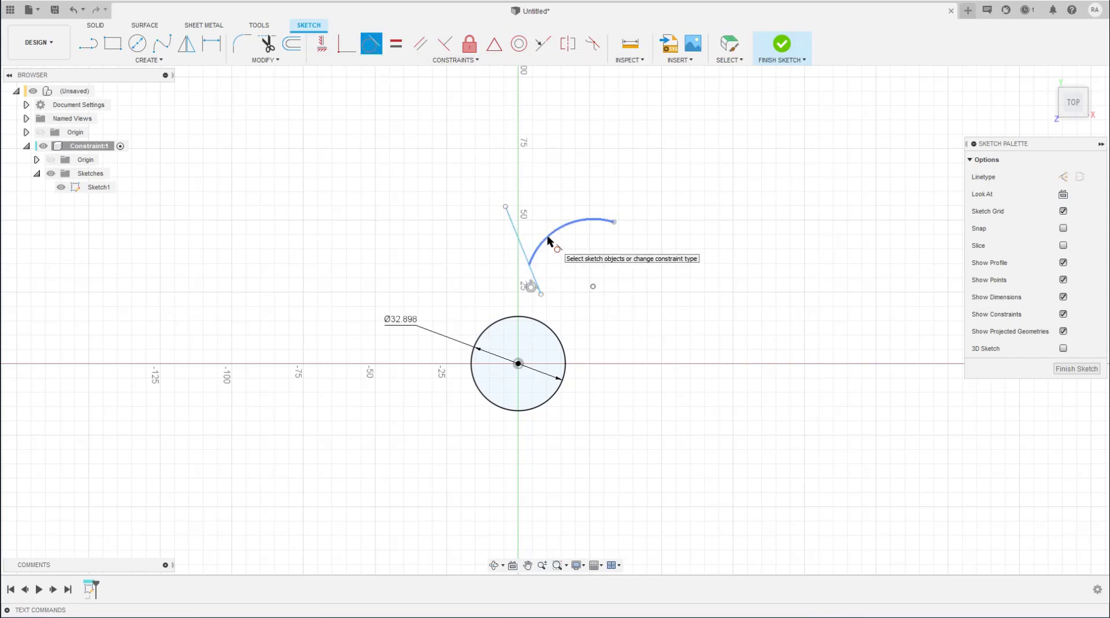
{"action": "left_click", "coordinate": [524, 254]}
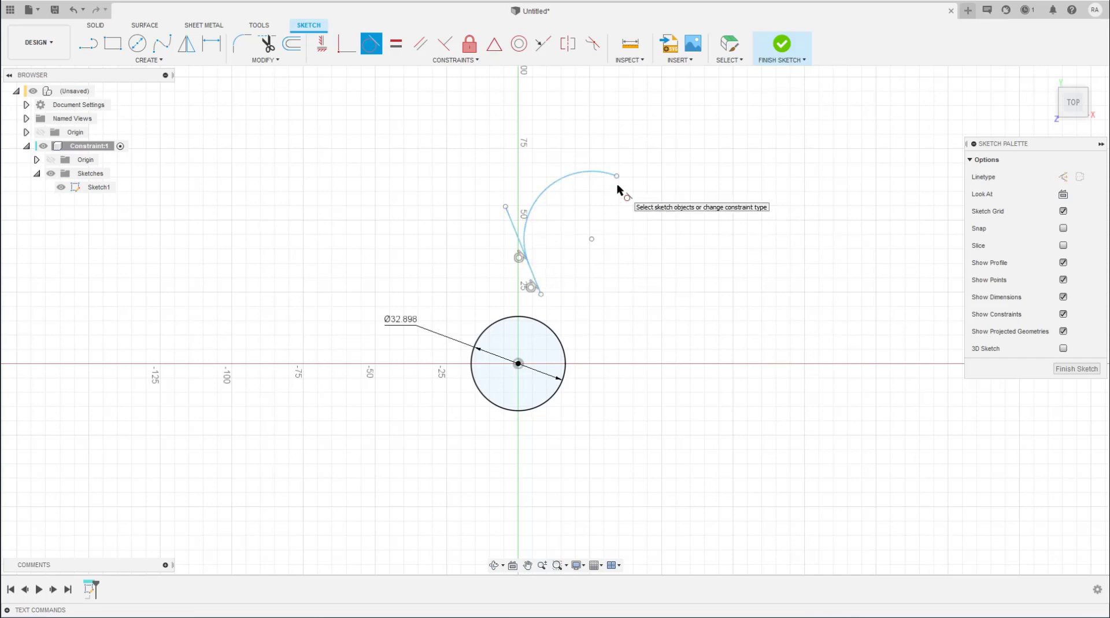
{"action": "key", "text": "Escape"}
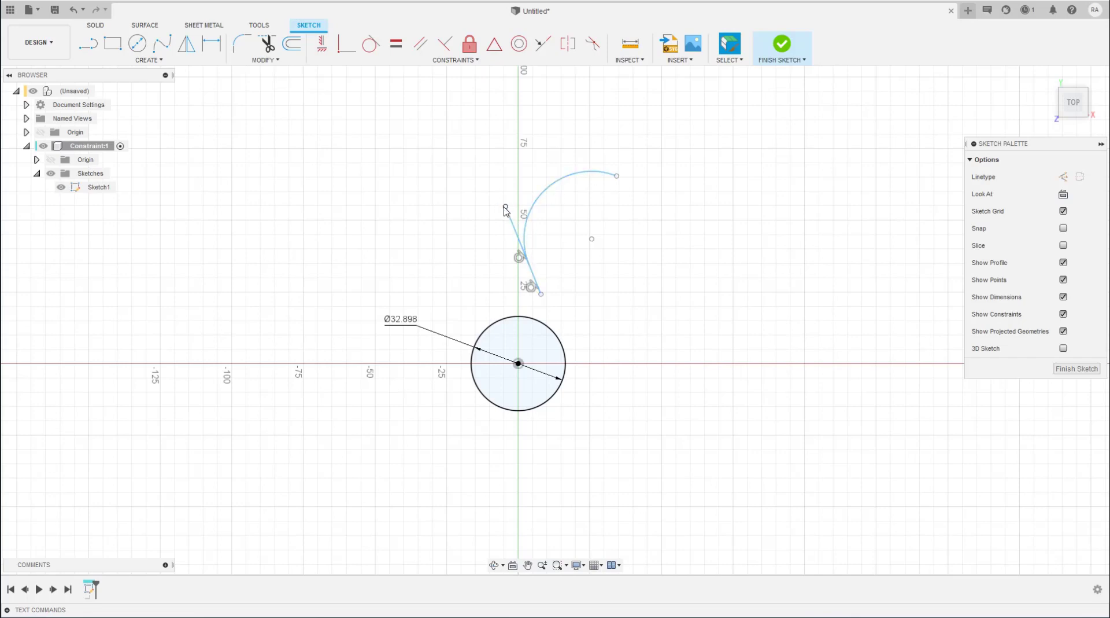
{"action": "left_click_drag", "start_coordinate": [505, 209], "coordinate": [499, 218]}
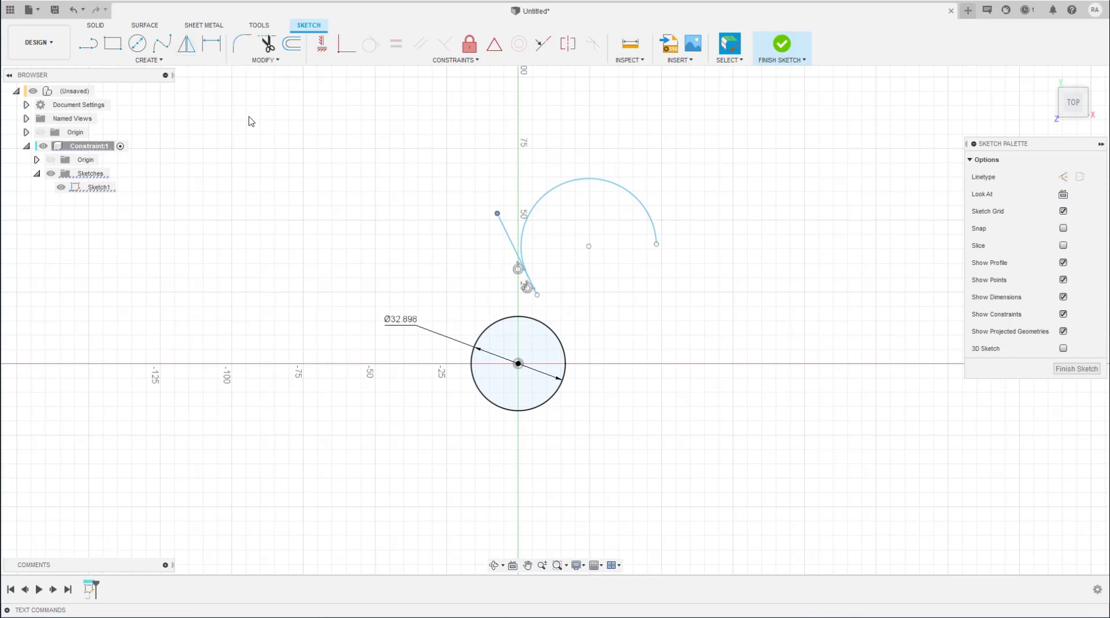
- Start a line from the circle's edge, using Shift to preview a tangent arc instead
{"action": "key", "text": "l"}
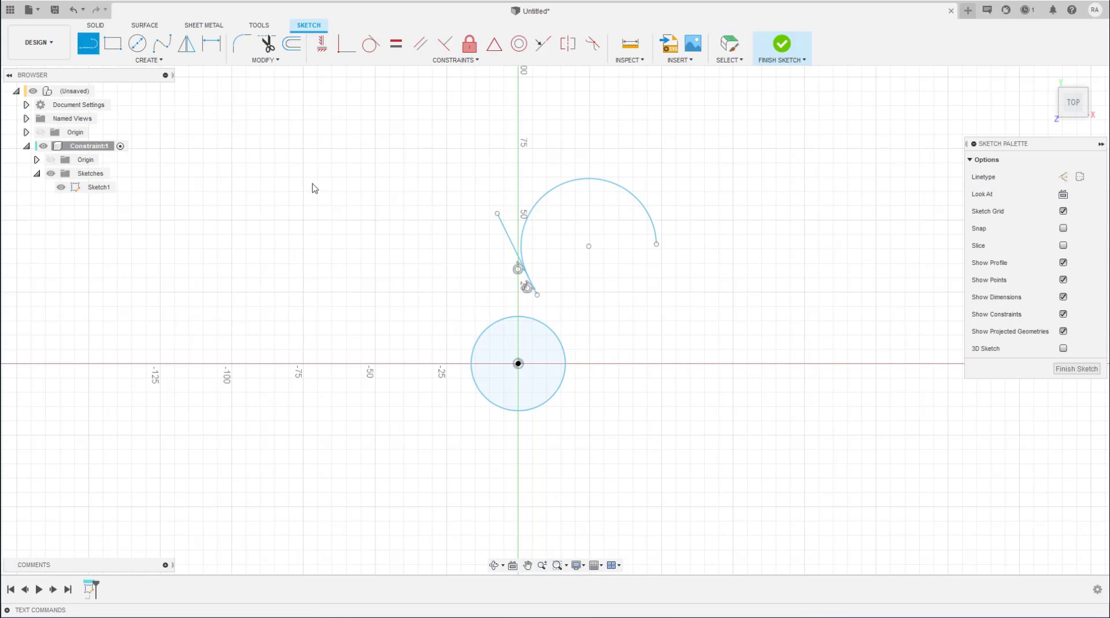
{"action": "left_click", "coordinate": [475, 344]}
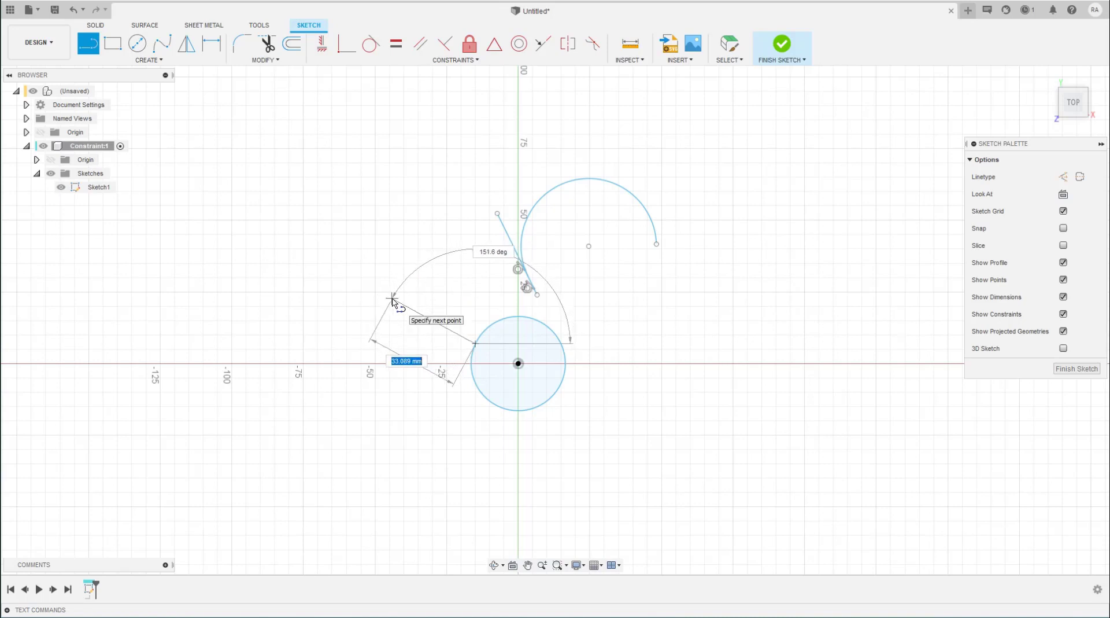
{"action": "key", "text": "shift"}
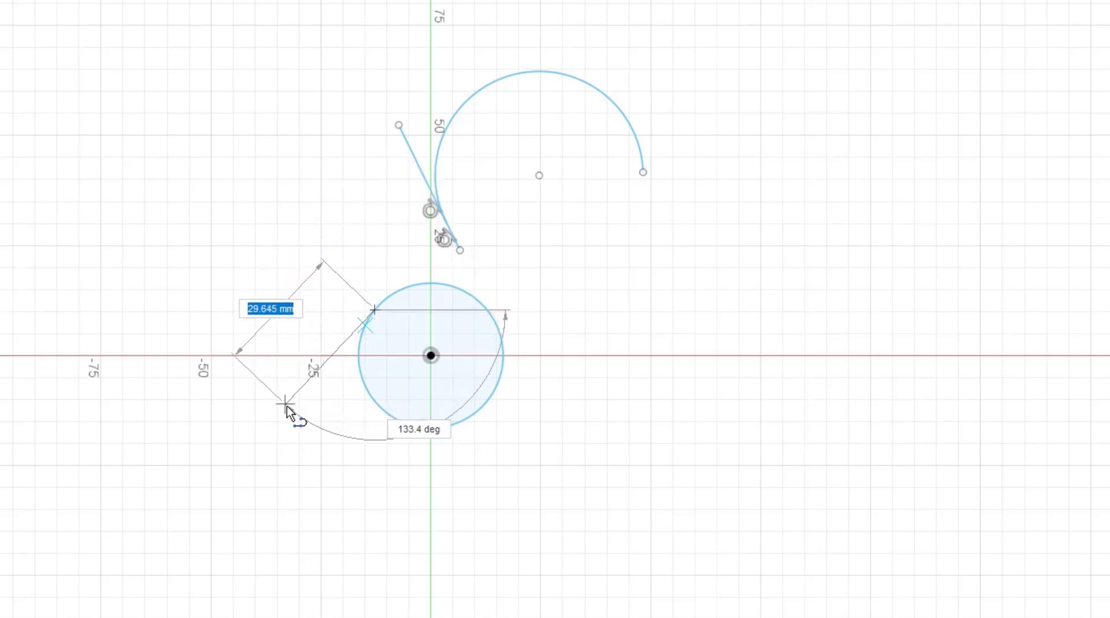
{"action": "key", "text": "shift"}
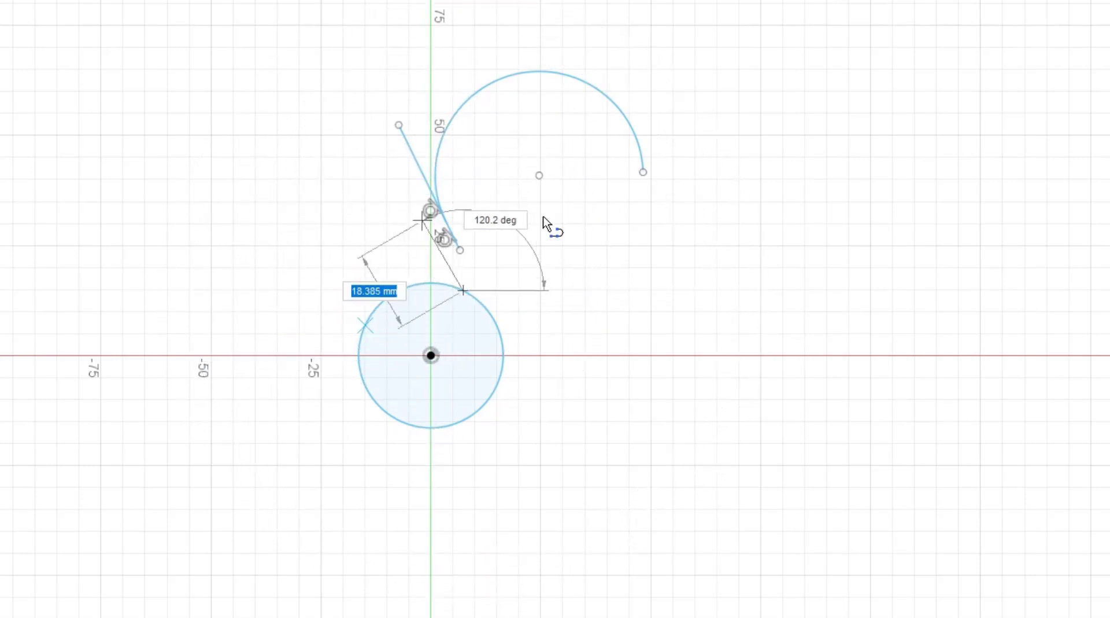
- End the connecting line at the arc's endpoint and slide its circle end to test it
{"action": "key", "text": "shift"}
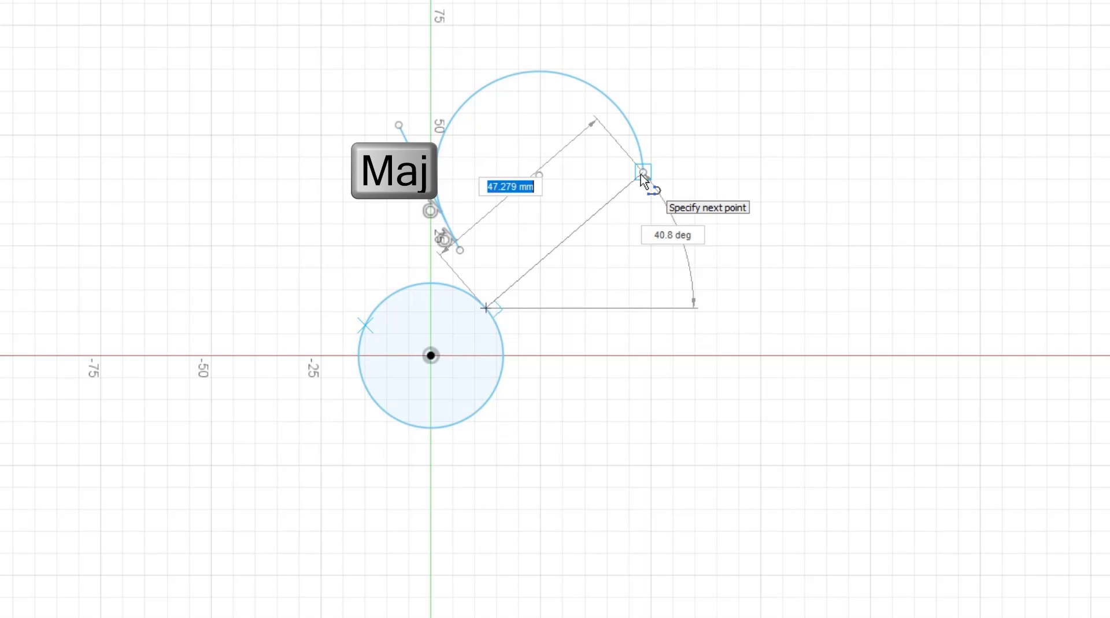
{"action": "left_click", "coordinate": [640, 174]}
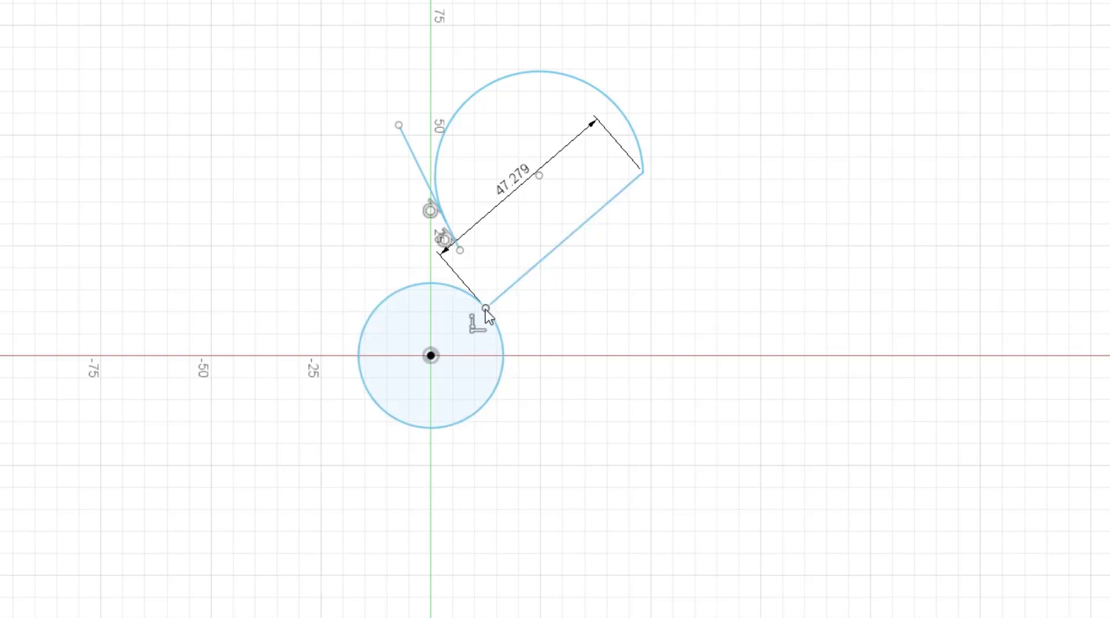
{"action": "mouse_move", "coordinate": [485, 308]}
{"action": "left_mouse_down"}
{"action": "mouse_move", "coordinate": [495, 364]}
{"action": "mouse_move", "coordinate": [508, 322]}
{"action": "mouse_move", "coordinate": [496, 276]}
{"action": "mouse_move", "coordinate": [508, 290]}
{"action": "mouse_move", "coordinate": [494, 317]}
{"action": "left_mouse_up"}
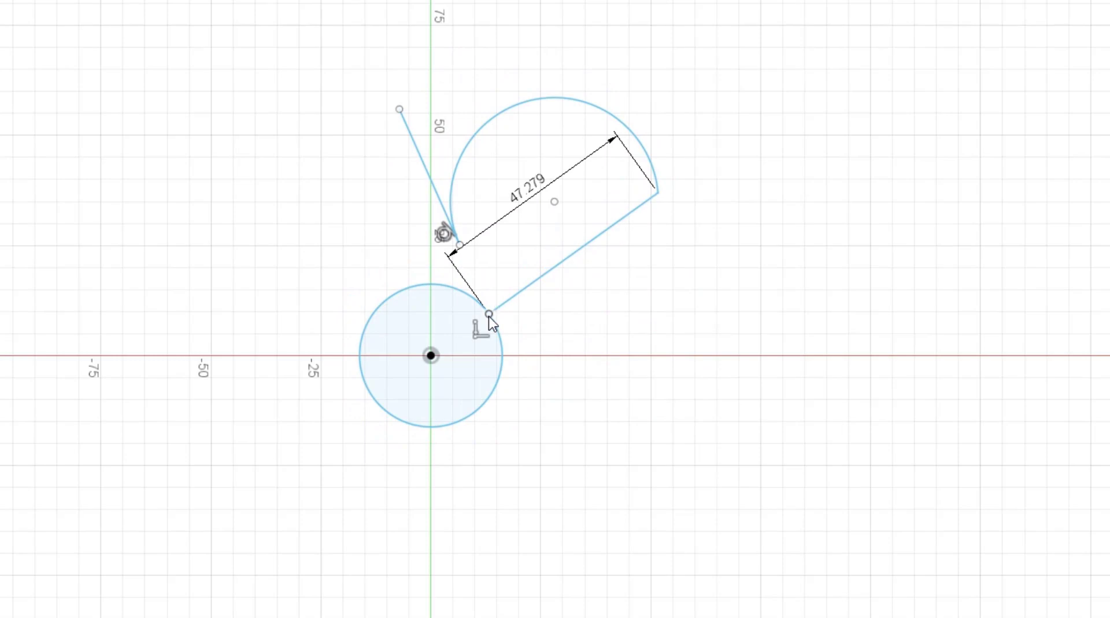
{"action": "left_click", "coordinate": [490, 313]}
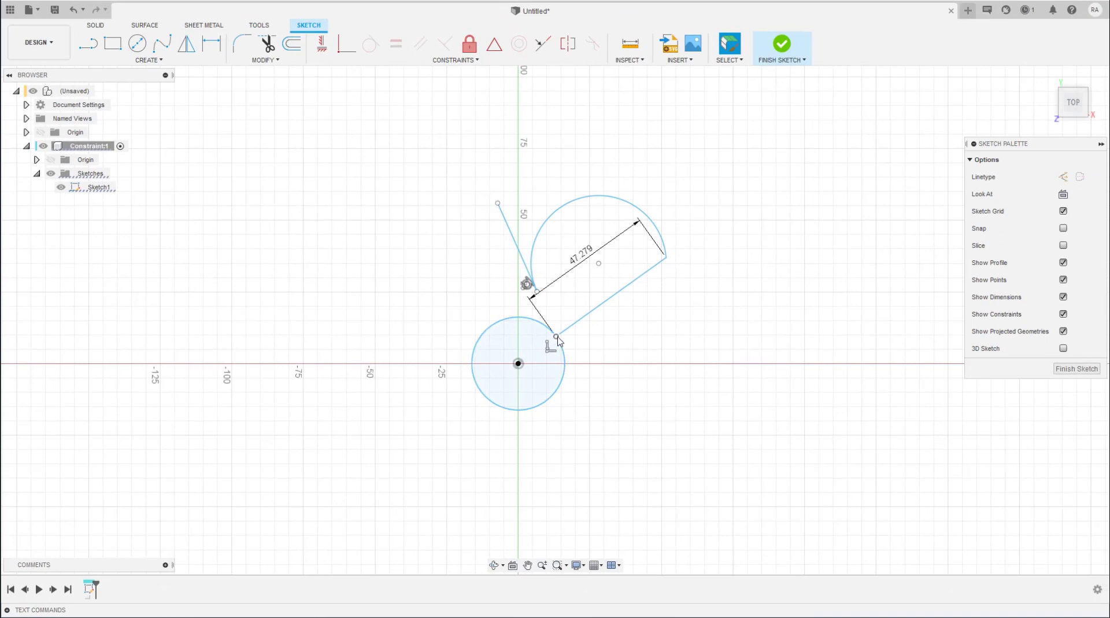
{"action": "left_click", "coordinate": [556, 337]}
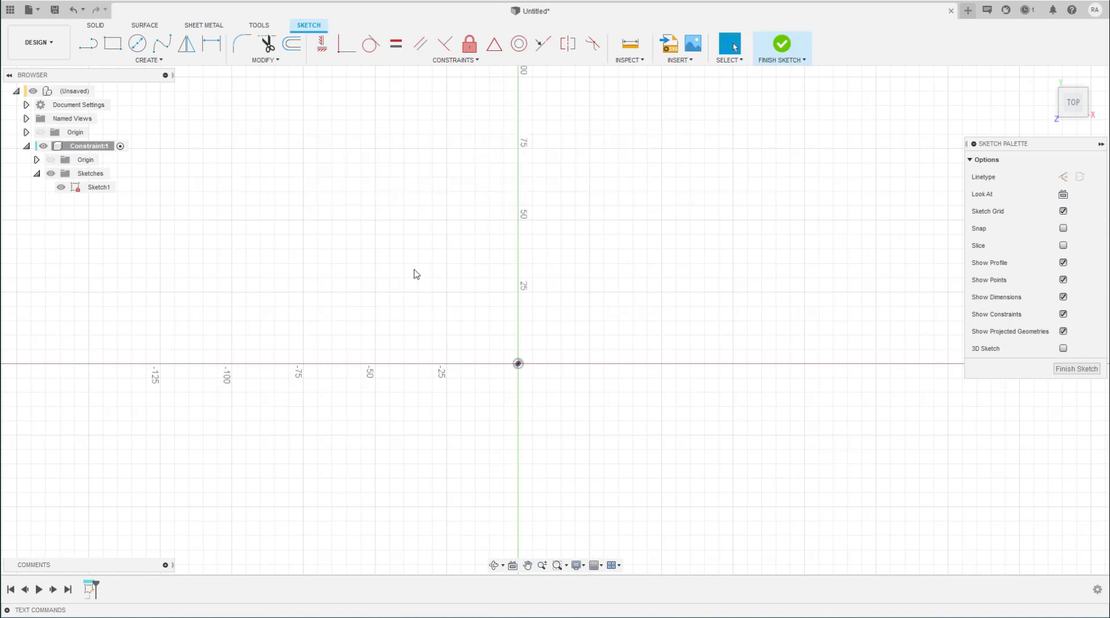
- Draw a larger circle left of the vertical axis and a smaller one right of it
{"action": "key", "text": "c"}
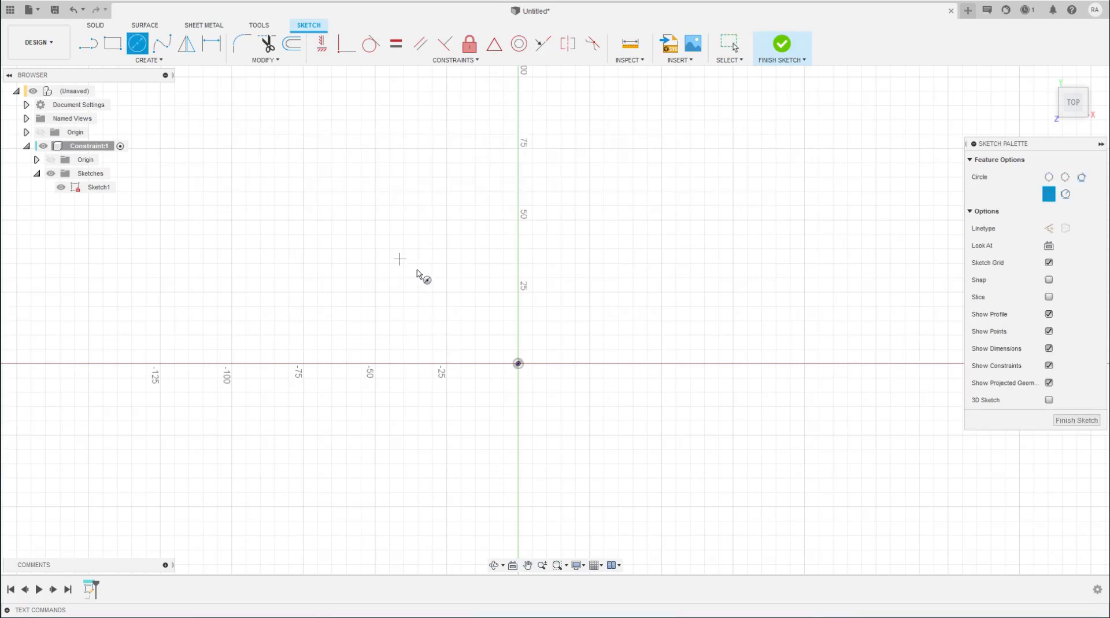
{"action": "left_click", "coordinate": [400, 258]}
{"action": "left_click", "coordinate": [440, 272]}
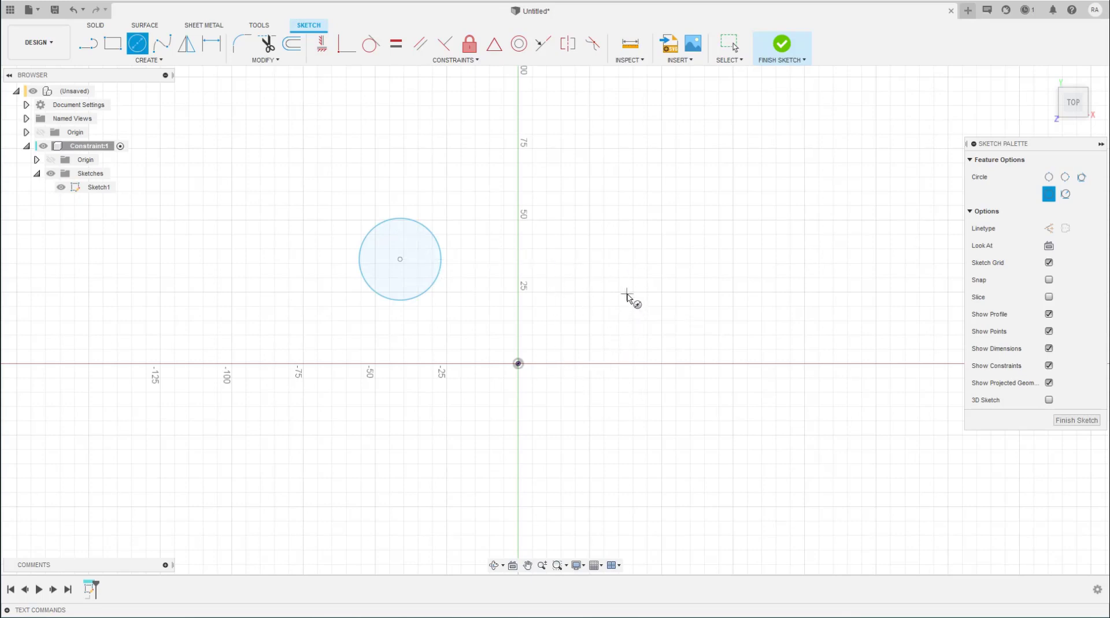
{"action": "left_click", "coordinate": [626, 293]}
{"action": "left_click", "coordinate": [657, 306]}
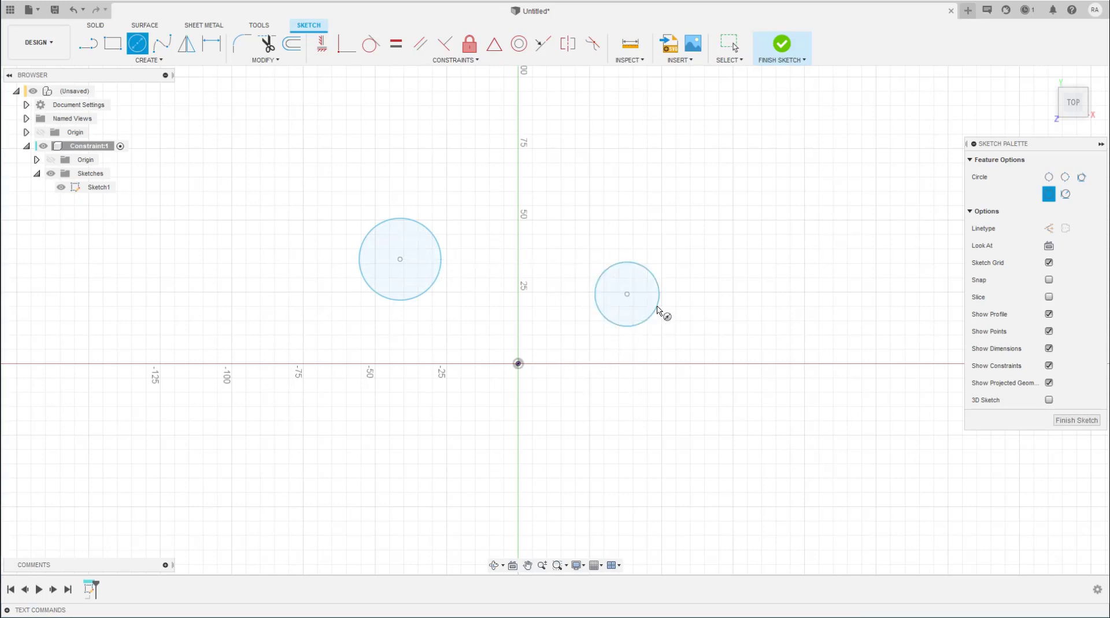
{"action": "key", "text": "Escape"}
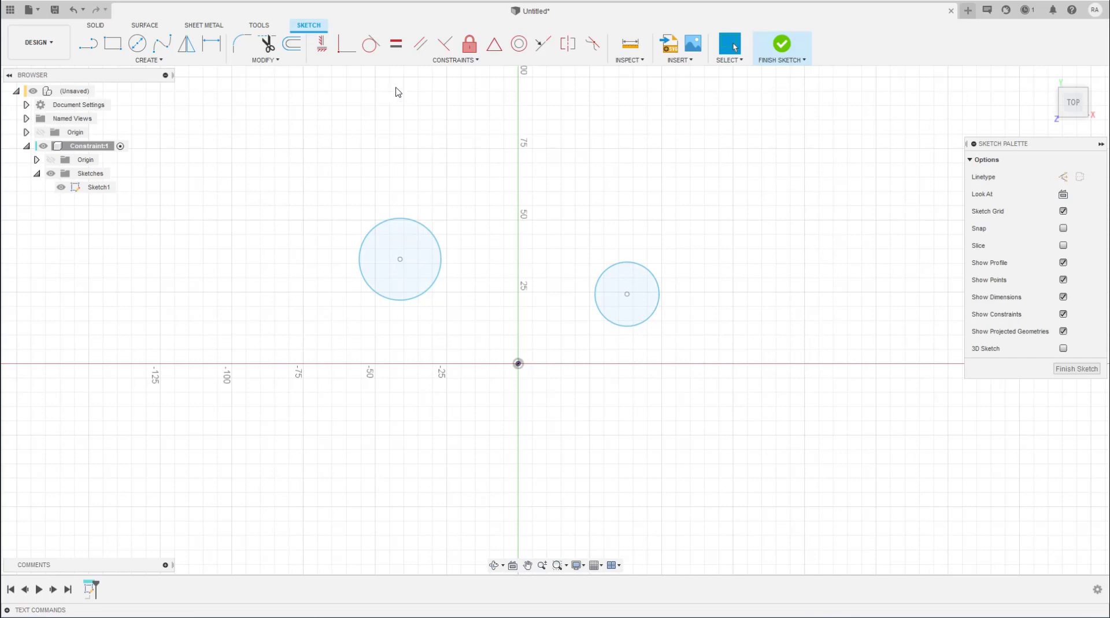
{"action": "left_click", "coordinate": [410, 224]}
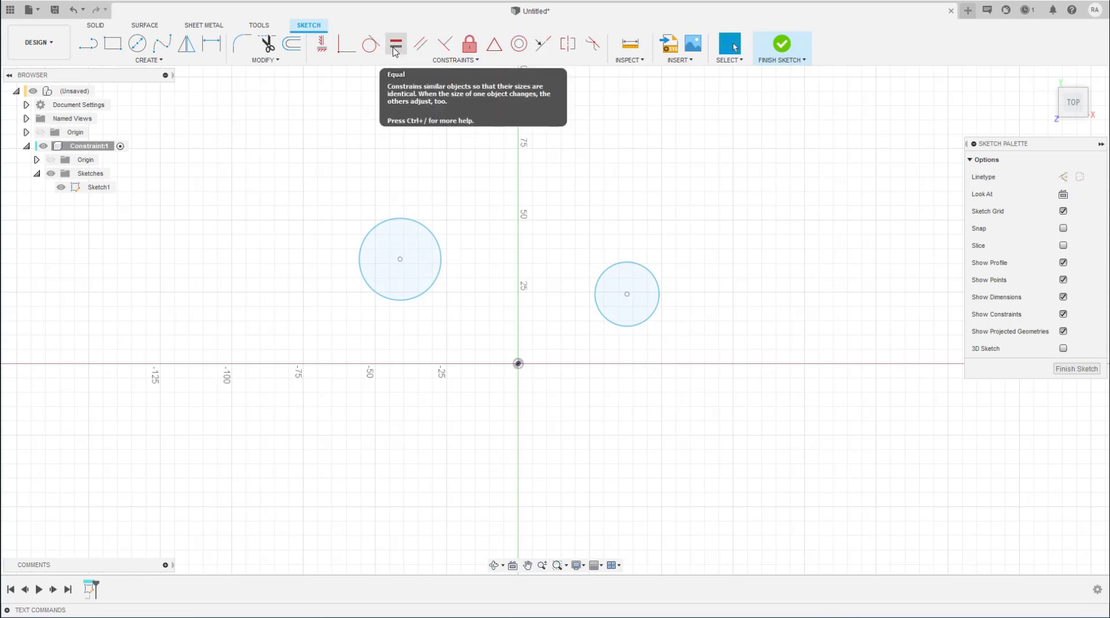
- Constrain the two circles Equal, then enlarge the left one and move it up-left
{"action": "left_click", "coordinate": [395, 46]}
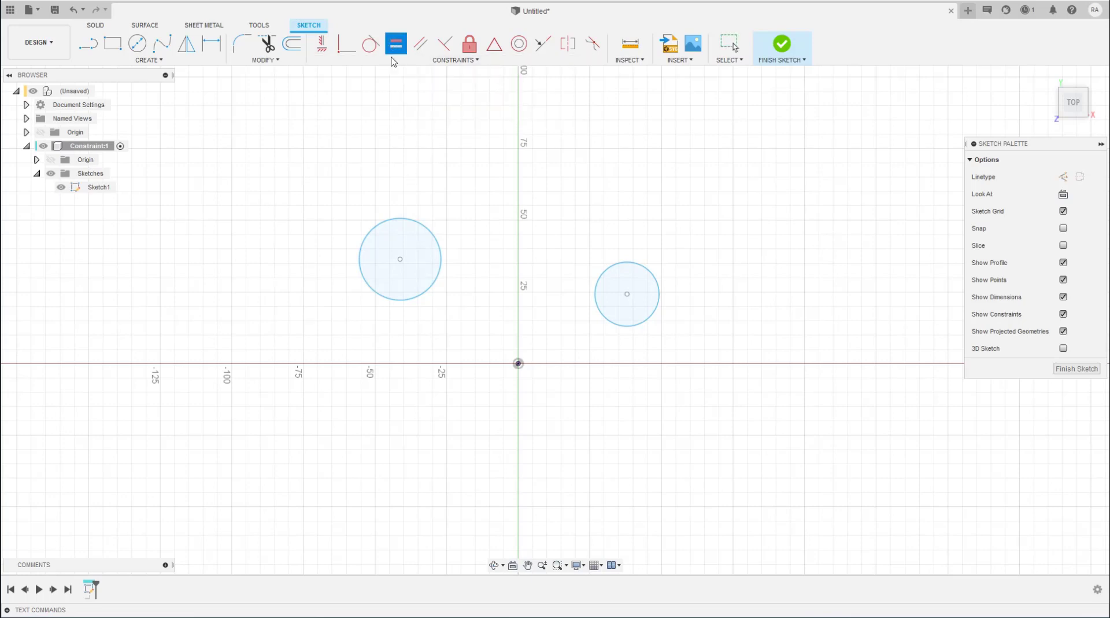
{"action": "left_click", "coordinate": [419, 222]}
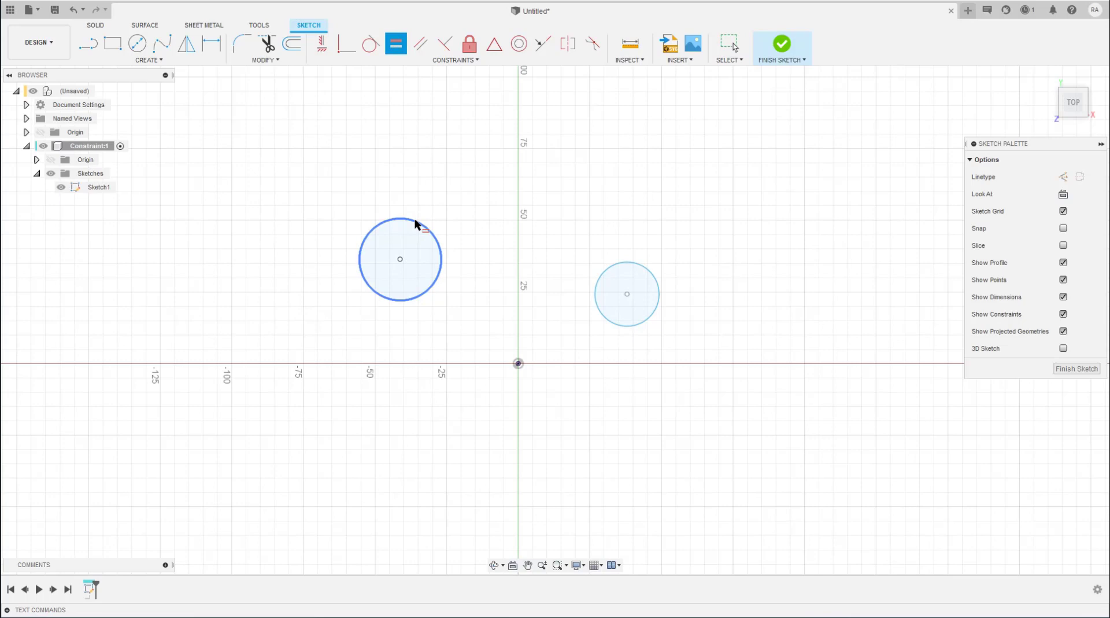
{"action": "left_click", "coordinate": [632, 263]}
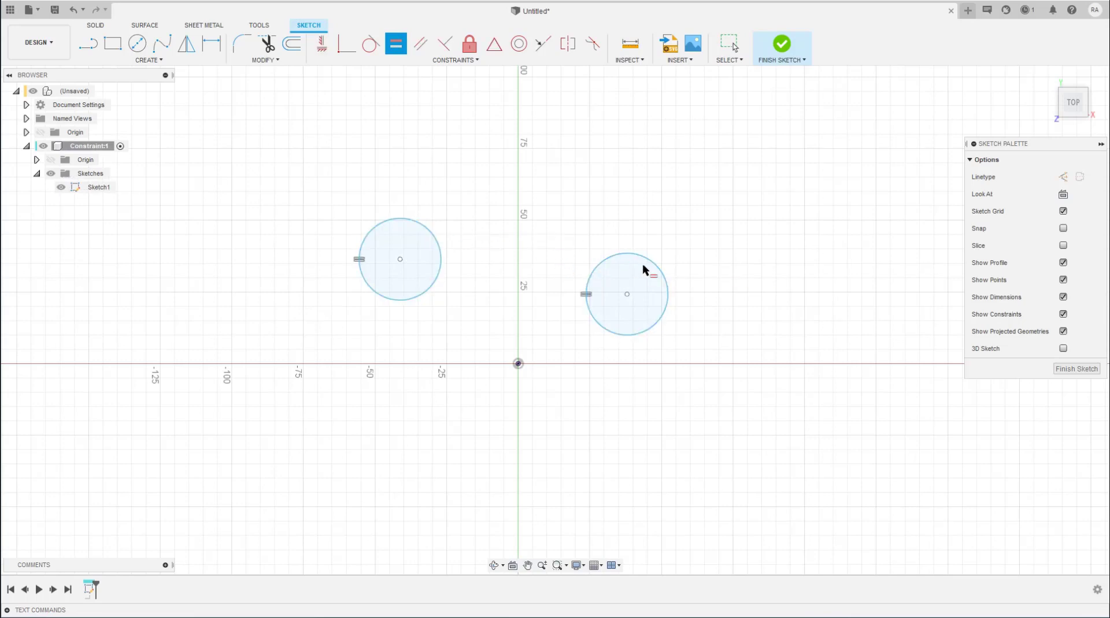
{"action": "key", "text": "Escape"}
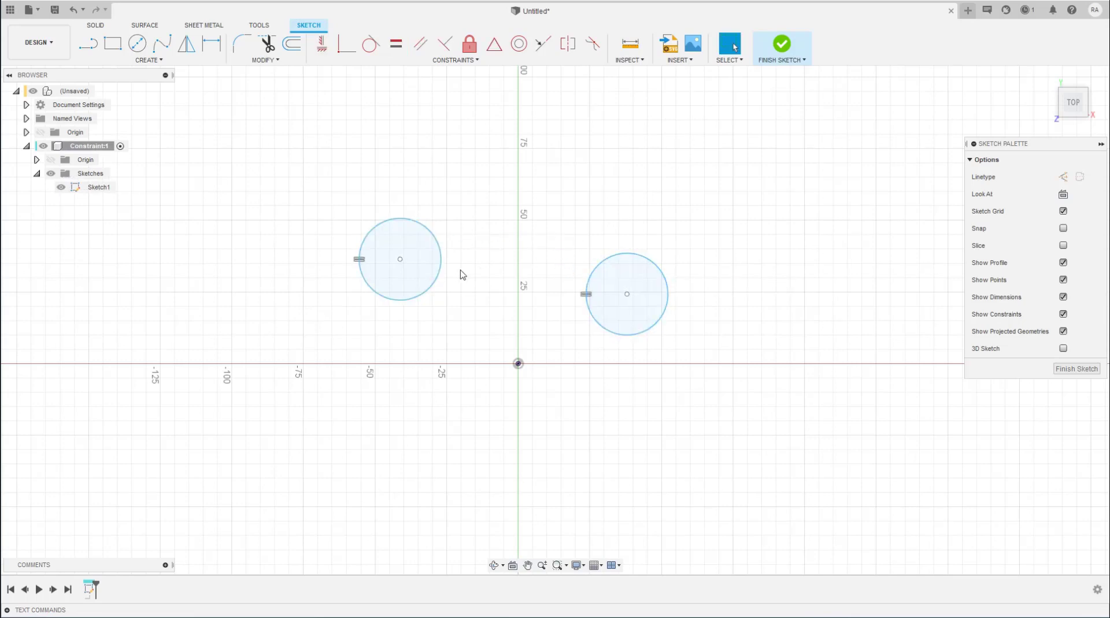
{"action": "mouse_move", "coordinate": [440, 250]}
{"action": "left_mouse_down"}
{"action": "mouse_move", "coordinate": [393, 242]}
{"action": "mouse_move", "coordinate": [435, 227]}
{"action": "mouse_move", "coordinate": [421, 238]}
{"action": "left_mouse_up"}
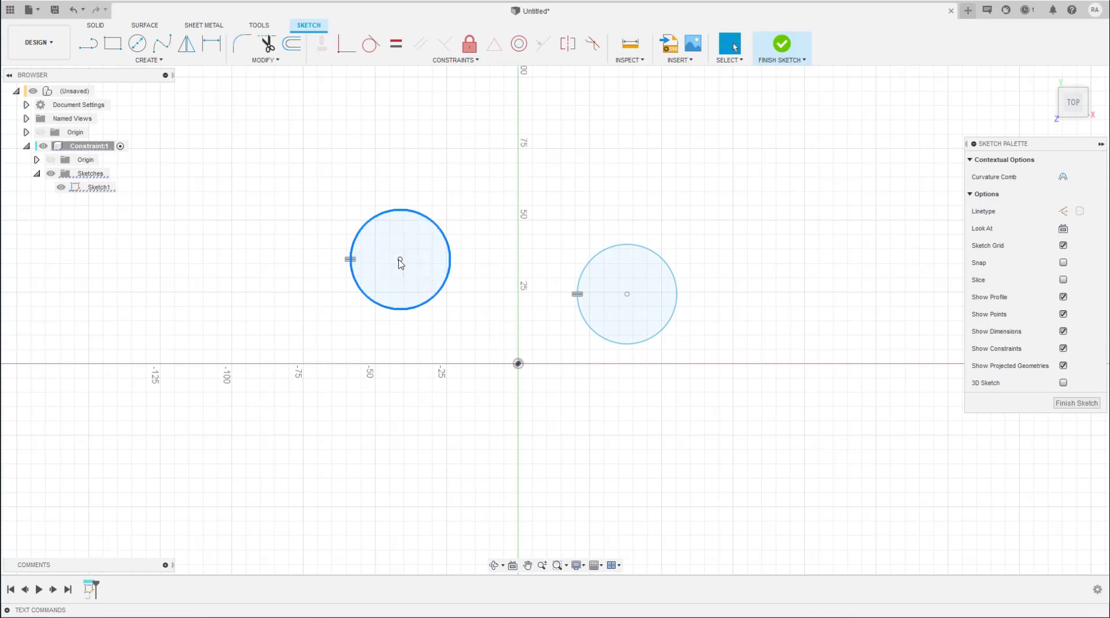
{"action": "mouse_move", "coordinate": [407, 285]}
{"action": "left_mouse_down"}
{"action": "mouse_move", "coordinate": [409, 301]}
{"action": "mouse_move", "coordinate": [366, 225]}
{"action": "left_mouse_up"}
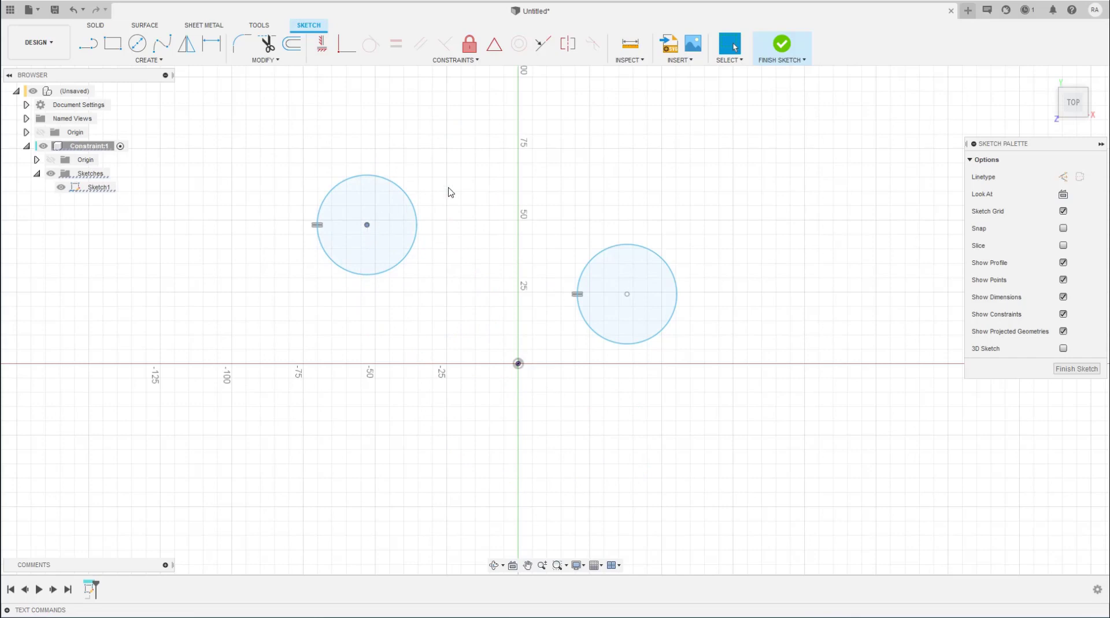
- Draw a slanted line below the left circle and a second line to the right
{"action": "key", "text": "l"}
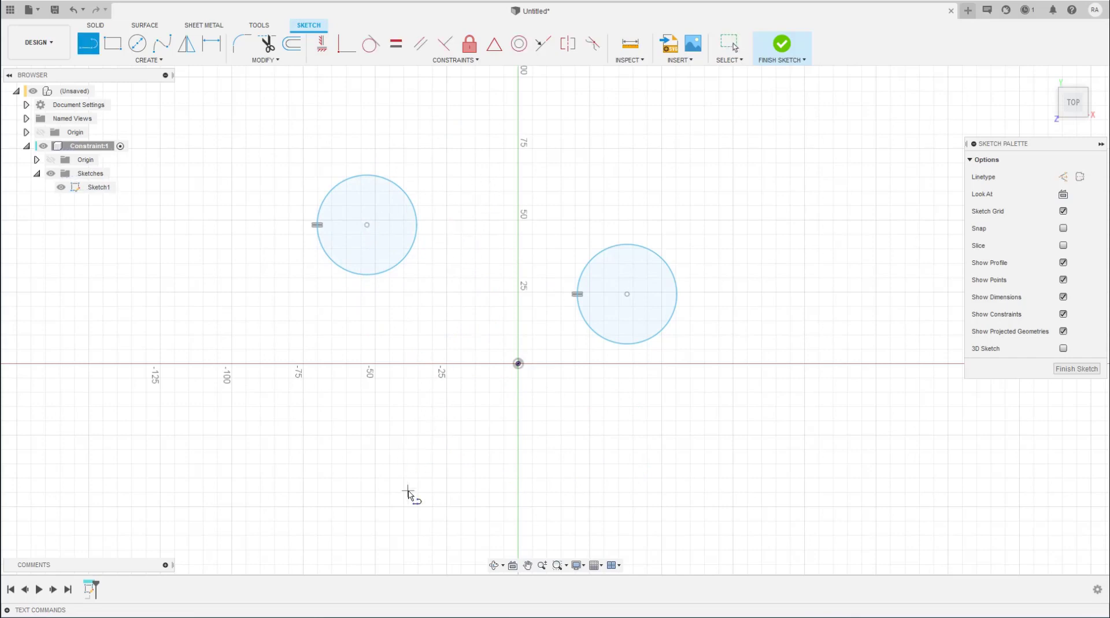
{"action": "left_click", "coordinate": [408, 490]}
{"action": "left_click", "coordinate": [447, 328]}
{"action": "key", "text": "Escape"}
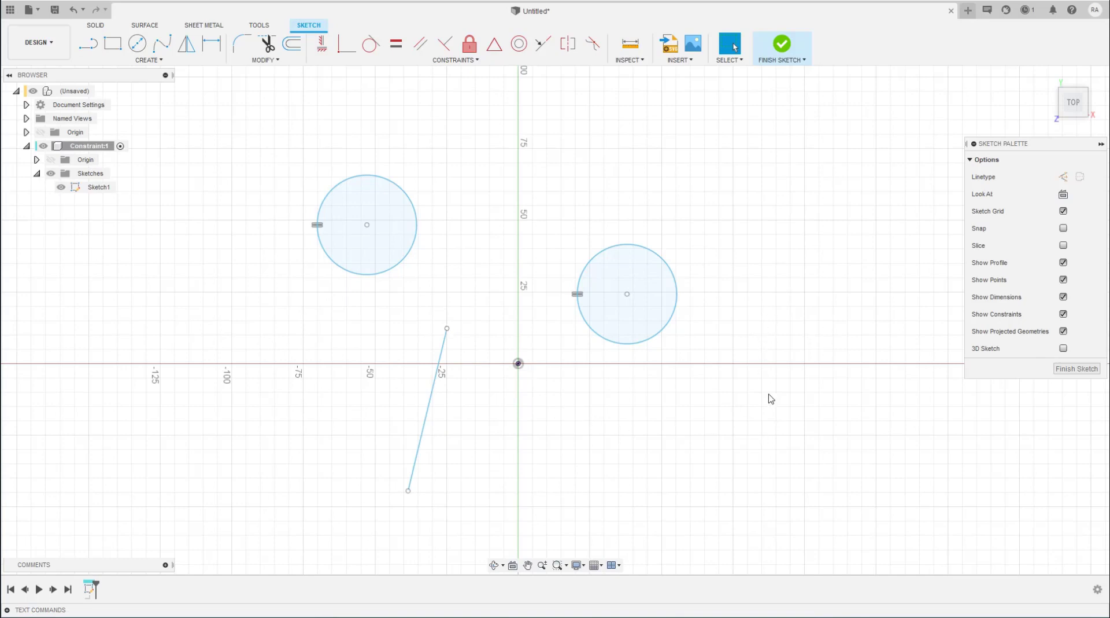
{"action": "key", "text": "l"}
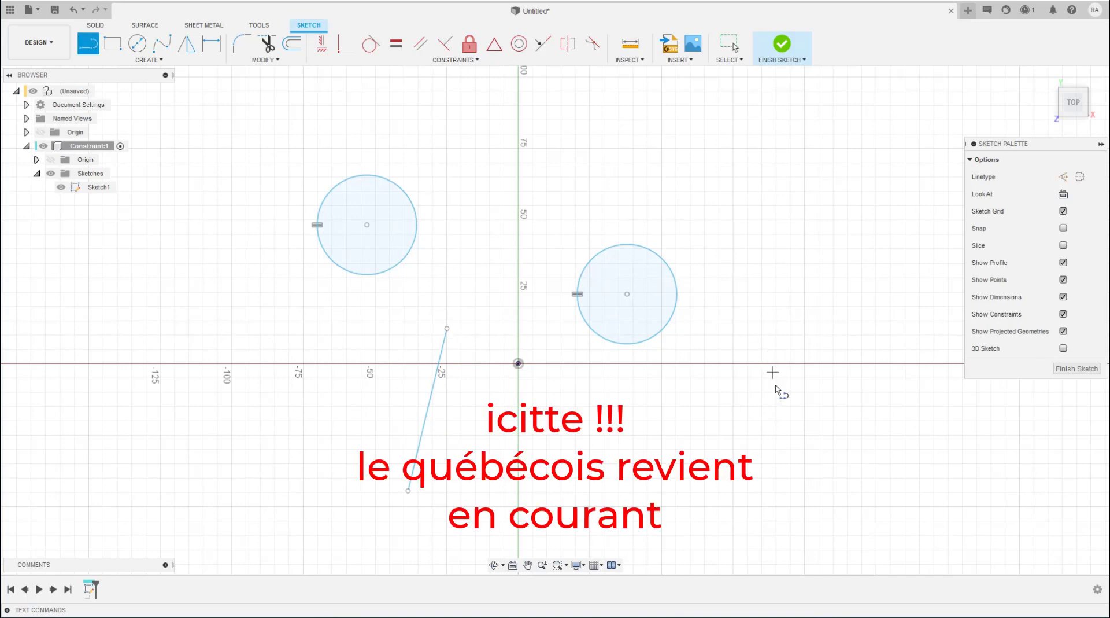
{"action": "left_click", "coordinate": [775, 397]}
{"action": "key", "text": "Escape"}
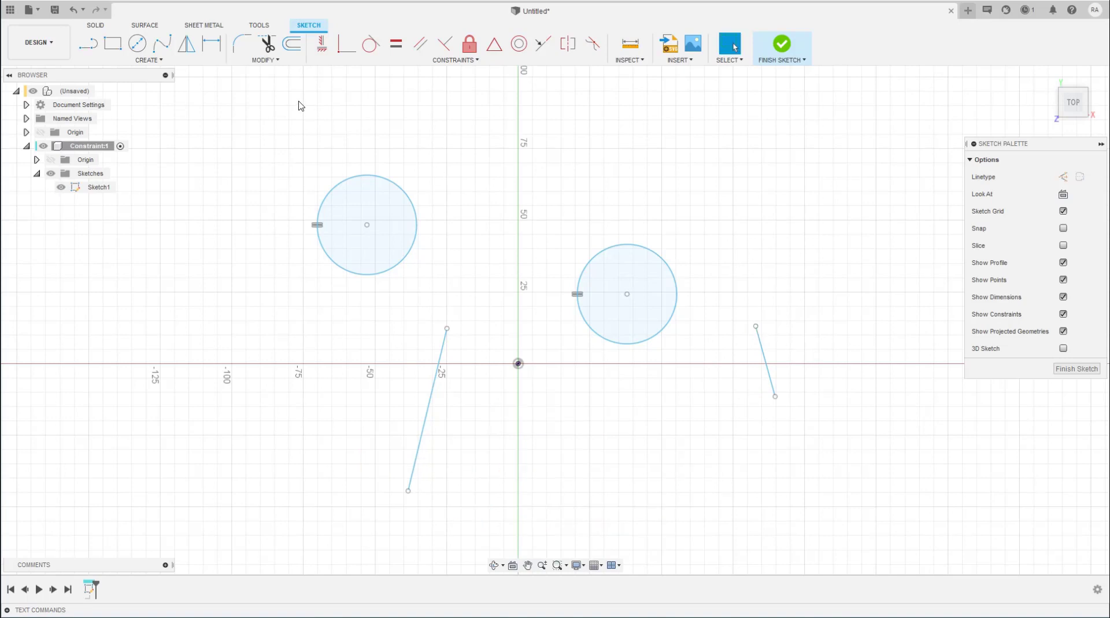
- Constrain the two lines equal in length, then shorten the right line
{"action": "left_click", "coordinate": [396, 43]}
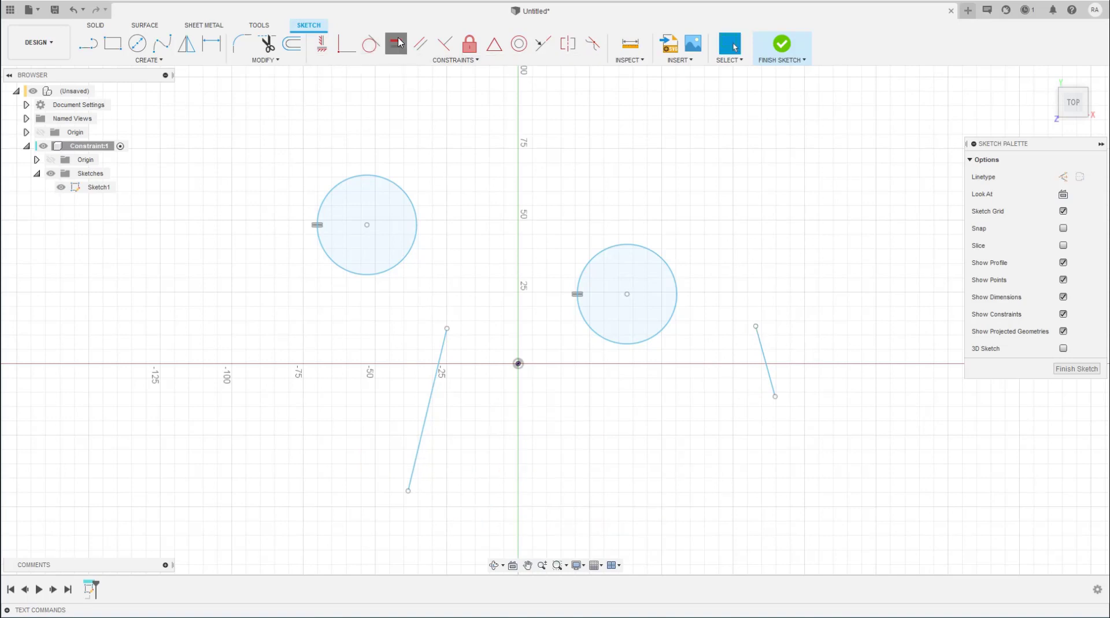
{"action": "left_click", "coordinate": [430, 418]}
{"action": "left_click", "coordinate": [764, 354]}
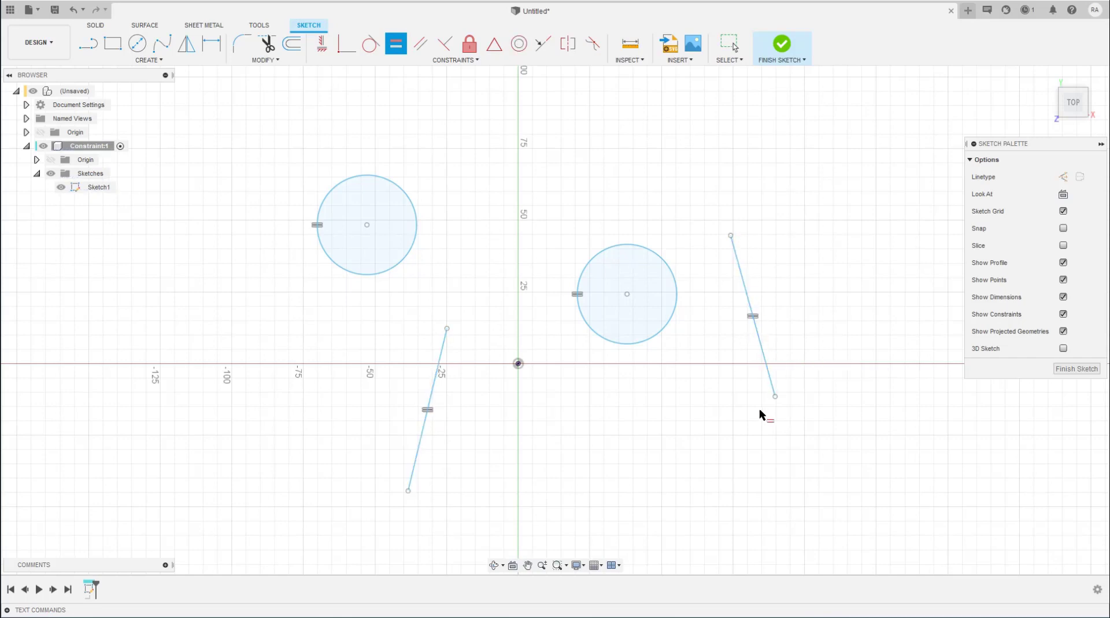
{"action": "key", "text": "Escape"}
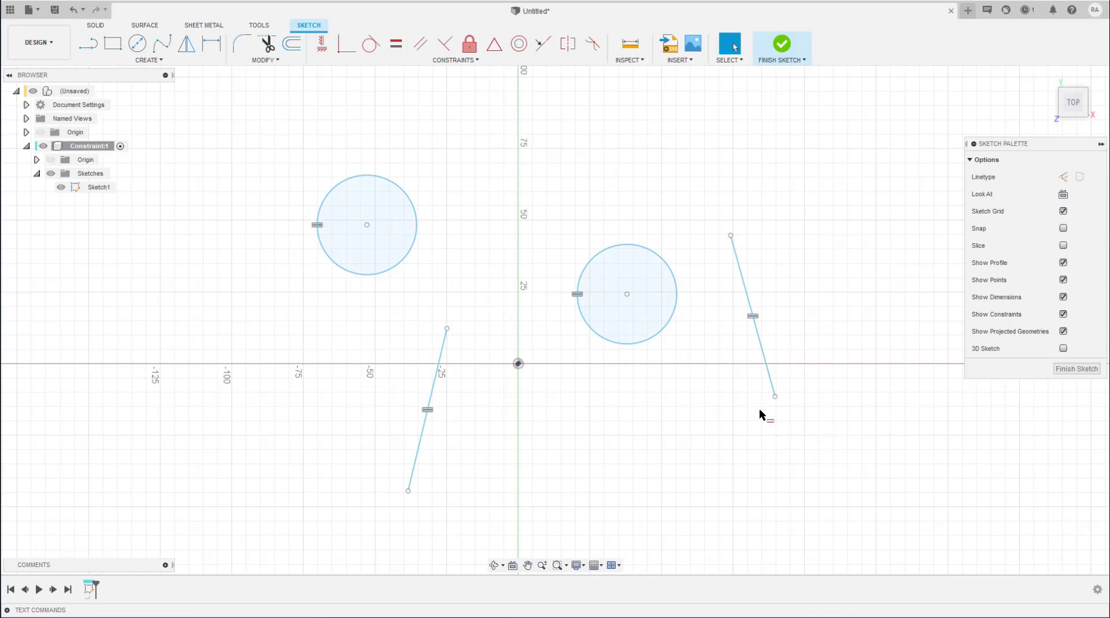
{"action": "mouse_move", "coordinate": [775, 397]}
{"action": "left_mouse_down"}
{"action": "mouse_move", "coordinate": [717, 344]}
{"action": "mouse_move", "coordinate": [807, 296]}
{"action": "mouse_move", "coordinate": [747, 377]}
{"action": "mouse_move", "coordinate": [756, 355]}
{"action": "left_mouse_up"}
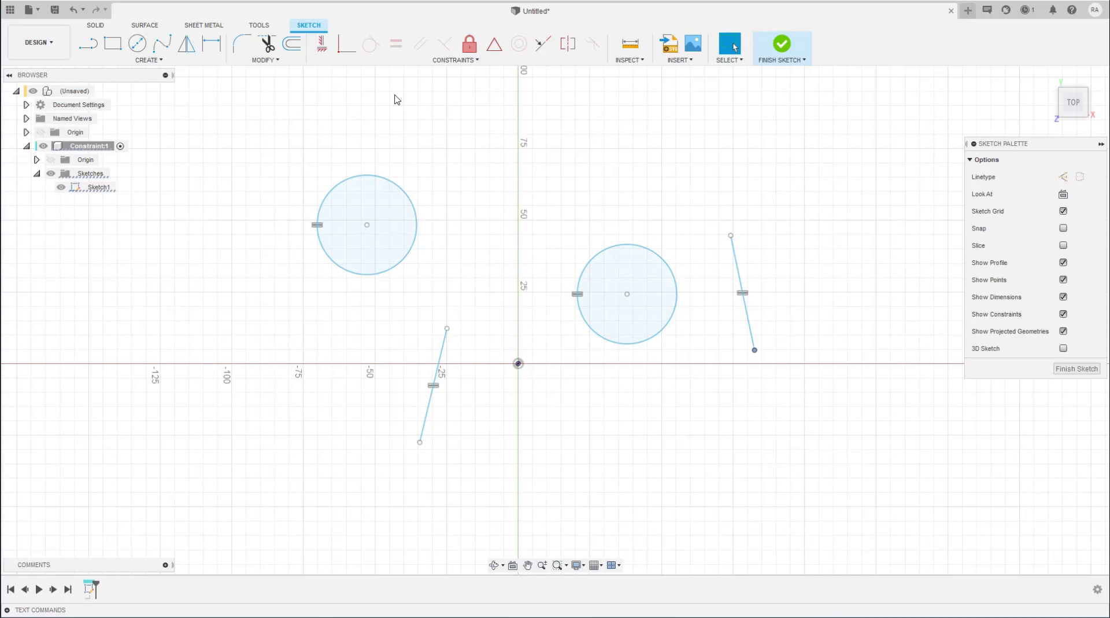
- Start a fit-point spline below the origin, then cancel it
{"action": "left_click", "coordinate": [162, 43]}
{"action": "left_click", "coordinate": [533, 444]}
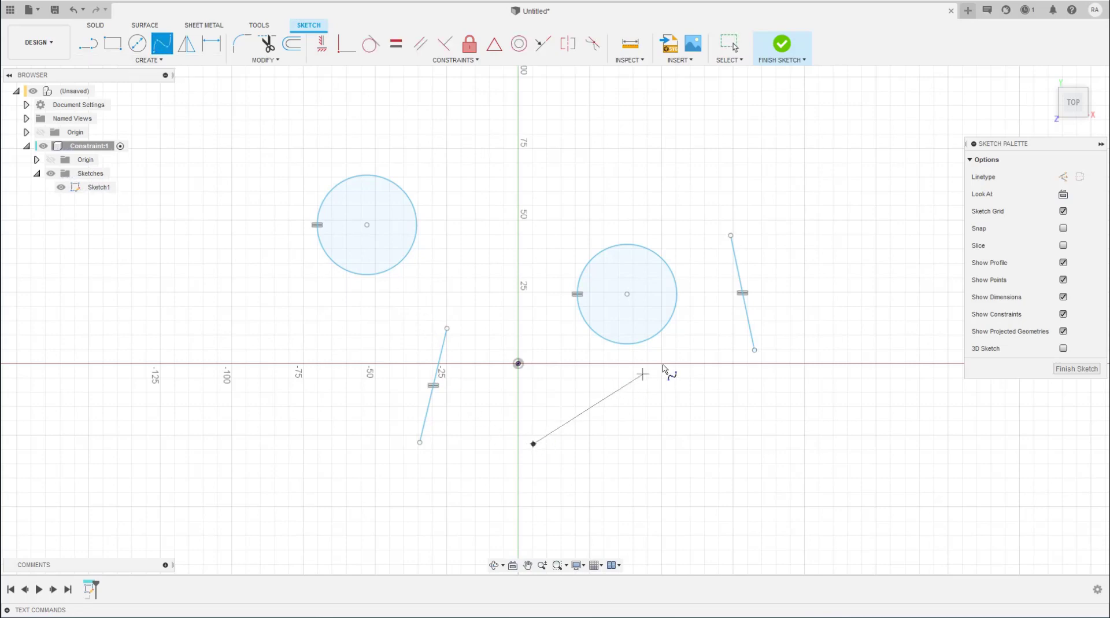
{"action": "left_click", "coordinate": [663, 363]}
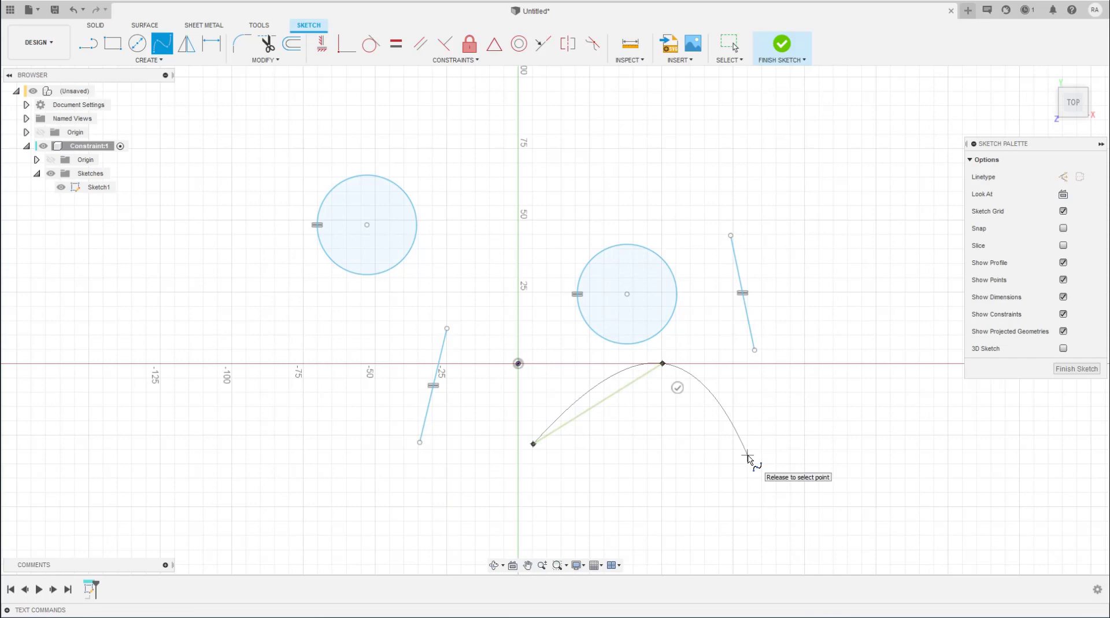
{"action": "key", "text": "Escape"}
- Draw a wide three-point arc above the origin
{"action": "left_click", "coordinate": [139, 60]}
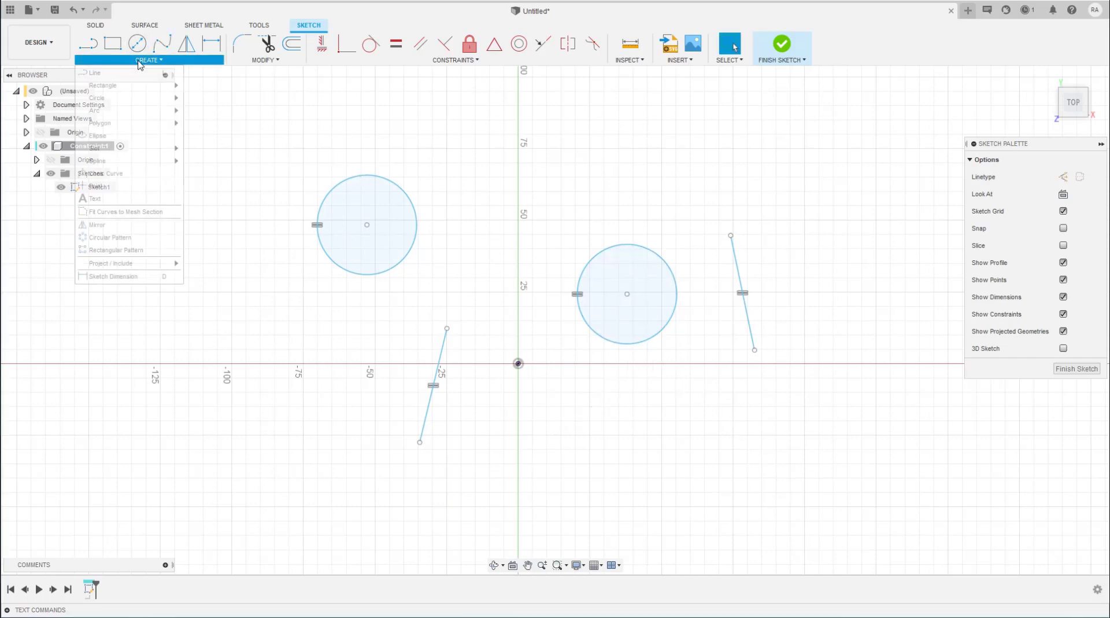
{"action": "mouse_move", "coordinate": [130, 110]}
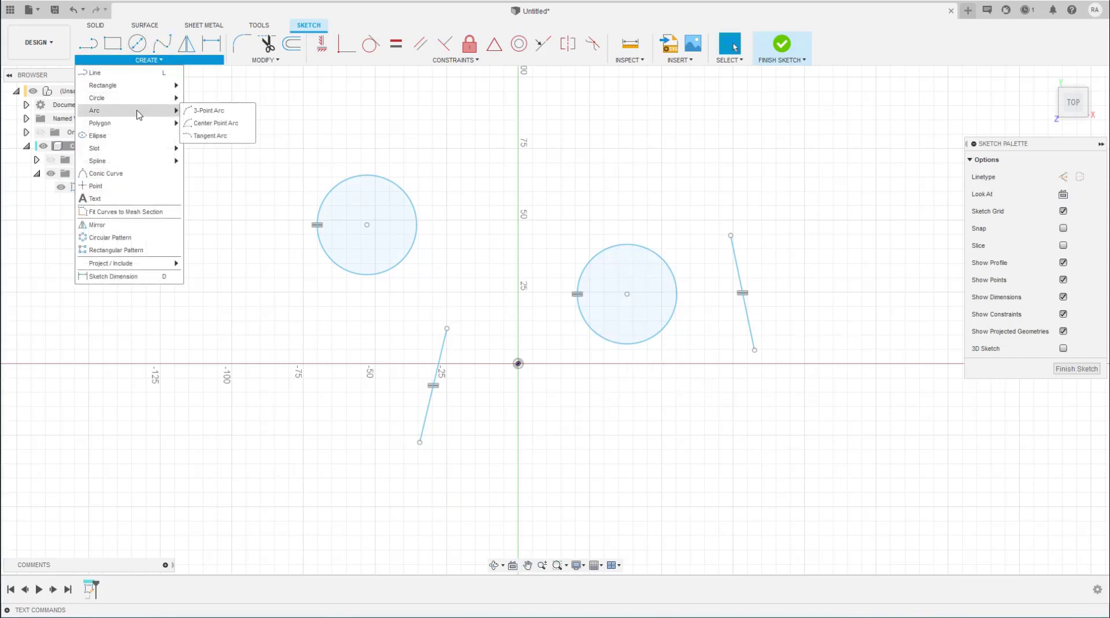
{"action": "left_click", "coordinate": [209, 110]}
{"action": "left_click", "coordinate": [472, 213]}
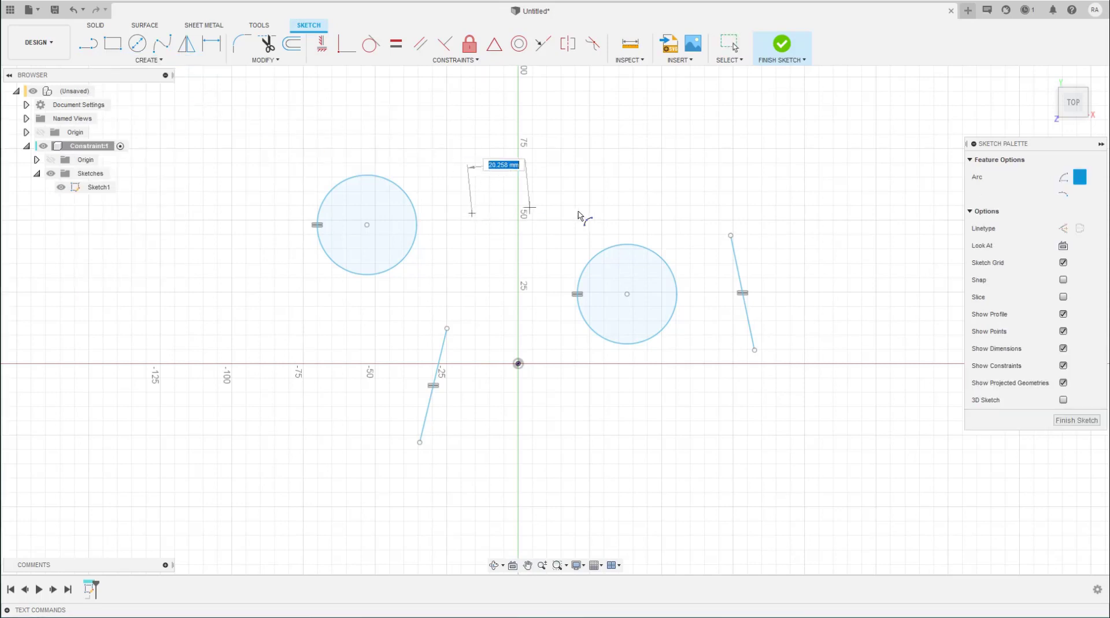
{"action": "left_click", "coordinate": [583, 213]}
{"action": "left_click", "coordinate": [558, 184]}
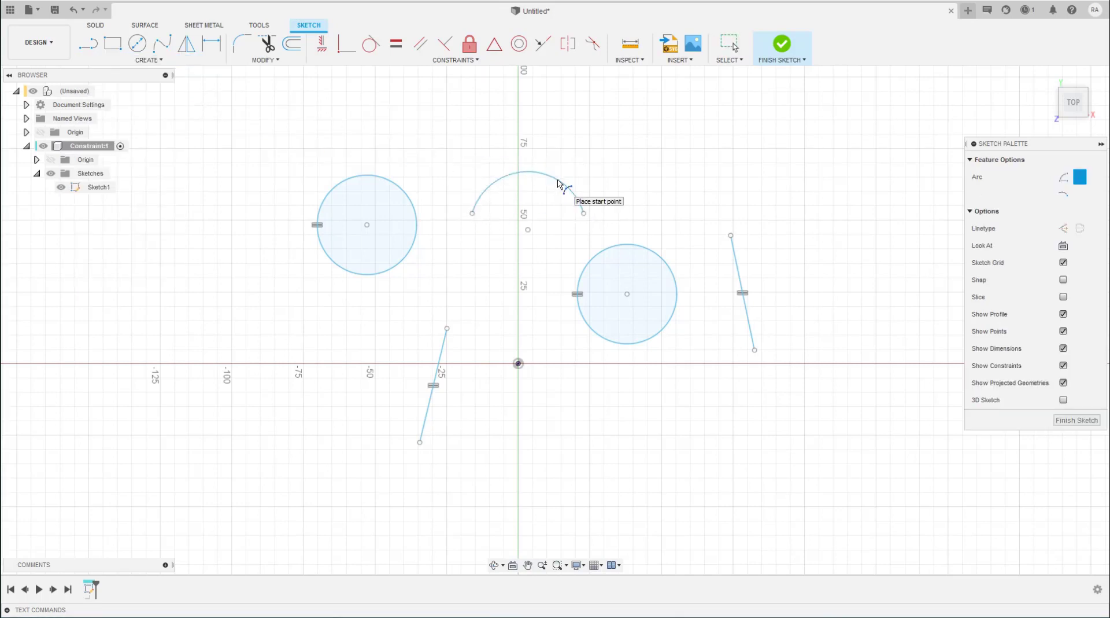
- Add a smaller arc at the upper right, then drag the wide arc to reshape it
{"action": "left_click", "coordinate": [726, 198]}
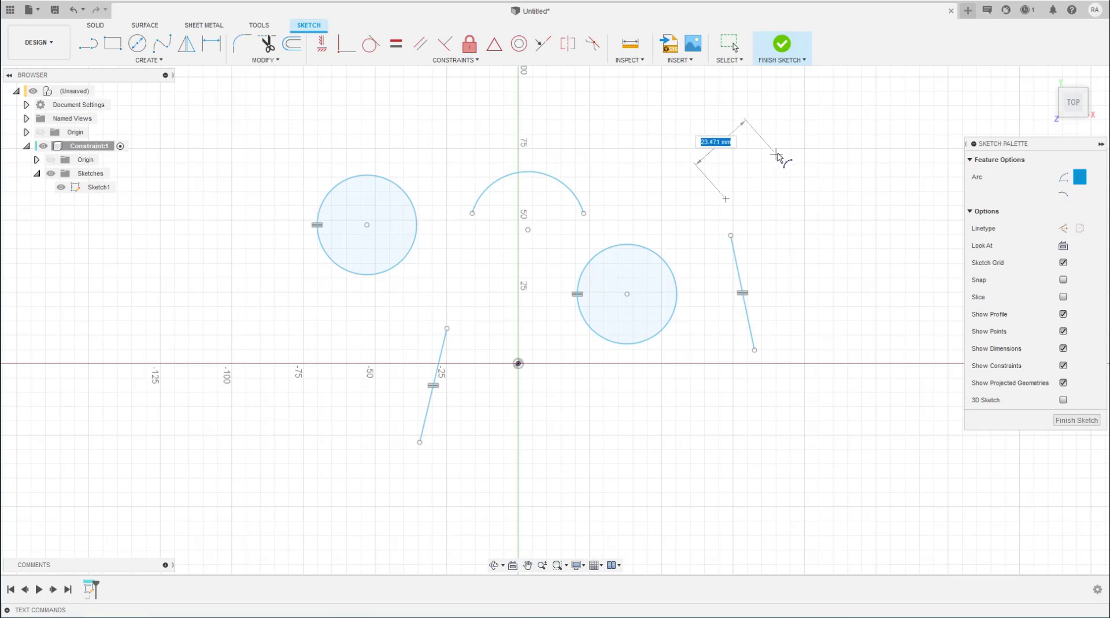
{"action": "left_click", "coordinate": [803, 131]}
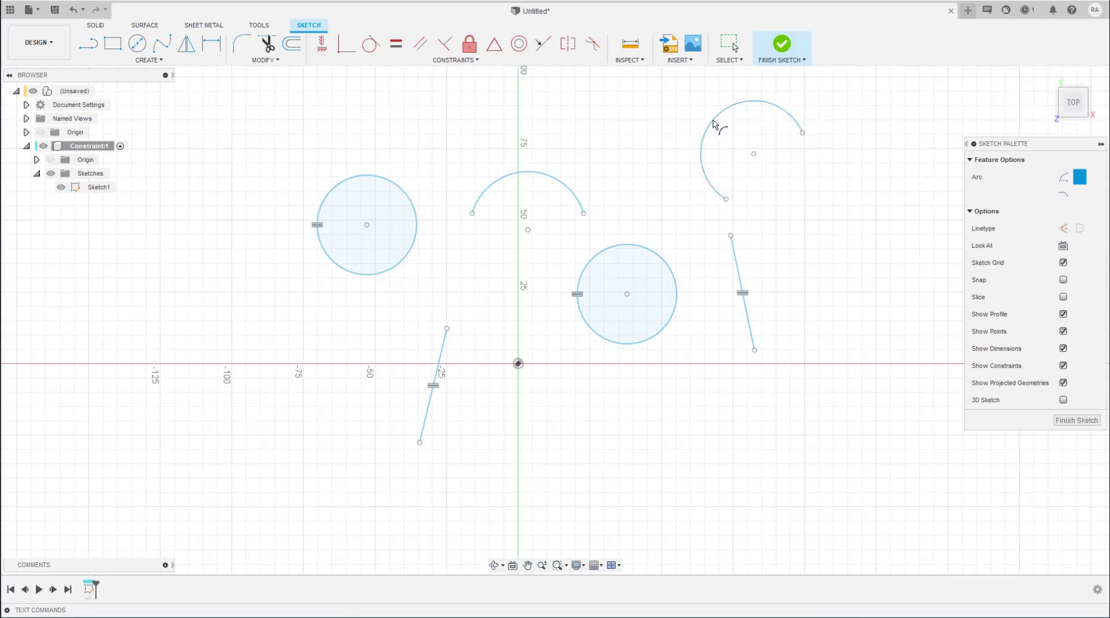
{"action": "key", "text": "Escape"}
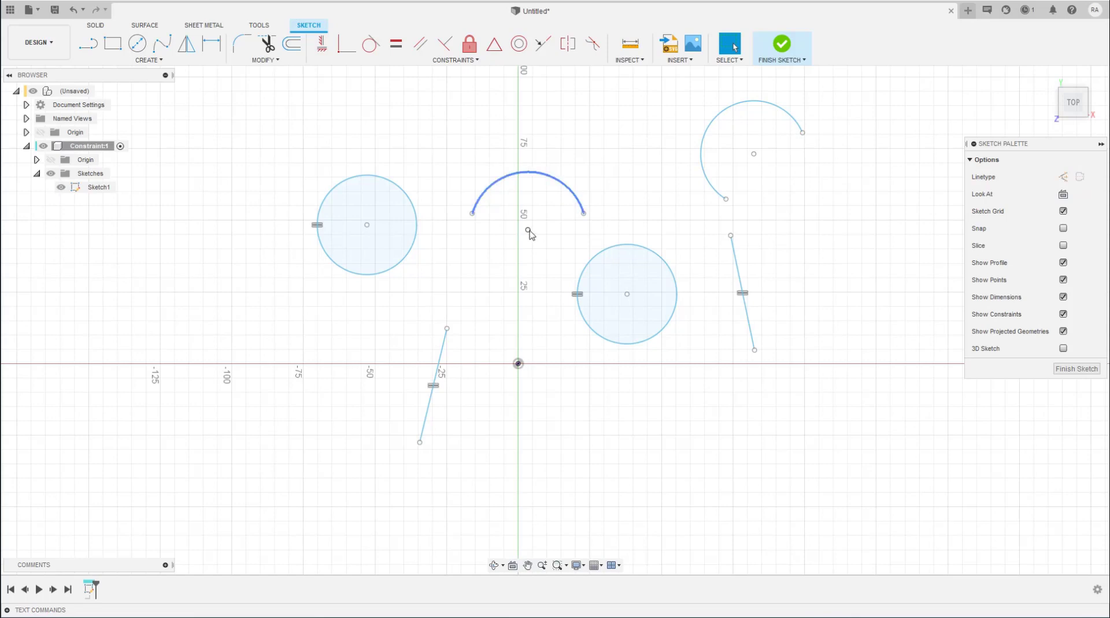
{"action": "mouse_move", "coordinate": [528, 230]}
{"action": "left_mouse_down"}
{"action": "mouse_move", "coordinate": [516, 232]}
{"action": "mouse_move", "coordinate": [642, 195]}
{"action": "left_mouse_up"}
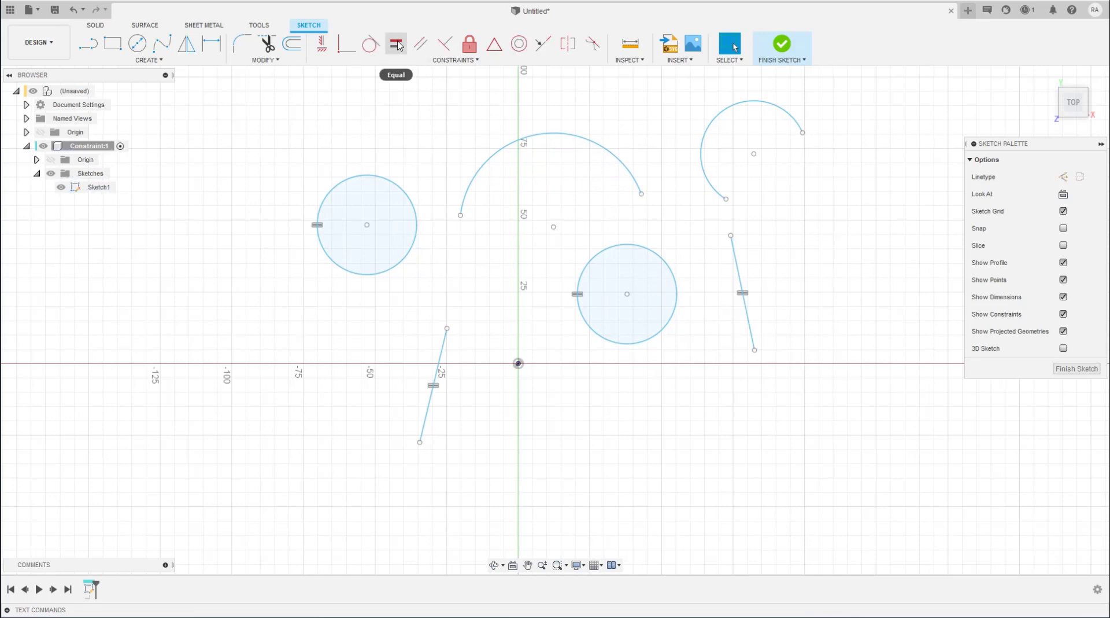
- Make the right arc equal in size to the upper arc
{"action": "left_click", "coordinate": [396, 44]}
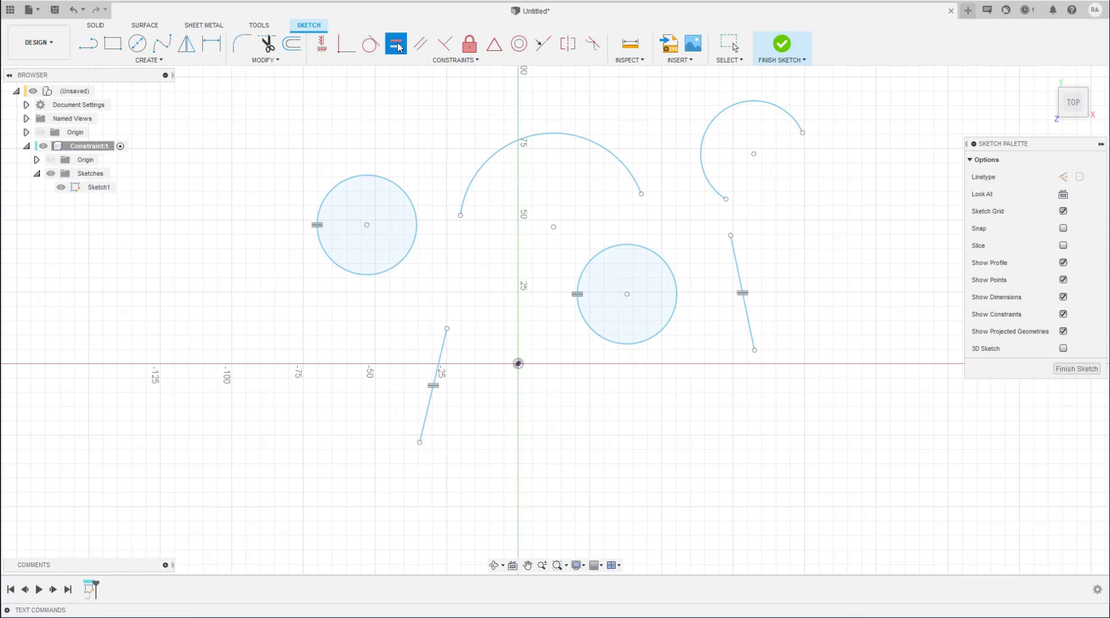
{"action": "left_click", "coordinate": [496, 154]}
{"action": "left_click", "coordinate": [703, 135]}
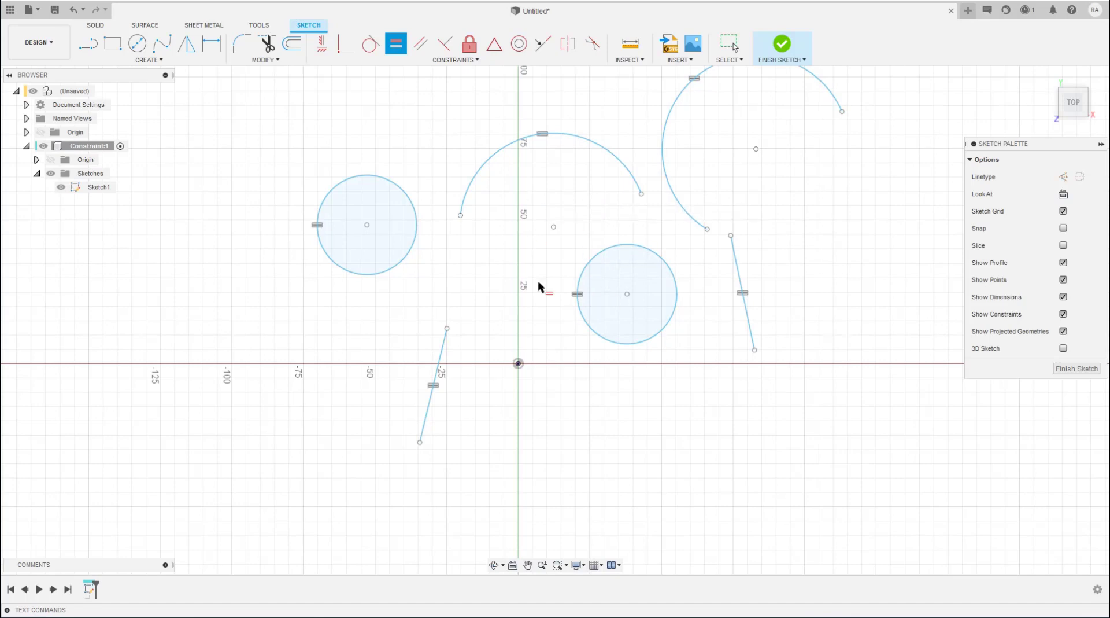
- Draw a five-point wavy fit-point spline across the bottom of the sketch
{"action": "left_click", "coordinate": [163, 49]}
{"action": "left_click", "coordinate": [535, 491]}
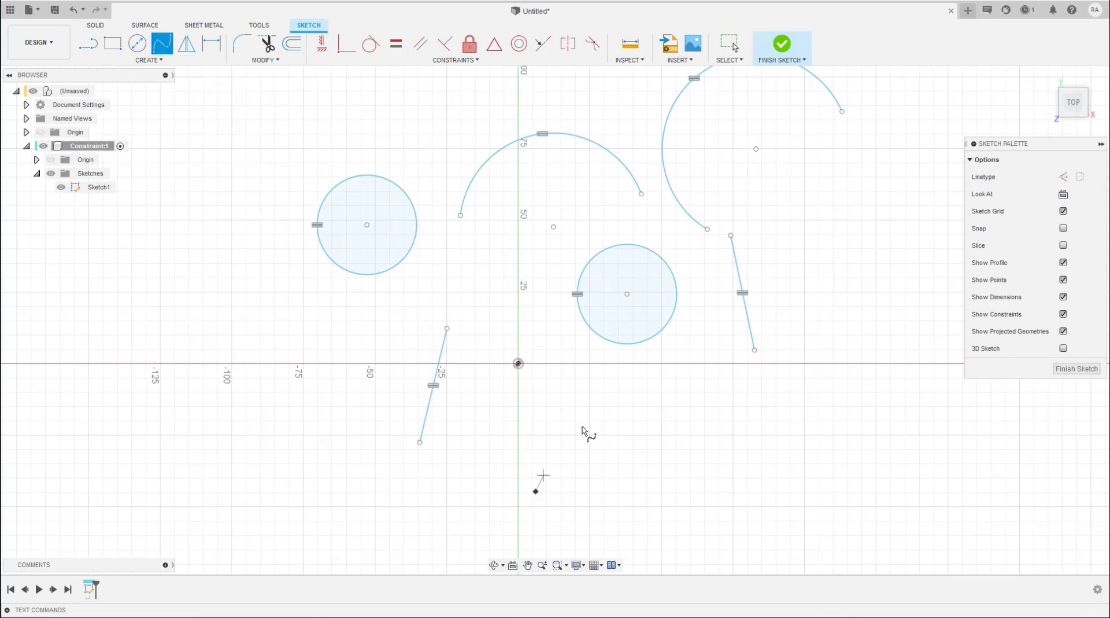
{"action": "left_click", "coordinate": [665, 403]}
{"action": "left_click", "coordinate": [733, 491]}
{"action": "left_click", "coordinate": [815, 376]}
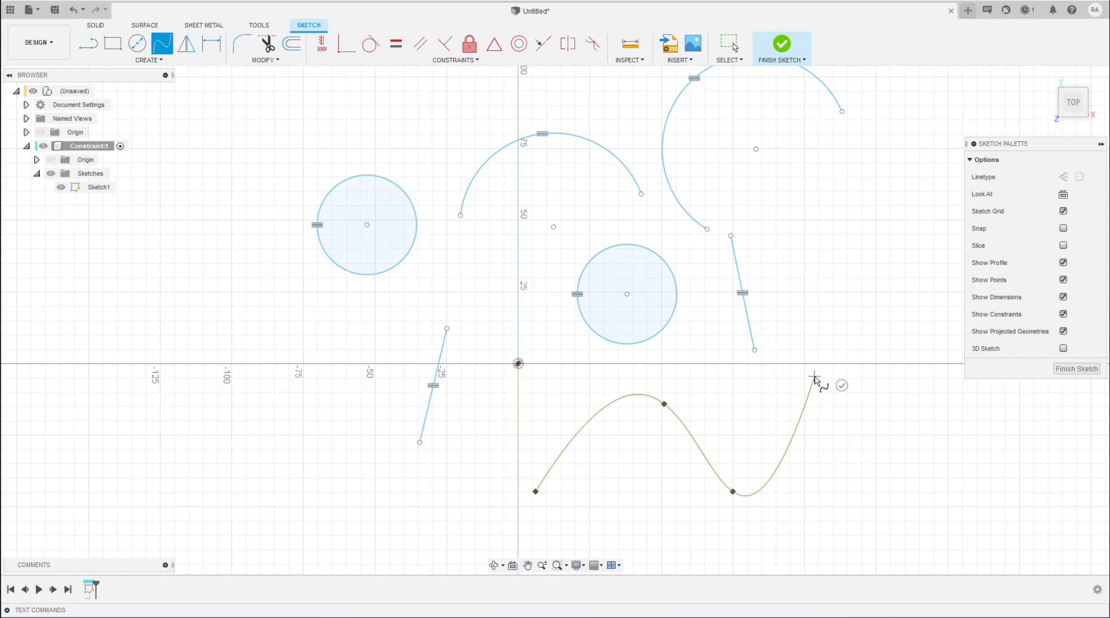
{"action": "left_click", "coordinate": [848, 397]}
{"action": "key", "text": "Return"}
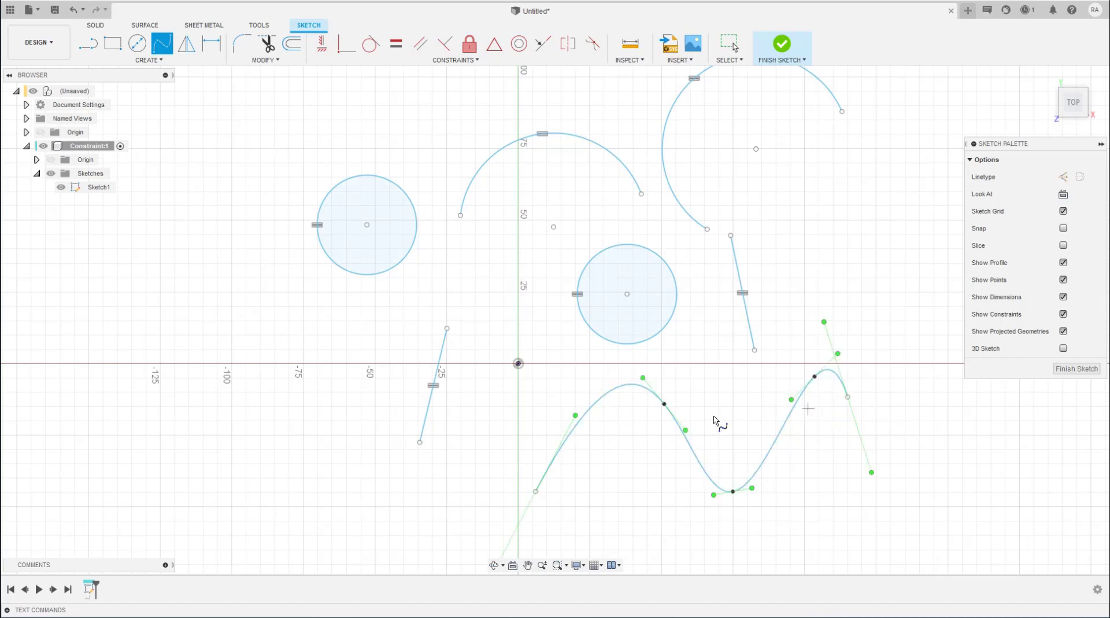
{"action": "key", "text": "Escape"}
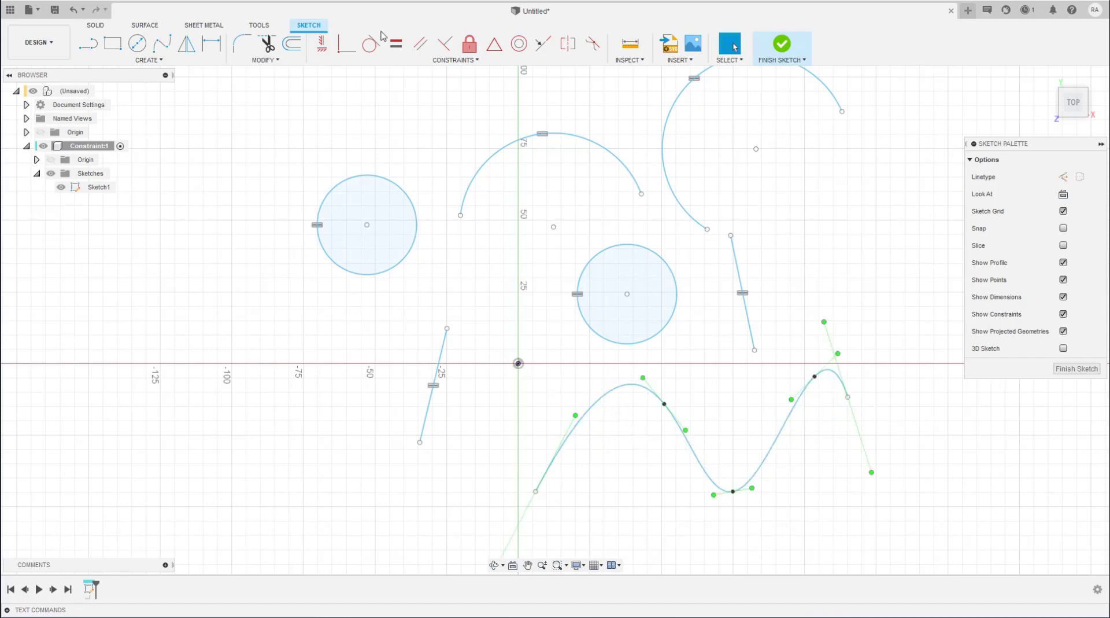
{"action": "left_click", "coordinate": [396, 44]}
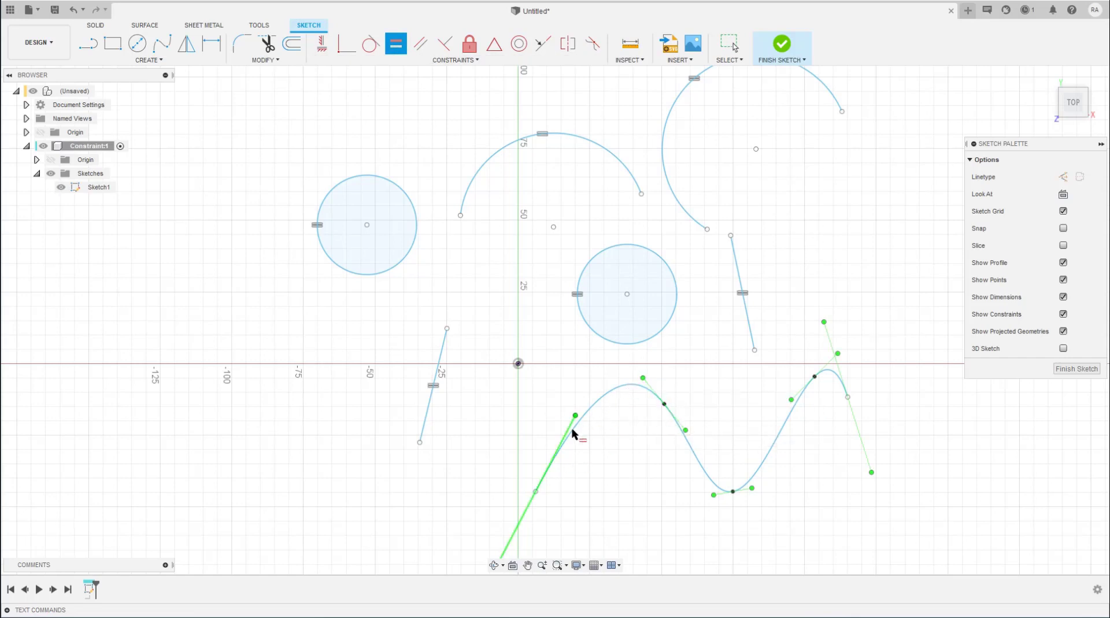
- Make the spline's two tangent handles equal in length
{"action": "left_click", "coordinate": [650, 392]}
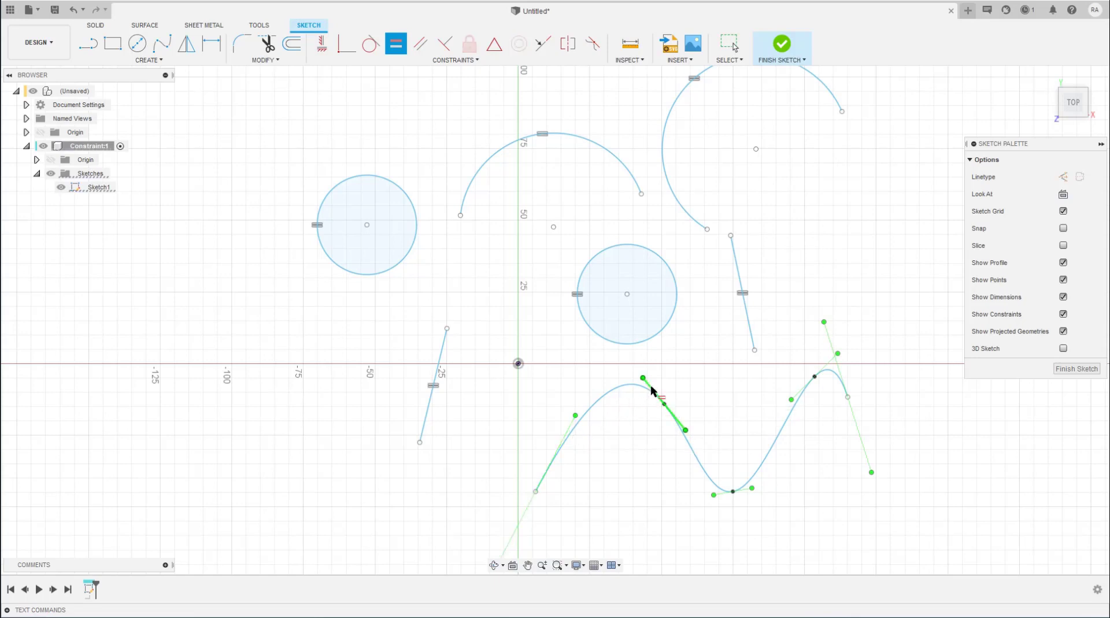
{"action": "left_click", "coordinate": [723, 496]}
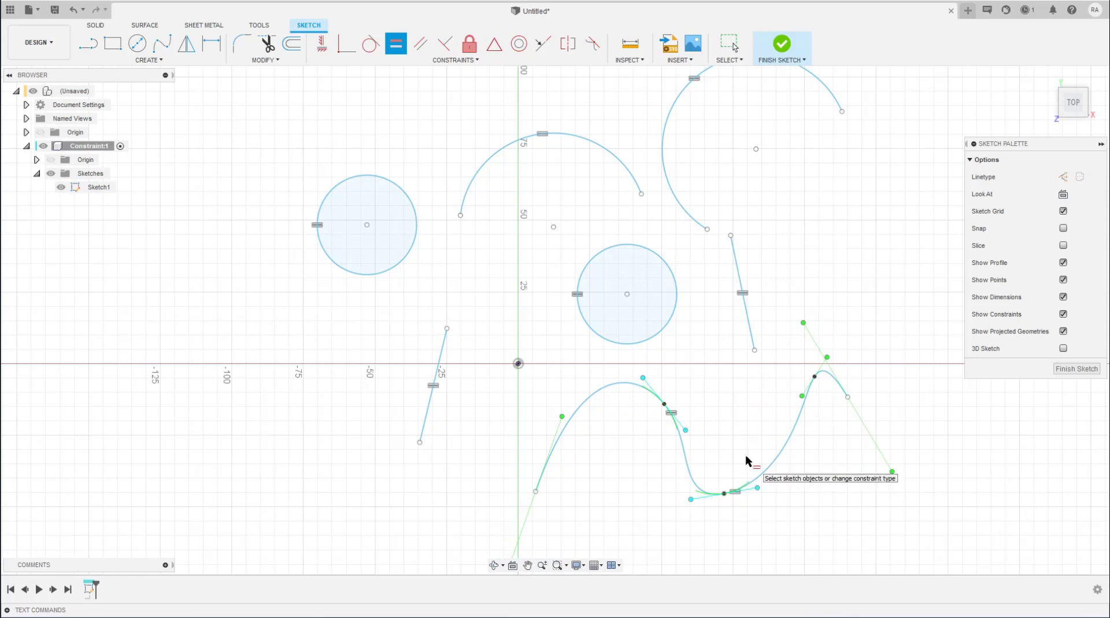
{"action": "key", "text": "Escape"}
- Drag the spline's tangent handles to reshape it, leveling the lower handle horizontally
{"action": "left_click", "coordinate": [759, 488]}
{"action": "left_click_drag", "start_coordinate": [758, 487], "coordinate": [747, 493]}
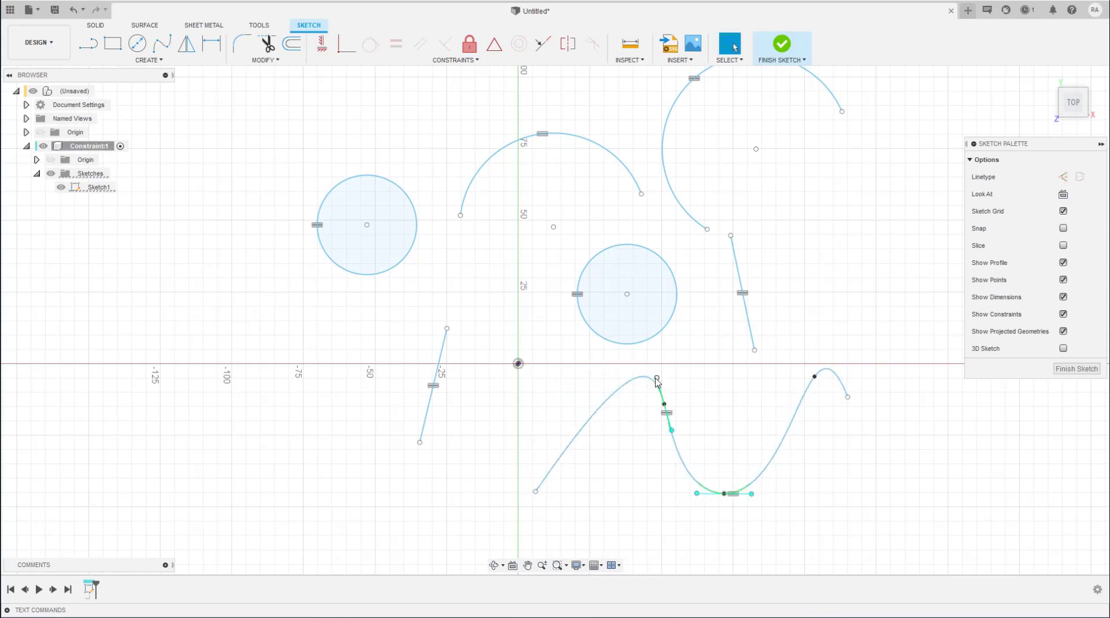
{"action": "mouse_move", "coordinate": [655, 392]}
{"action": "left_mouse_down"}
{"action": "mouse_move", "coordinate": [644, 403]}
{"action": "mouse_move", "coordinate": [640, 395]}
{"action": "left_mouse_up"}
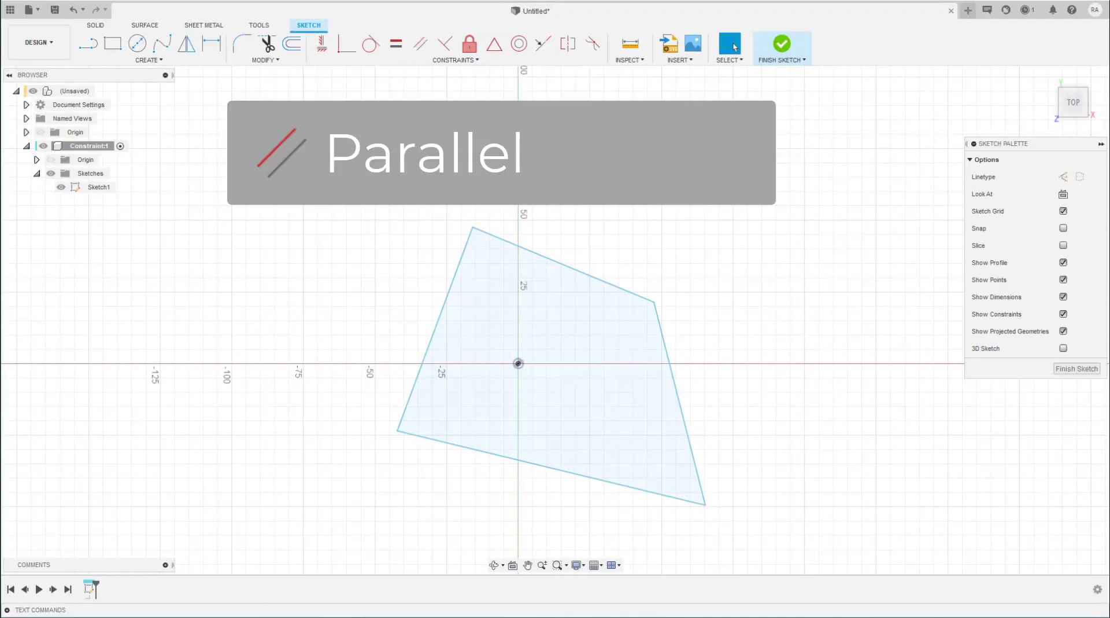
- Make the quadrilateral's left and right edges parallel, then top and bottom, and test it by dragging a corner
{"action": "left_click", "coordinate": [420, 45]}
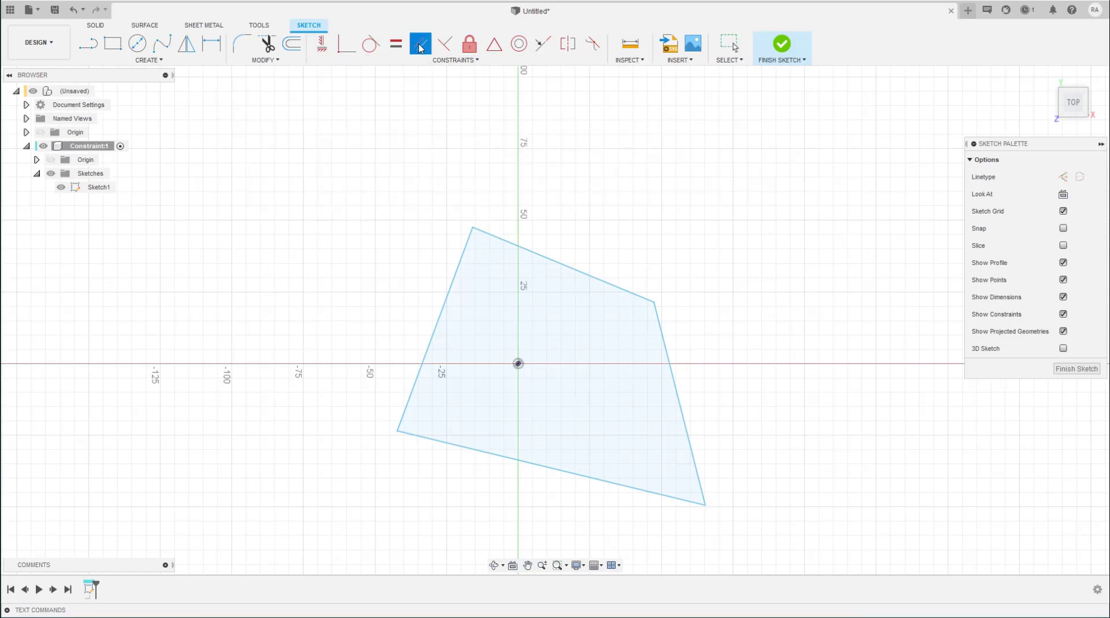
{"action": "left_click", "coordinate": [445, 312]}
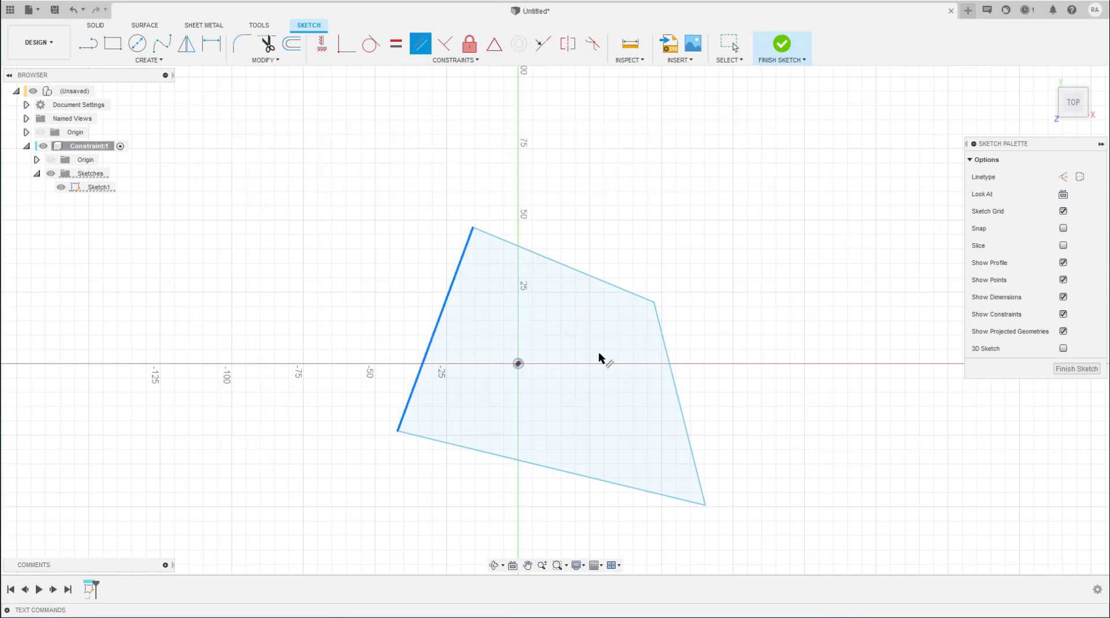
{"action": "left_click", "coordinate": [674, 385]}
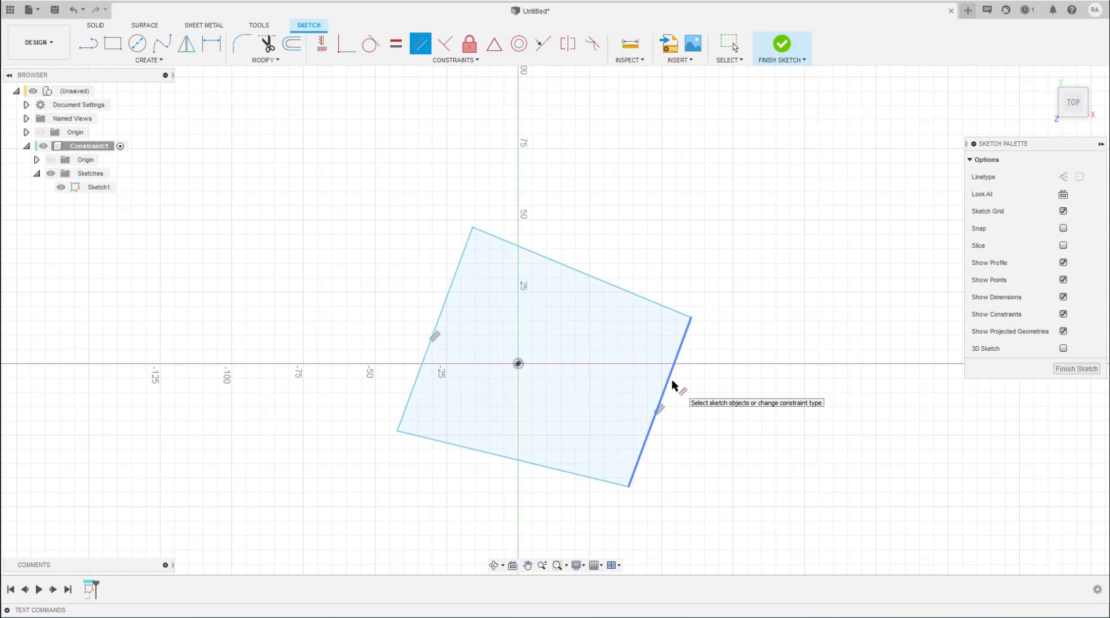
{"action": "left_click", "coordinate": [586, 278]}
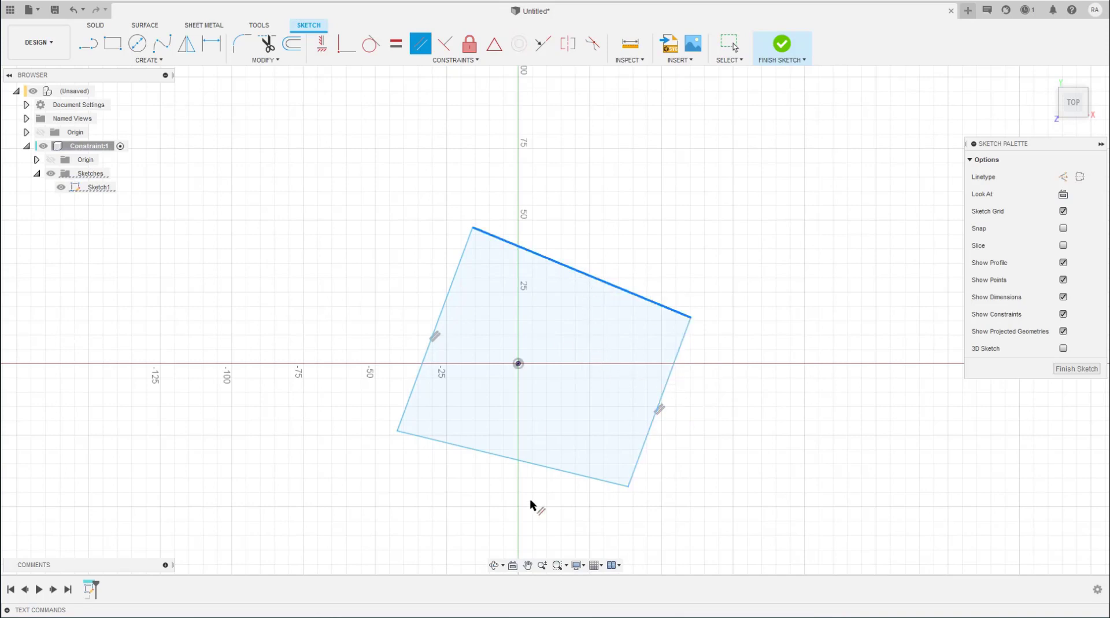
{"action": "left_click", "coordinate": [533, 467]}
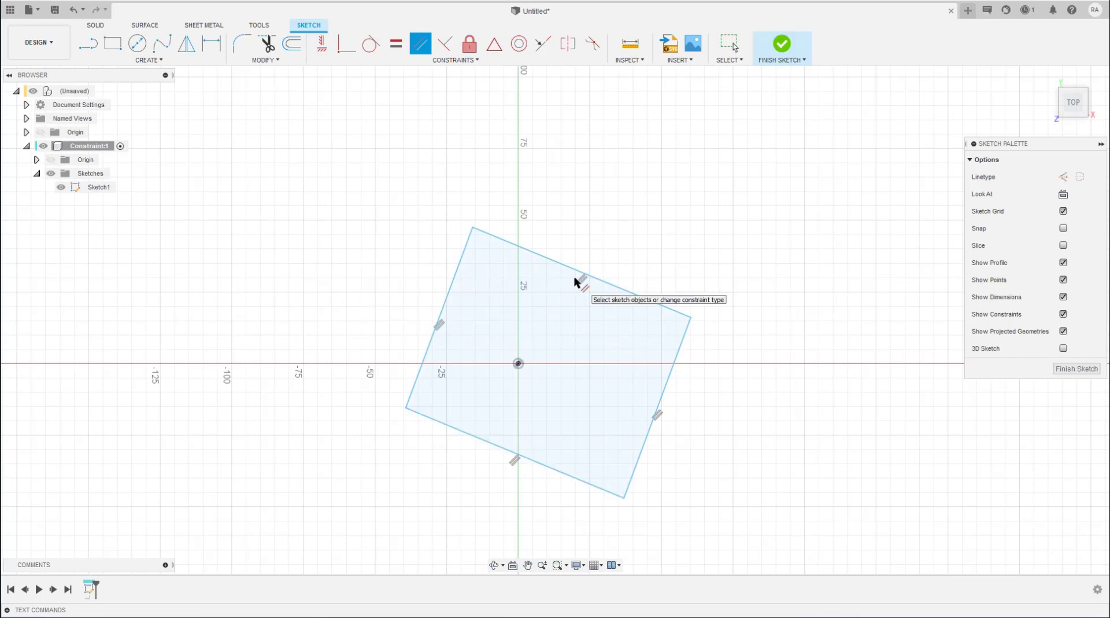
{"action": "key", "text": "Escape"}
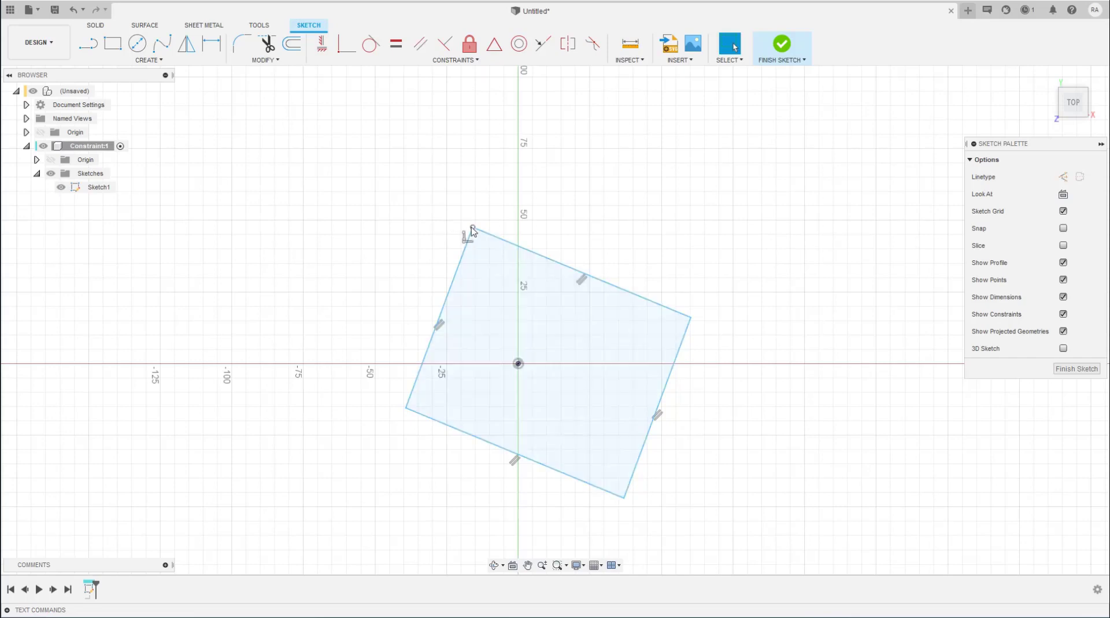
{"action": "mouse_move", "coordinate": [473, 228]}
{"action": "left_mouse_down"}
{"action": "mouse_move", "coordinate": [317, 428]}
{"action": "mouse_move", "coordinate": [694, 336]}
{"action": "mouse_move", "coordinate": [372, 356]}
{"action": "mouse_move", "coordinate": [355, 414]}
{"action": "mouse_move", "coordinate": [474, 351]}
{"action": "mouse_move", "coordinate": [651, 305]}
{"action": "mouse_move", "coordinate": [495, 283]}
{"action": "mouse_move", "coordinate": [401, 354]}
{"action": "mouse_move", "coordinate": [426, 419]}
{"action": "mouse_move", "coordinate": [407, 444]}
{"action": "mouse_move", "coordinate": [520, 197]}
{"action": "mouse_move", "coordinate": [490, 207]}
{"action": "left_mouse_up"}
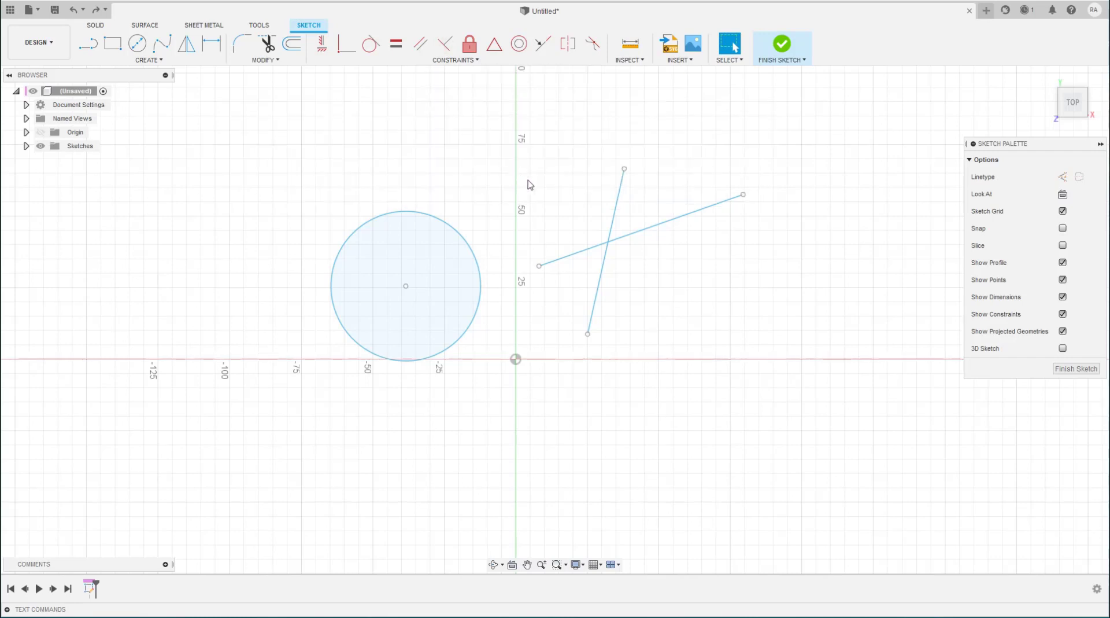
- Constrain the shallow line perpendicular to the steep line beside the circle
{"action": "left_click", "coordinate": [615, 230]}
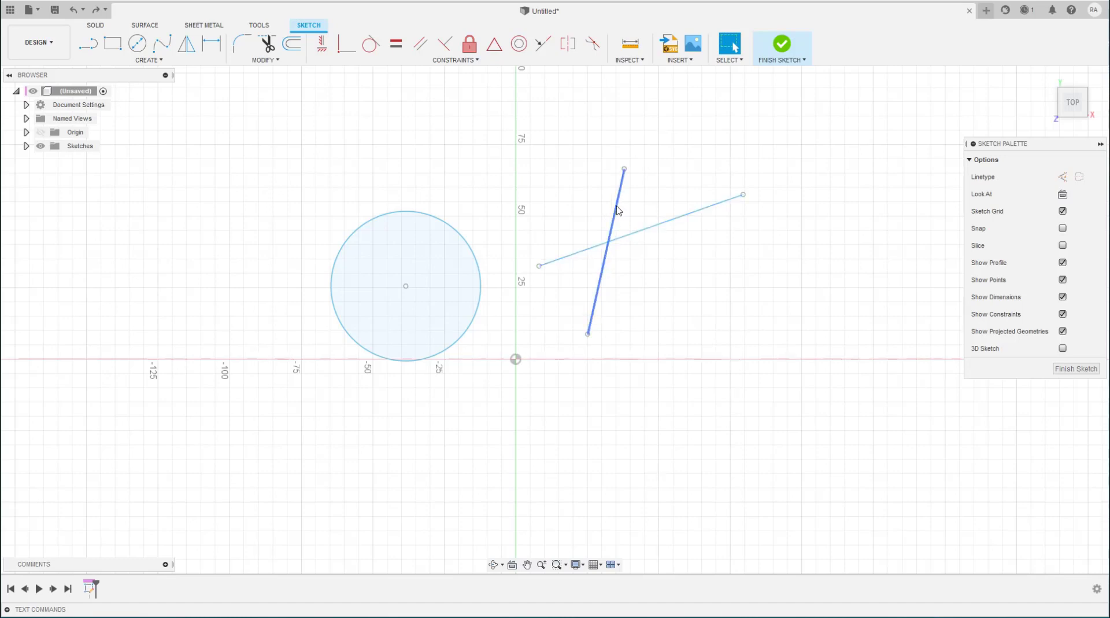
{"action": "left_click", "coordinate": [445, 44]}
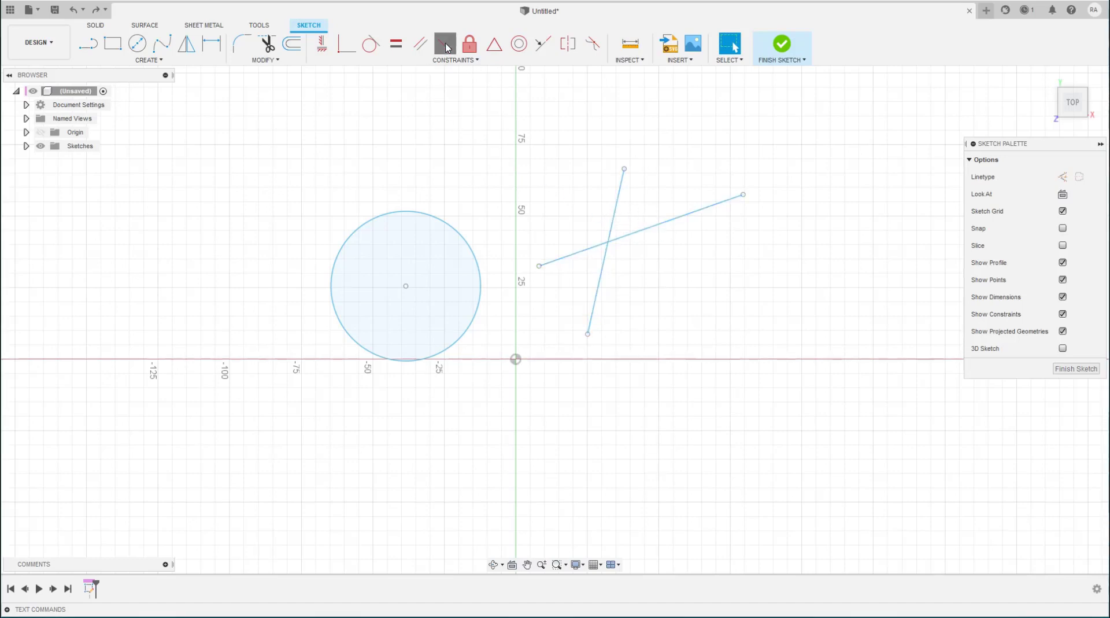
{"action": "left_click", "coordinate": [616, 212]}
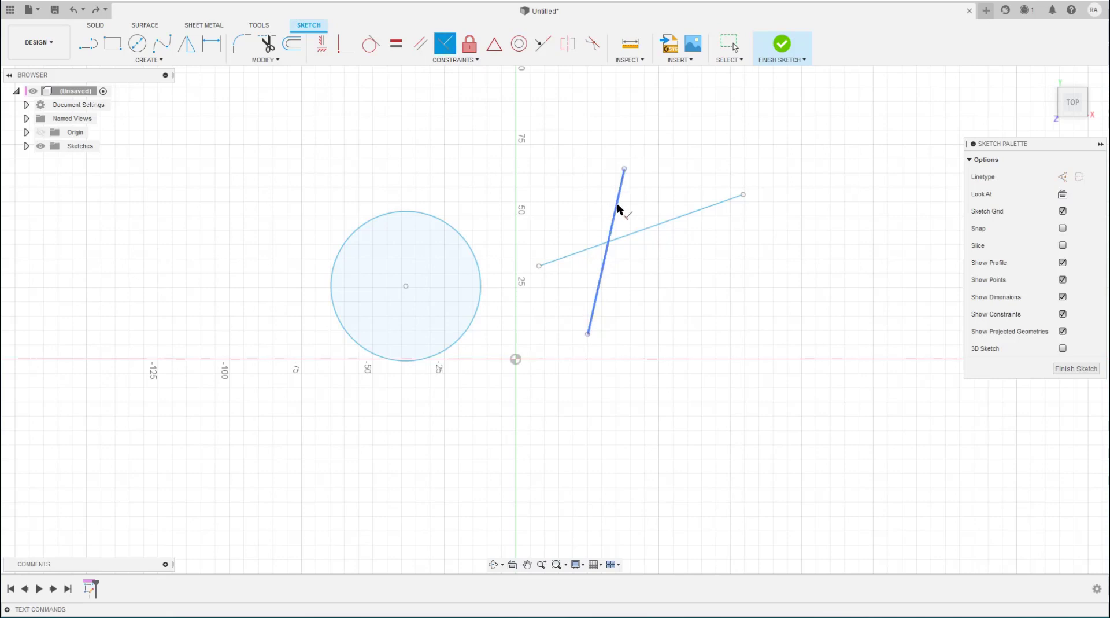
{"action": "left_click", "coordinate": [649, 228]}
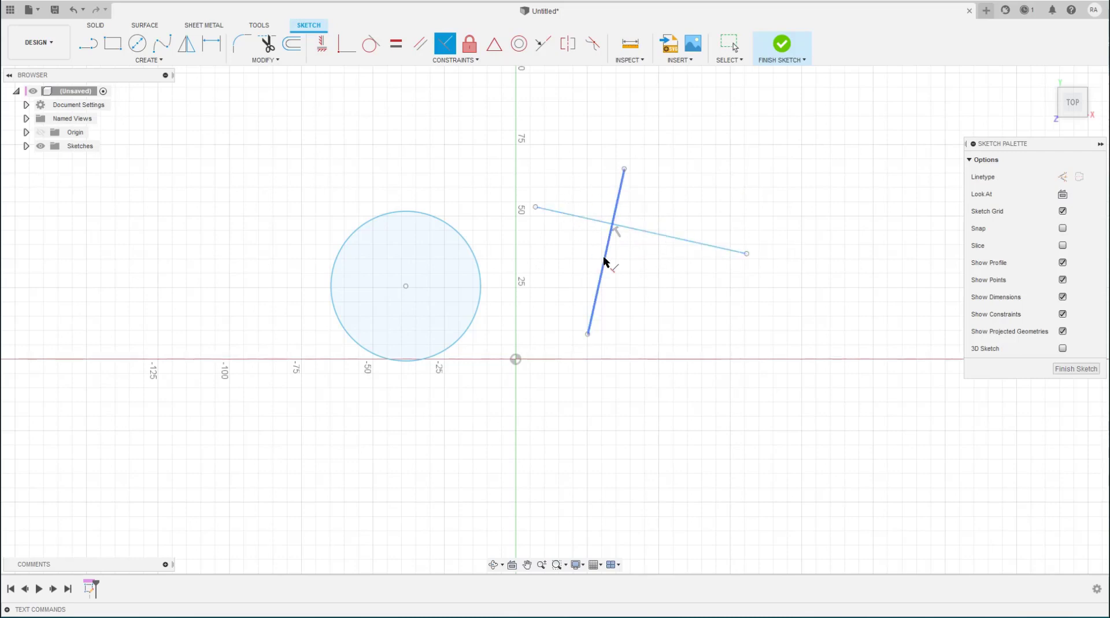
{"action": "middle_click_drag", "start_coordinate": [548, 203], "coordinate": [548, 205], "text": "shift"}
- Return to the flat Top view and draw a line from the circle's edge up and right
{"action": "key", "text": "Escape"}
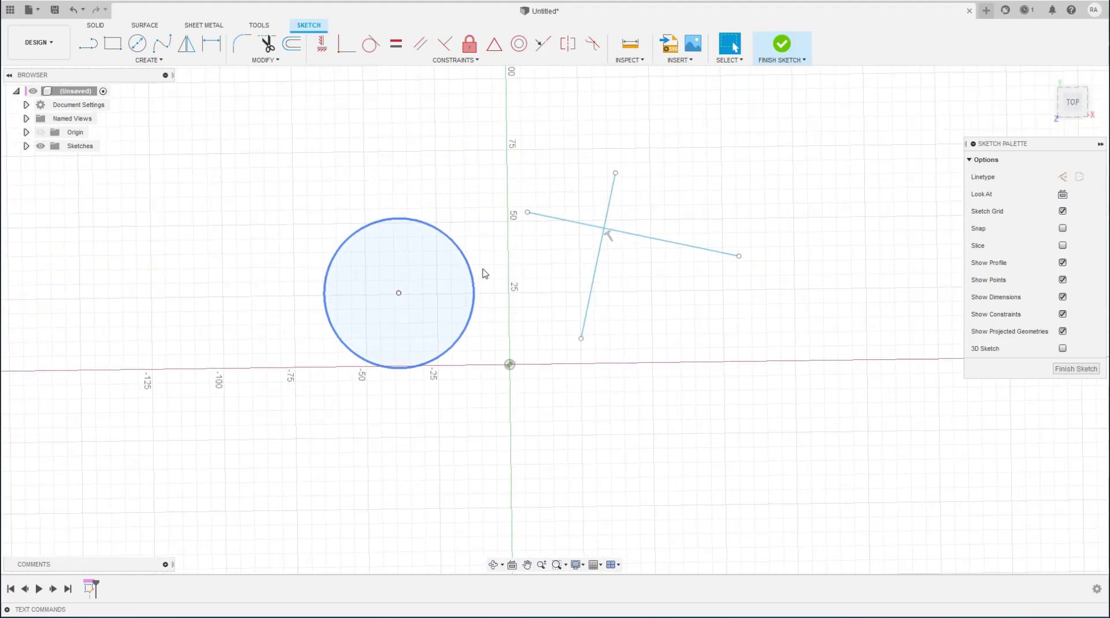
{"action": "left_click", "coordinate": [1074, 104]}
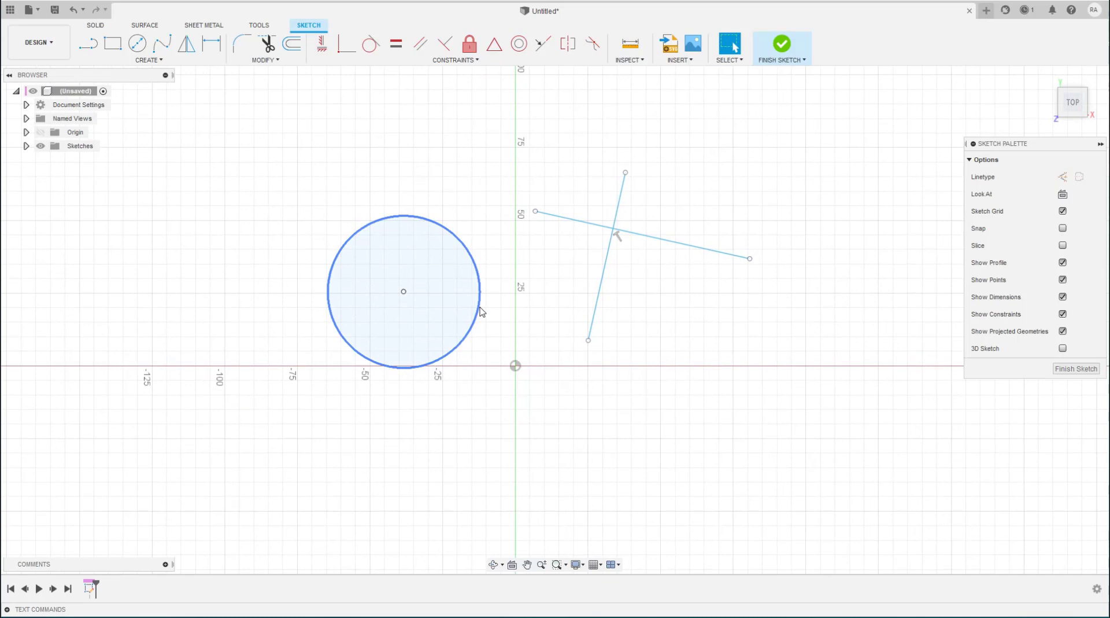
{"action": "key", "text": "l"}
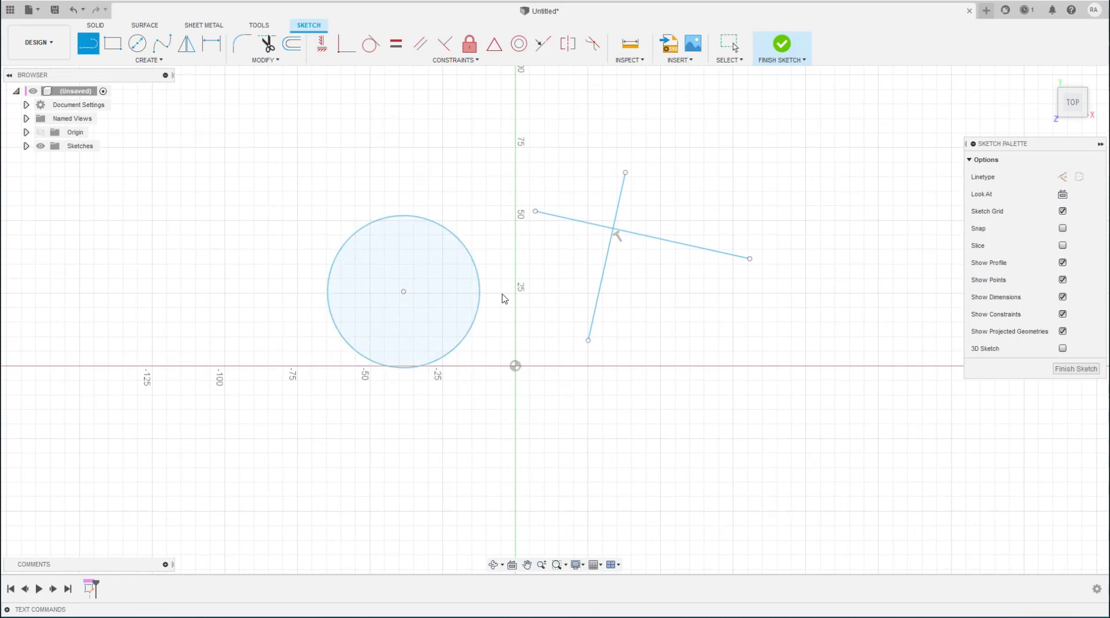
{"action": "left_click", "coordinate": [473, 324]}
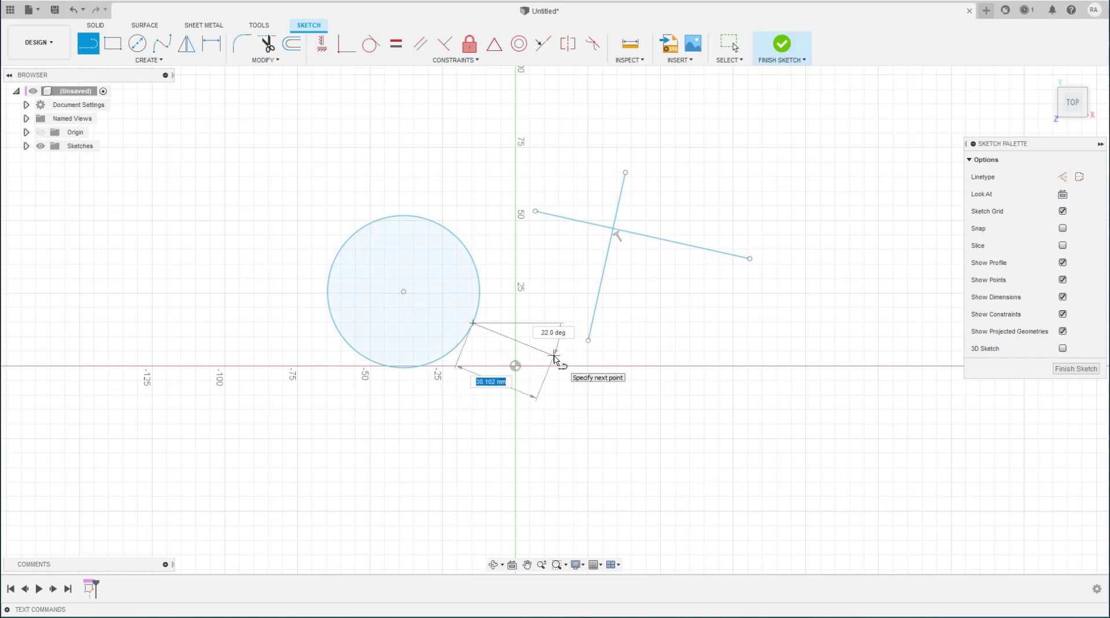
{"action": "key", "text": "shift"}
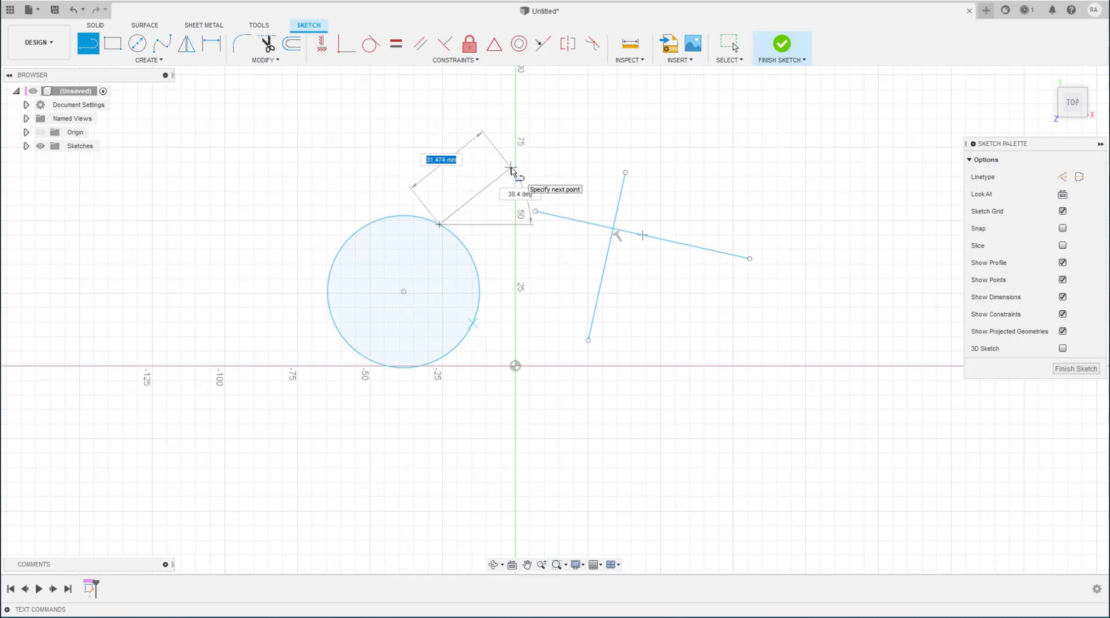
{"action": "left_click", "coordinate": [510, 168]}
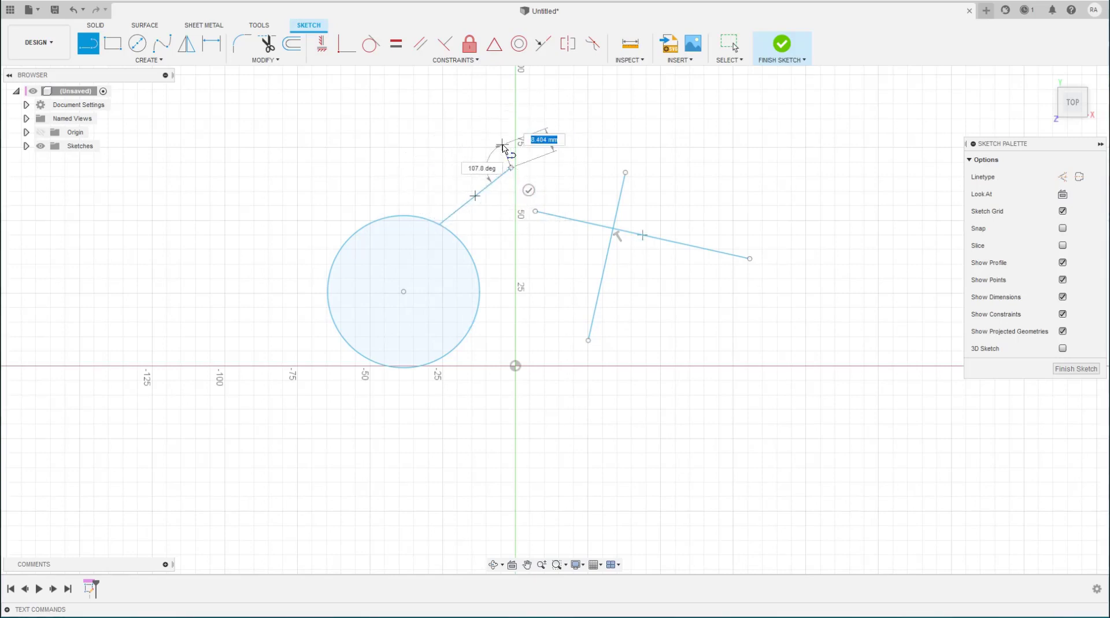
{"action": "left_click", "coordinate": [502, 143]}
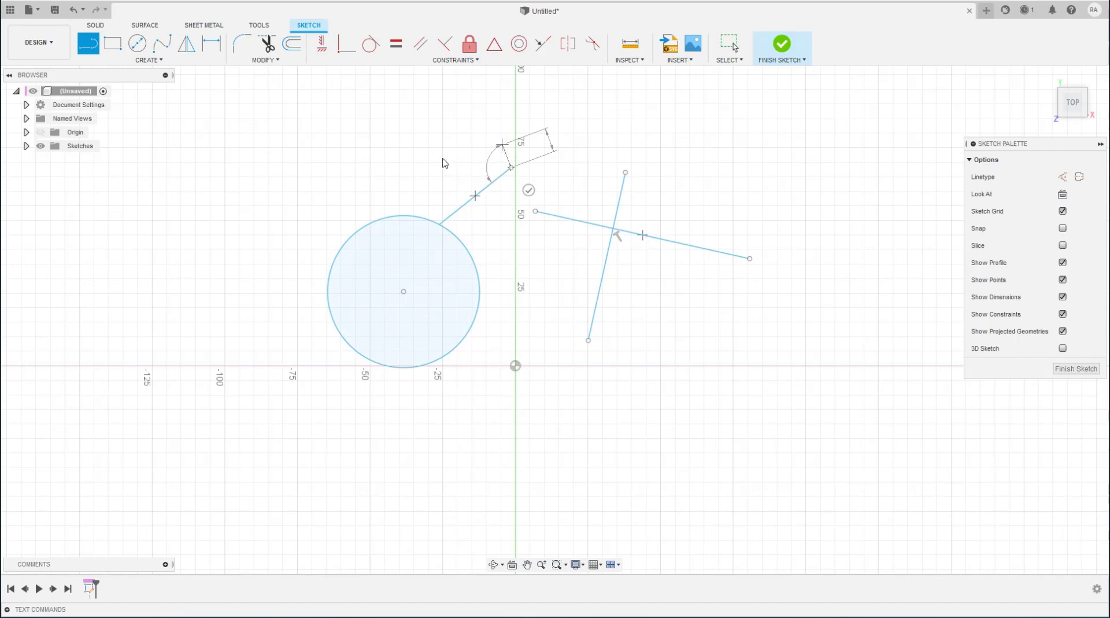
{"action": "key", "text": "Escape"}
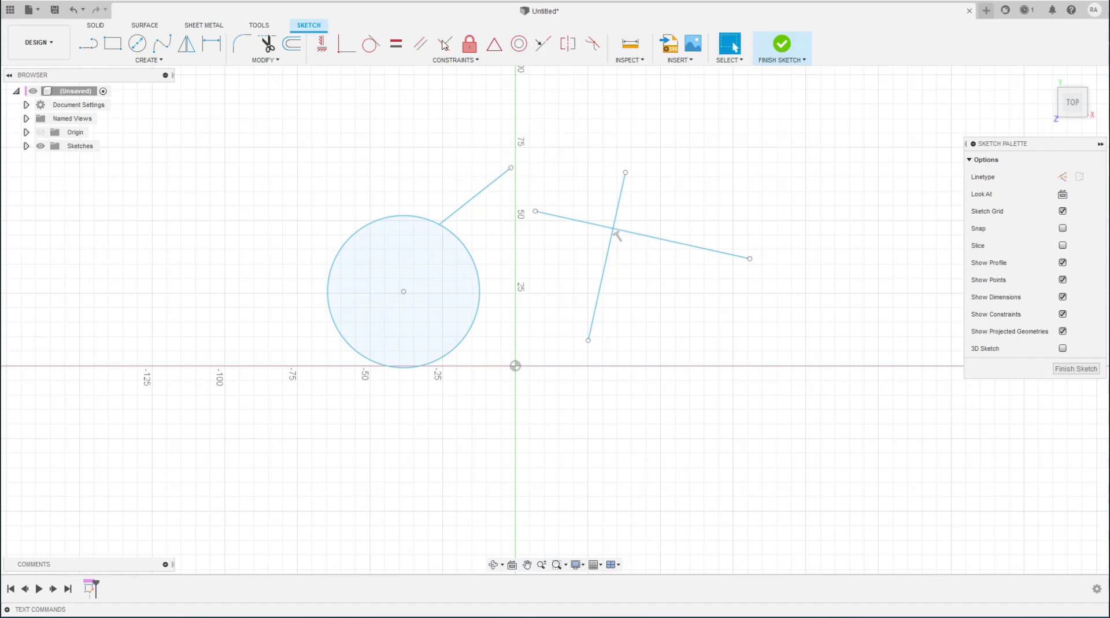
{"action": "left_click", "coordinate": [445, 47]}
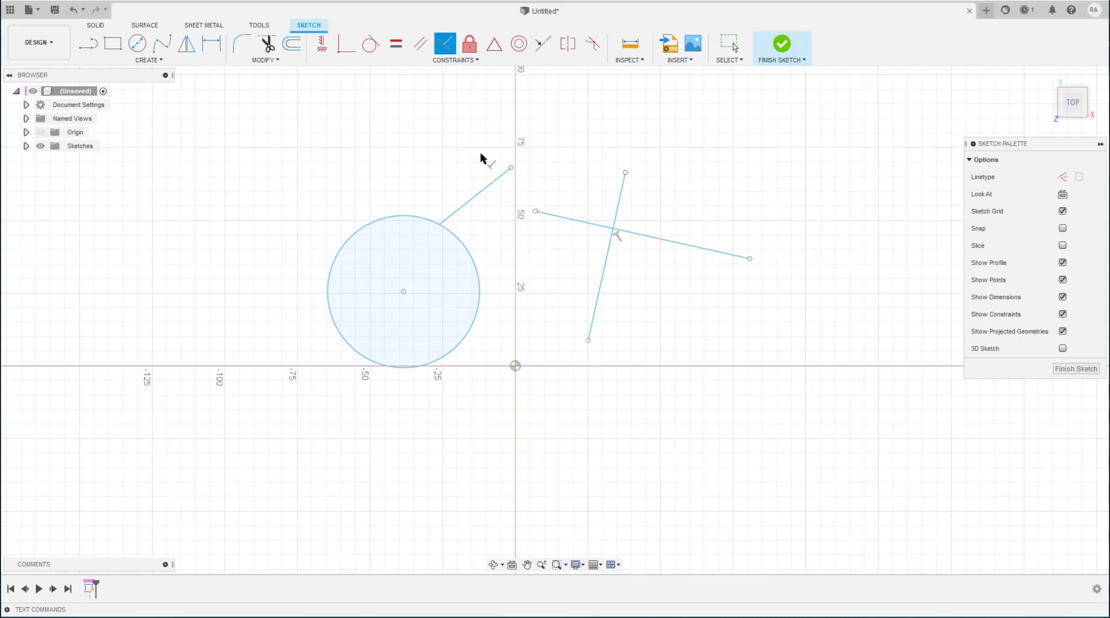
{"action": "left_click", "coordinate": [490, 191]}
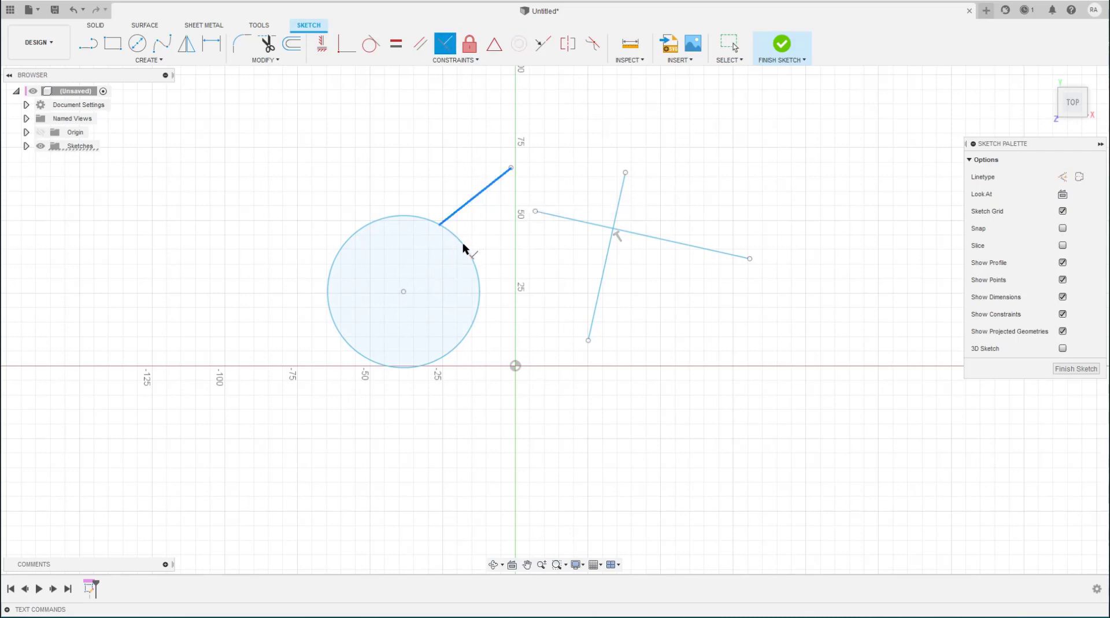
{"action": "key", "text": "Escape"}
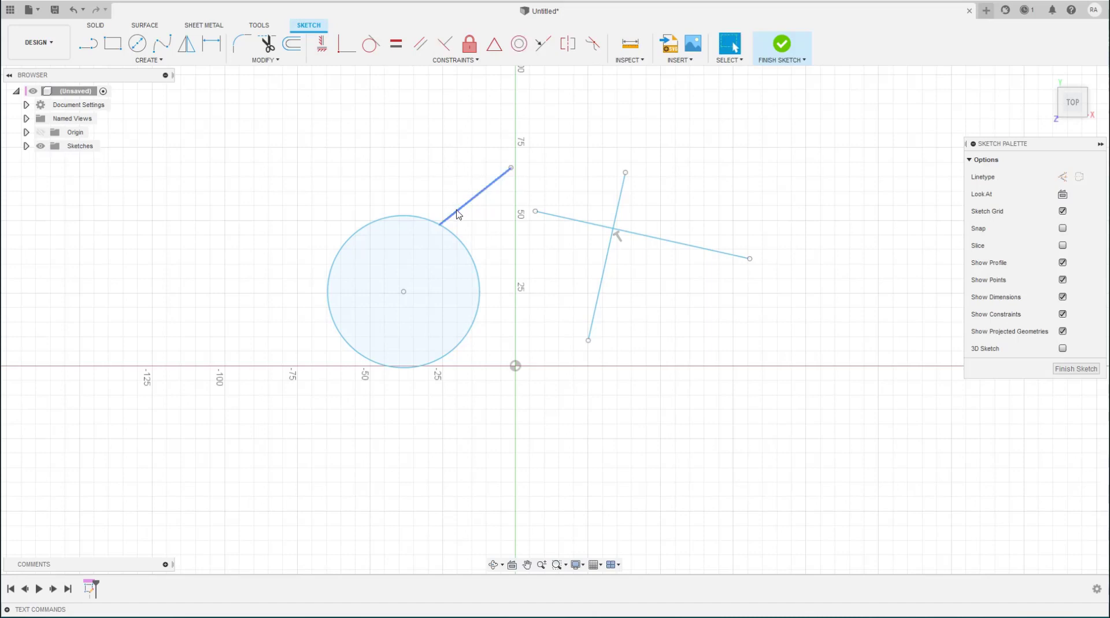
{"action": "key", "text": "l"}
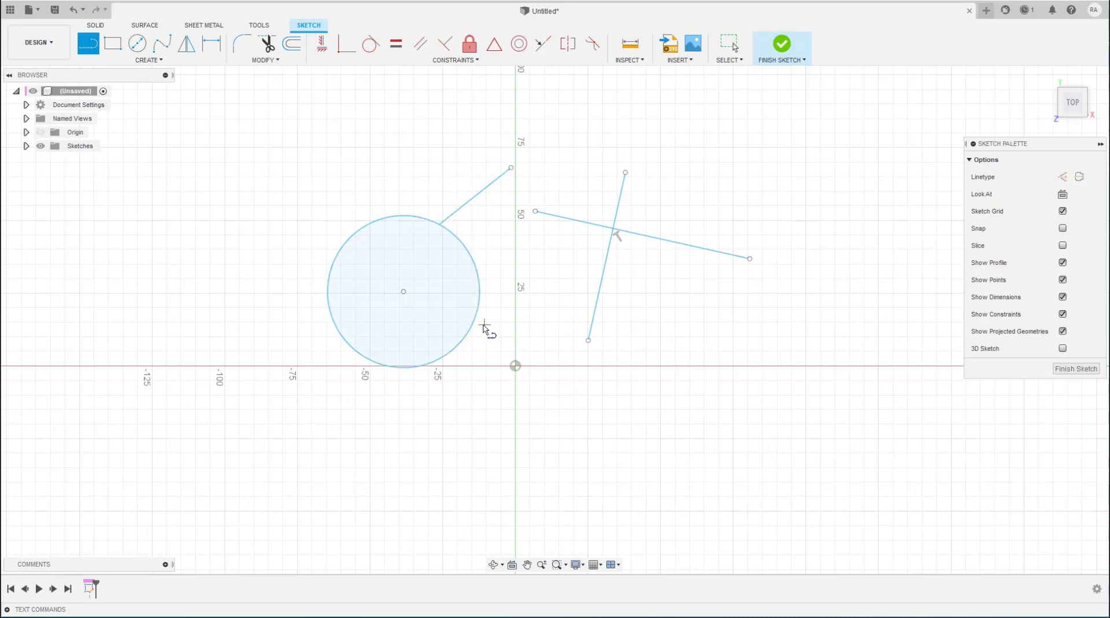
{"action": "left_click", "coordinate": [474, 317]}
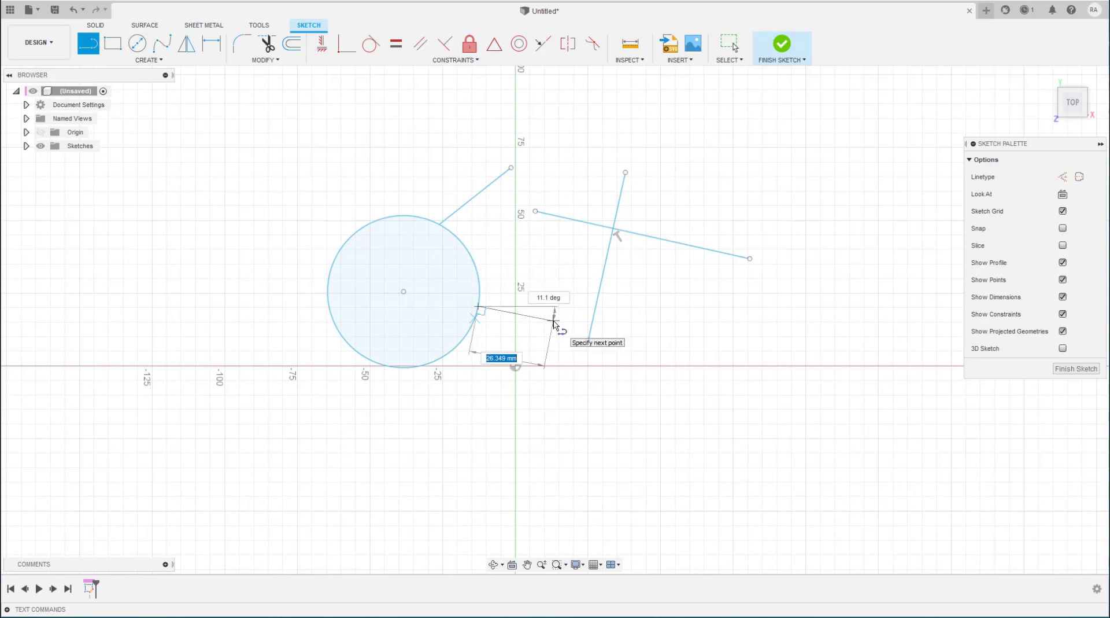
{"action": "key", "text": "Escape"}
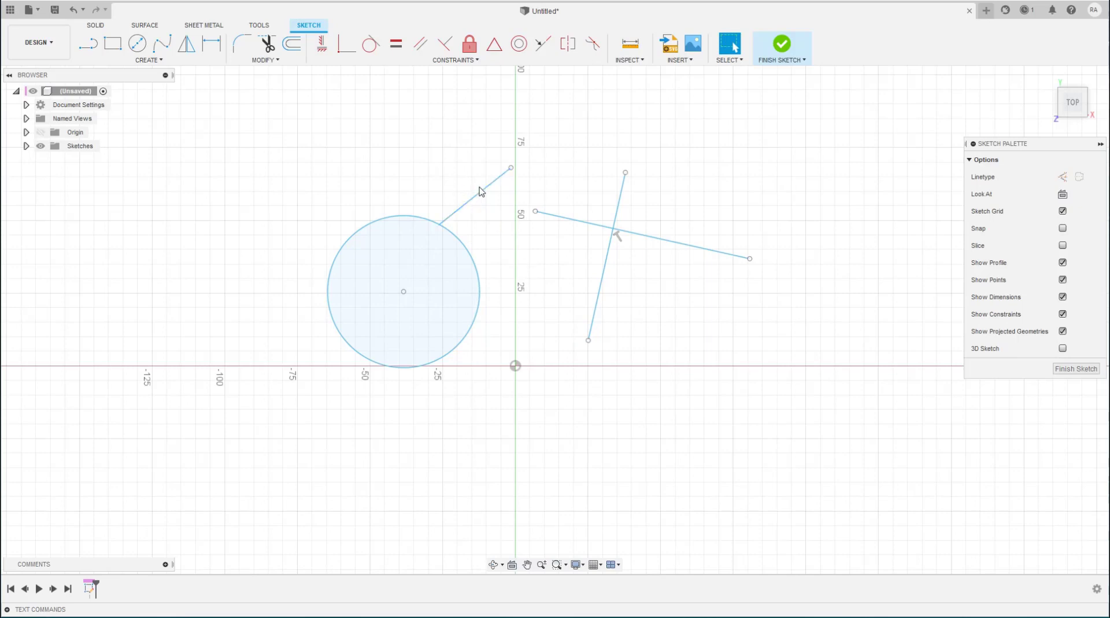
{"action": "left_click", "coordinate": [477, 200]}
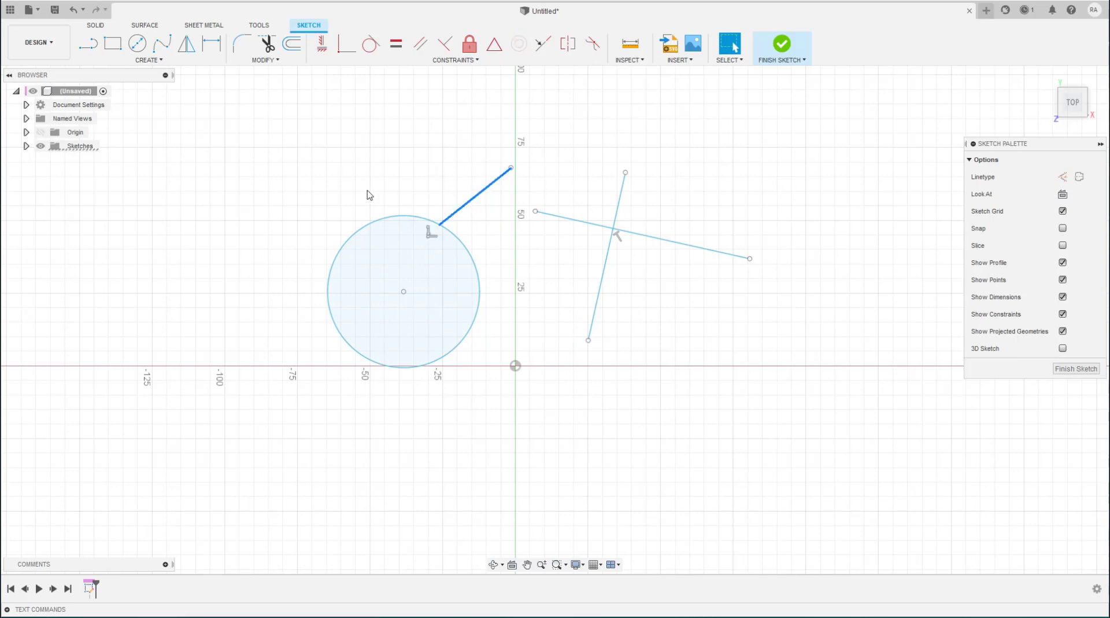
- Apply Coincident so the line's extension passes through the circle's centre
{"action": "left_click", "coordinate": [347, 43]}
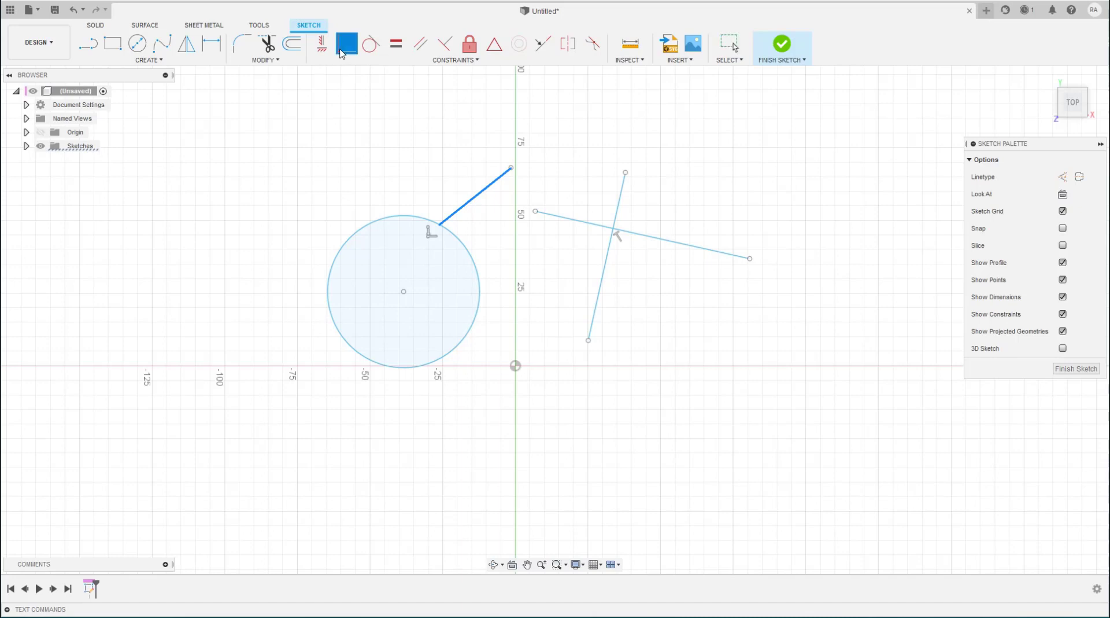
{"action": "left_click", "coordinate": [404, 292]}
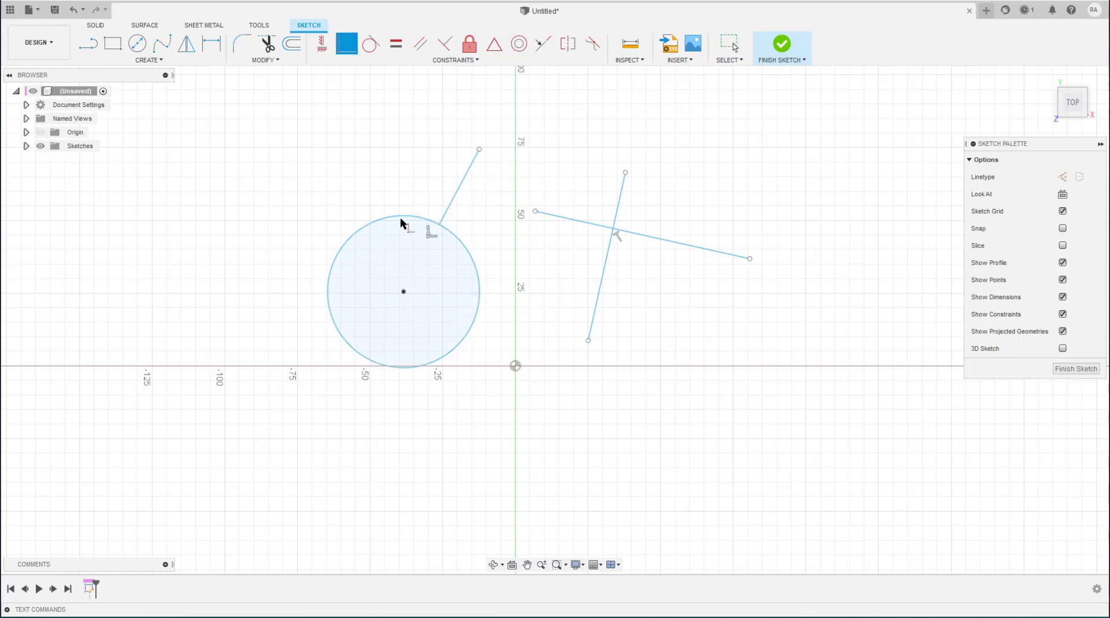
{"action": "key", "text": "Escape"}
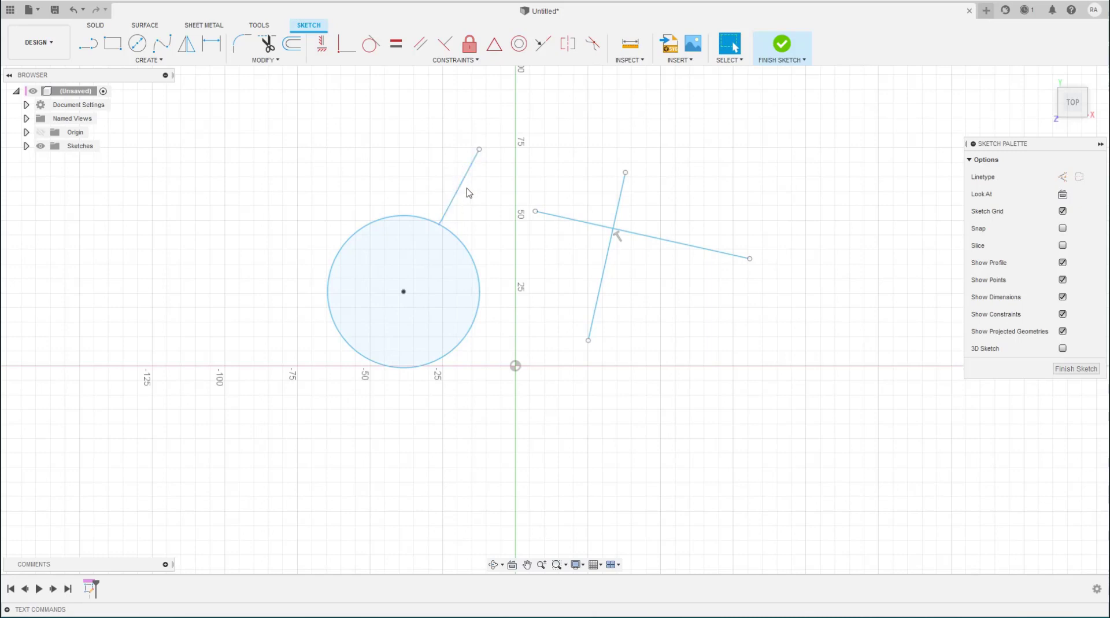
- Draw a line from the circle's edge that ends tangent to the circle
{"action": "left_click", "coordinate": [346, 45]}
{"action": "left_click", "coordinate": [445, 46]}
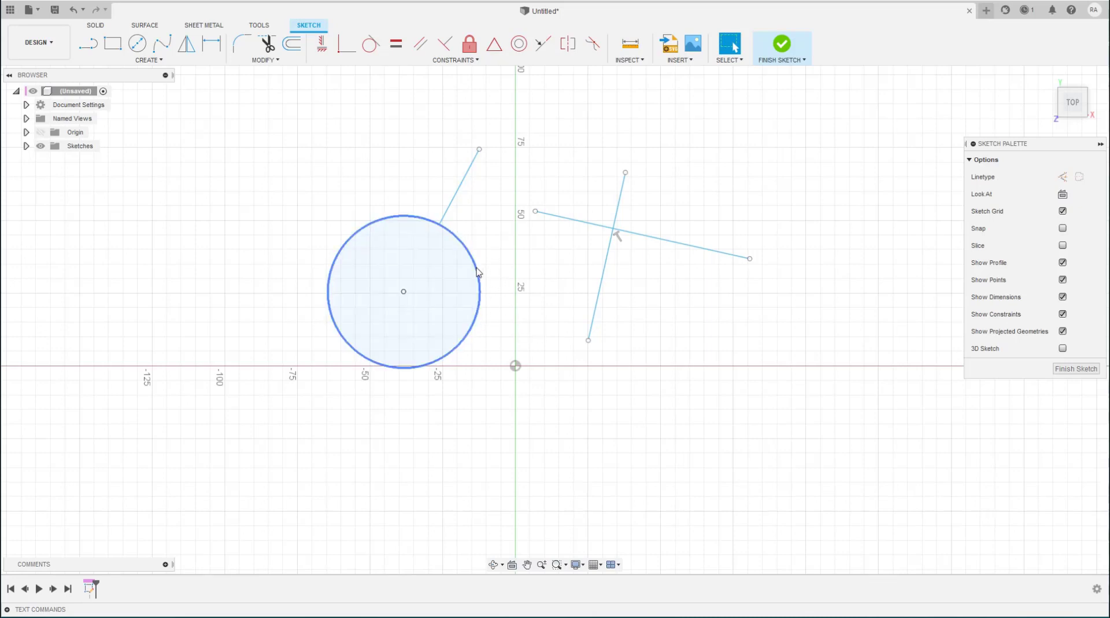
{"action": "key", "text": "l"}
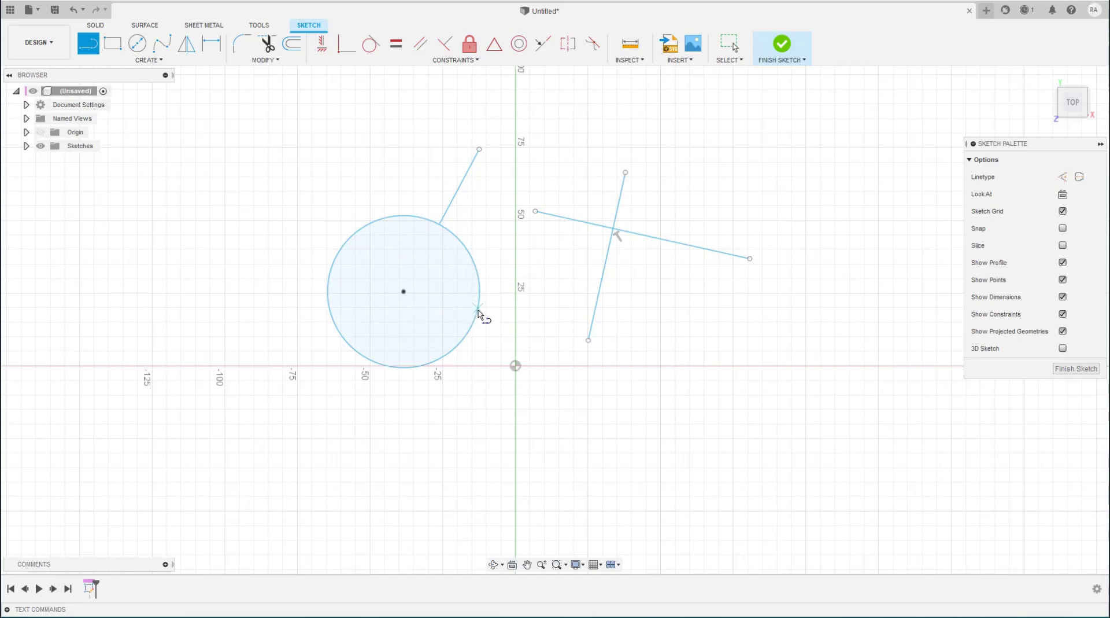
{"action": "left_click", "coordinate": [478, 308]}
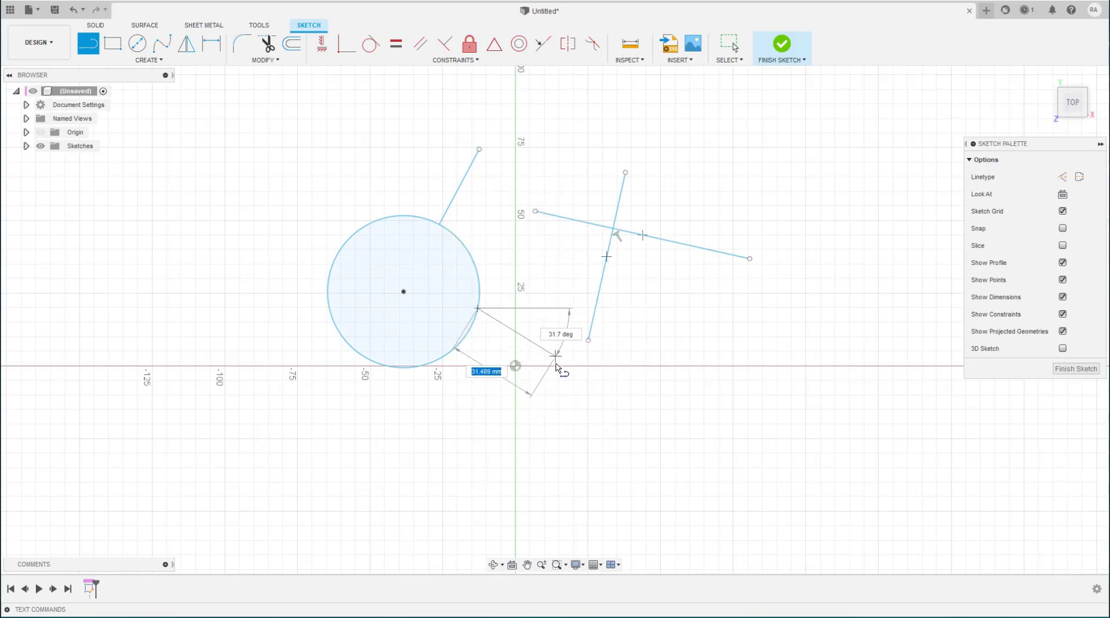
{"action": "key", "text": "Escape"}
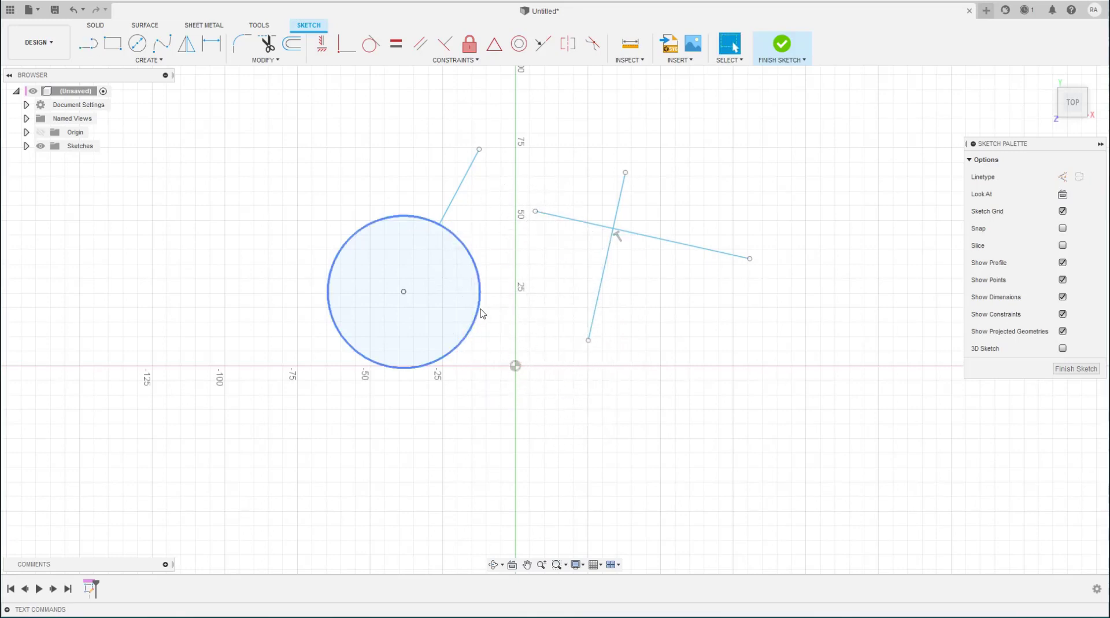
{"action": "key", "text": "l"}
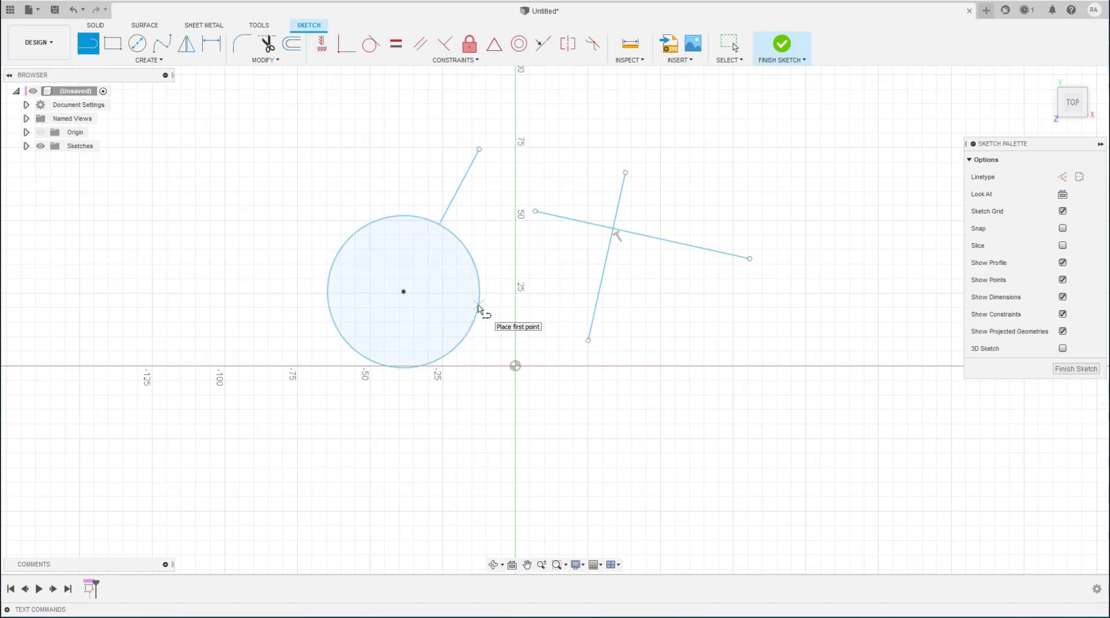
{"action": "left_click", "coordinate": [478, 307]}
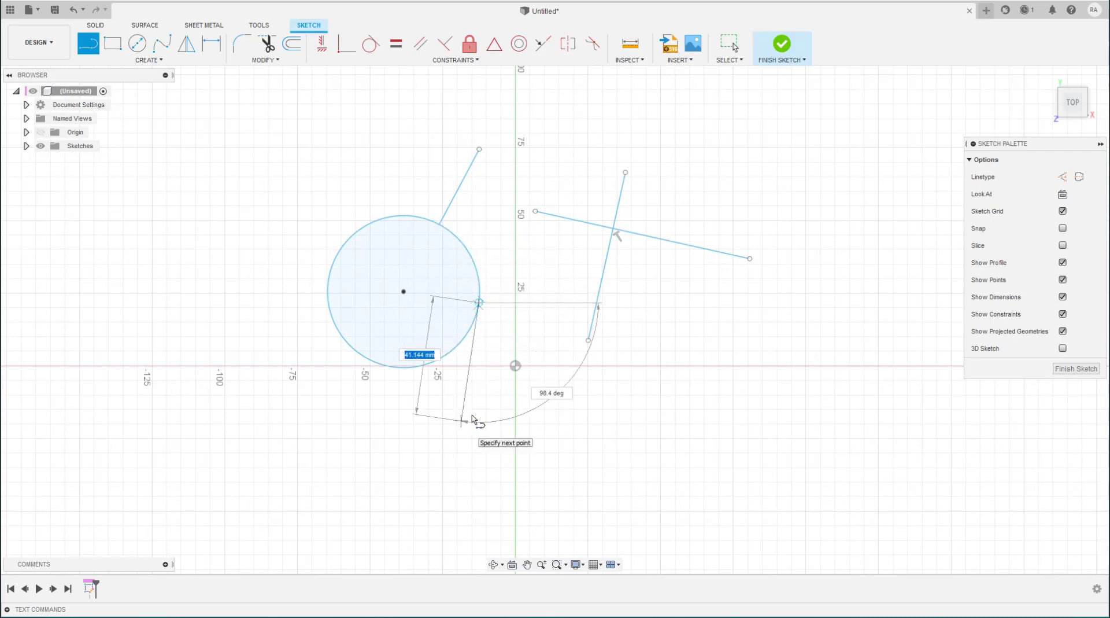
{"action": "left_click", "coordinate": [511, 345]}
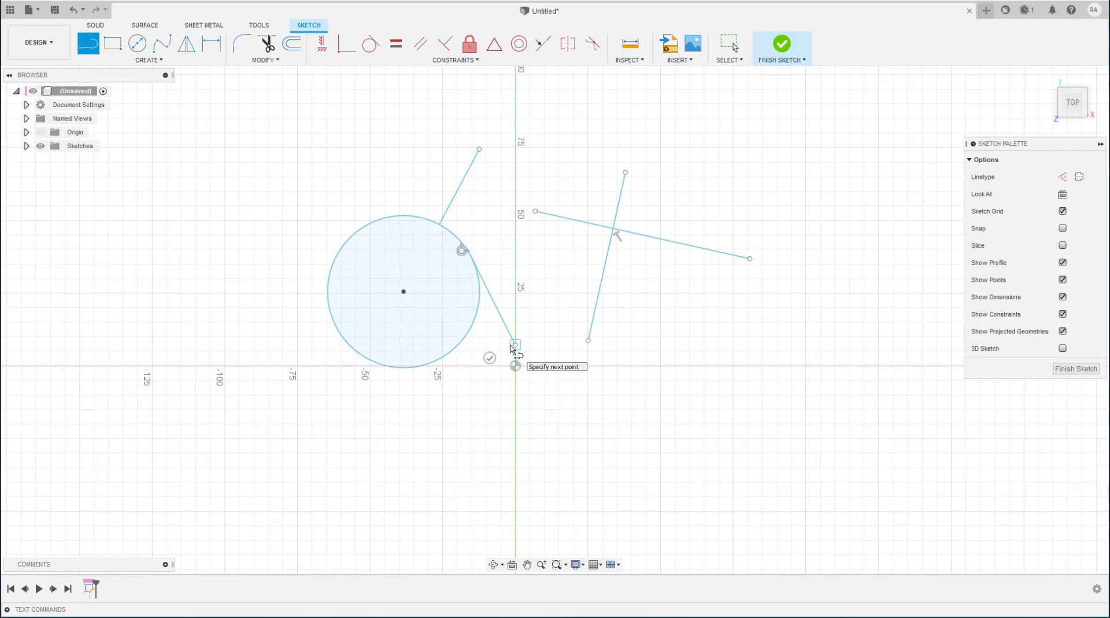
{"action": "left_click_drag", "start_coordinate": [511, 345], "coordinate": [635, 440]}
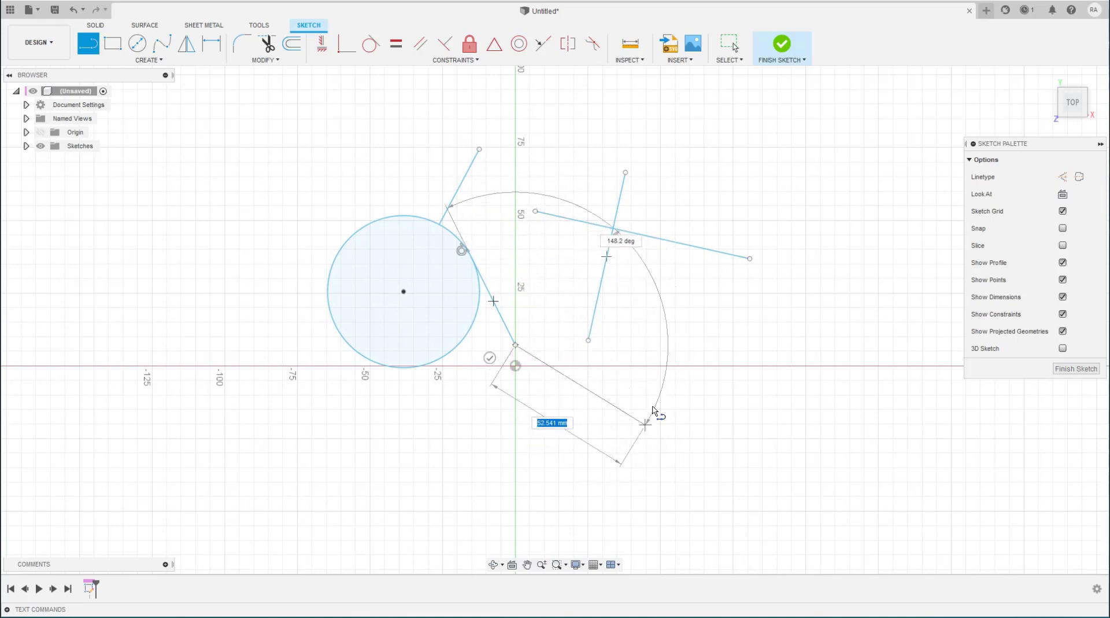
{"action": "key", "text": "Escape"}
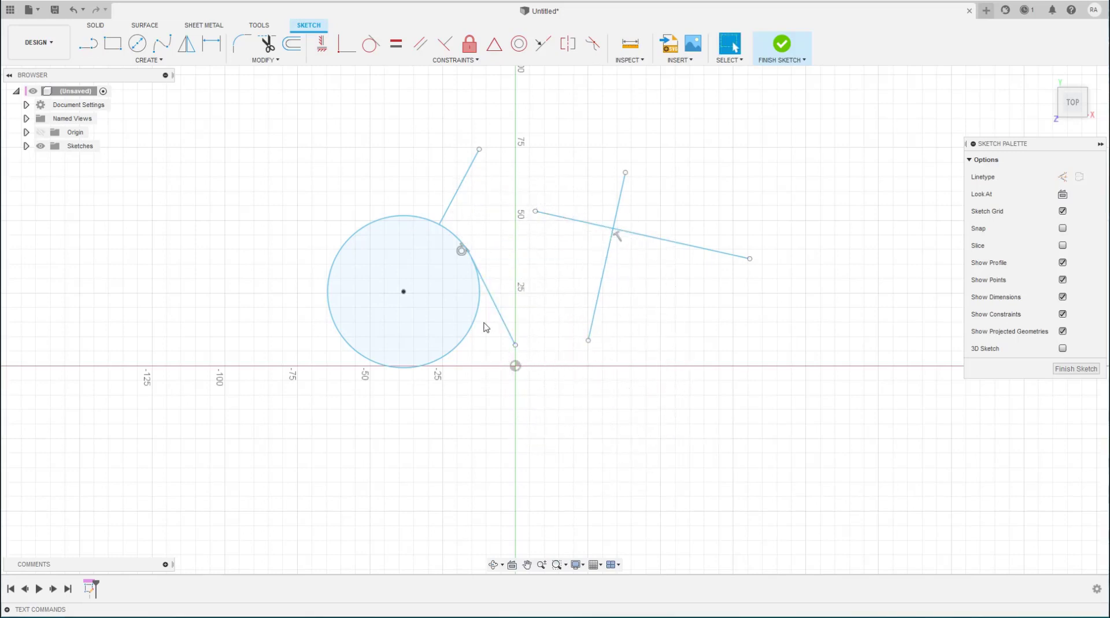
- Delete the tangent line and begin a new line on the circle
{"action": "left_click", "coordinate": [501, 320]}
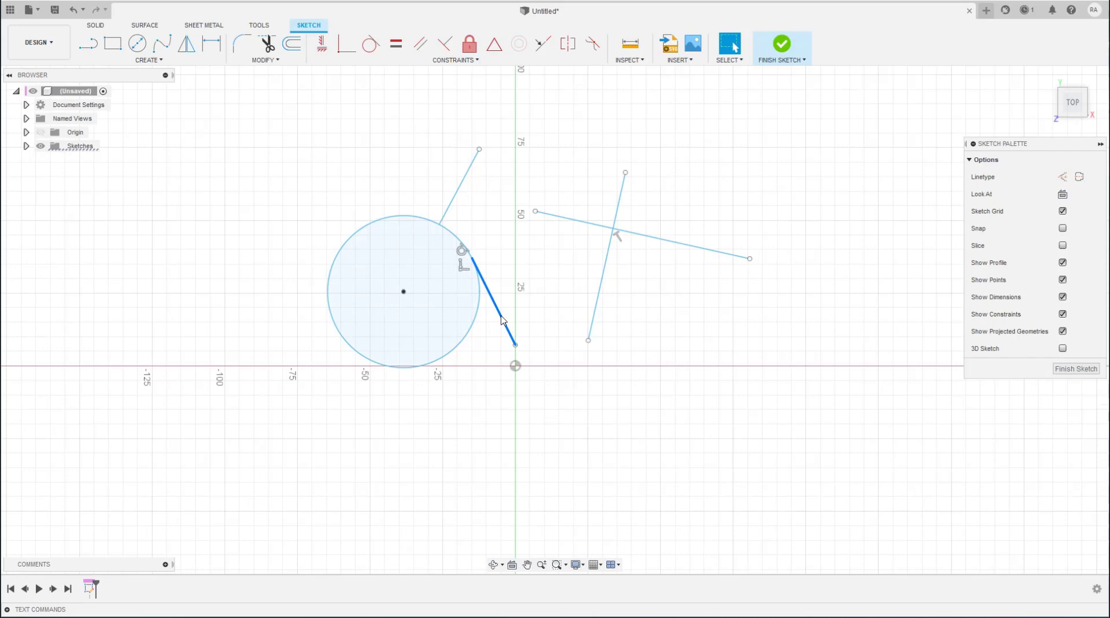
{"action": "key", "text": "Delete"}
{"action": "key", "text": "l"}
{"action": "left_click", "coordinate": [461, 241]}
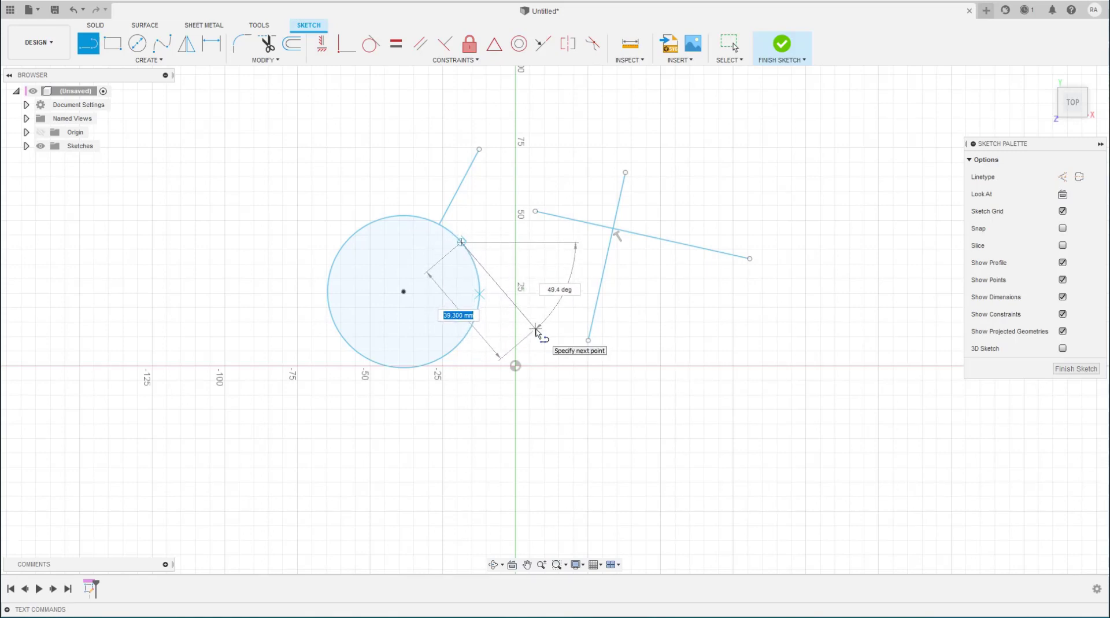
- Finish the new line below right of the circle, then delete it
{"action": "left_click", "coordinate": [534, 332]}
{"action": "key", "text": "Escape"}
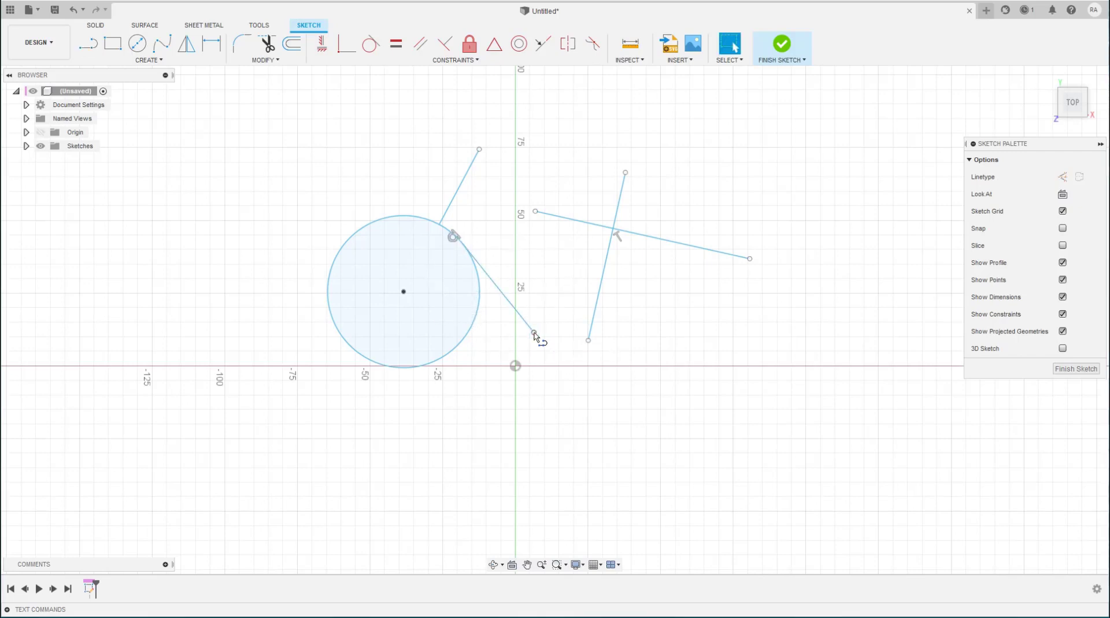
{"action": "left_click", "coordinate": [513, 311]}
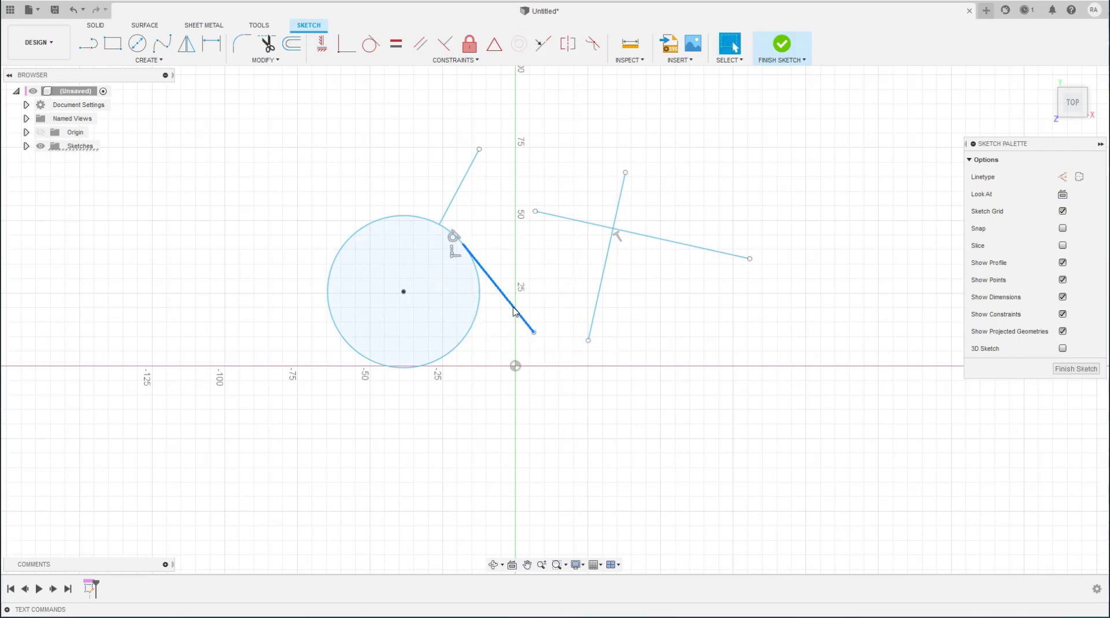
{"action": "key", "text": "Delete"}
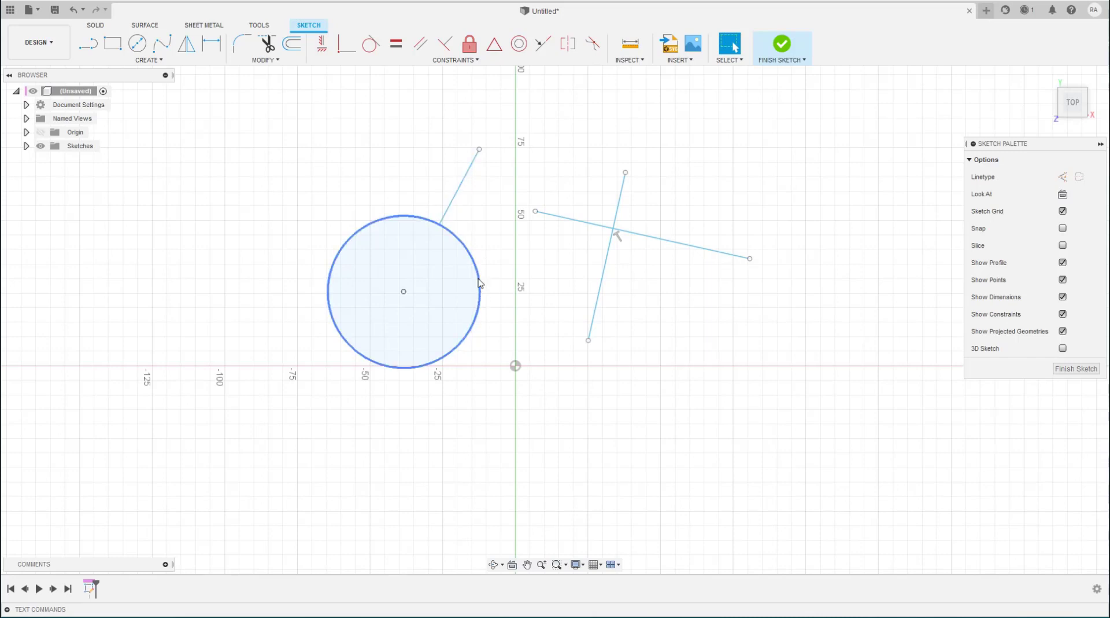
- Draw a line from the circle's edge toward the origin and constrain it tangent to the circle
{"action": "key", "text": "l"}
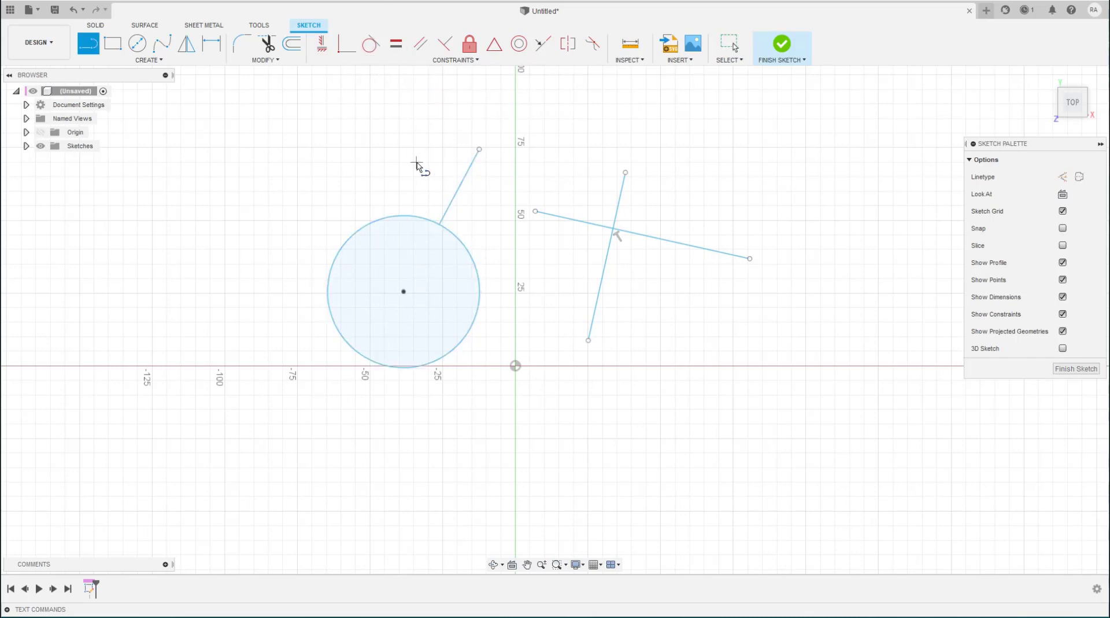
{"action": "left_click", "coordinate": [477, 304]}
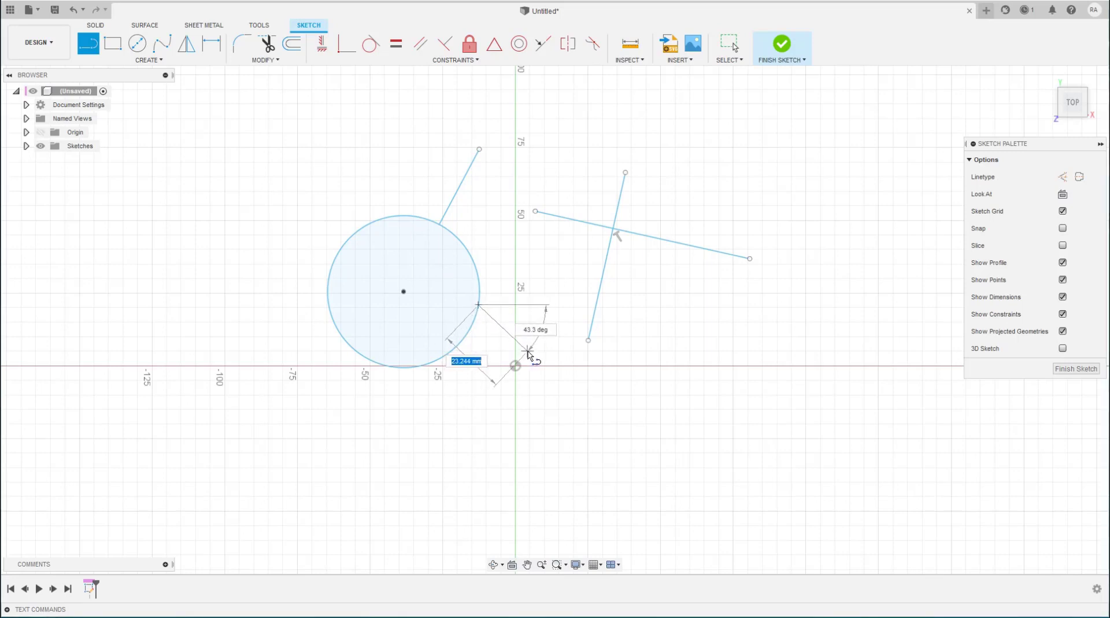
{"action": "left_click", "coordinate": [527, 350]}
{"action": "key", "text": "Escape"}
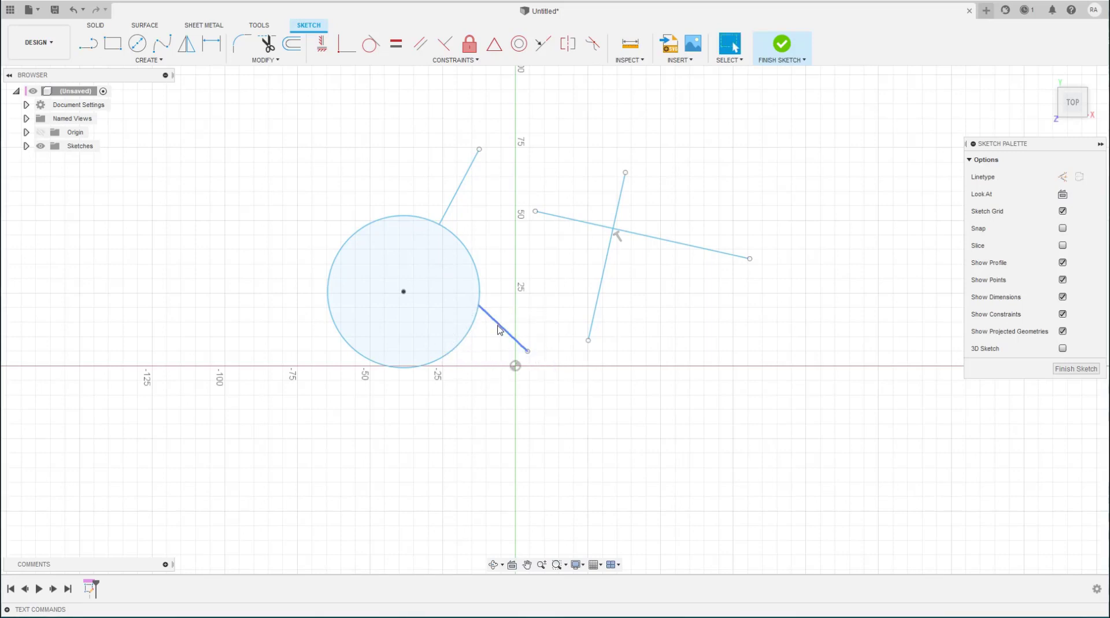
{"action": "left_click", "coordinate": [371, 44]}
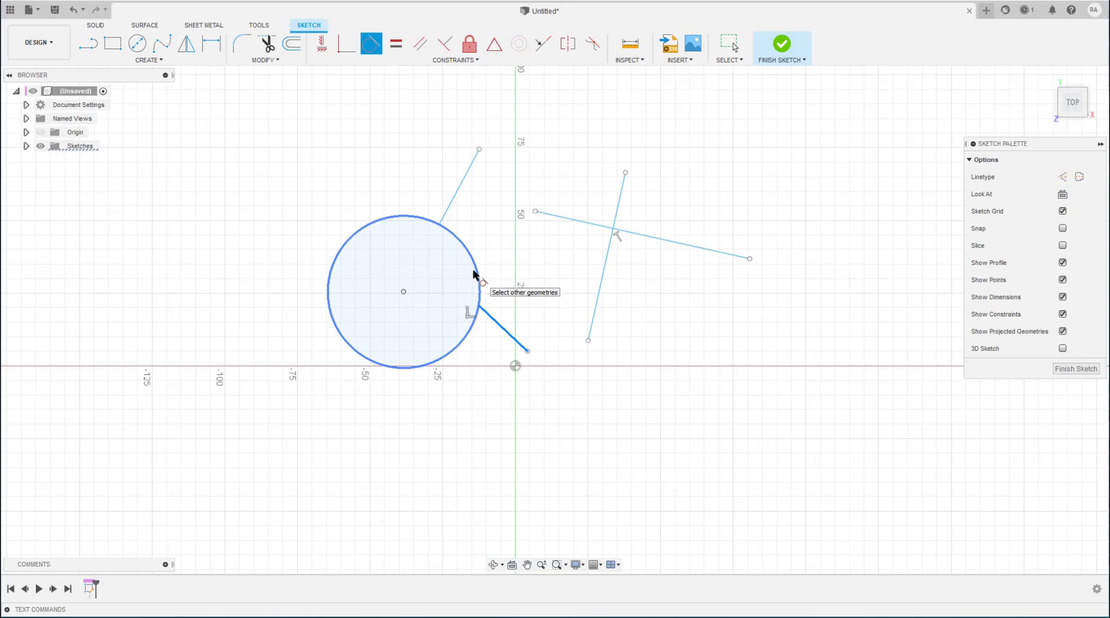
{"action": "left_click", "coordinate": [473, 274]}
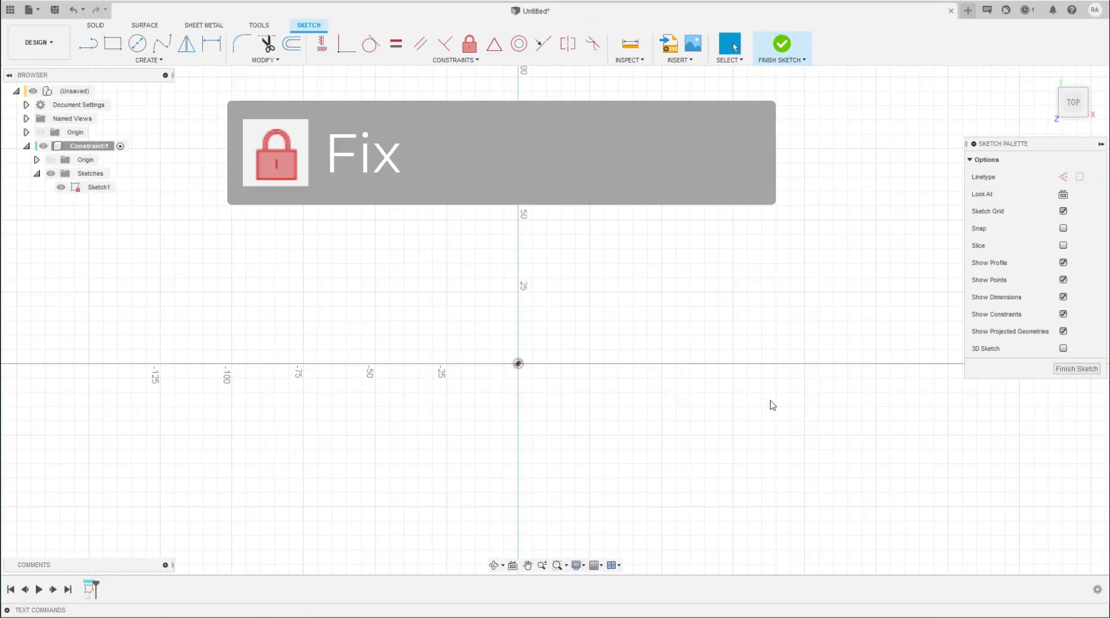
- Draw a four-point fit-point spline and drag its third fit point onto the origin
{"action": "left_click", "coordinate": [470, 48]}
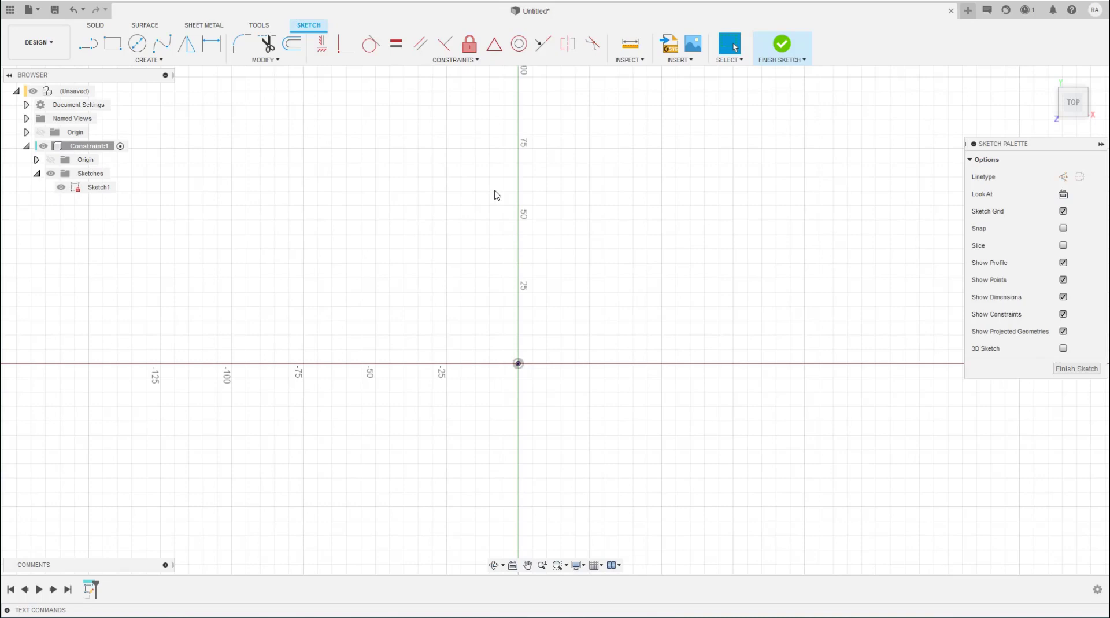
{"action": "left_click", "coordinate": [162, 47]}
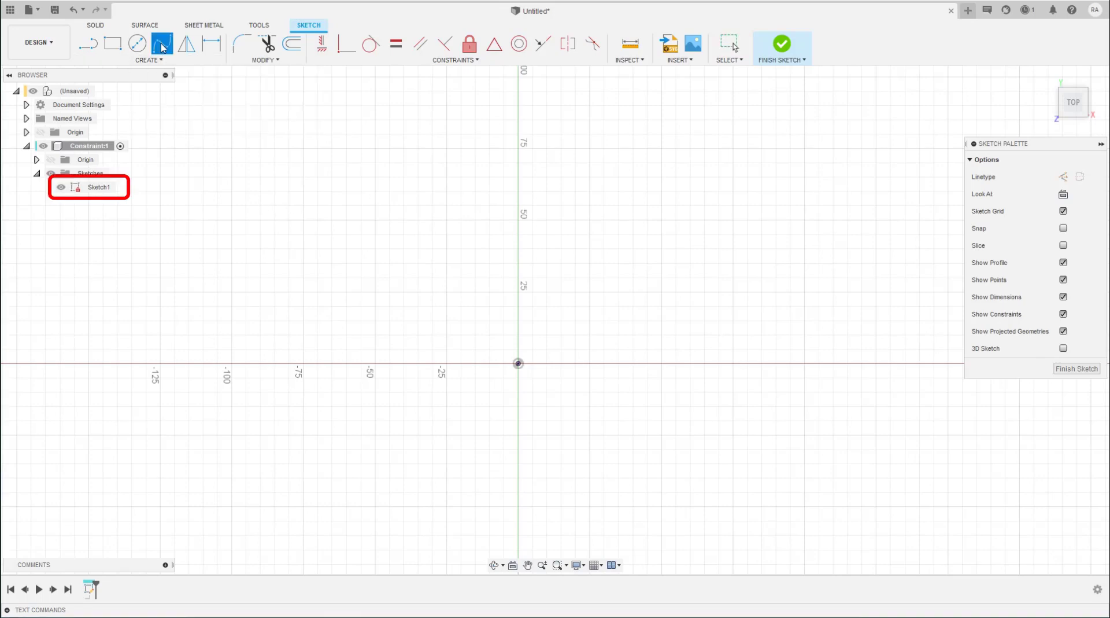
{"action": "left_click", "coordinate": [359, 349]}
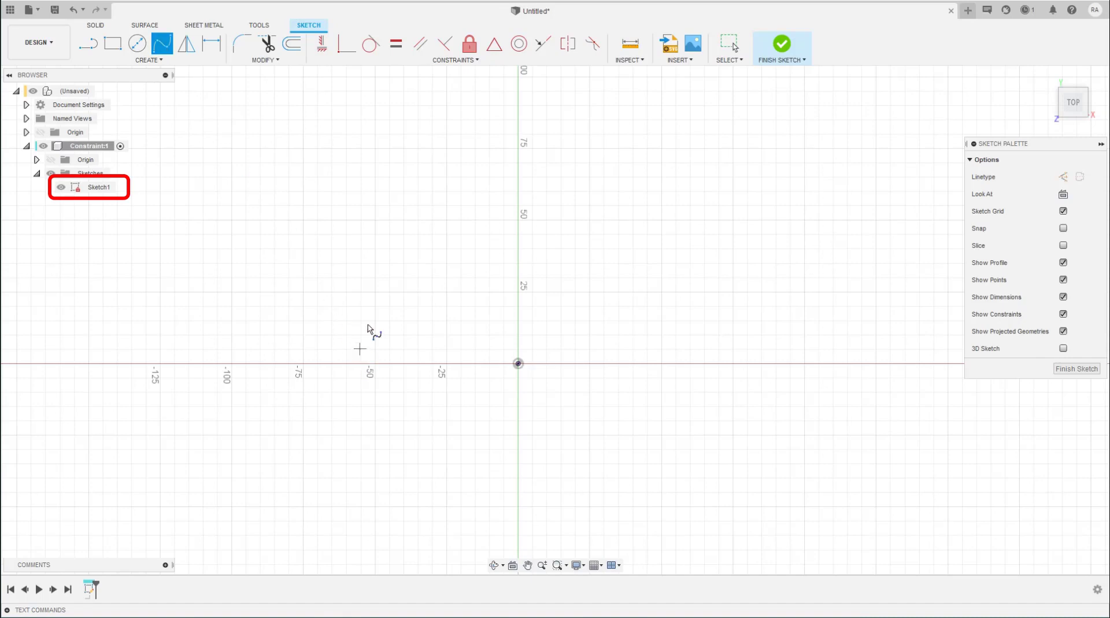
{"action": "left_click", "coordinate": [456, 255]}
{"action": "left_click", "coordinate": [544, 337]}
{"action": "left_click", "coordinate": [654, 248]}
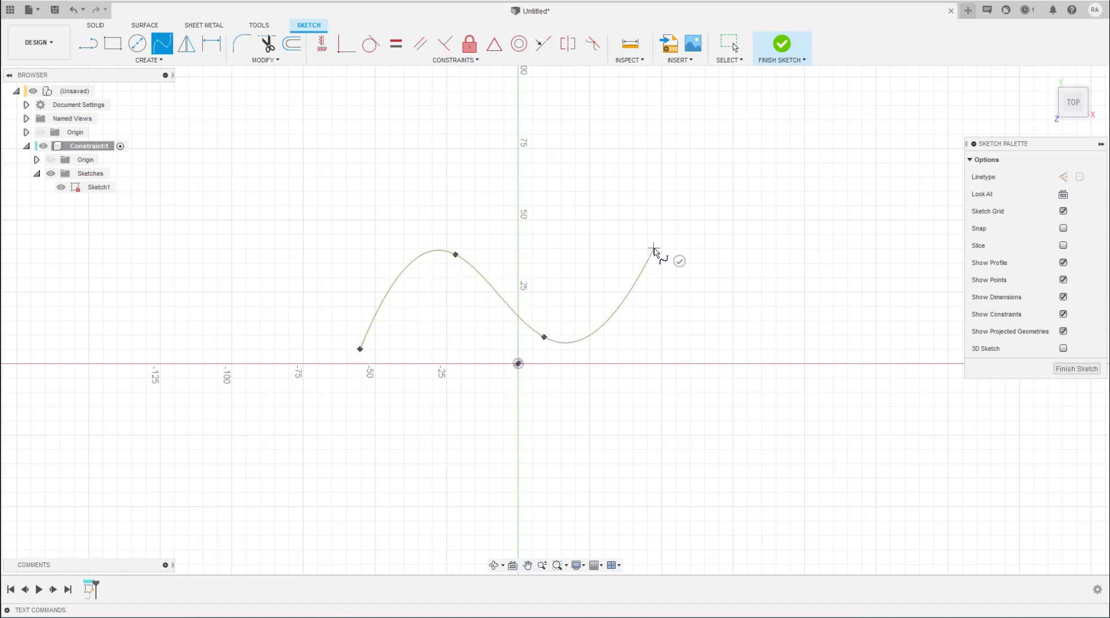
{"action": "left_click", "coordinate": [678, 261]}
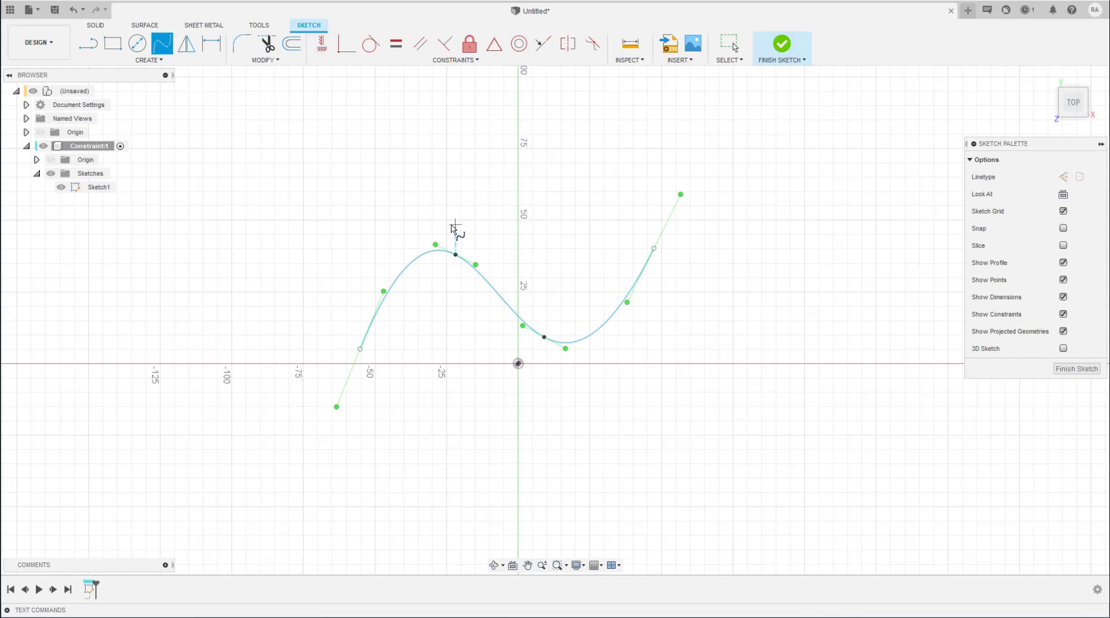
{"action": "key", "text": "Escape"}
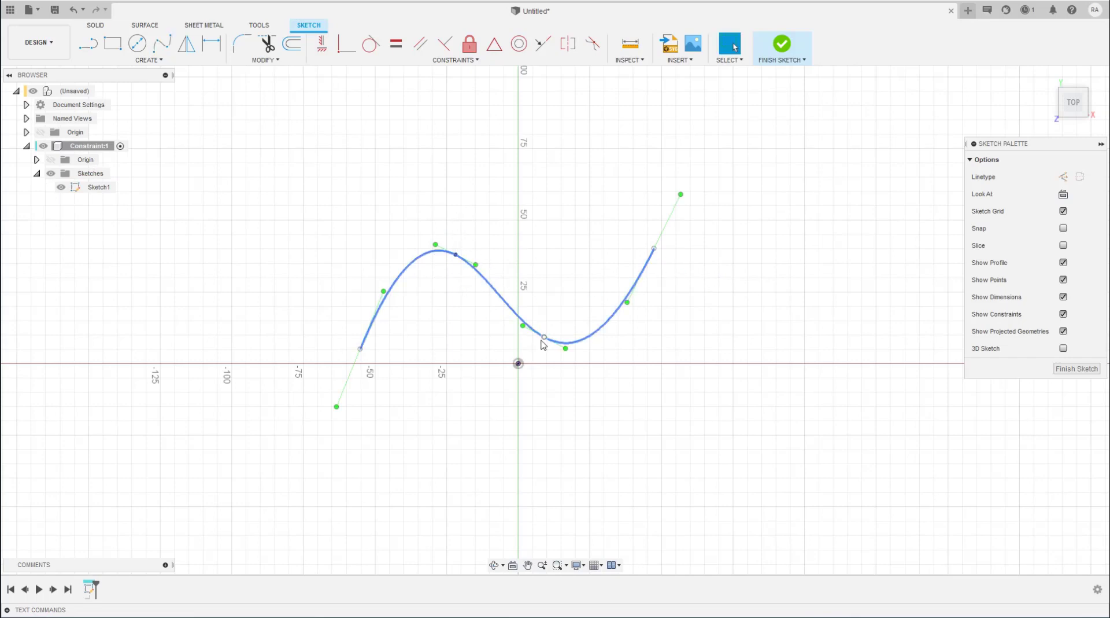
{"action": "left_click_drag", "start_coordinate": [545, 338], "coordinate": [518, 363]}
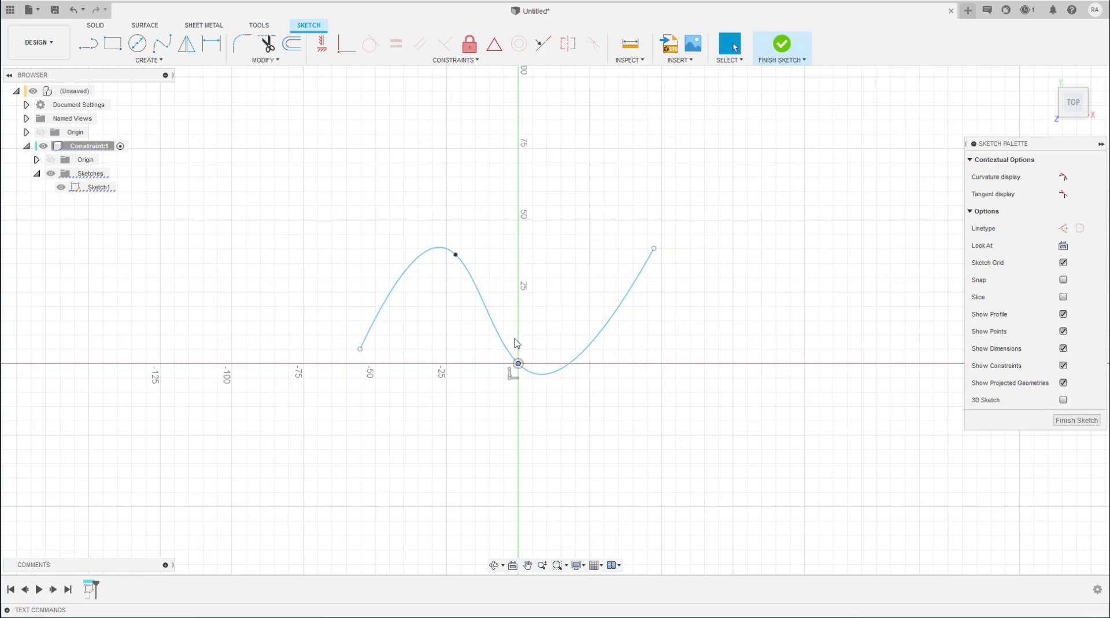
- Reshape the spline near the origin via its tangent handle, then fix it in place
{"action": "left_click", "coordinate": [576, 357]}
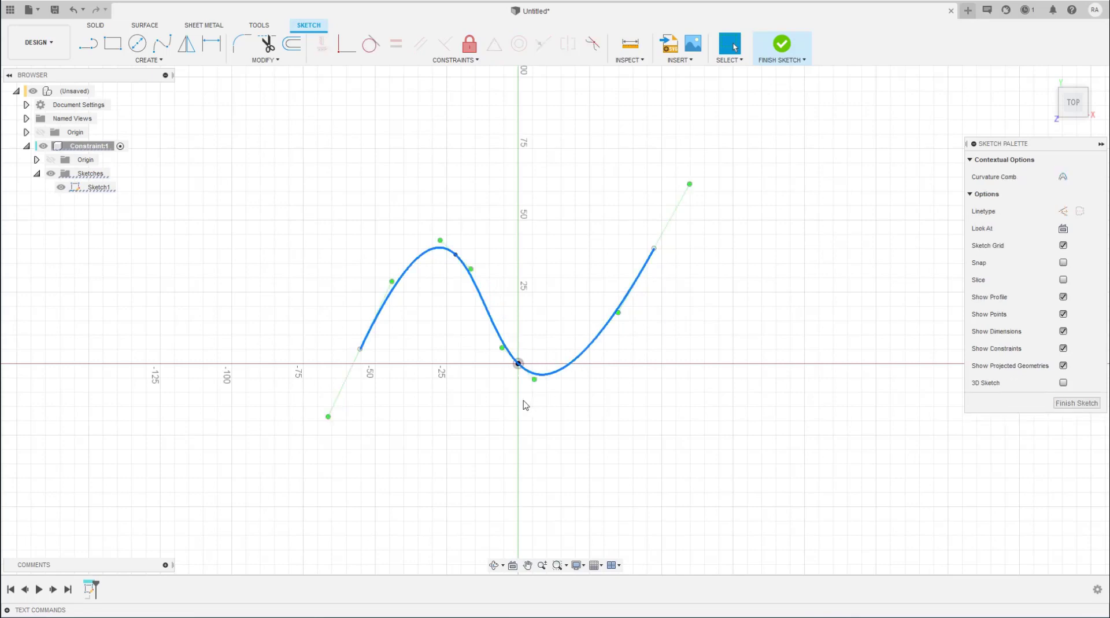
{"action": "left_click_drag", "start_coordinate": [534, 380], "coordinate": [539, 374]}
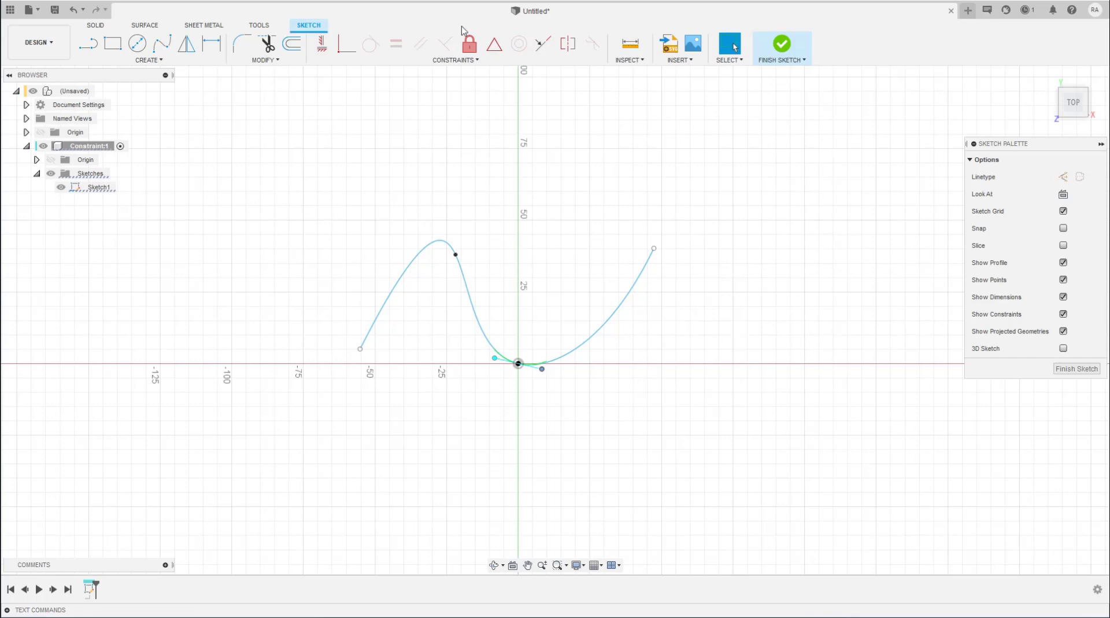
{"action": "left_click", "coordinate": [470, 43]}
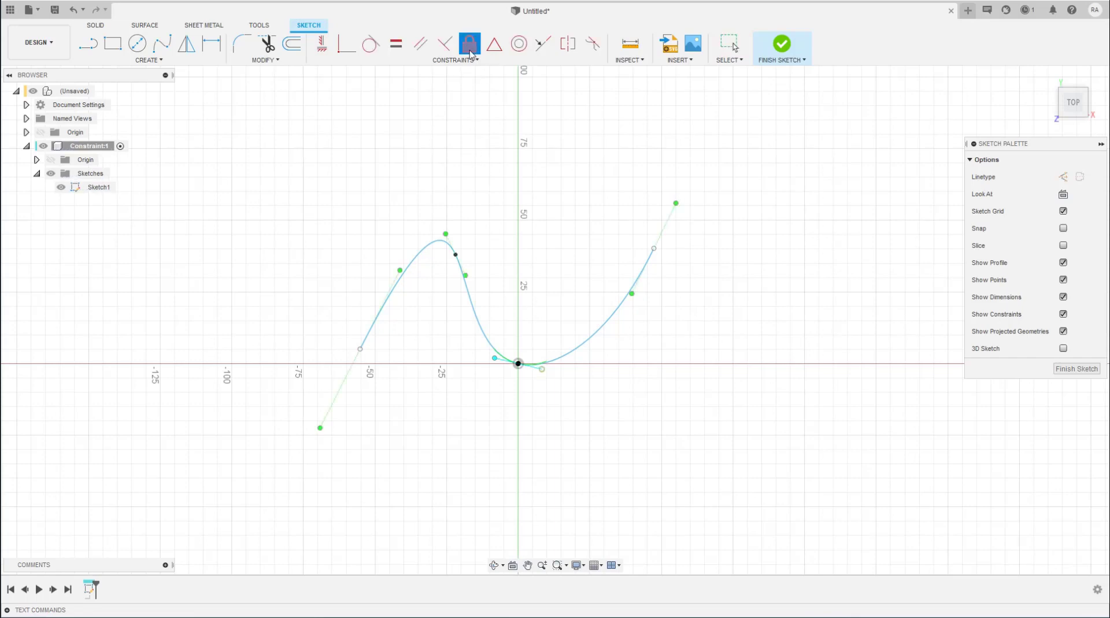
{"action": "left_click", "coordinate": [471, 310]}
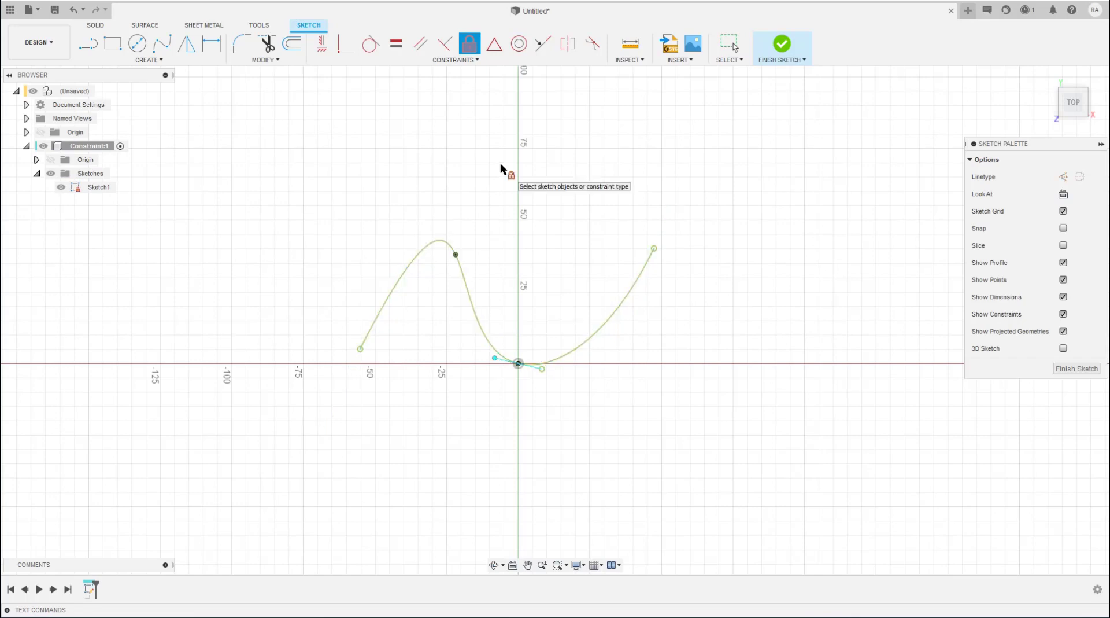
{"action": "key", "text": "Escape"}
- Select the spline's left endpoint and the fit point on its downslope
{"action": "left_click", "coordinate": [380, 324]}
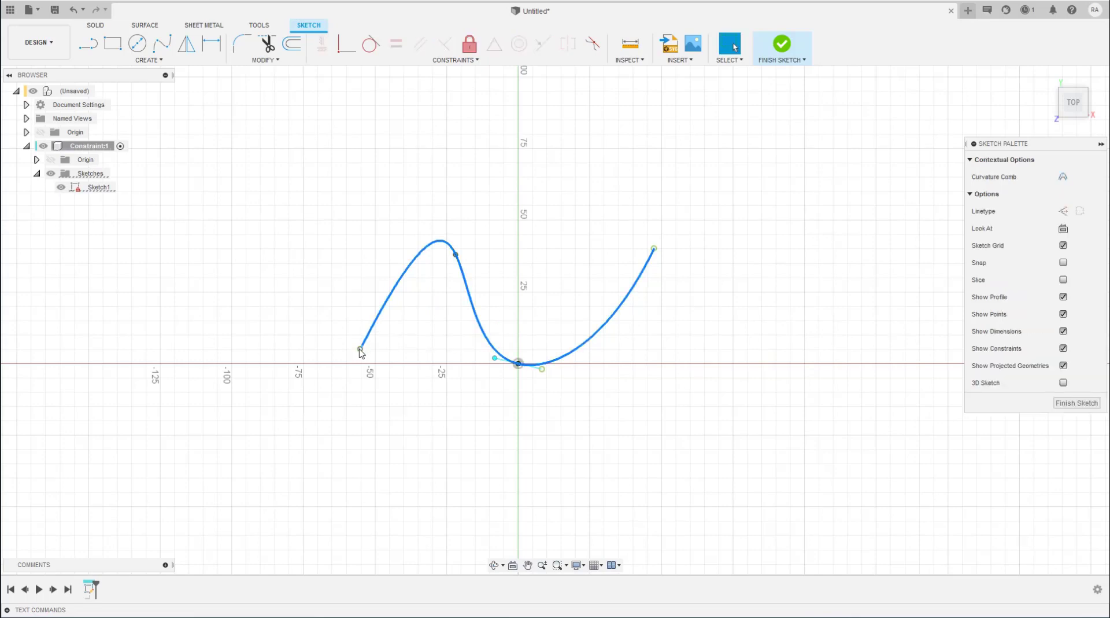
{"action": "left_click", "coordinate": [360, 349]}
{"action": "left_click", "coordinate": [455, 255]}
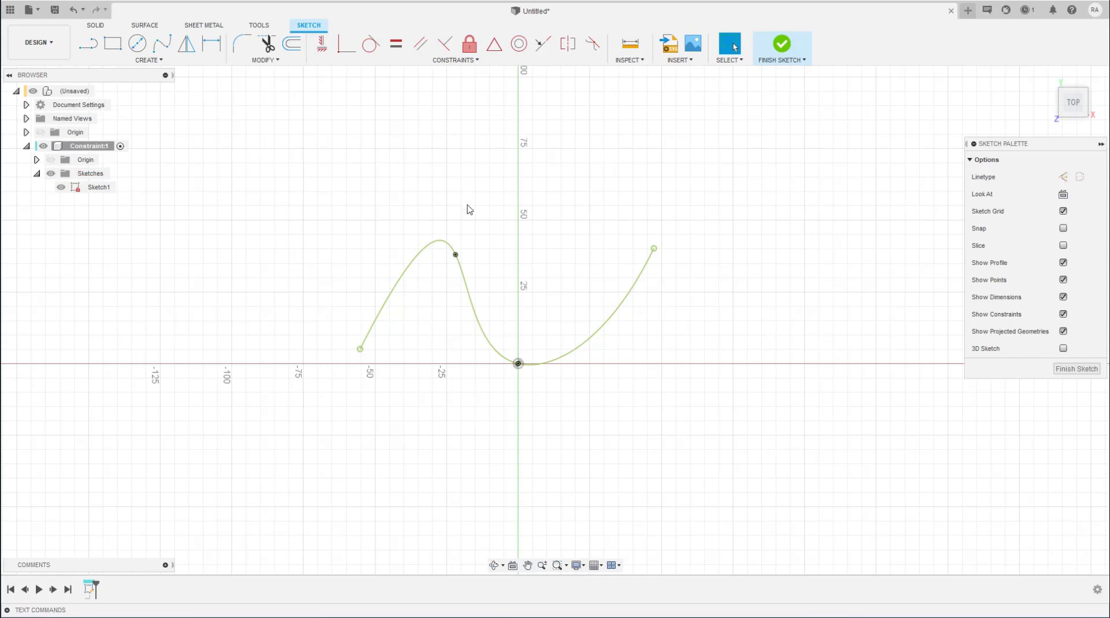
{"action": "key", "text": "l"}
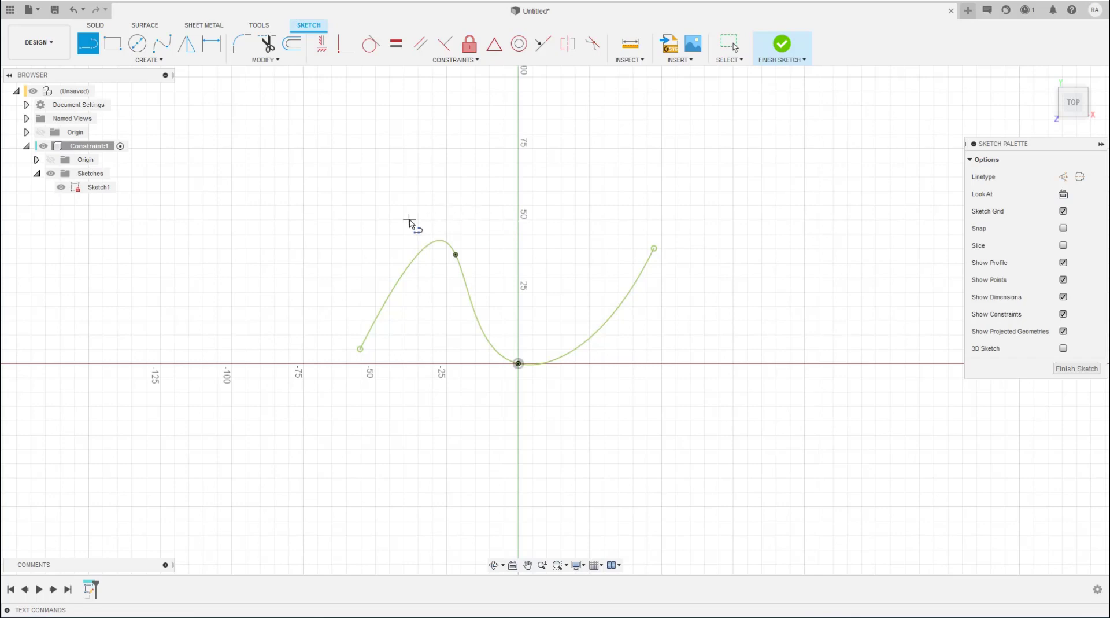
- Draw a sloped straight line above the wavy spline
{"action": "left_click", "coordinate": [409, 219]}
{"action": "left_click", "coordinate": [538, 168]}
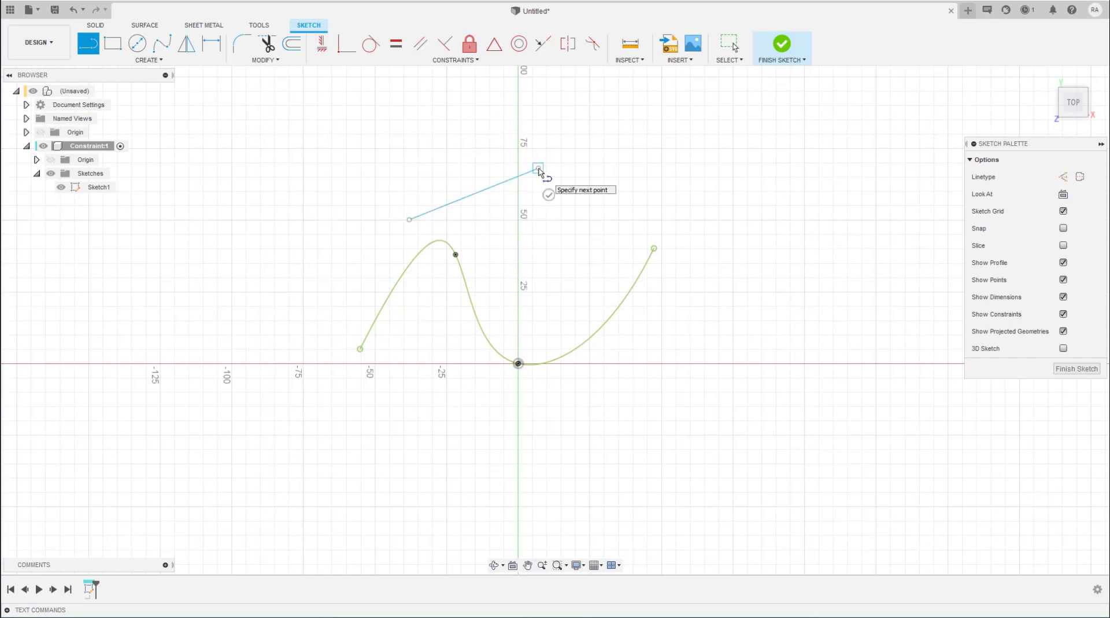
{"action": "key", "text": "Escape"}
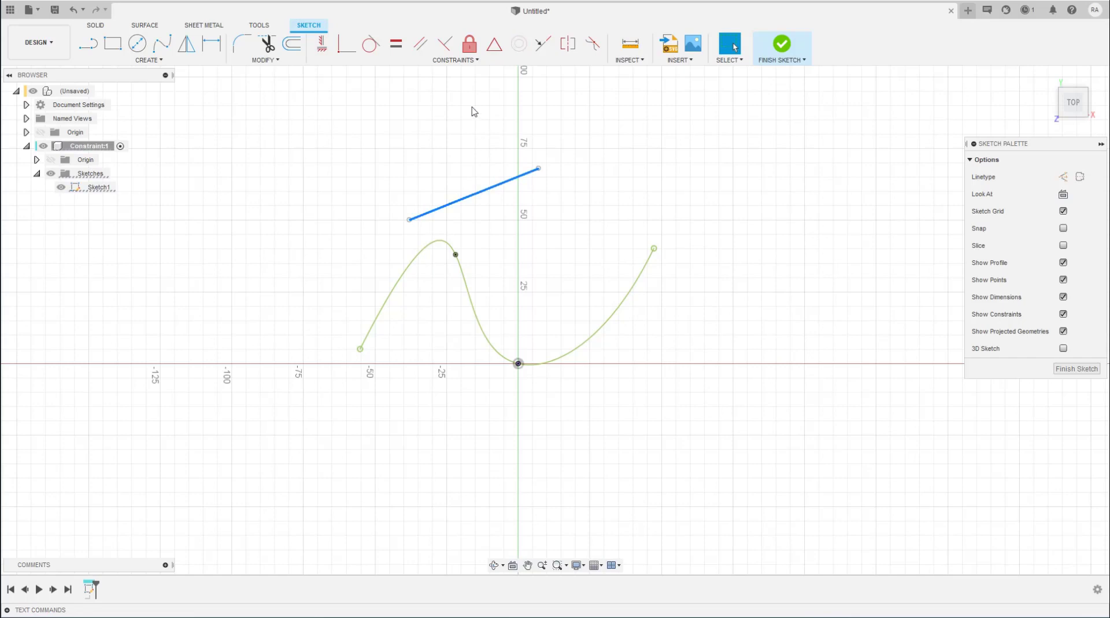
- Fix the new line, test dragging its left endpoint, then reapply Fix to it
{"action": "left_click", "coordinate": [468, 47]}
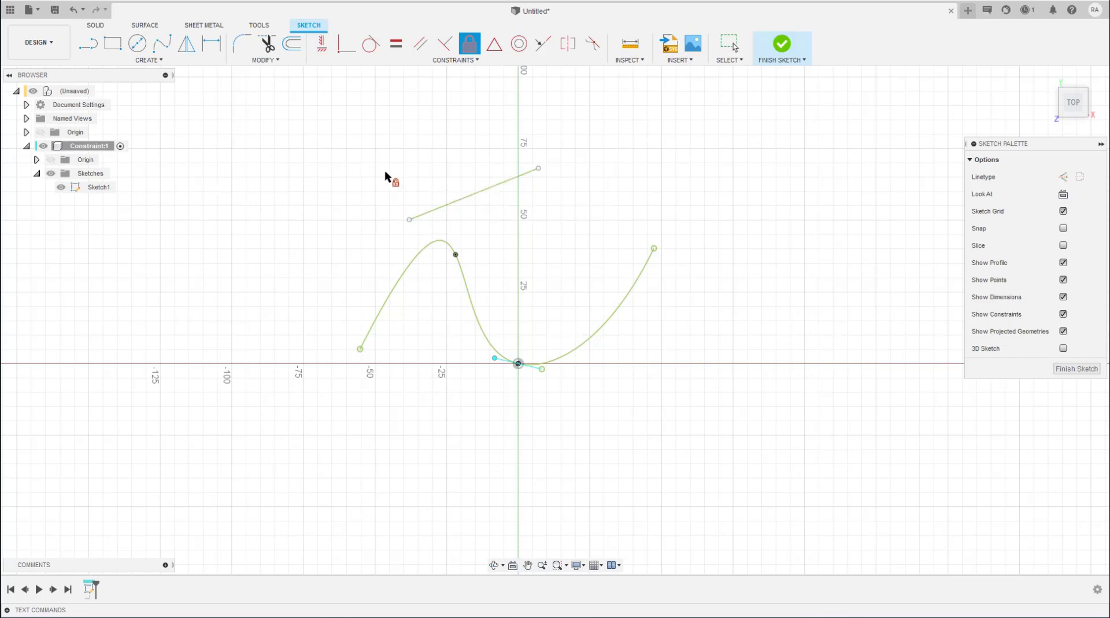
{"action": "key", "text": "Escape"}
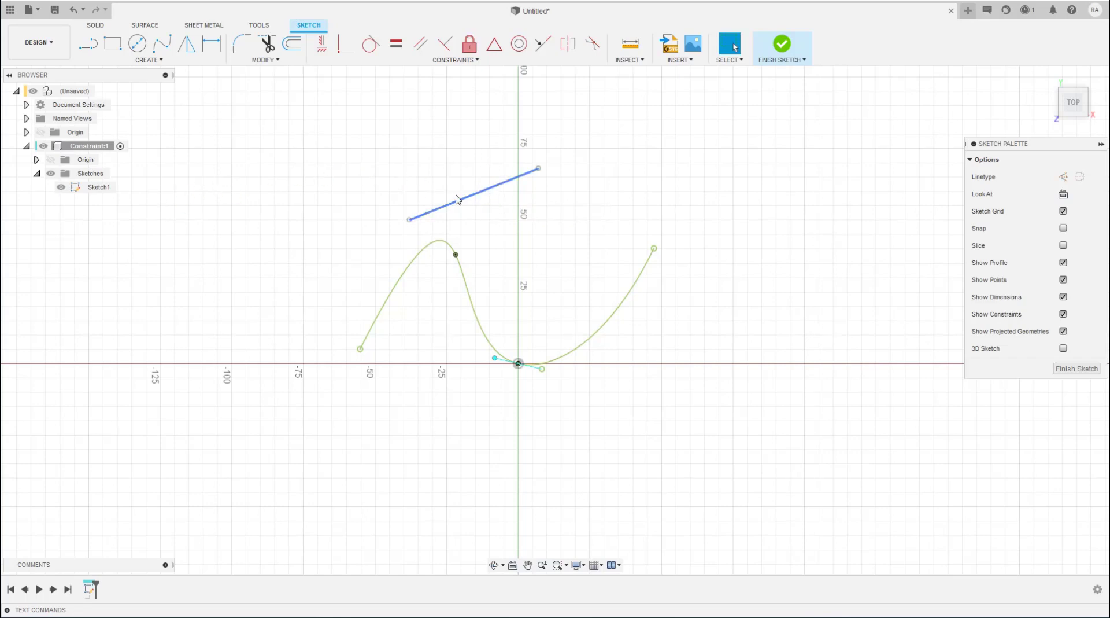
{"action": "left_click_drag", "start_coordinate": [409, 222], "coordinate": [421, 218]}
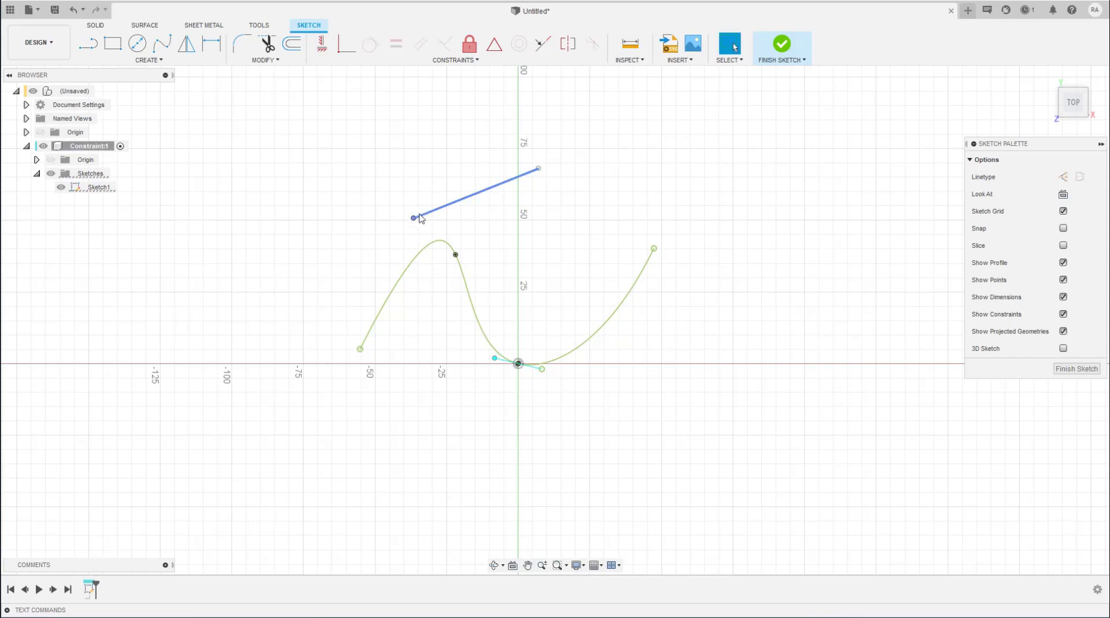
{"action": "left_click", "coordinate": [470, 44]}
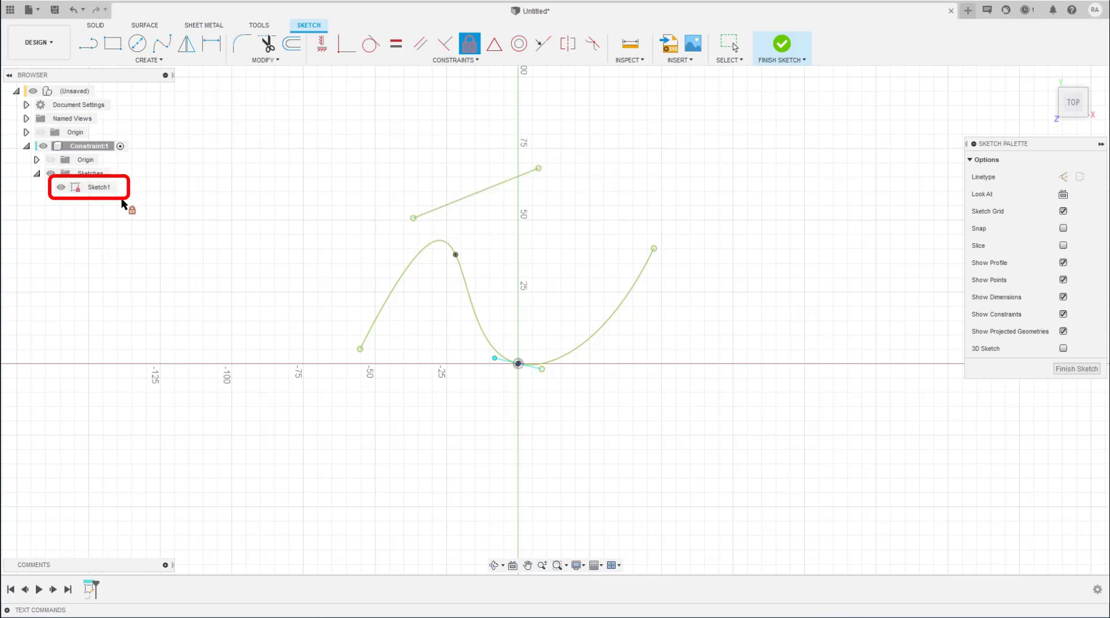
{"action": "key", "text": "Escape"}
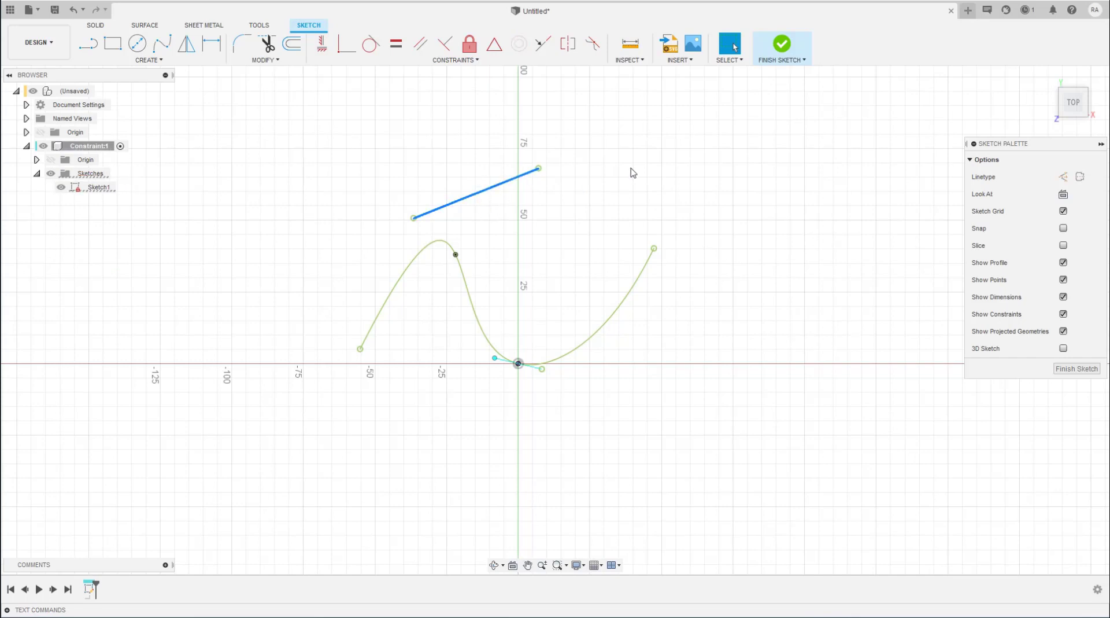
- Draw a circle at the upper right of the sketch and shift it further right
{"action": "key", "text": "c"}
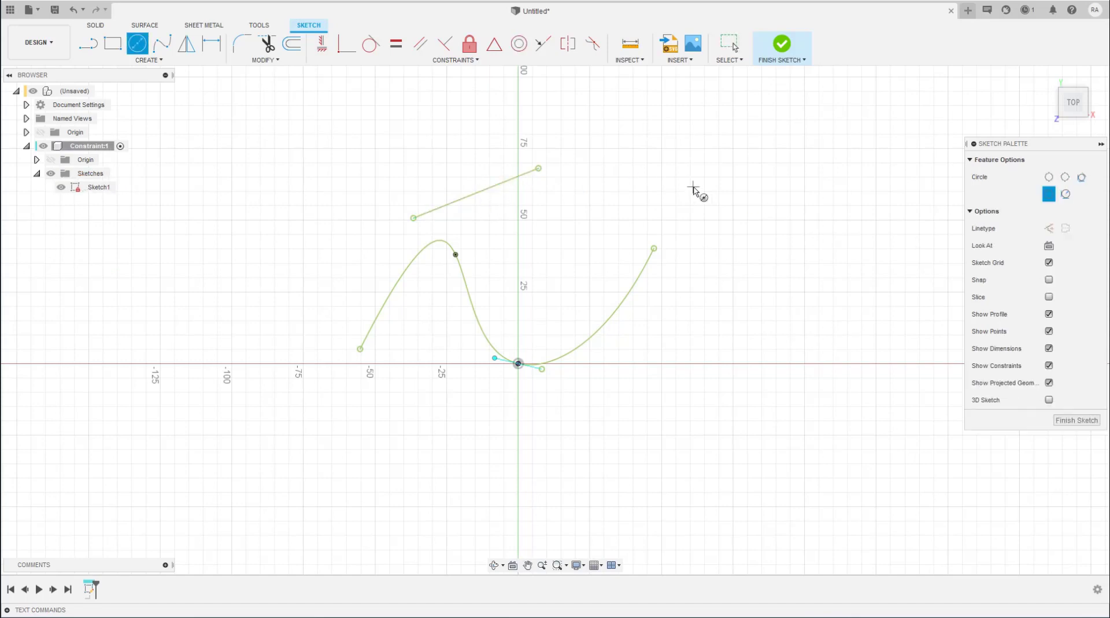
{"action": "key", "text": "Escape"}
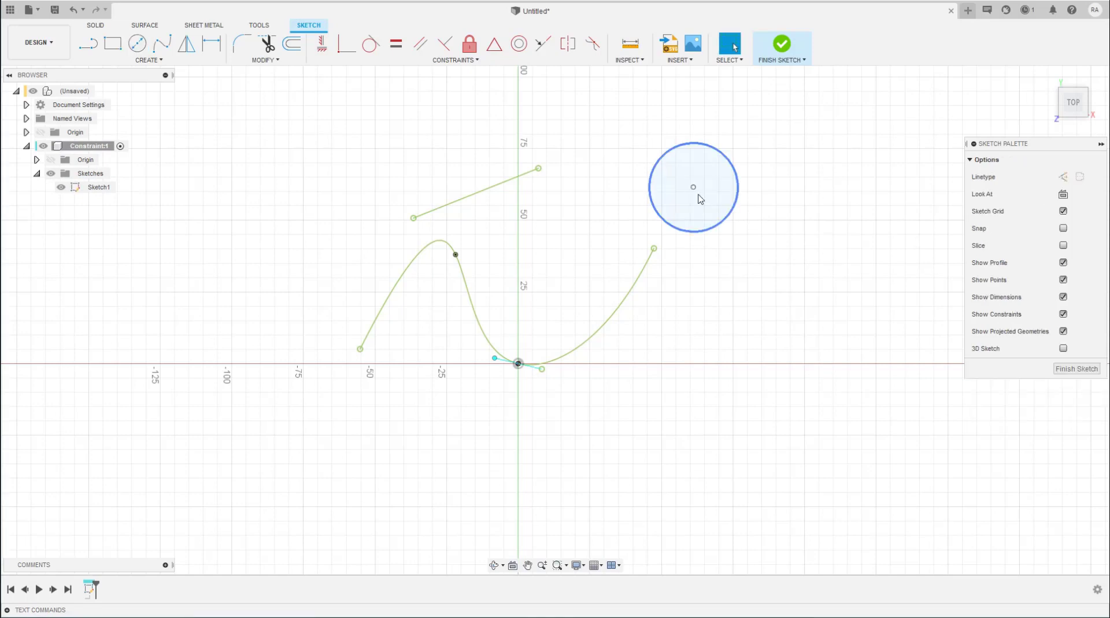
{"action": "left_click_drag", "start_coordinate": [695, 191], "coordinate": [712, 186]}
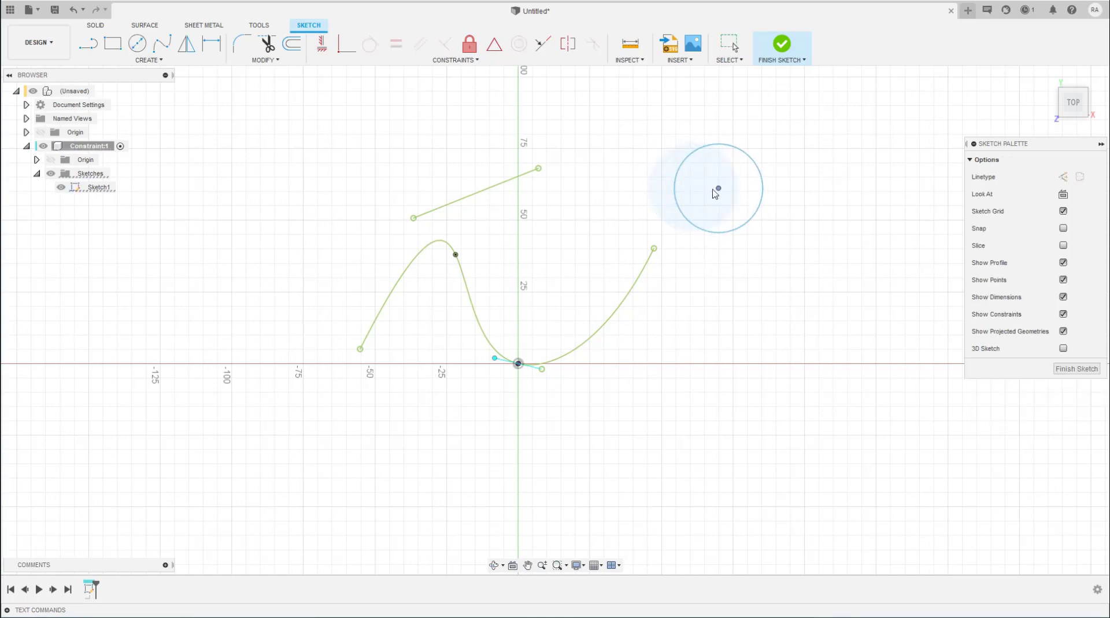
{"action": "left_click", "coordinate": [712, 186]}
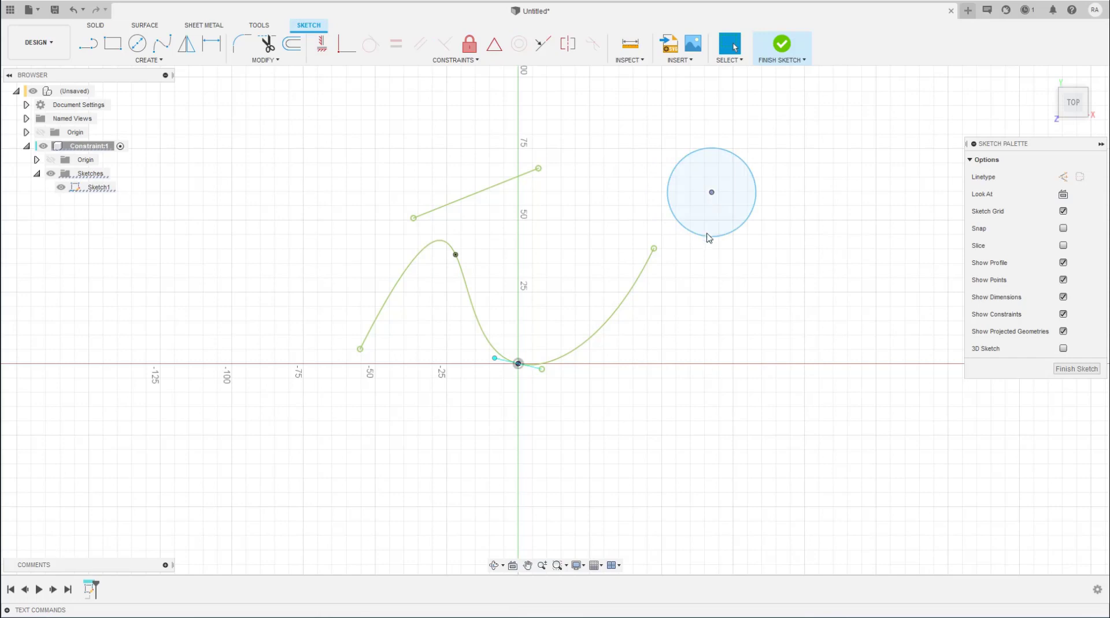
{"action": "left_click", "coordinate": [752, 190]}
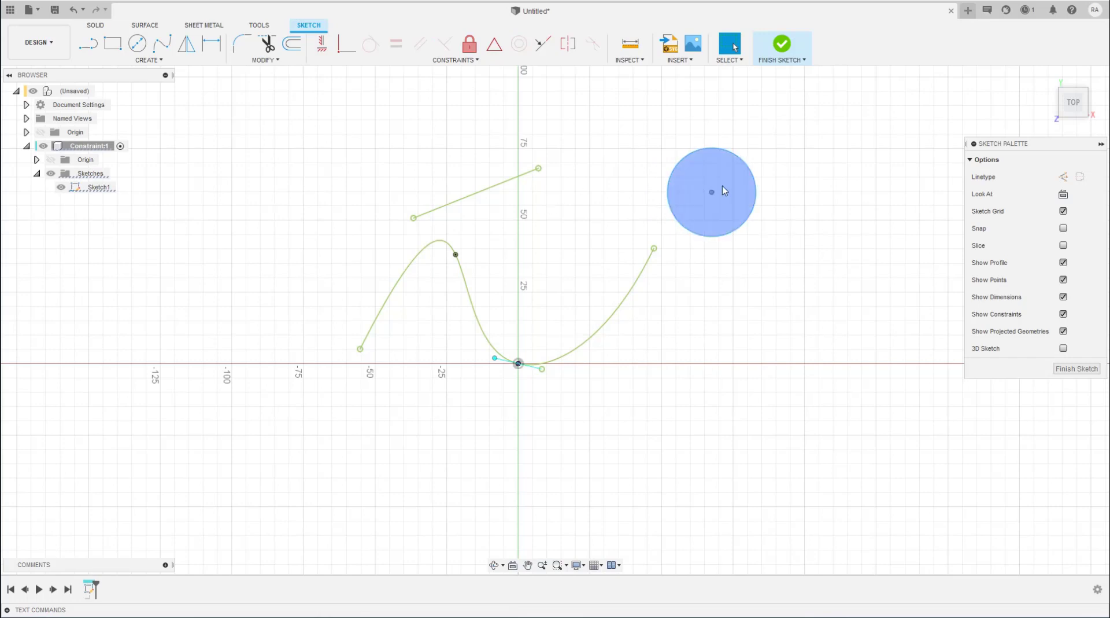
{"action": "left_click", "coordinate": [595, 262]}
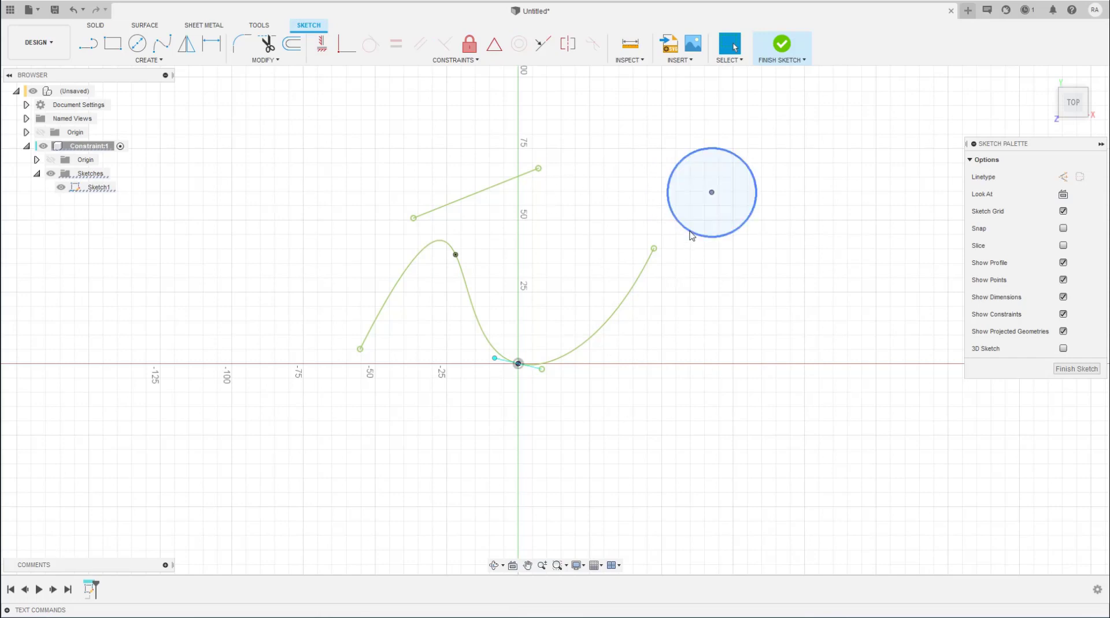
{"action": "left_click", "coordinate": [692, 234]}
- Fix the circle, release it again with Fix/UnFix, then select a fit point on the spline
{"action": "left_click", "coordinate": [470, 45]}
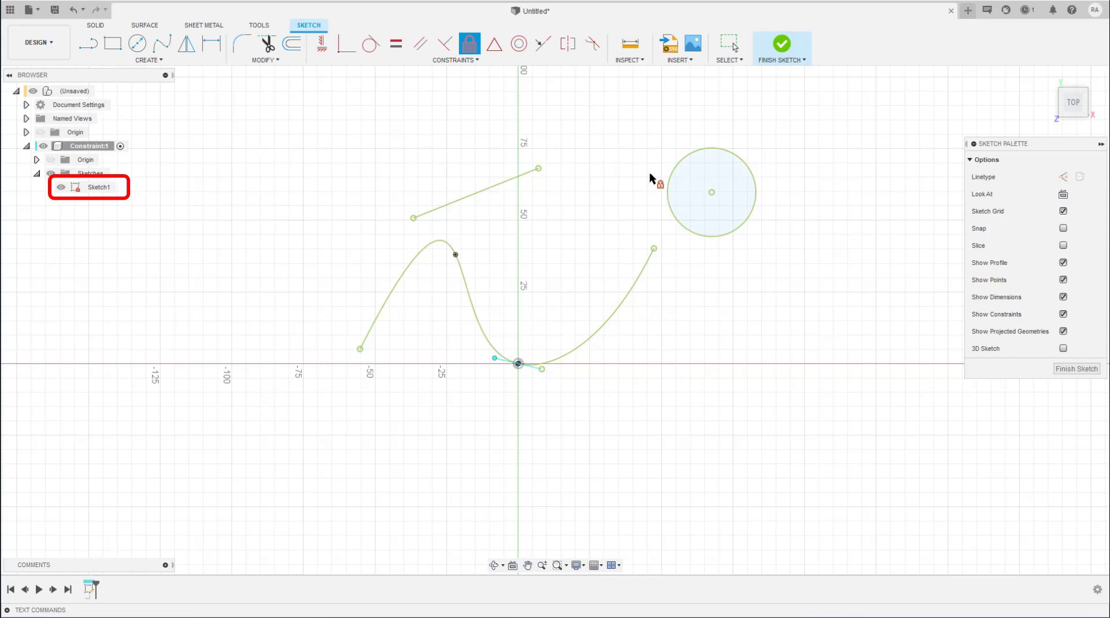
{"action": "key", "text": "Escape"}
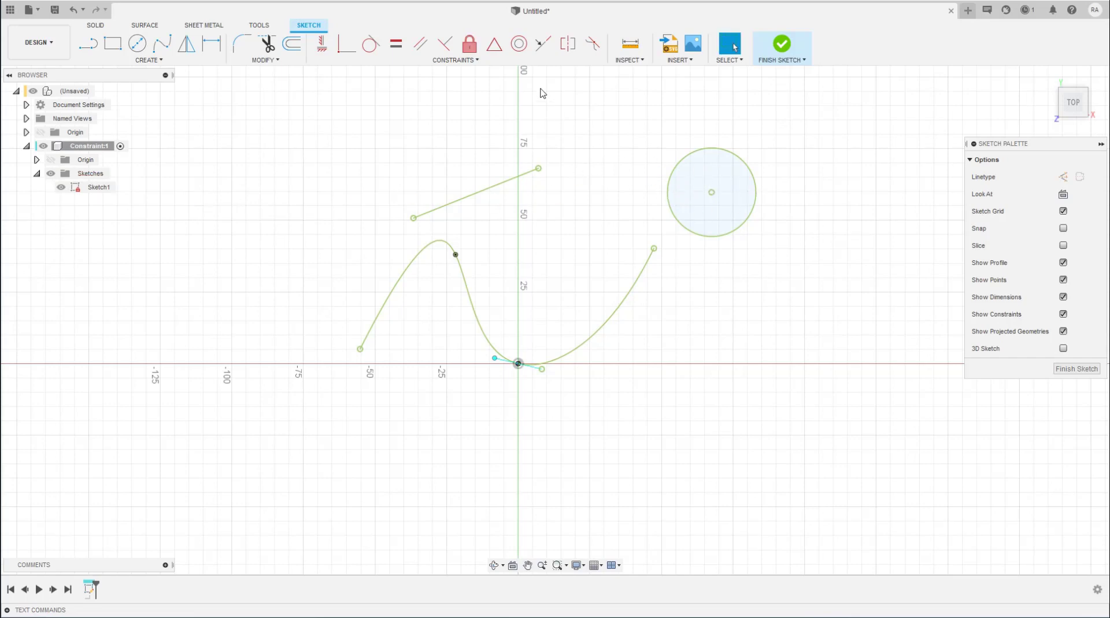
{"action": "left_click", "coordinate": [710, 197]}
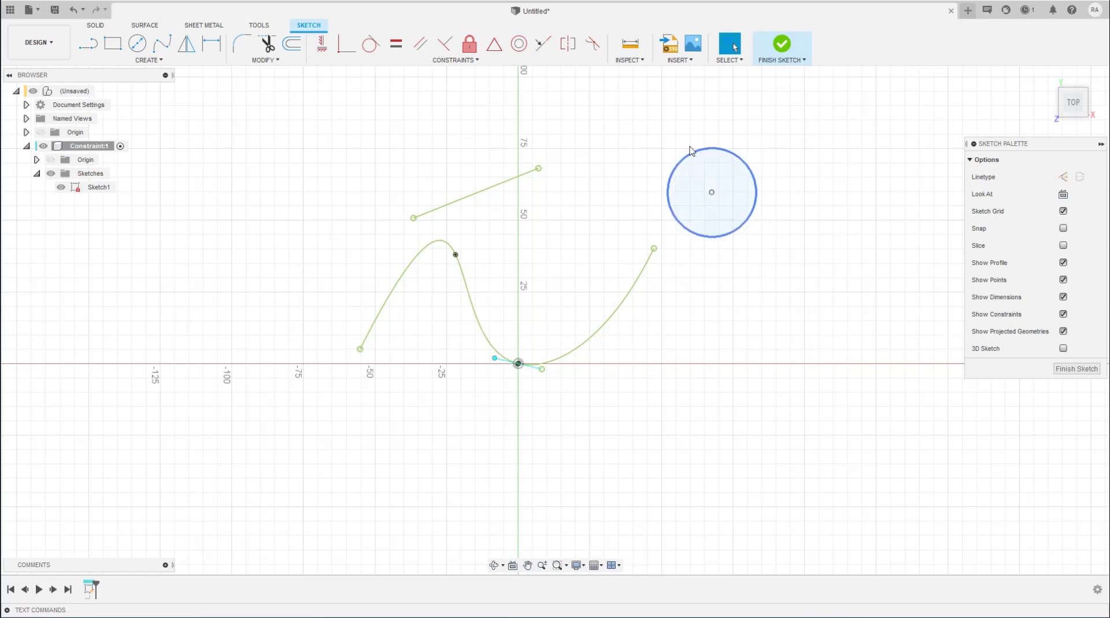
{"action": "left_click", "coordinate": [469, 43]}
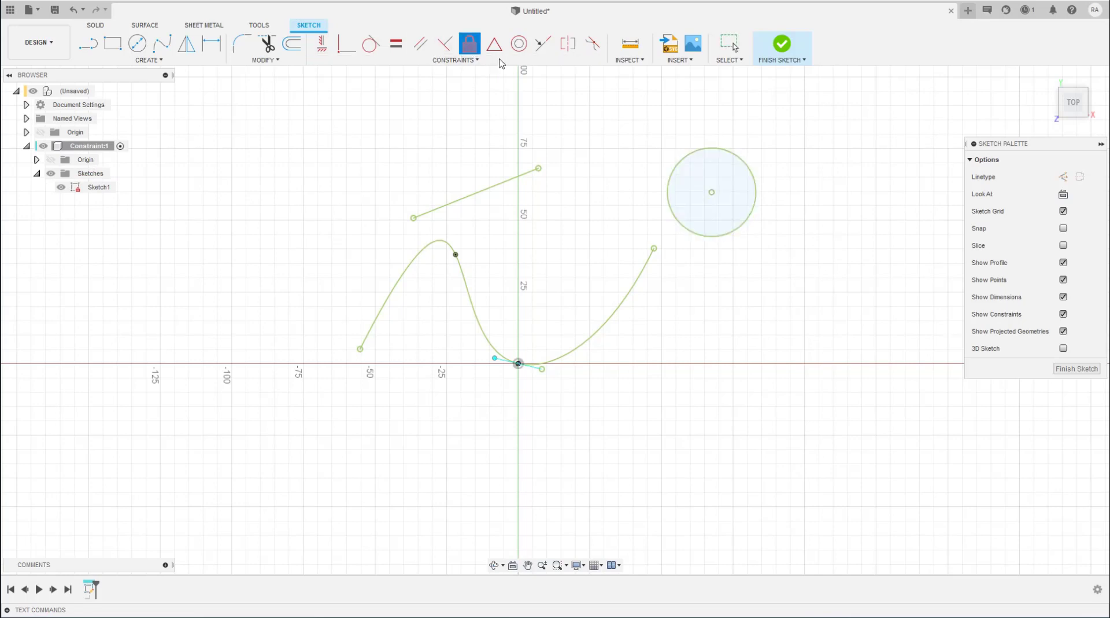
{"action": "left_click", "coordinate": [693, 153]}
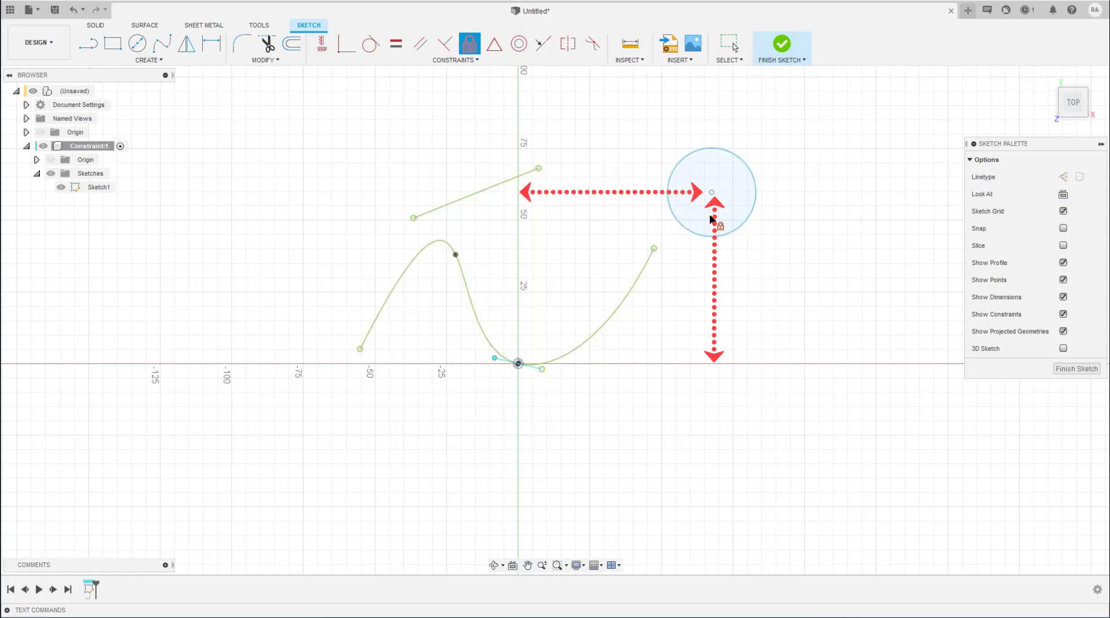
{"action": "key", "text": "Escape"}
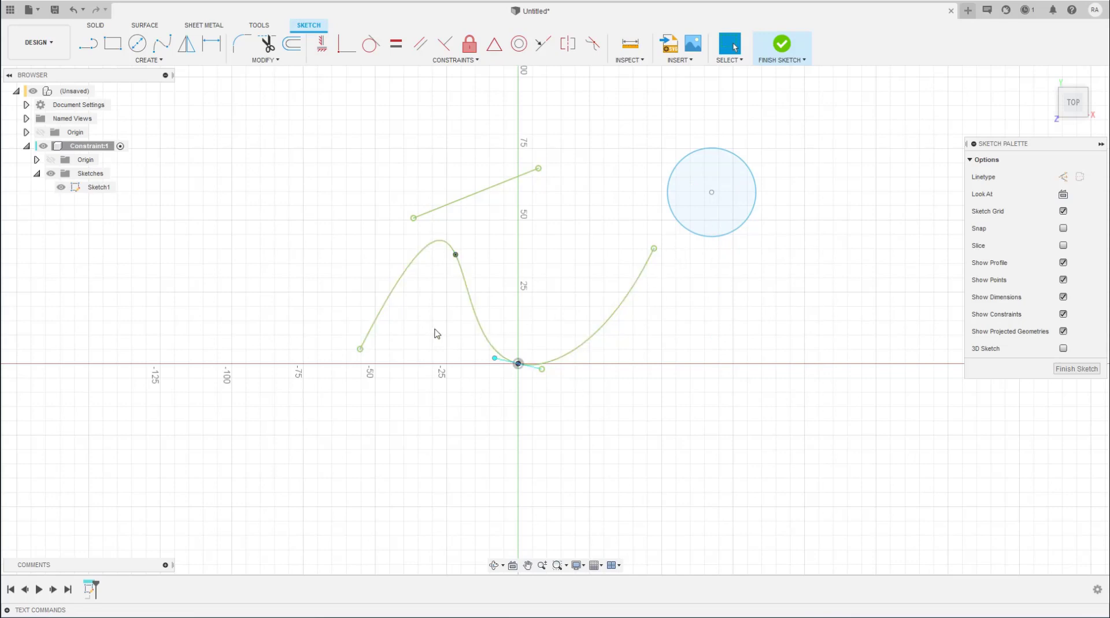
{"action": "left_click", "coordinate": [443, 257]}
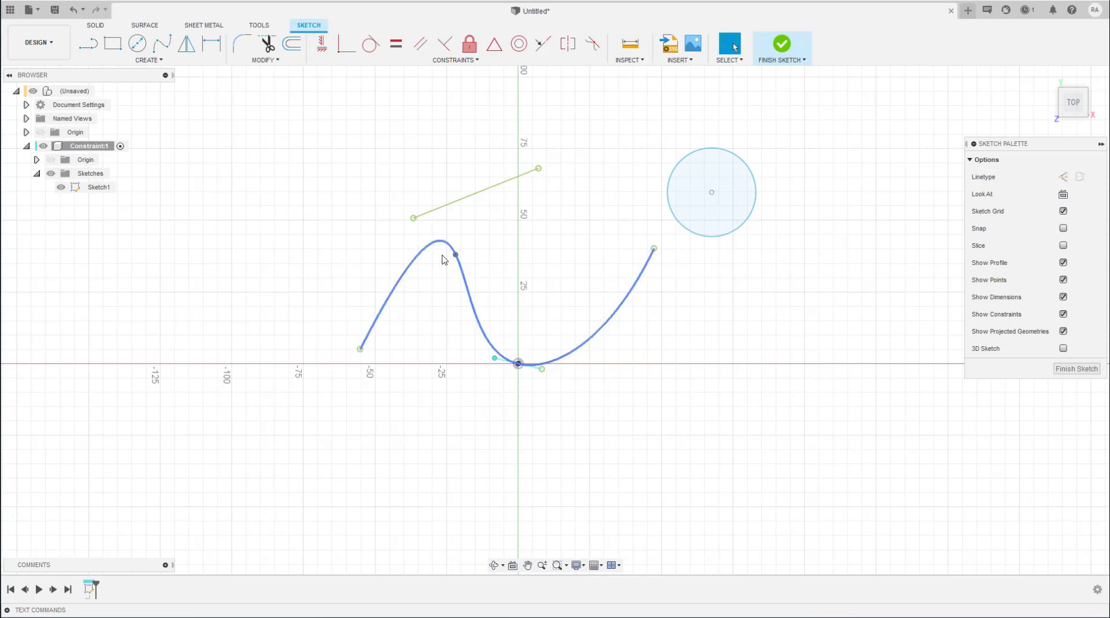
{"action": "left_click", "coordinate": [456, 255]}
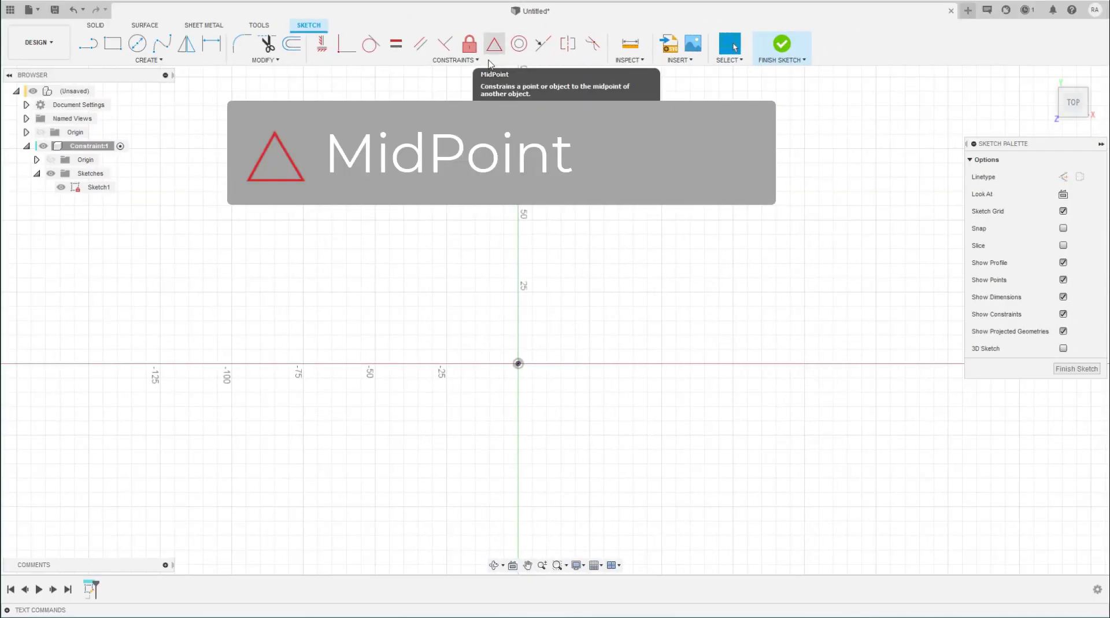
- Activate the MidPoint constraint from the Constraints panel
{"action": "left_click", "coordinate": [494, 49]}
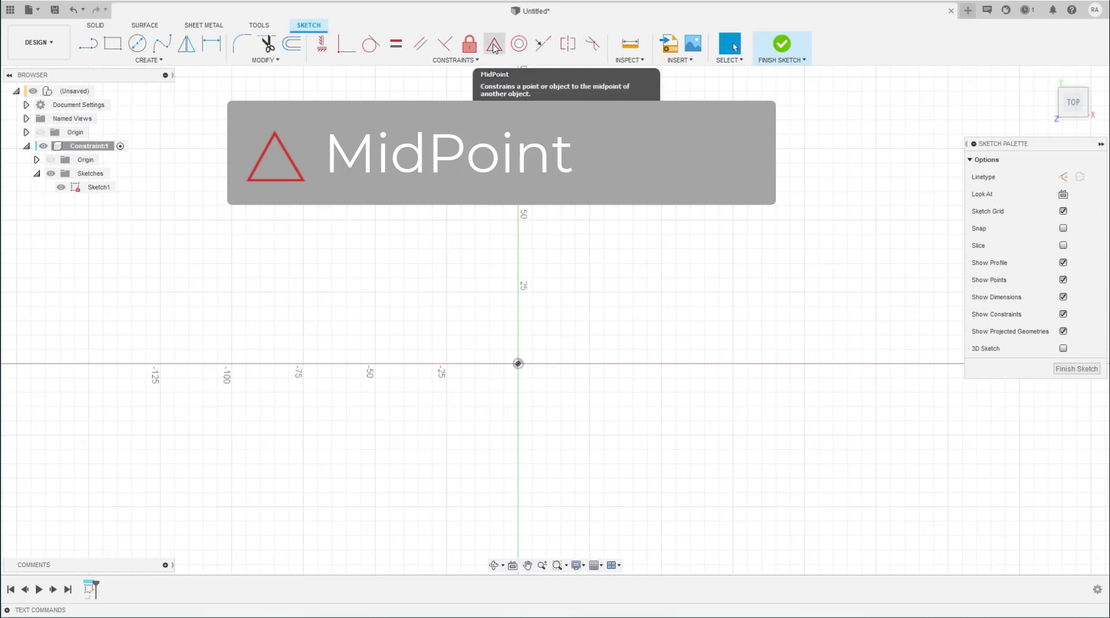
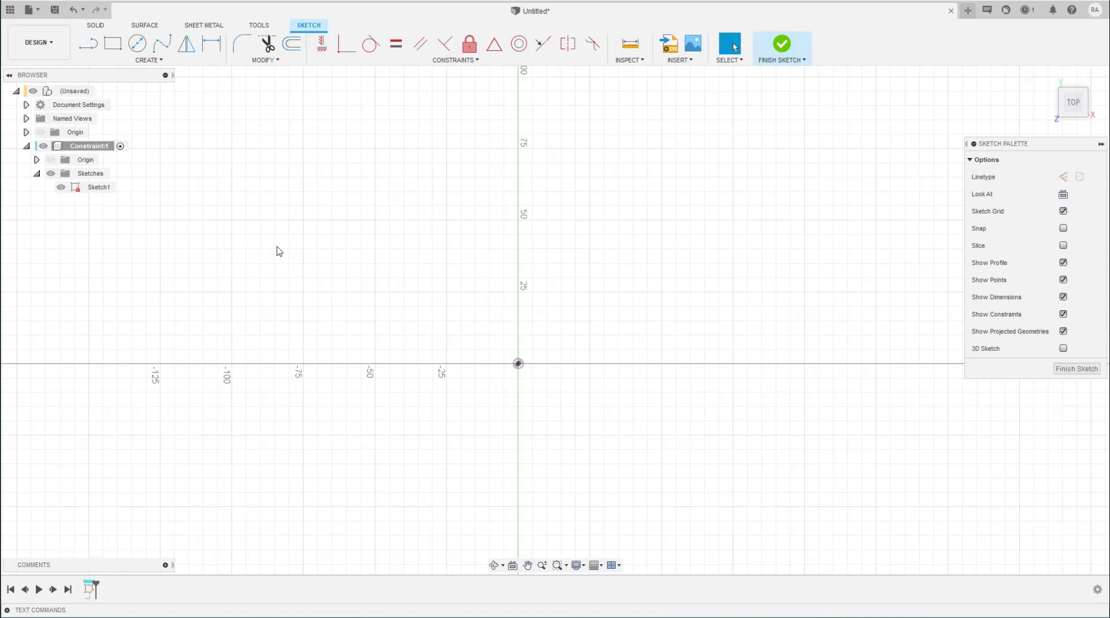
- Draw a centre rectangle anchored on the sketch origin
{"action": "left_click", "coordinate": [113, 44]}
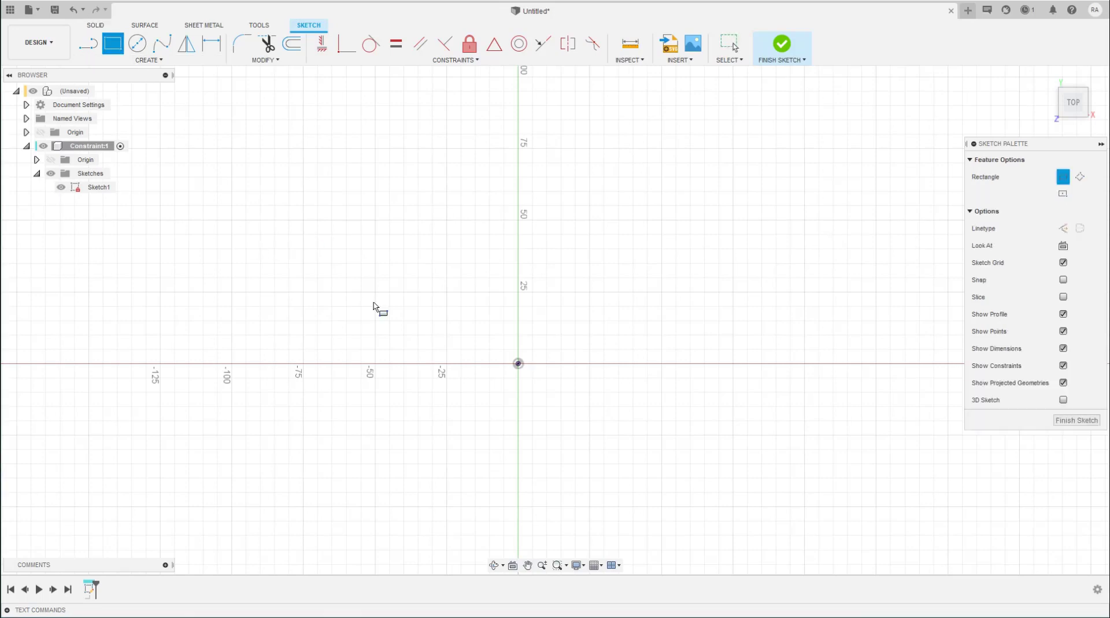
{"action": "left_click", "coordinate": [436, 317]}
{"action": "left_click", "coordinate": [619, 414]}
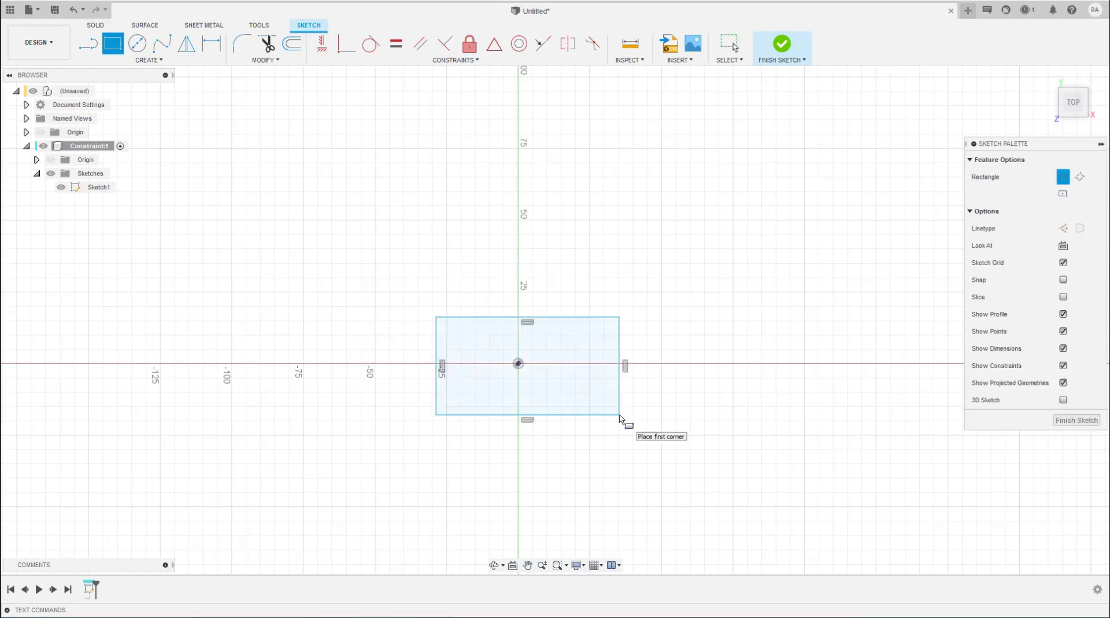
- Draw a trial diagonal line from the rectangle's top midpoint, then delete it
{"action": "key", "text": "l"}
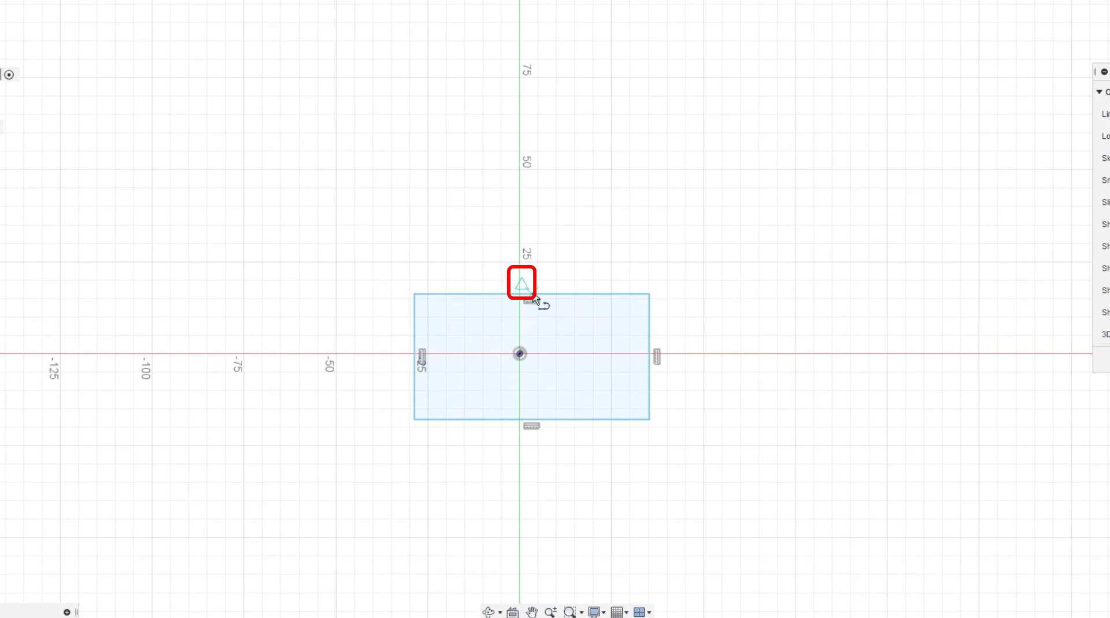
{"action": "left_click", "coordinate": [532, 294]}
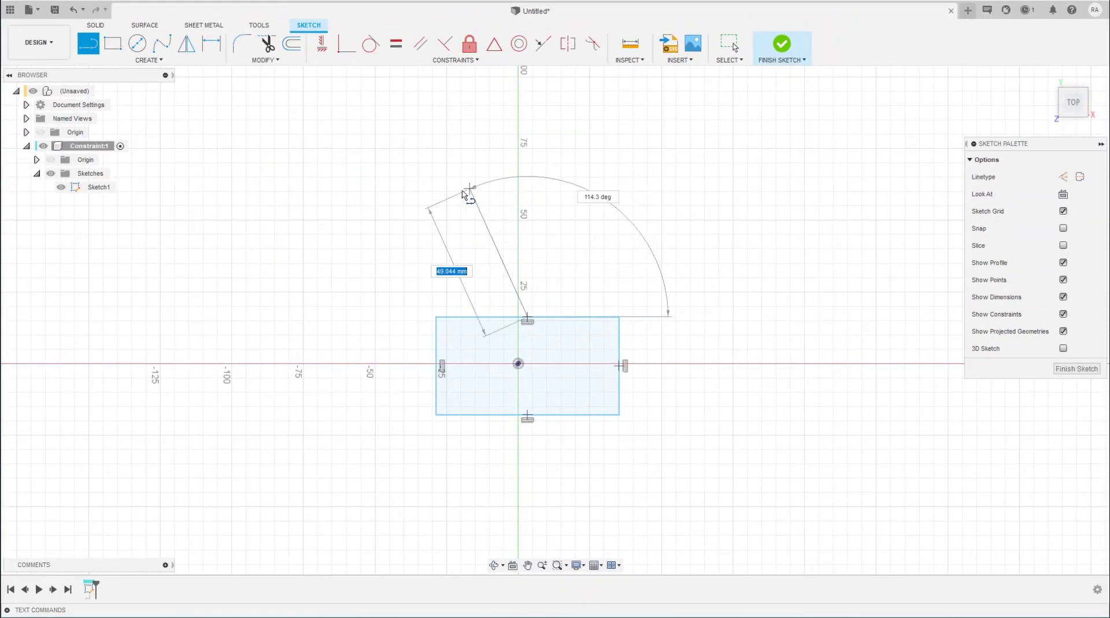
{"action": "left_click", "coordinate": [672, 190]}
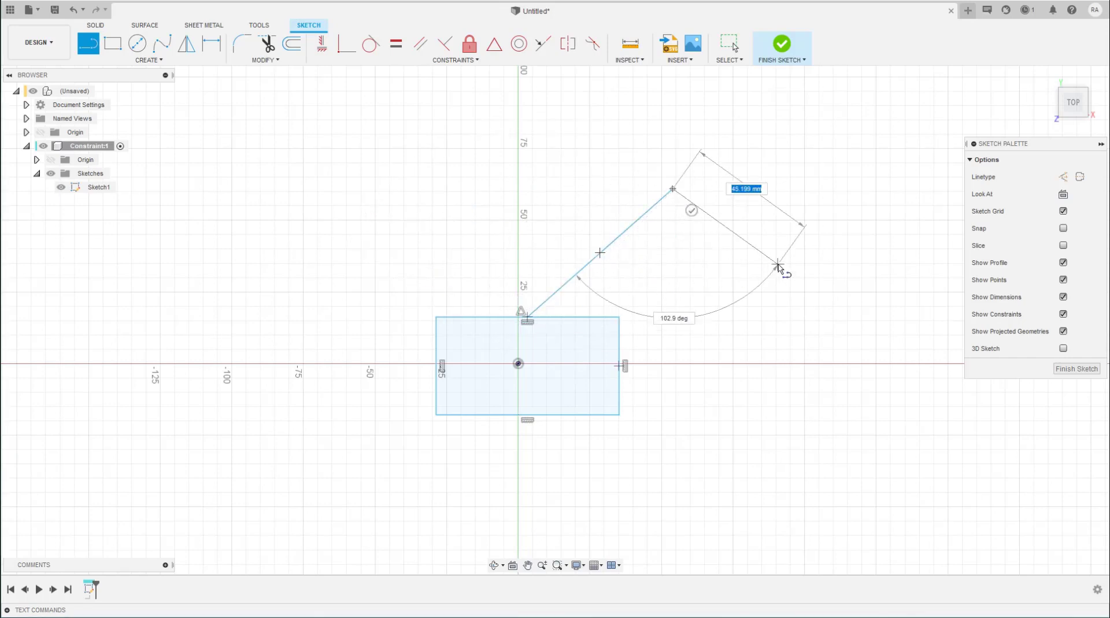
{"action": "key", "text": "Escape"}
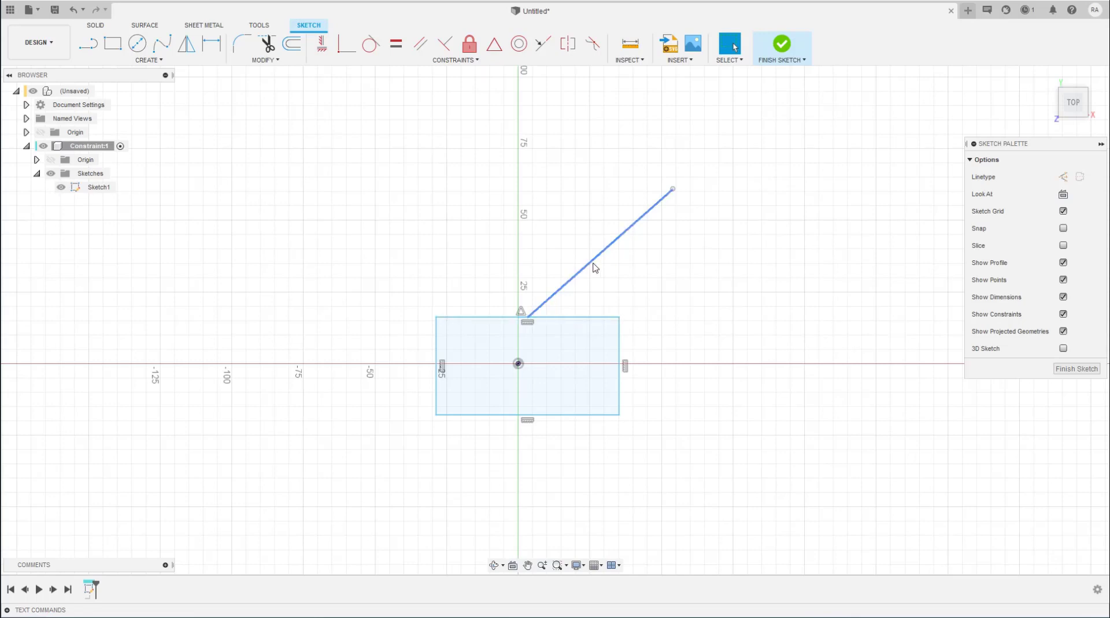
{"action": "left_click", "coordinate": [593, 263]}
{"action": "key", "text": "Delete"}
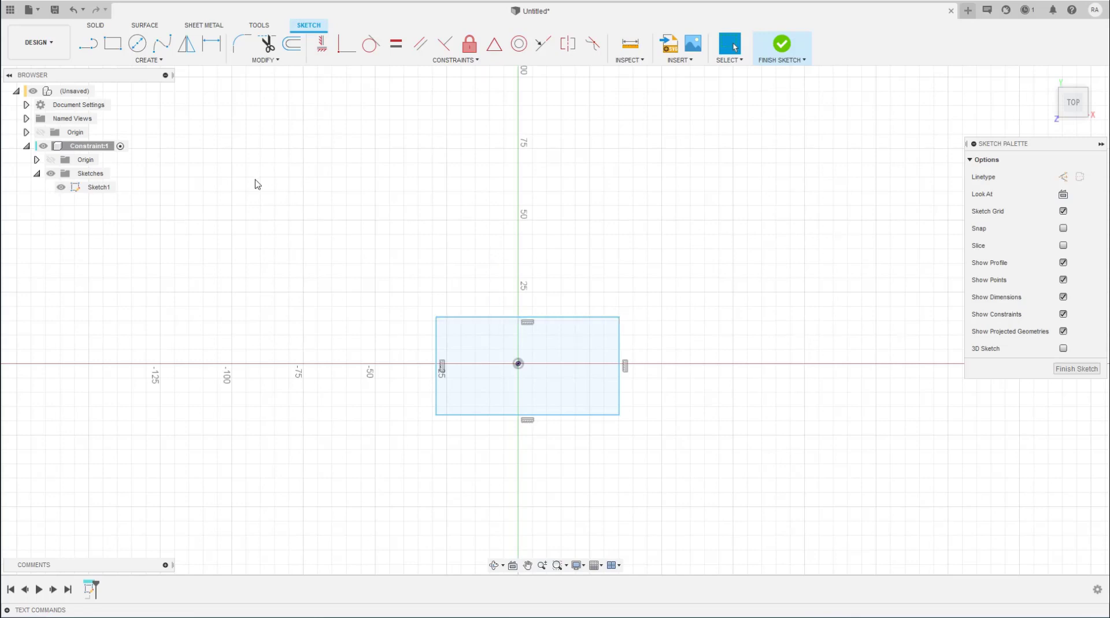
{"action": "left_click", "coordinate": [113, 43]}
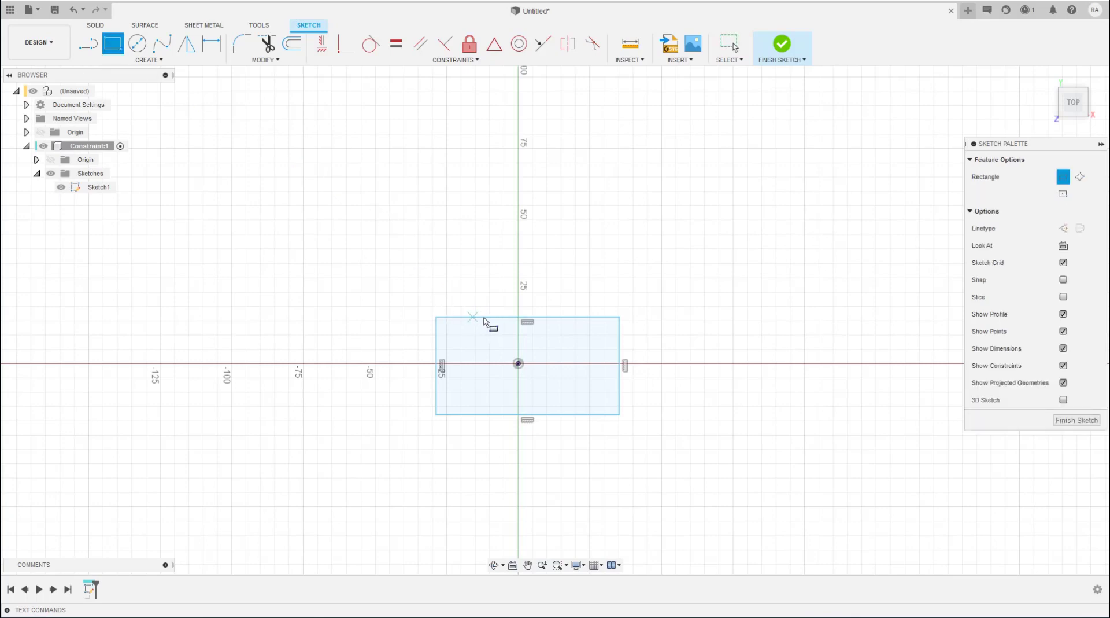
{"action": "left_click", "coordinate": [473, 317]}
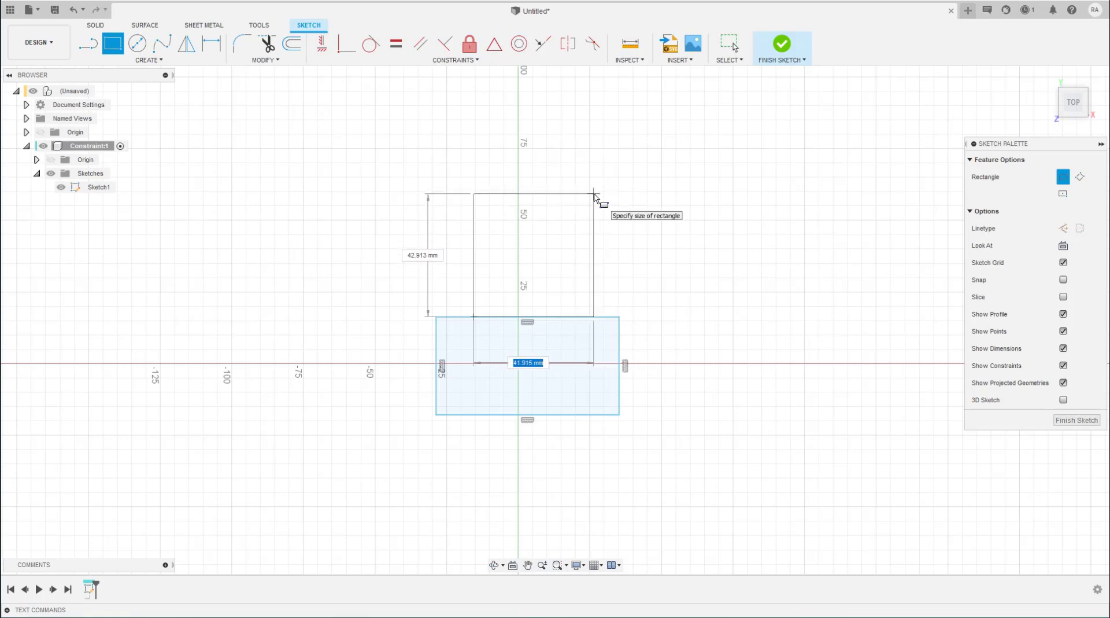
{"action": "left_click", "coordinate": [594, 195]}
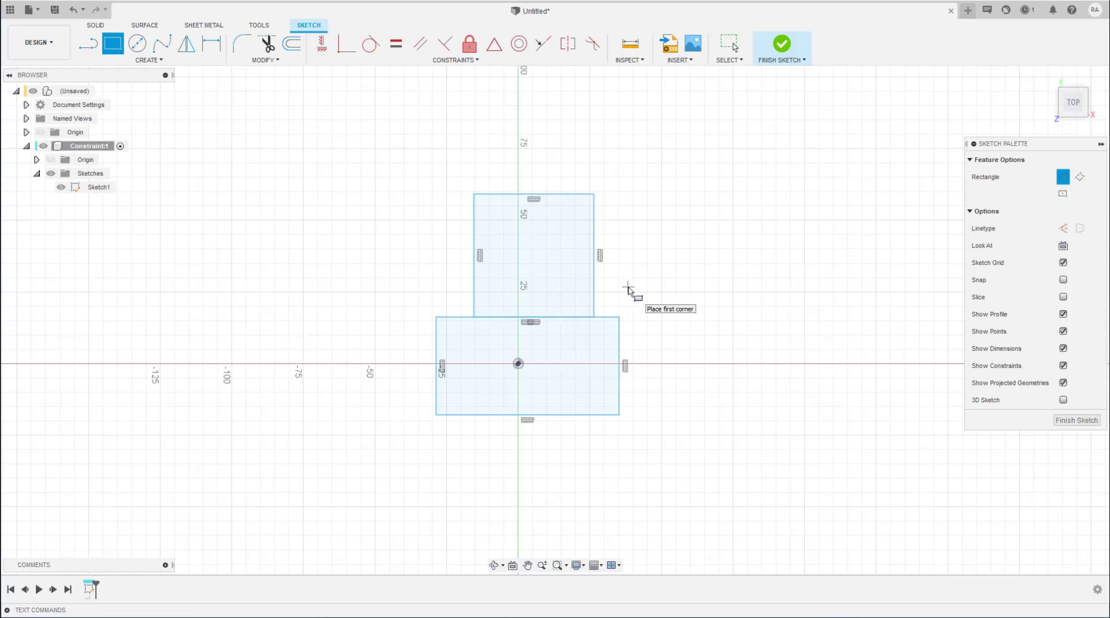
{"action": "key", "text": "Escape"}
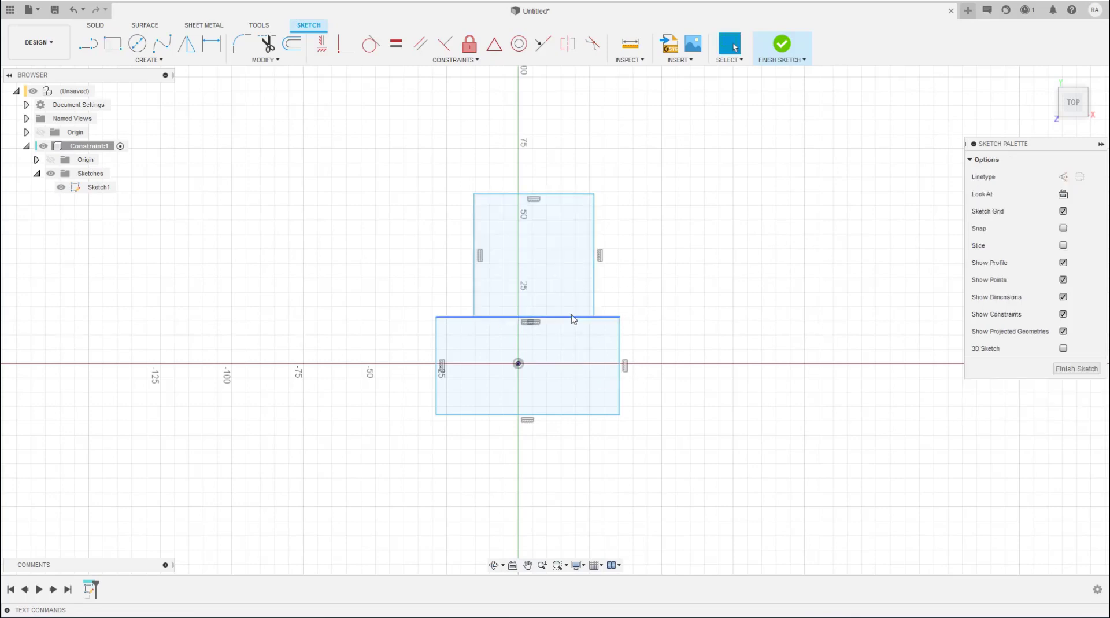
{"action": "scroll", "coordinate": [573, 319], "scroll_direction": "up", "scroll_amount": 2}
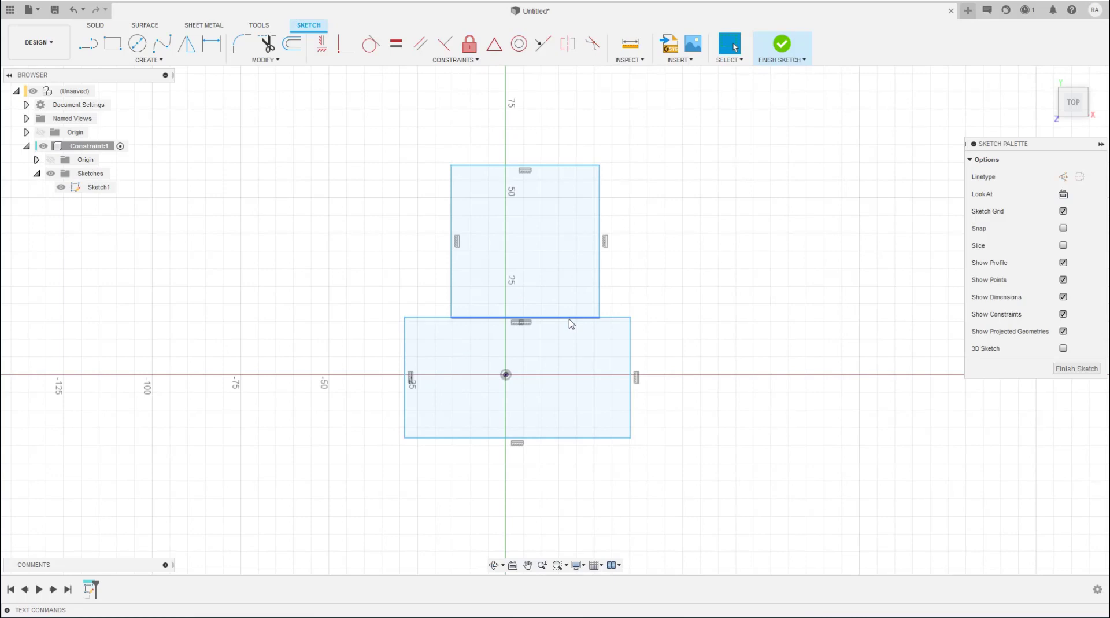
{"action": "left_click", "coordinate": [572, 322]}
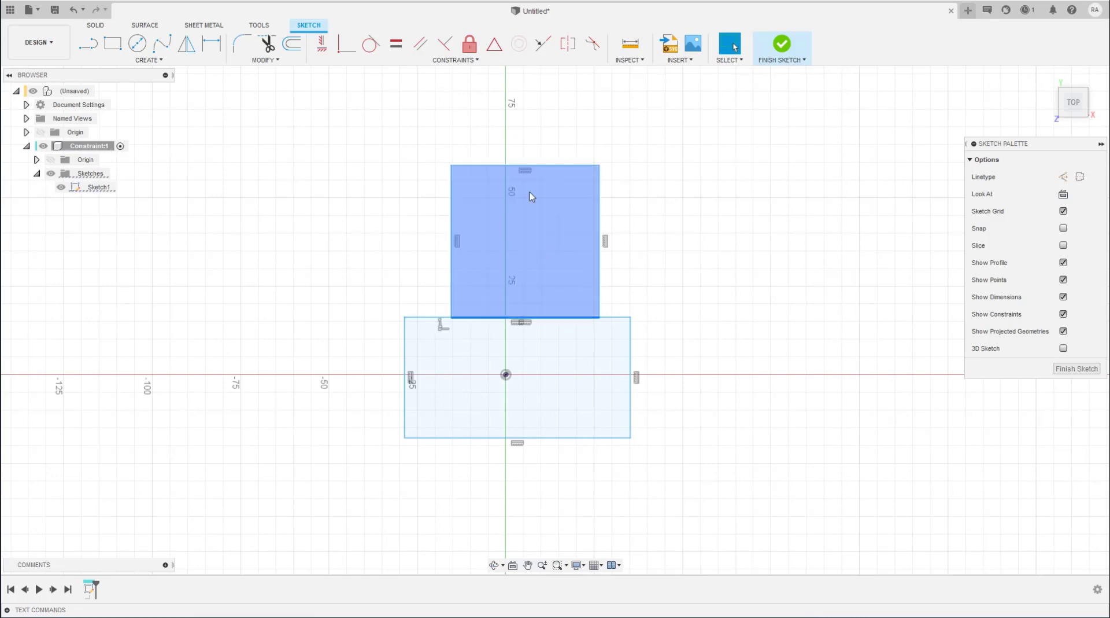
{"action": "left_click", "coordinate": [493, 47]}
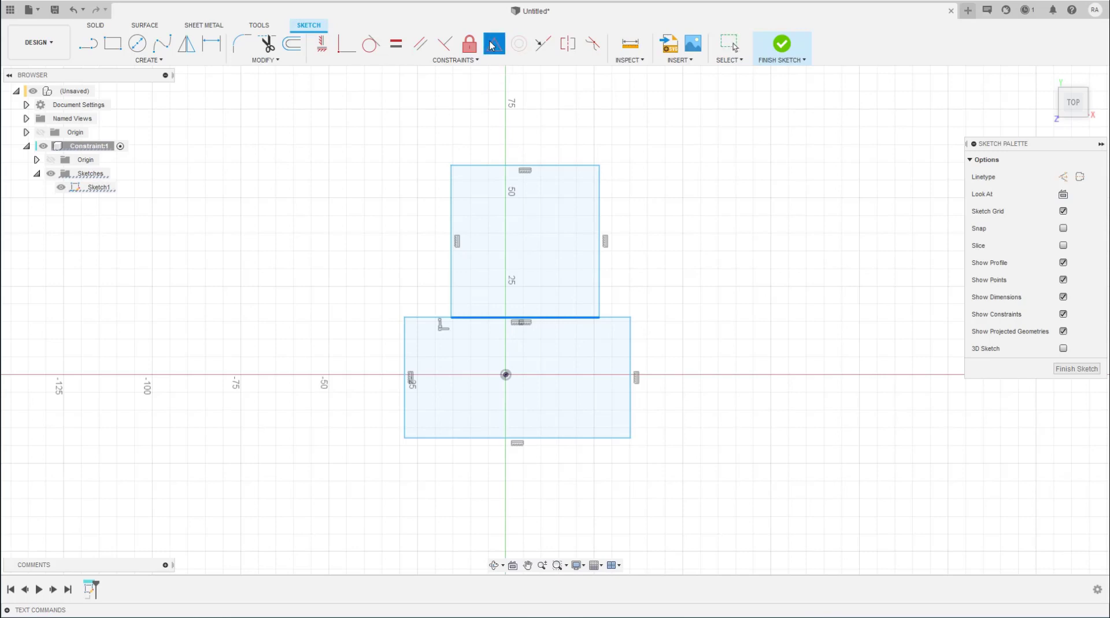
{"action": "left_click", "coordinate": [619, 322]}
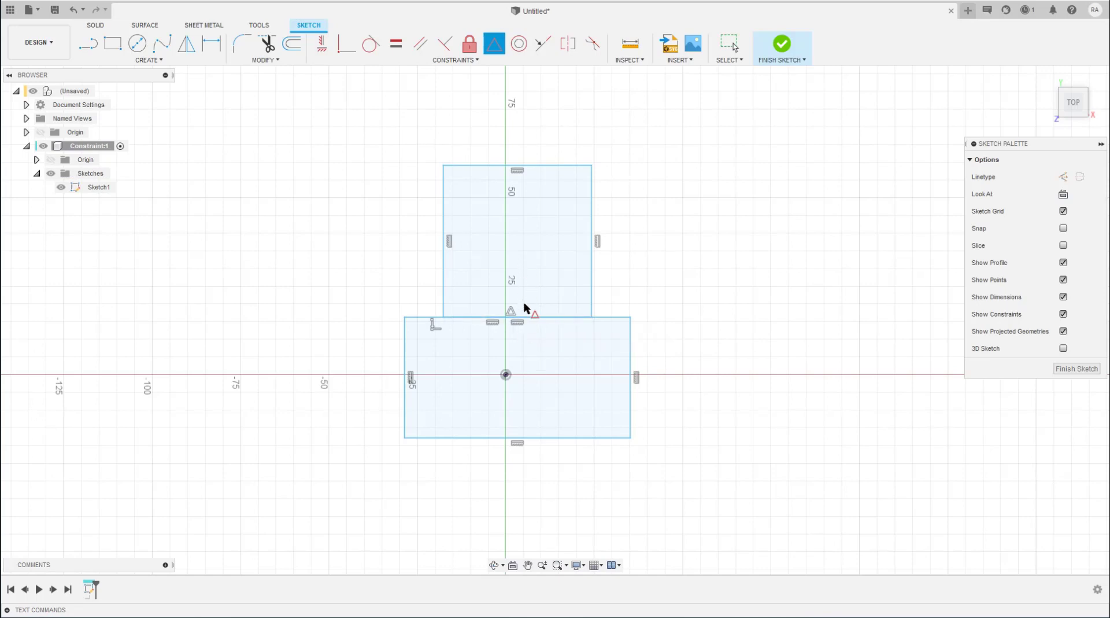
{"action": "key", "text": "Escape"}
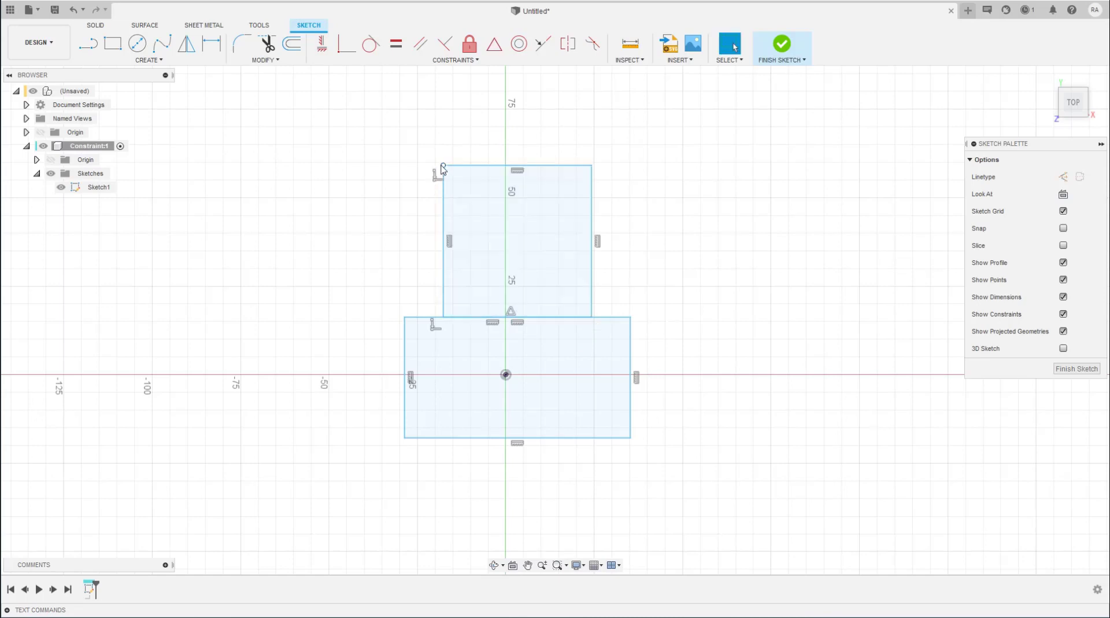
{"action": "left_click_drag", "start_coordinate": [443, 167], "coordinate": [461, 184]}
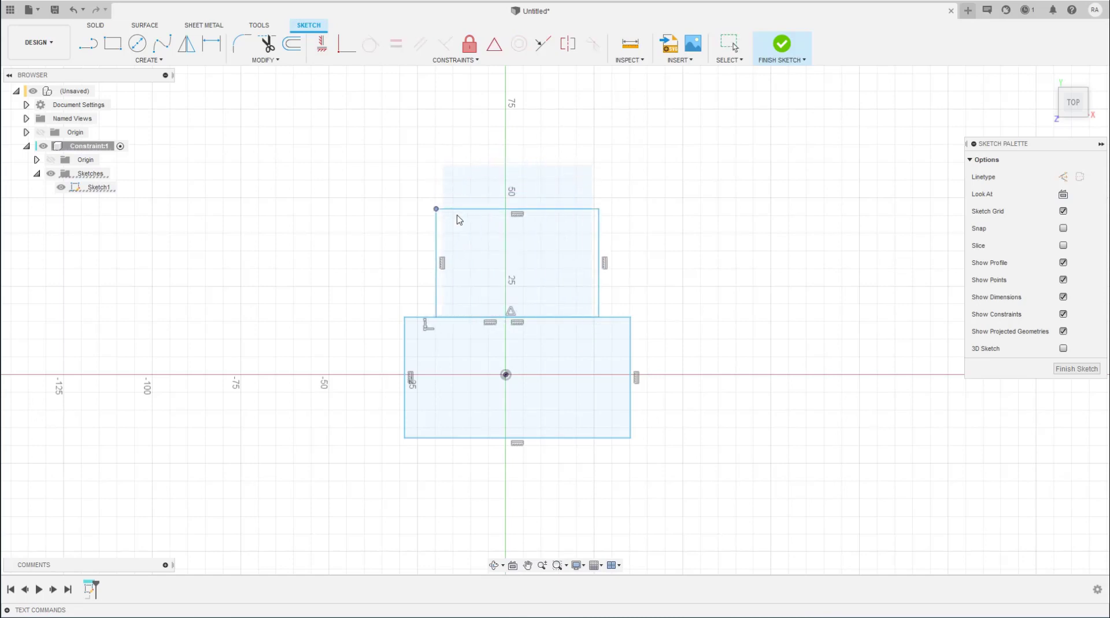
{"action": "left_click", "coordinate": [405, 392]}
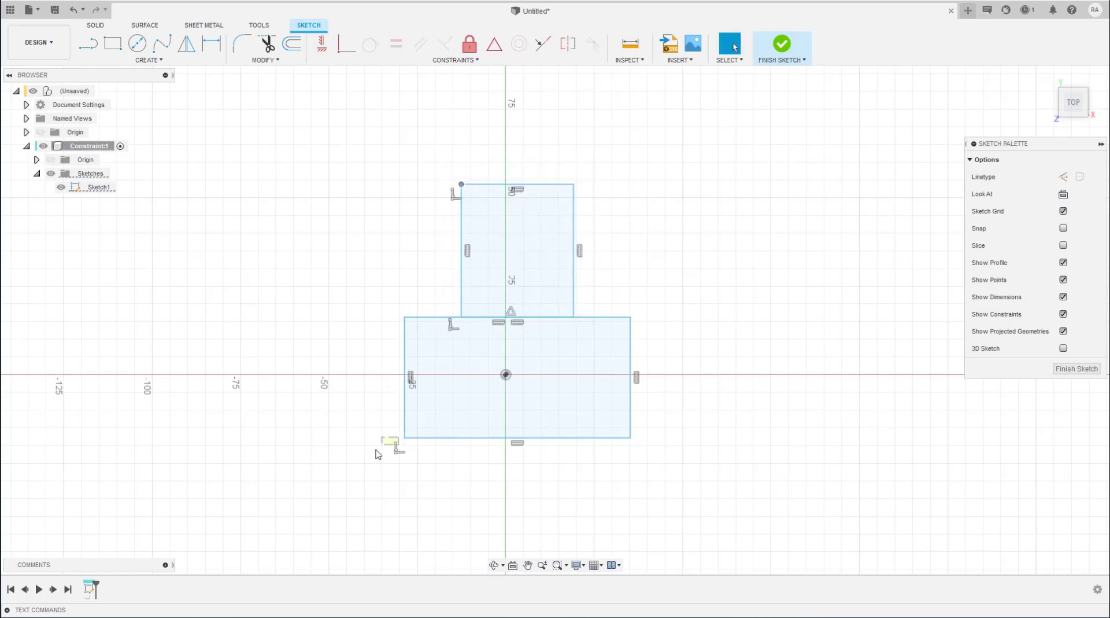
{"action": "left_click_drag", "start_coordinate": [405, 438], "coordinate": [404, 433]}
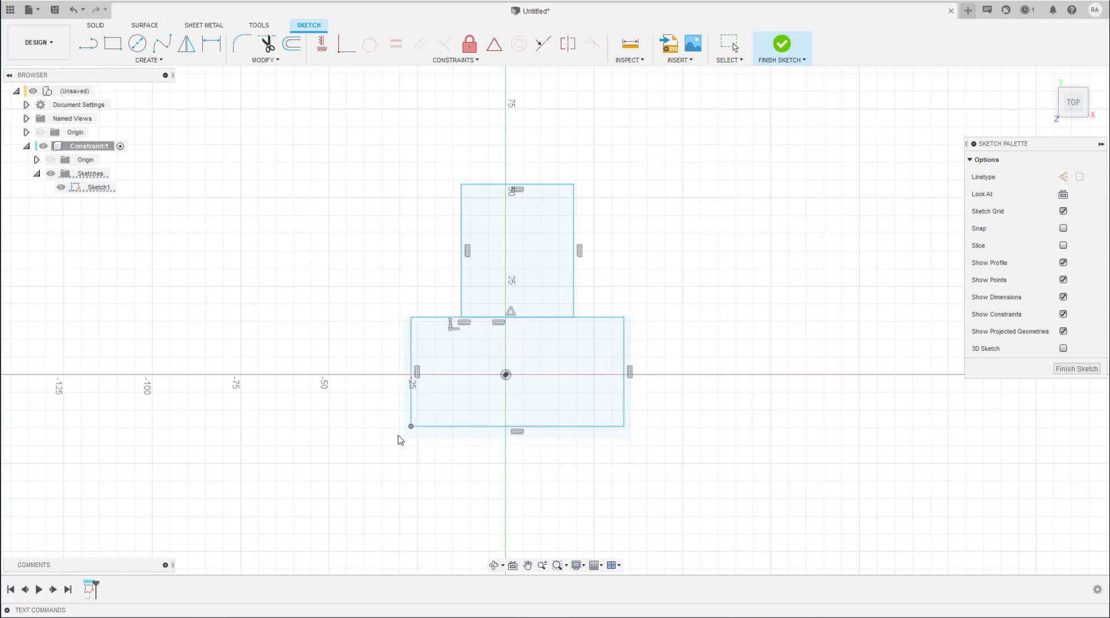
{"action": "left_click", "coordinate": [498, 315]}
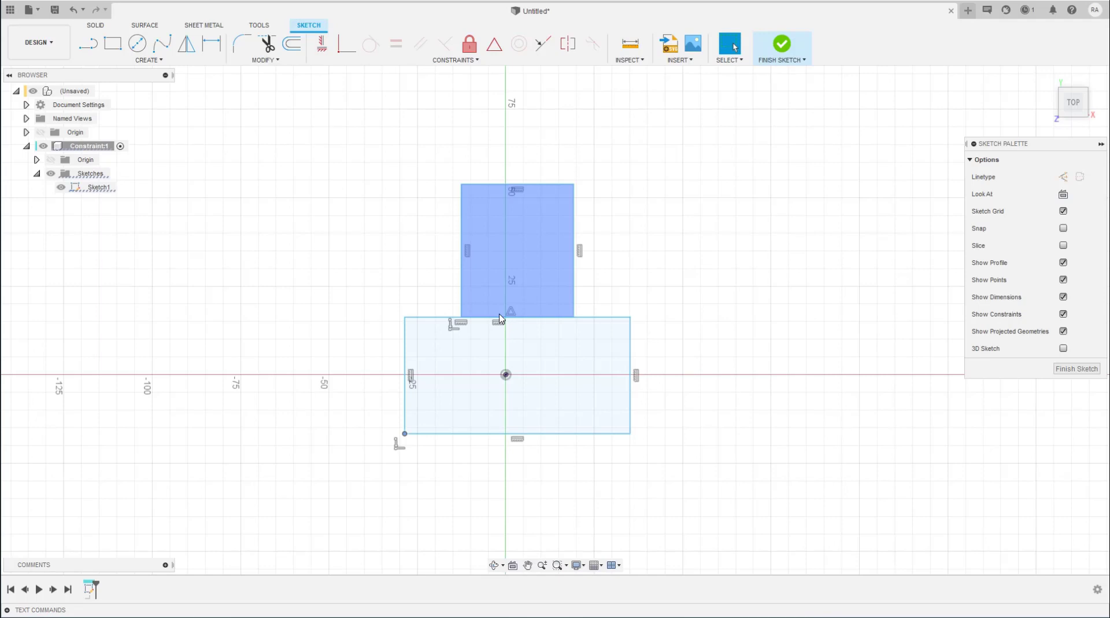
{"action": "key", "text": "ctrl+z"}
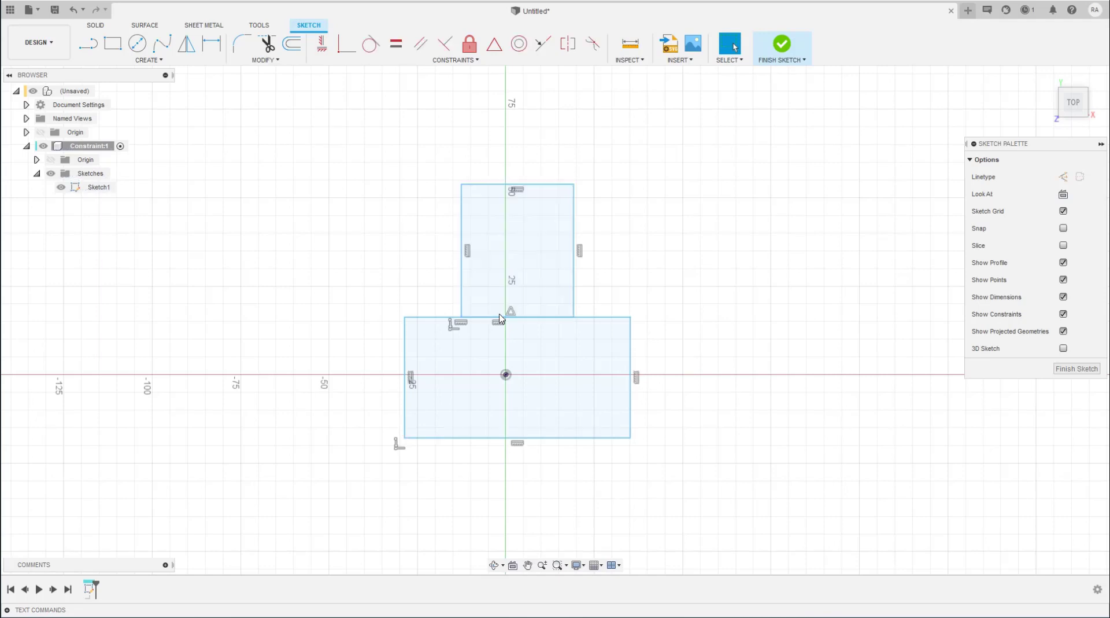
{"action": "key", "text": "ctrl+z"}
{"action": "key", "text": "ctrl+z"}
{"action": "key", "text": "ctrl+z"}
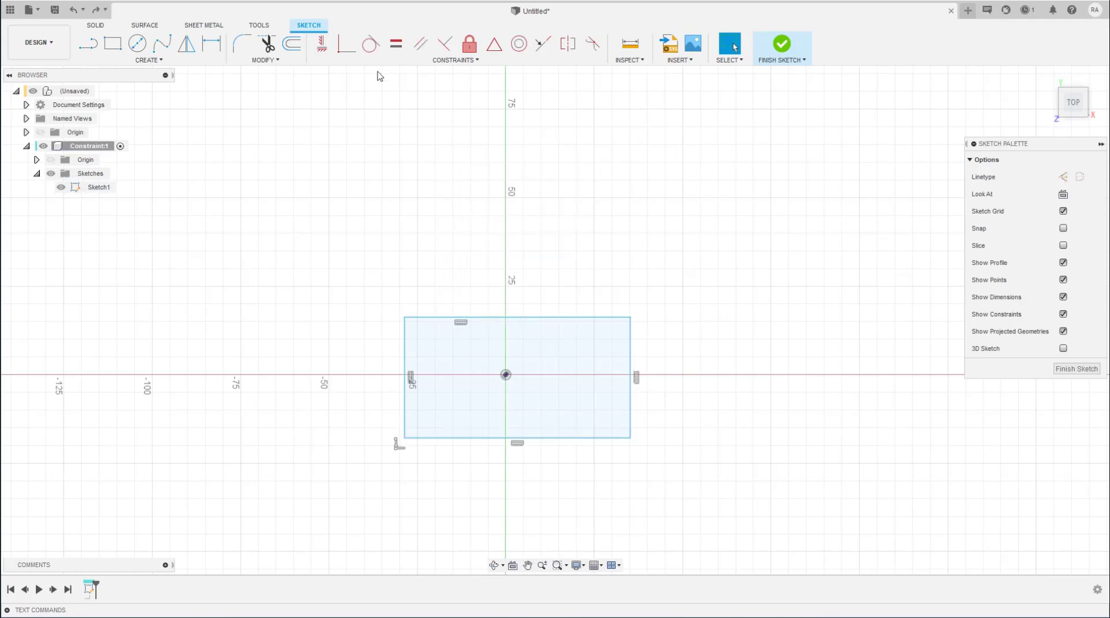
- Draw a second rectangle above the first and midpoint-constrain it to the shared edge
{"action": "left_click", "coordinate": [111, 44]}
{"action": "left_click", "coordinate": [451, 200]}
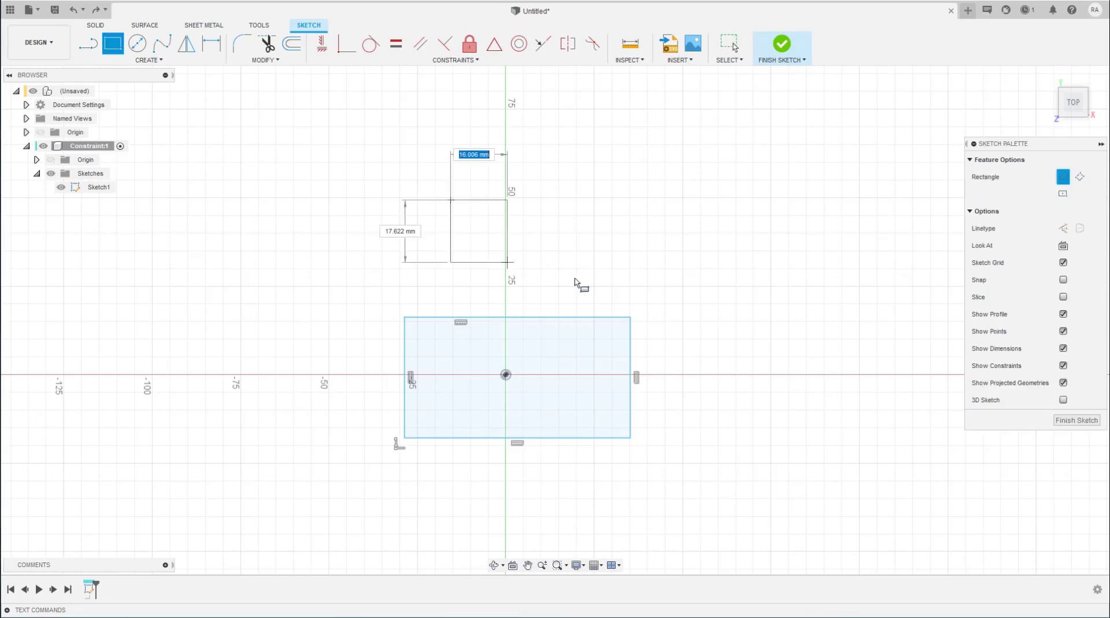
{"action": "left_click", "coordinate": [597, 295]}
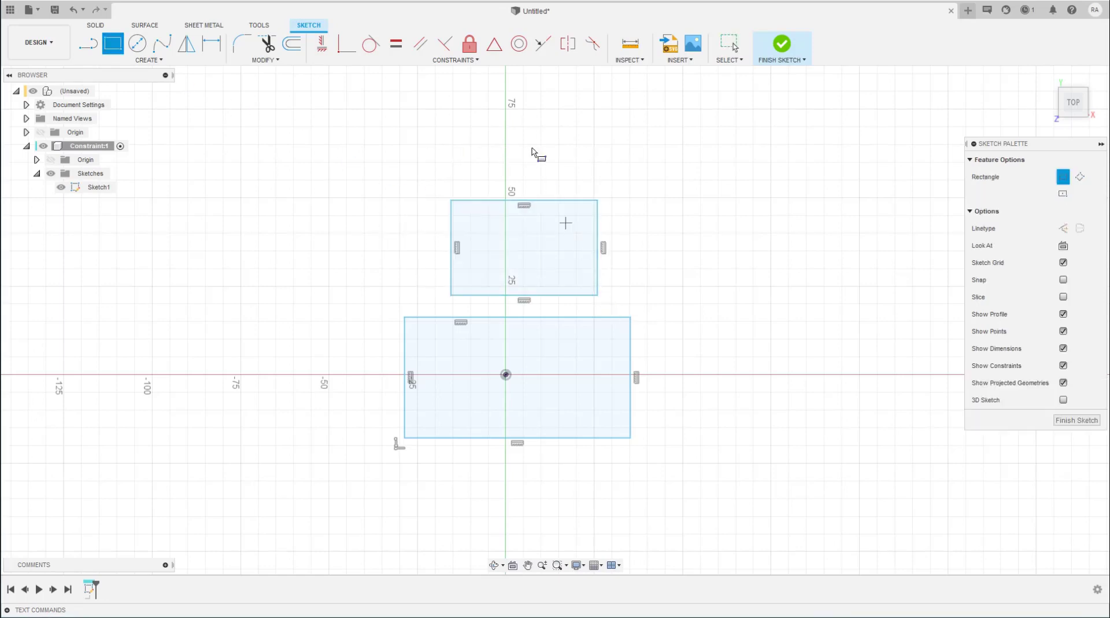
{"action": "left_click", "coordinate": [494, 44]}
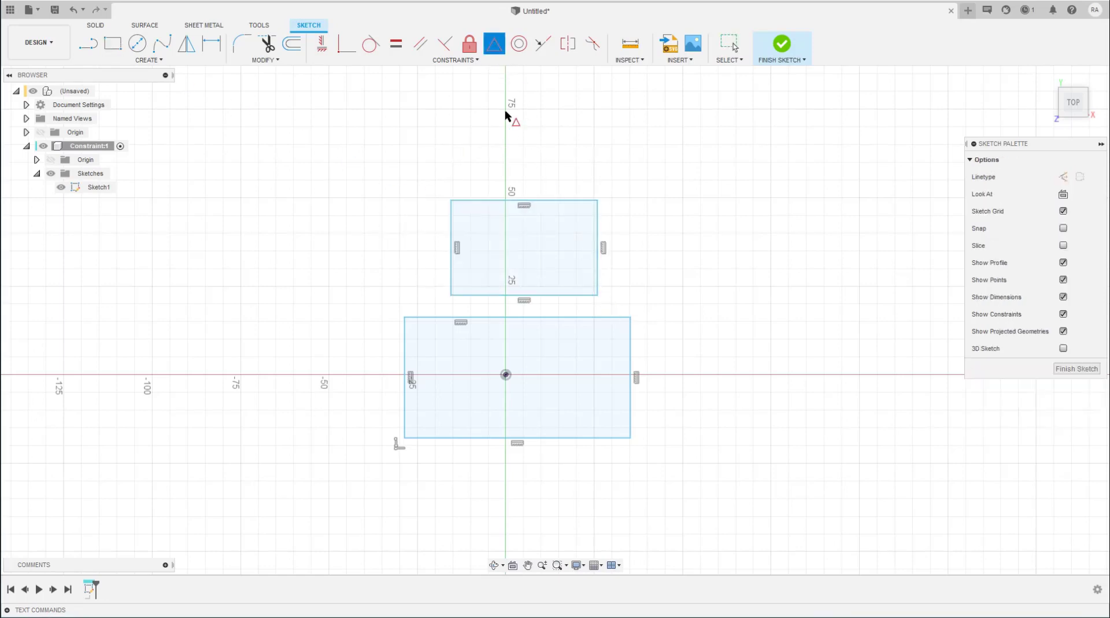
{"action": "left_click", "coordinate": [556, 296]}
{"action": "left_click", "coordinate": [544, 317]}
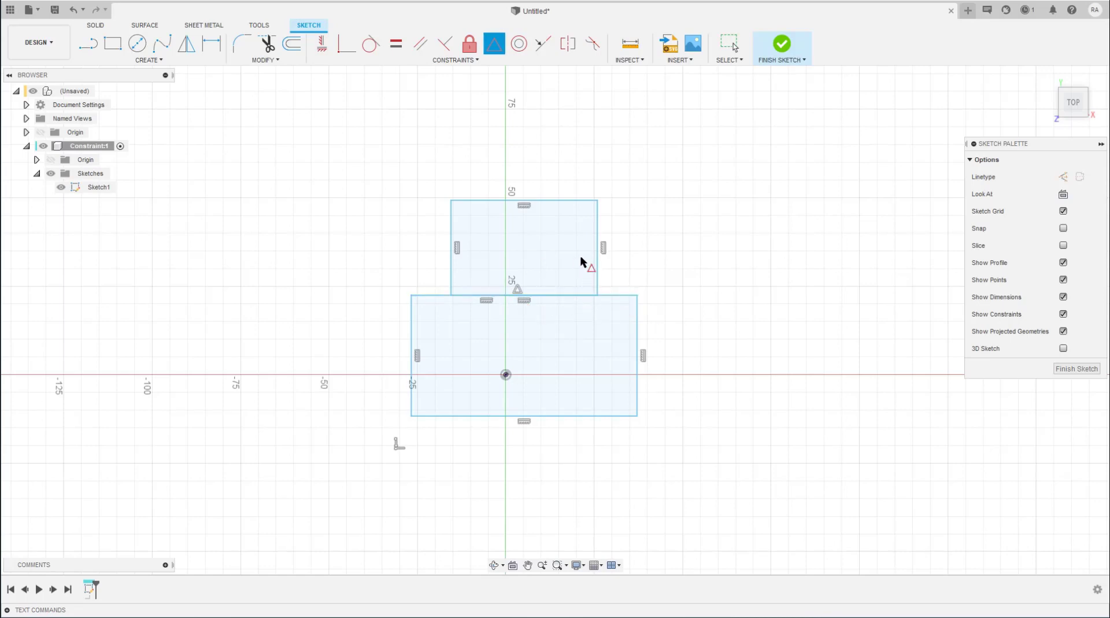
{"action": "key", "text": "Escape"}
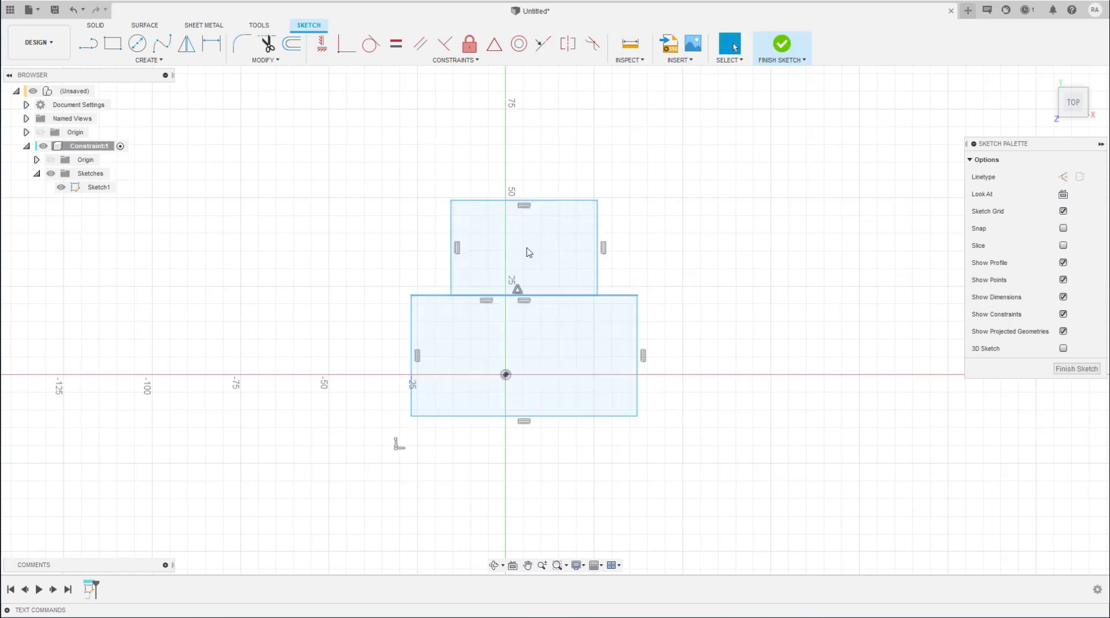
- Undo the upper rectangle and diagonal line, then window-select the remaining rectangle
{"action": "key", "text": "ctrl+z"}
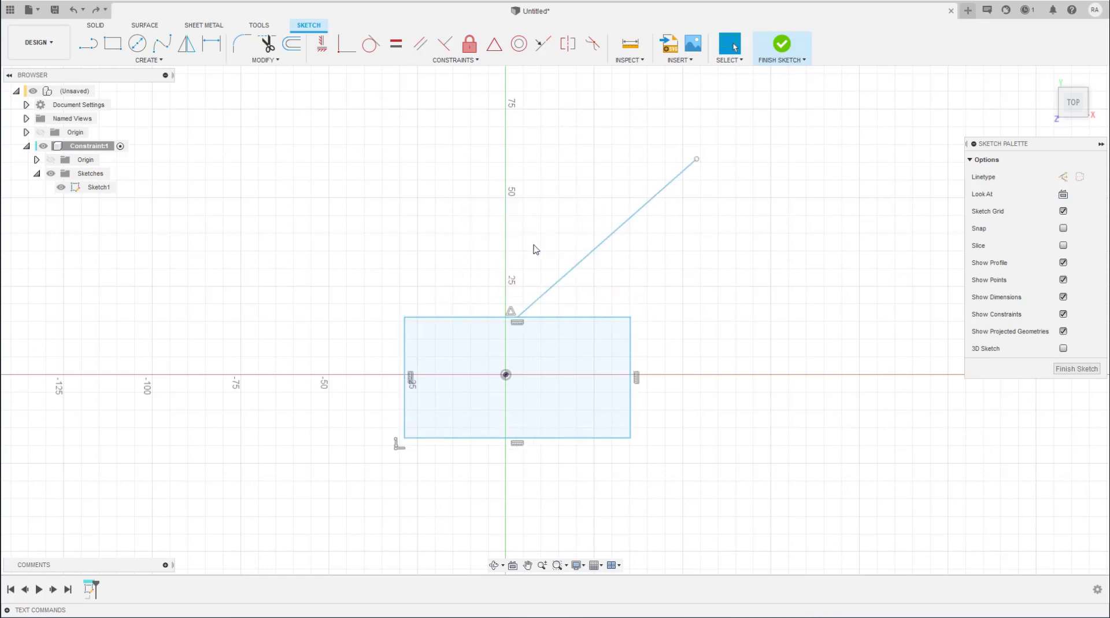
{"action": "key", "text": "ctrl+z"}
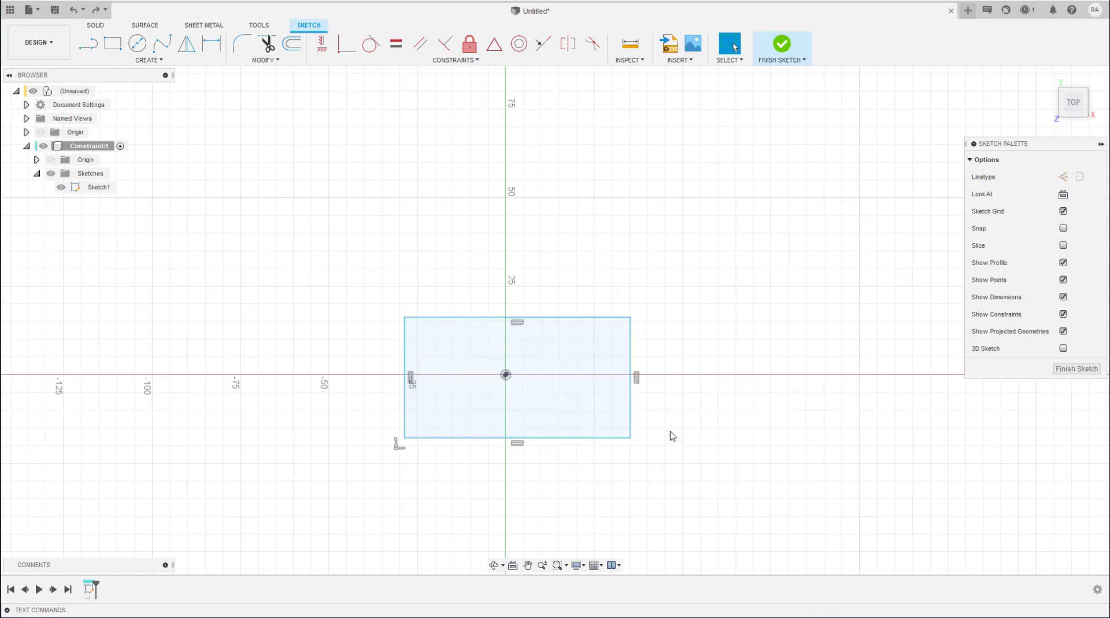
{"action": "left_click_drag", "start_coordinate": [671, 467], "coordinate": [304, 283]}
- Delete the old rectangle and draw a new centre rectangle on the origin
{"action": "key", "text": "Delete"}
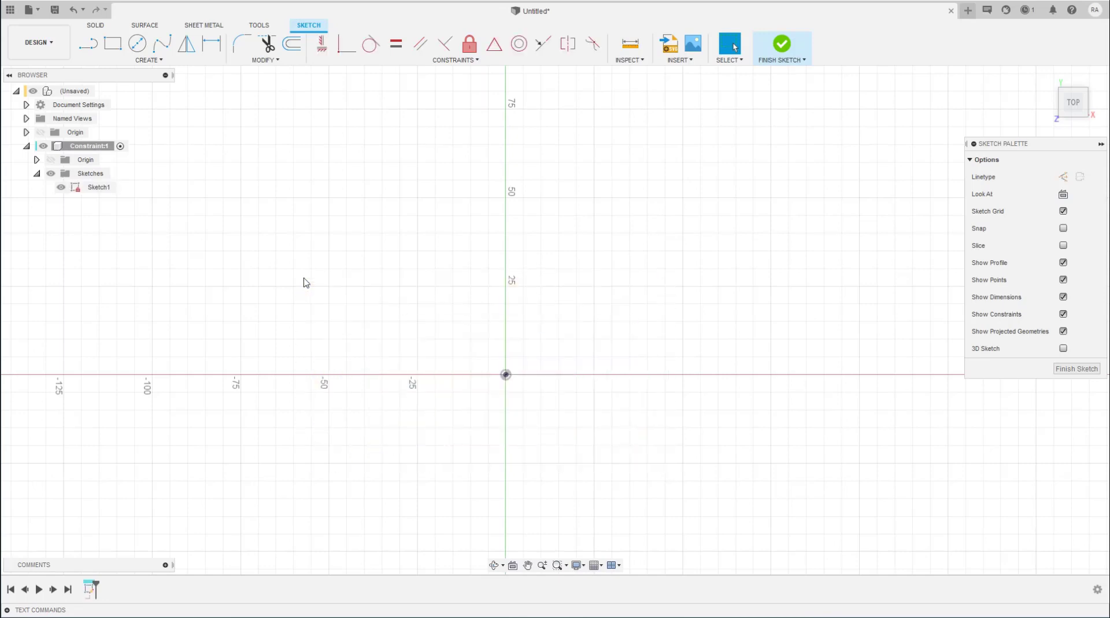
{"action": "key", "text": "r"}
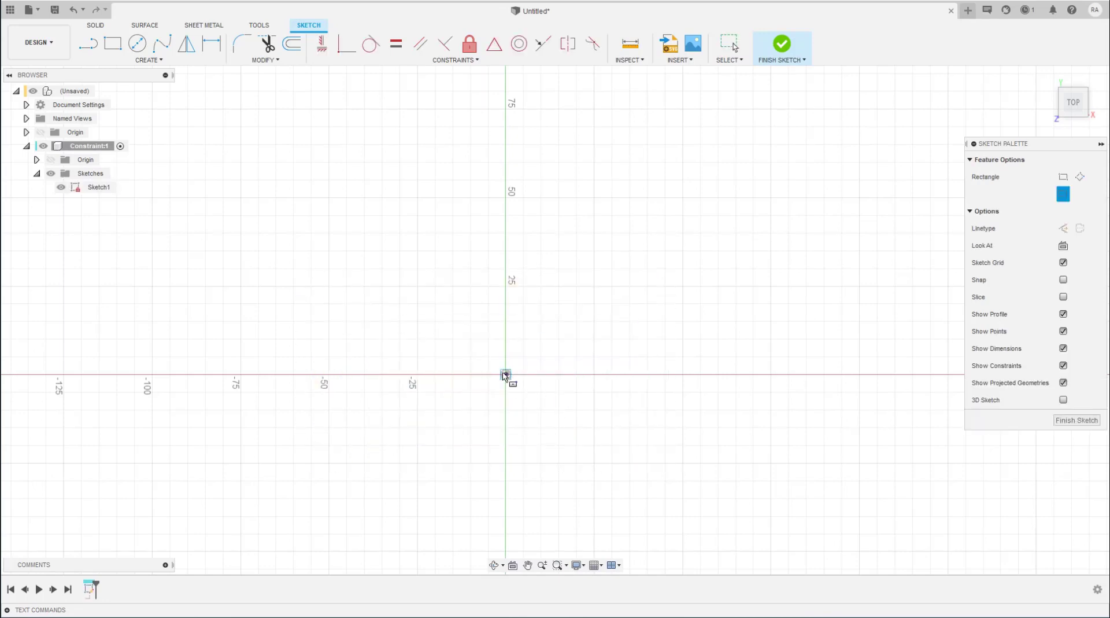
{"action": "left_click", "coordinate": [506, 374]}
{"action": "left_click", "coordinate": [584, 429]}
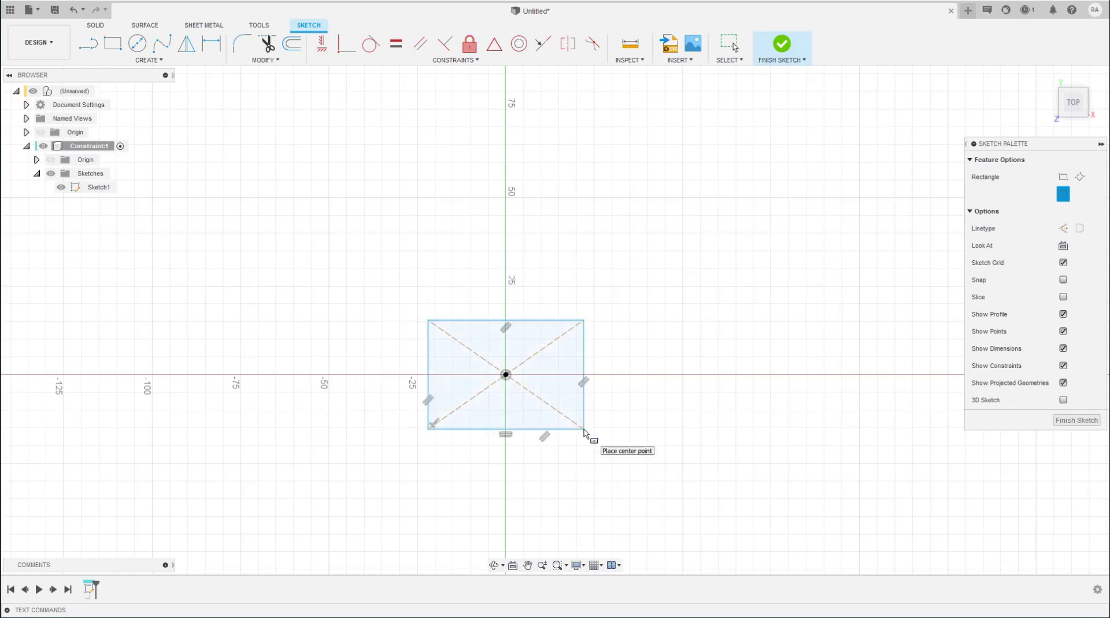
- Dimension the rectangle 30.818 tall and 43.977 wide
{"action": "key", "text": "d"}
{"action": "left_click", "coordinate": [584, 398]}
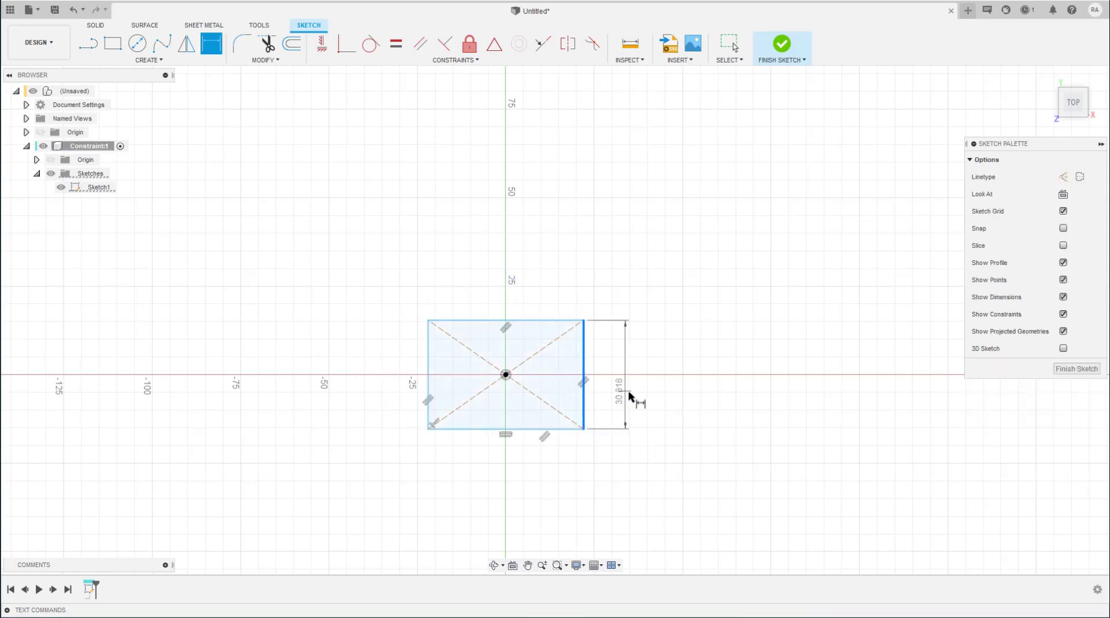
{"action": "left_click", "coordinate": [630, 395]}
{"action": "key", "text": "Return"}
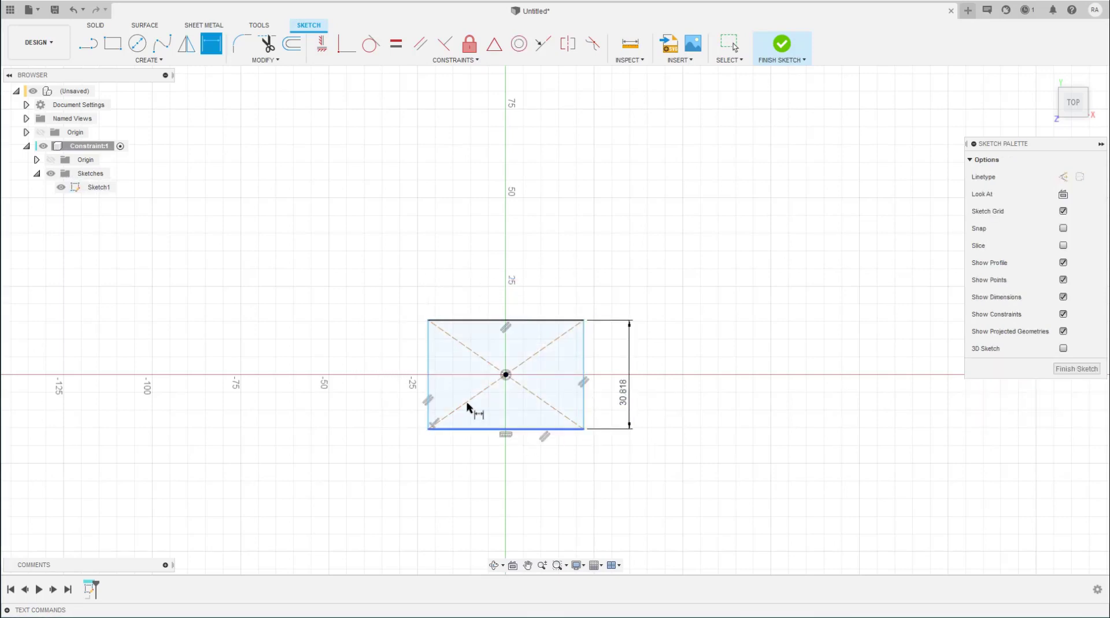
{"action": "left_click", "coordinate": [461, 431]}
{"action": "left_click", "coordinate": [465, 483]}
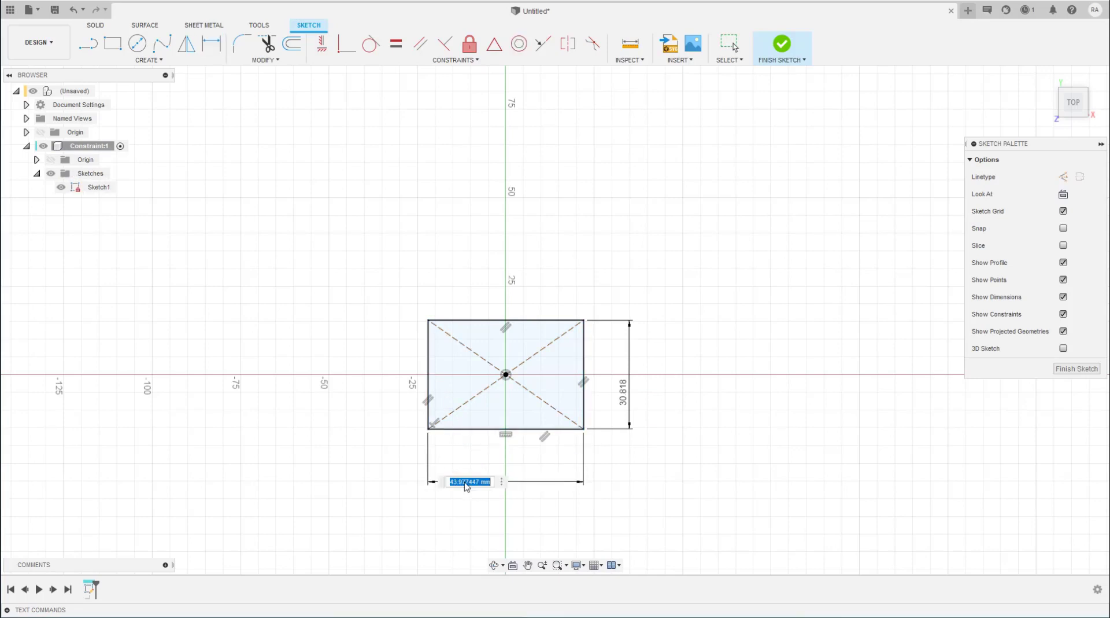
{"action": "key", "text": "Return"}
{"action": "key", "text": "Escape"}
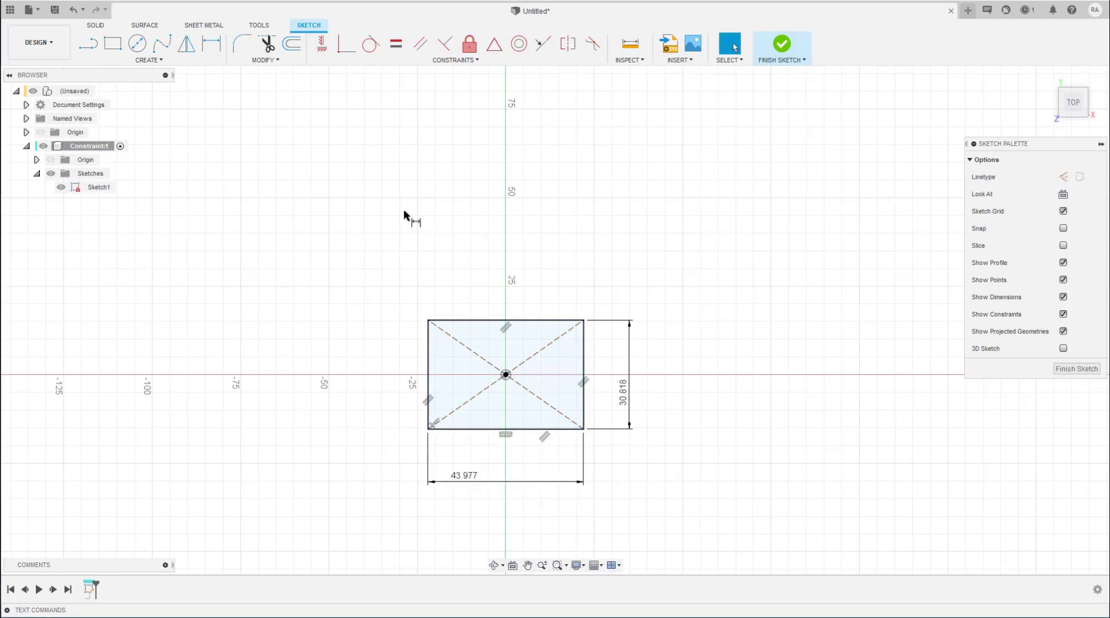
- Draw a smaller 2-point rectangle on top, symmetric about the large rectangle's top edge
{"action": "key", "text": "r"}
{"action": "left_click", "coordinate": [459, 189]}
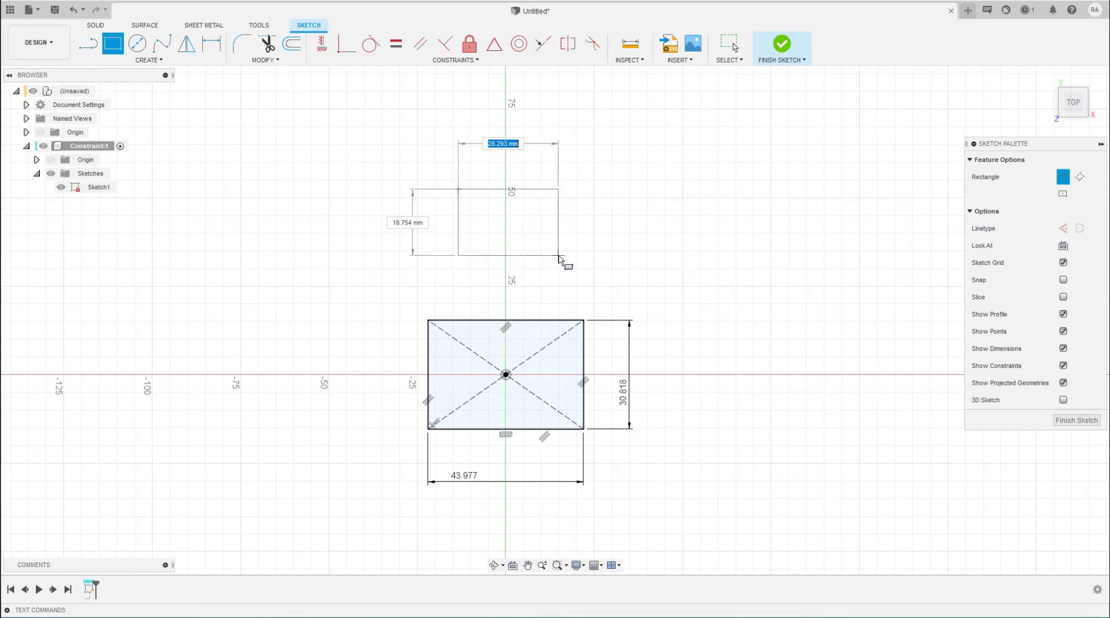
{"action": "left_click", "coordinate": [559, 256]}
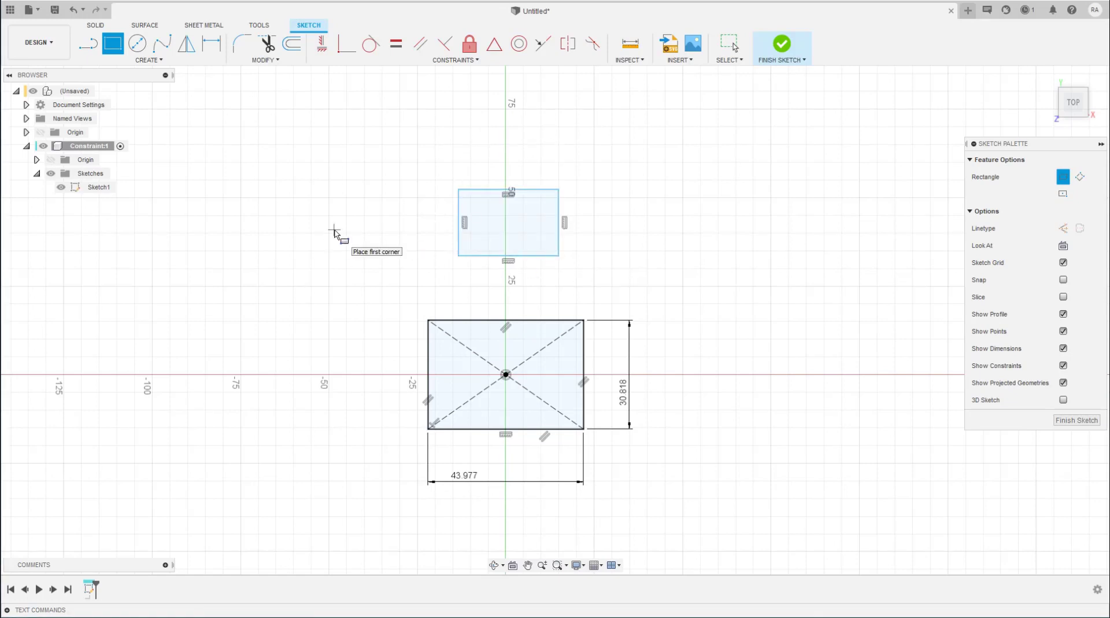
{"action": "key", "text": "Escape"}
{"action": "left_click", "coordinate": [494, 44]}
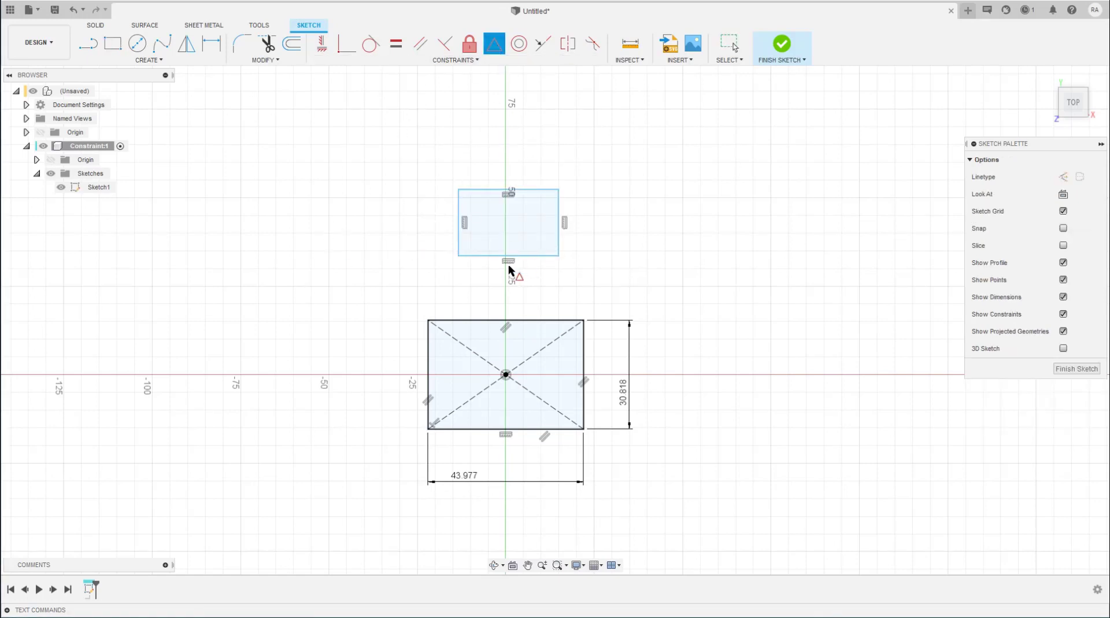
{"action": "left_click", "coordinate": [488, 256]}
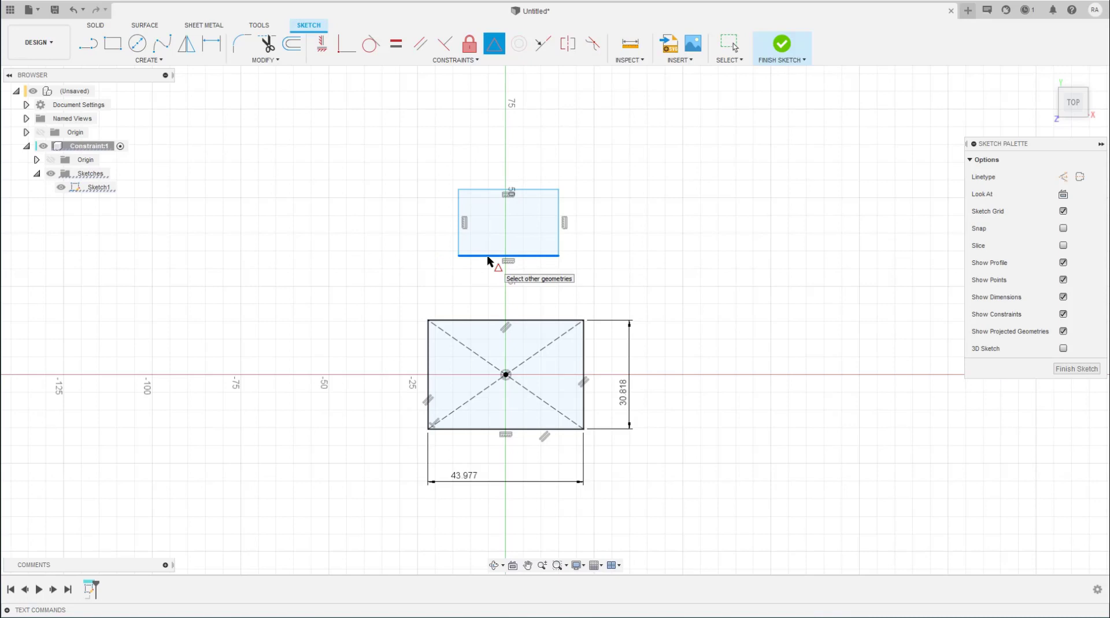
{"action": "left_click", "coordinate": [489, 321]}
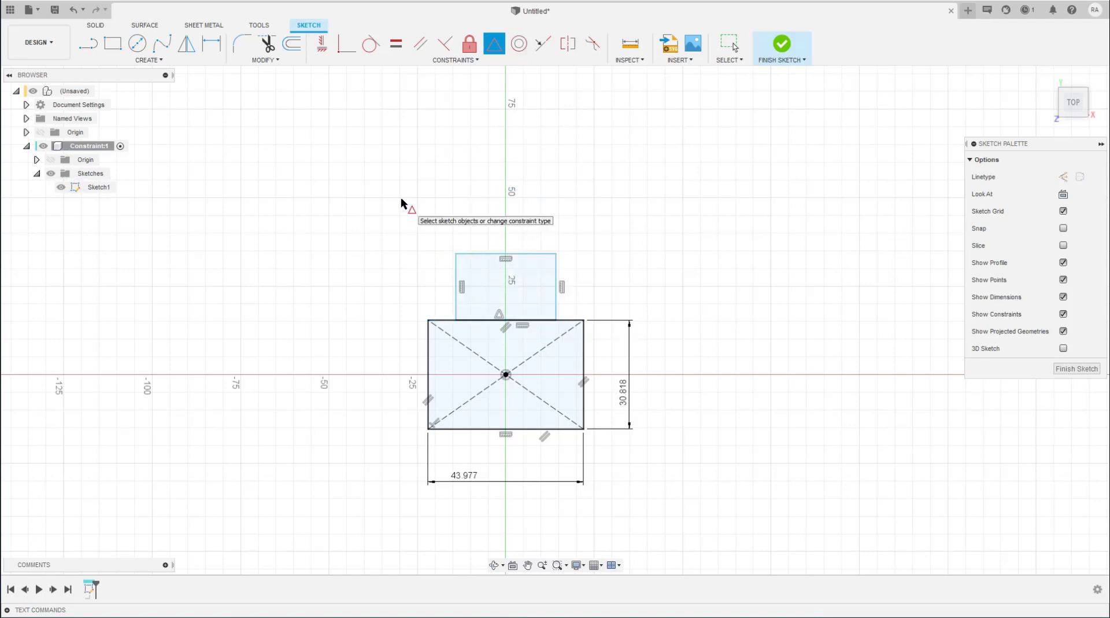
{"action": "key", "text": "Escape"}
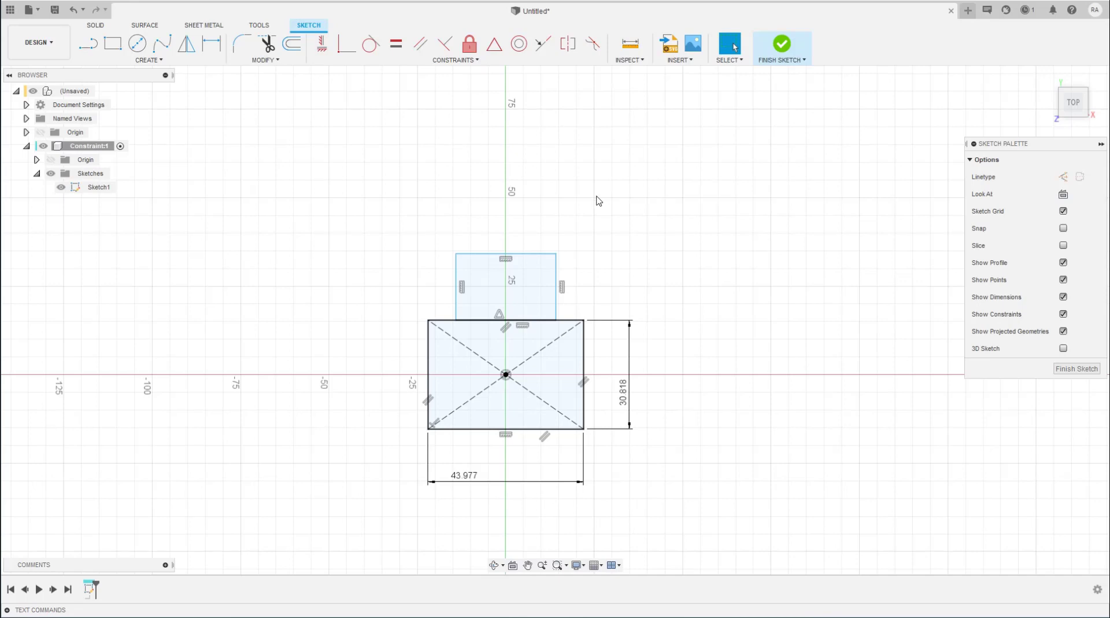
- Place a sketch point on the large rectangle's right edge
{"action": "left_click", "coordinate": [149, 61]}
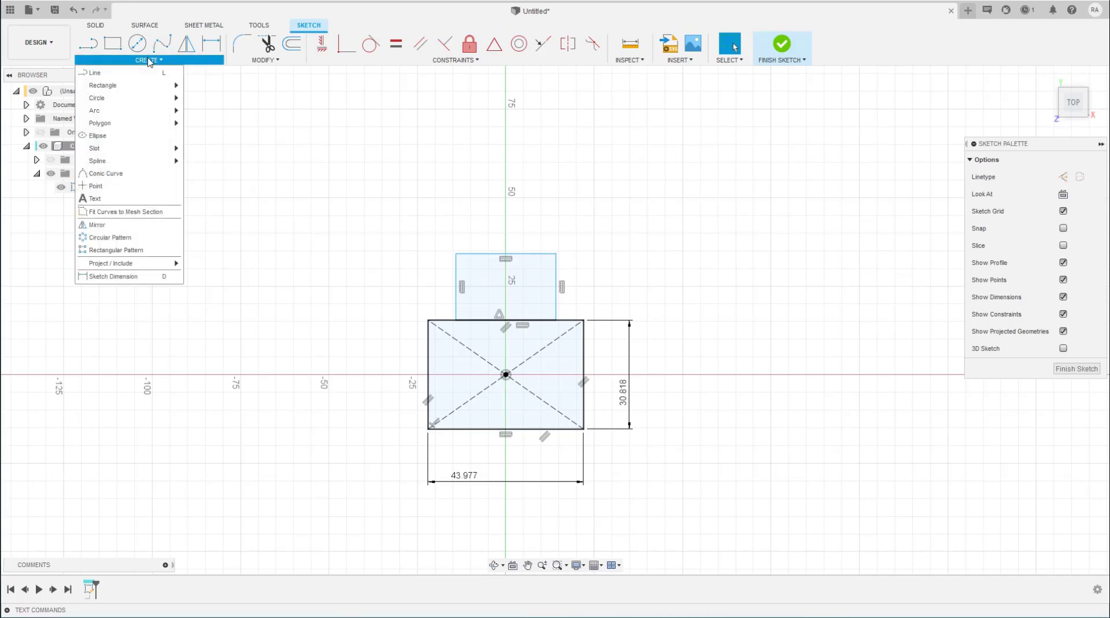
{"action": "left_click", "coordinate": [96, 186]}
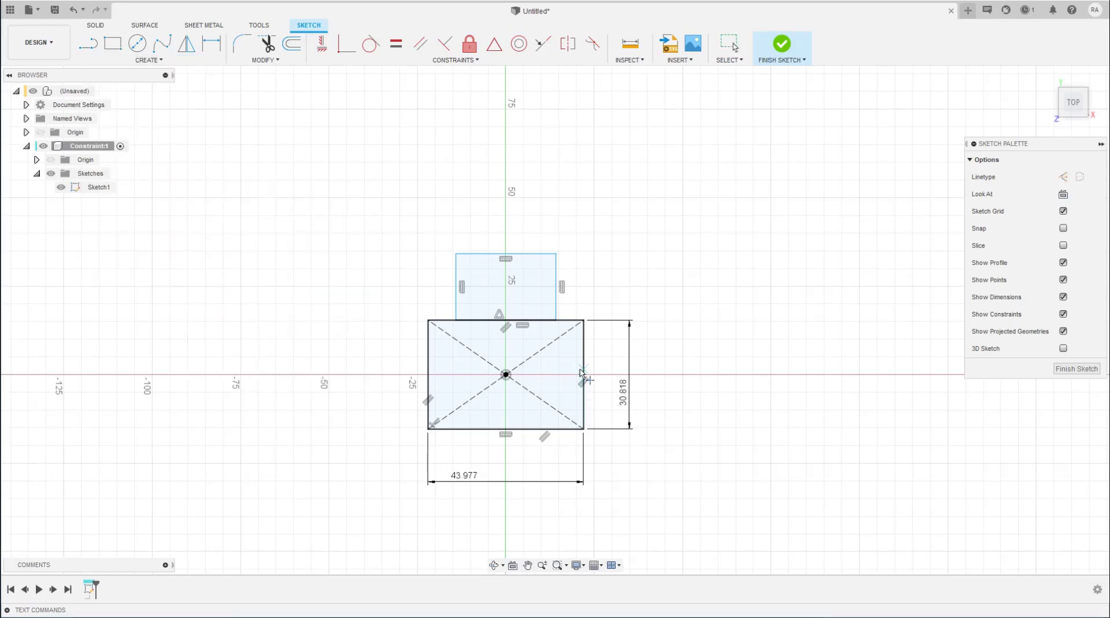
{"action": "left_click", "coordinate": [583, 401]}
{"action": "key", "text": "Escape"}
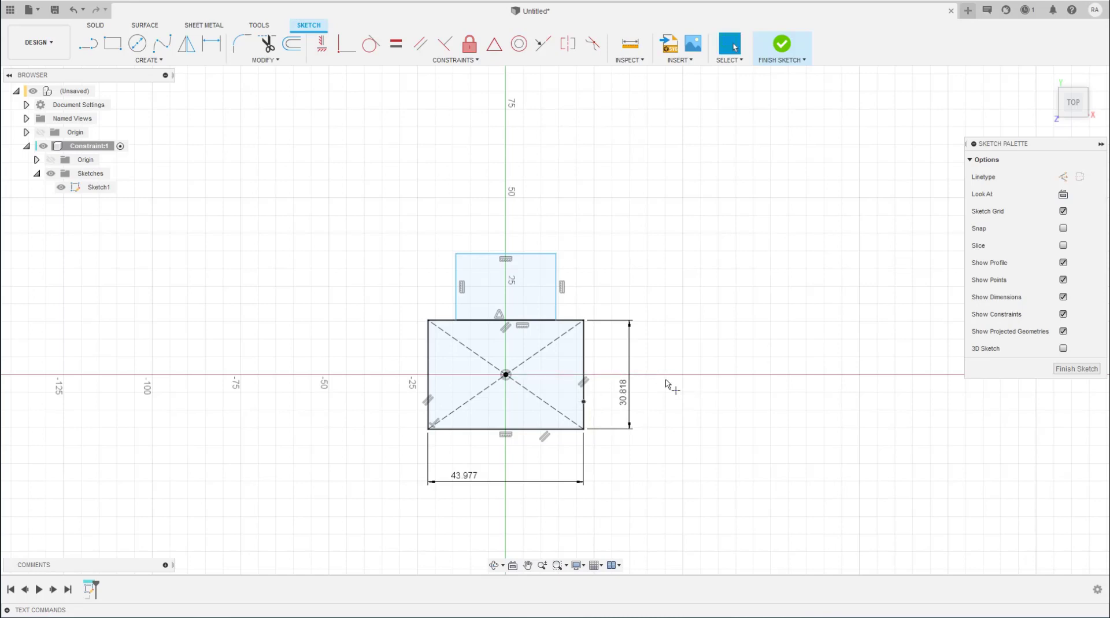
- Draw a short line crossing the rectangle's right edge
{"action": "key", "text": "l"}
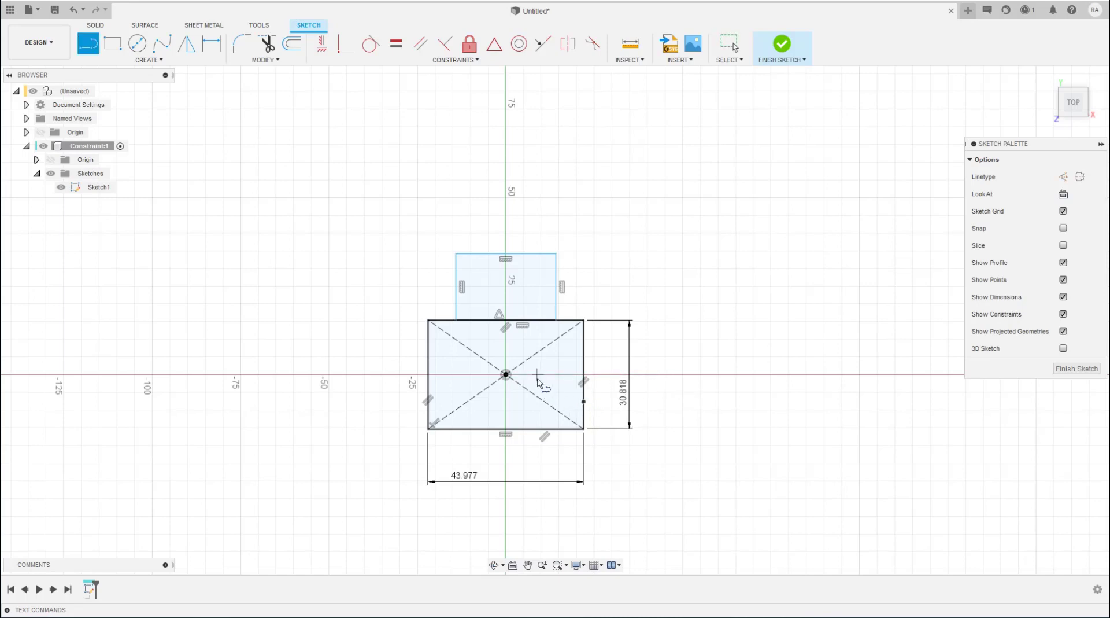
{"action": "left_click", "coordinate": [554, 400]}
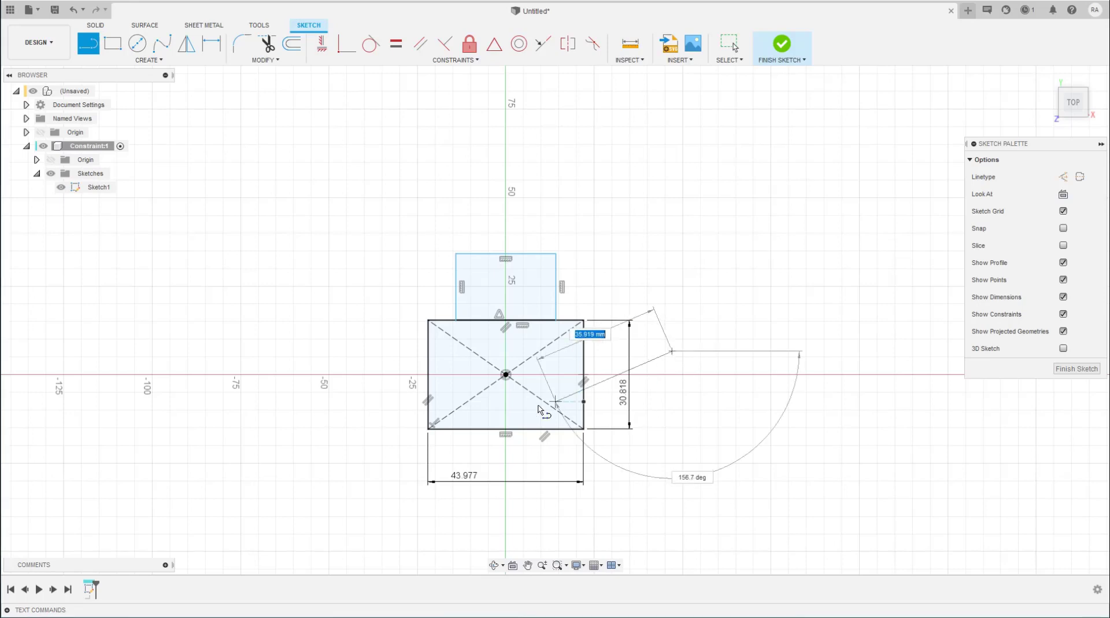
{"action": "left_click", "coordinate": [518, 401]}
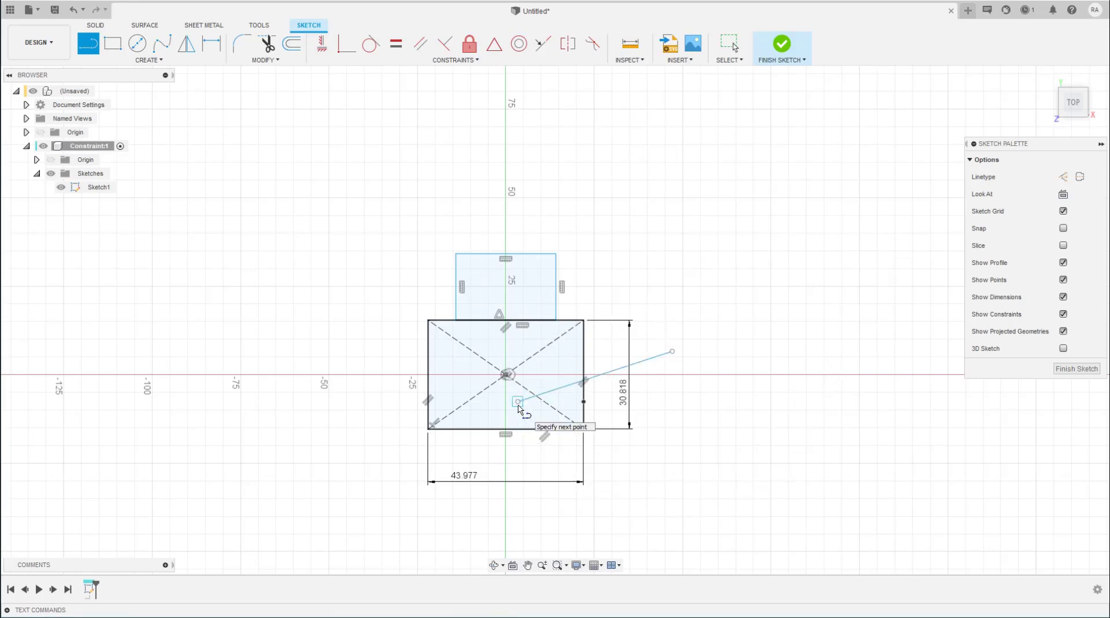
{"action": "key", "text": "Escape"}
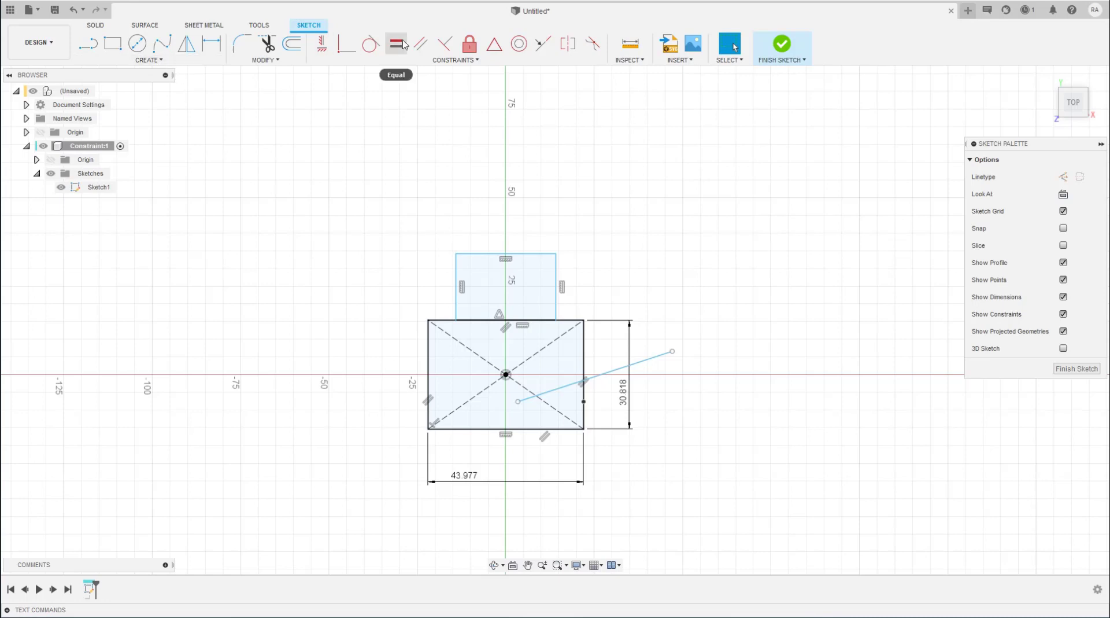
- Make the line perpendicular to the rectangle's right edge and lengthen it rightward
{"action": "left_click", "coordinate": [346, 54]}
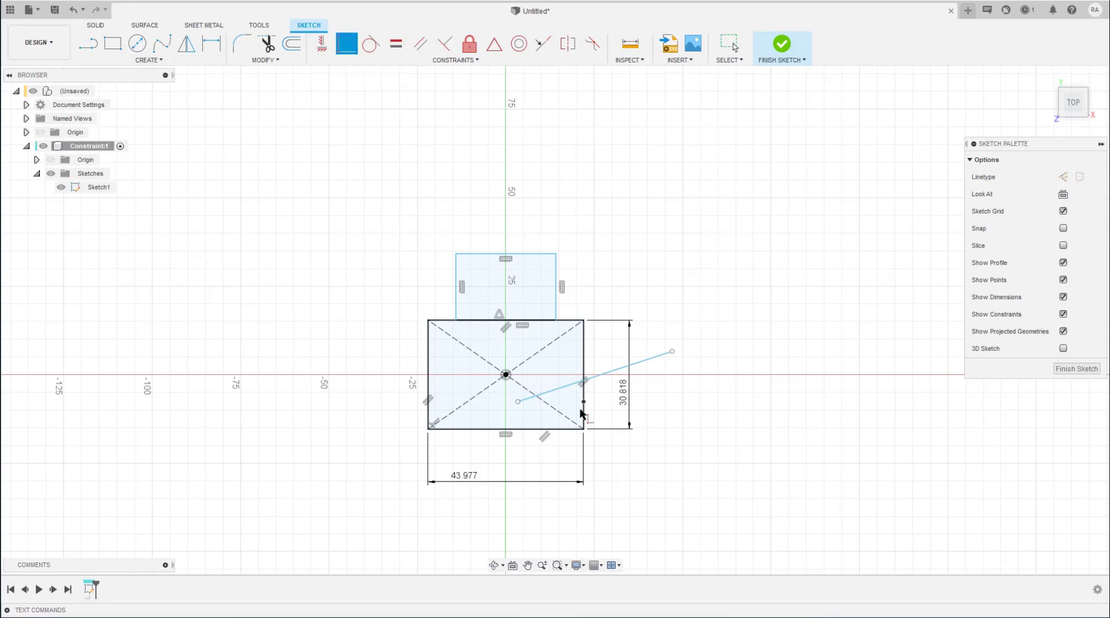
{"action": "left_click", "coordinate": [602, 376]}
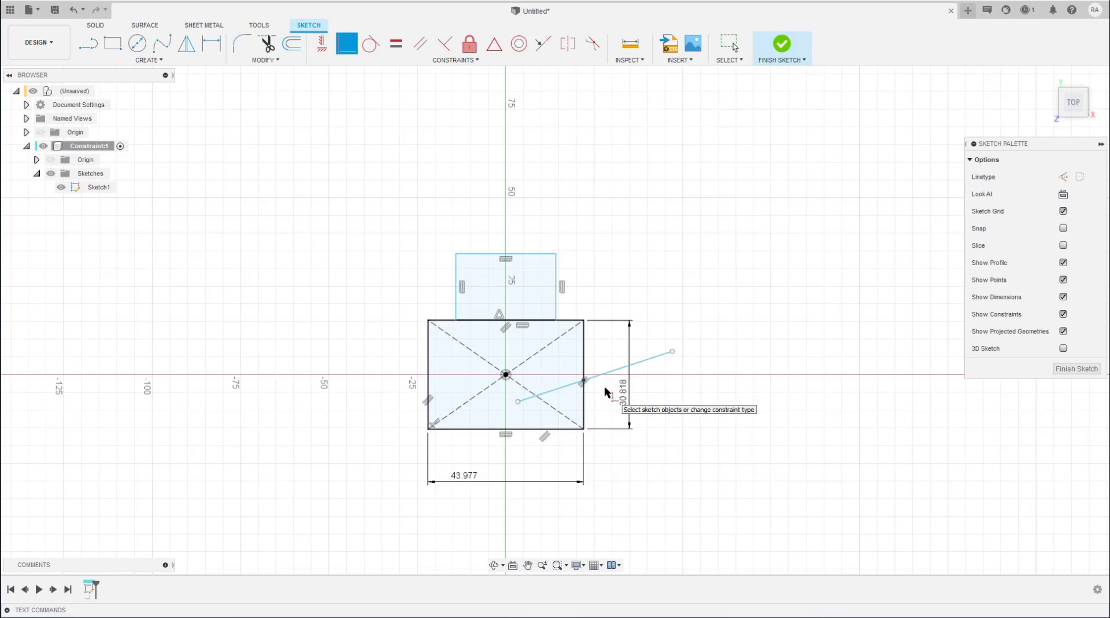
{"action": "left_click", "coordinate": [661, 362]}
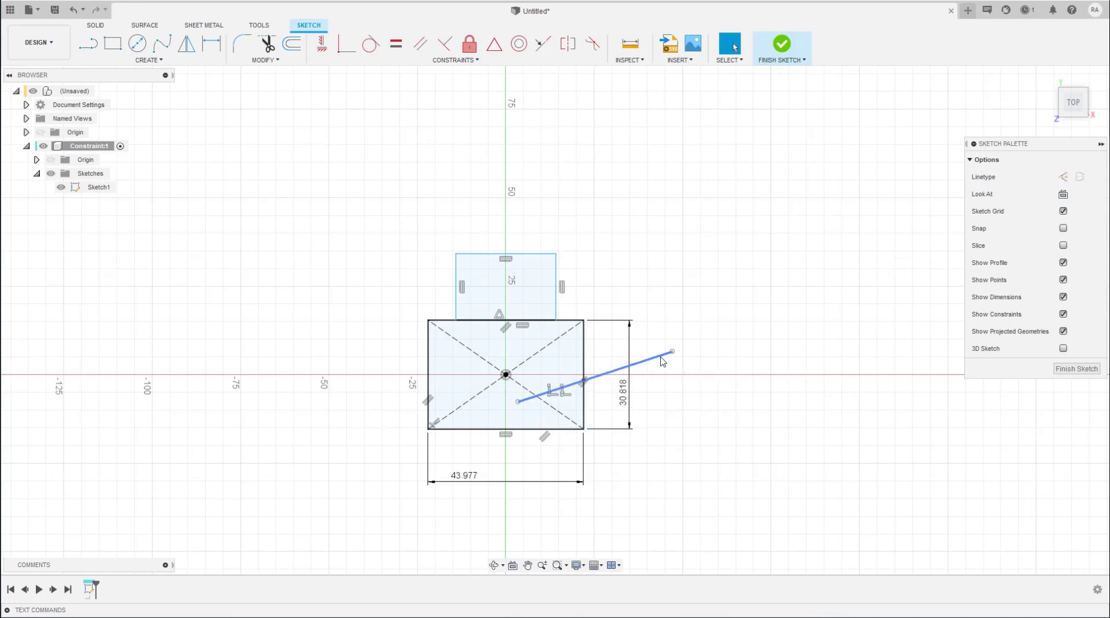
{"action": "left_click_drag", "start_coordinate": [672, 352], "coordinate": [638, 408]}
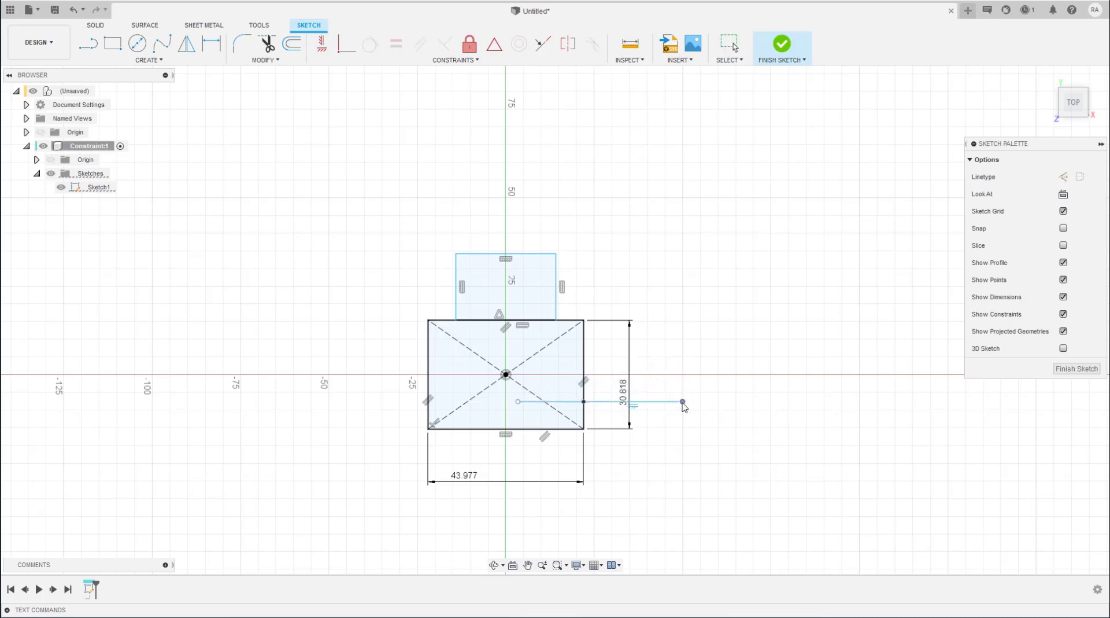
{"action": "mouse_move", "coordinate": [661, 401]}
{"action": "left_mouse_down"}
{"action": "mouse_move", "coordinate": [676, 402]}
{"action": "mouse_move", "coordinate": [674, 425]}
{"action": "left_mouse_up"}
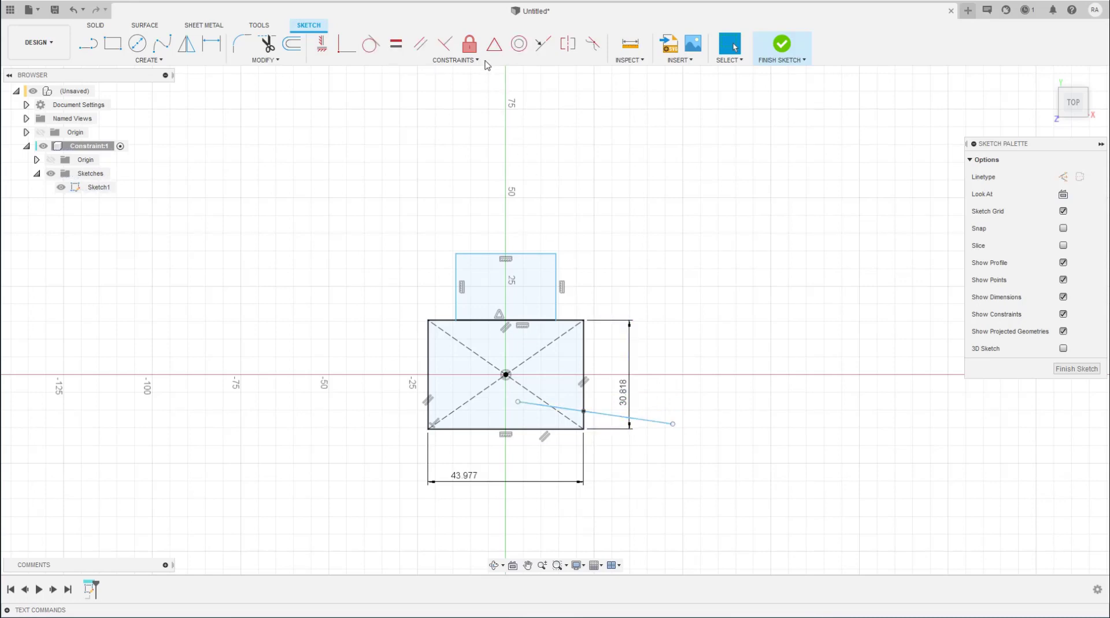
- Make the line coincident with the rectangle corner and pivot it about that corner
{"action": "left_click", "coordinate": [494, 44]}
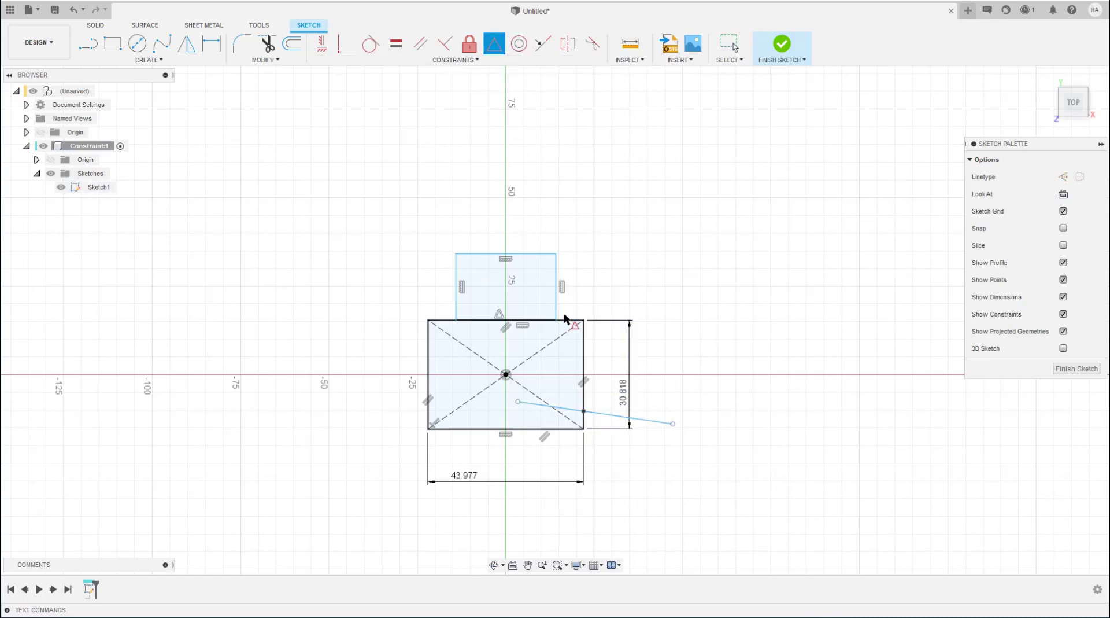
{"action": "left_click", "coordinate": [583, 412]}
{"action": "left_click", "coordinate": [584, 411]}
{"action": "key", "text": "Escape"}
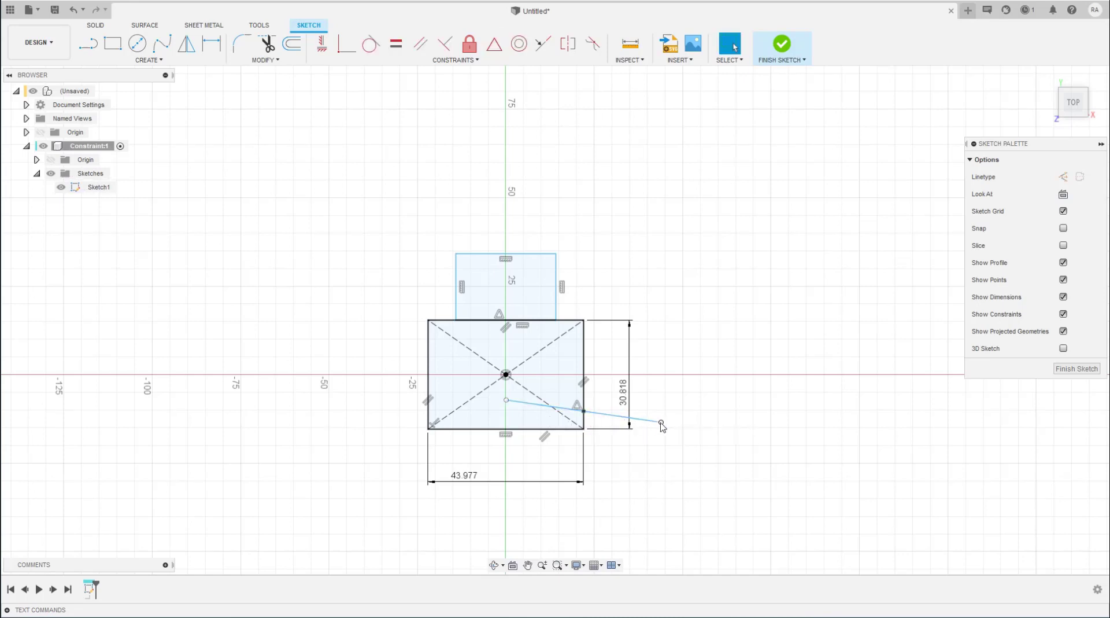
{"action": "mouse_move", "coordinate": [663, 425]}
{"action": "left_mouse_down"}
{"action": "mouse_move", "coordinate": [673, 403]}
{"action": "mouse_move", "coordinate": [671, 427]}
{"action": "mouse_move", "coordinate": [677, 413]}
{"action": "mouse_move", "coordinate": [655, 415]}
{"action": "mouse_move", "coordinate": [664, 426]}
{"action": "mouse_move", "coordinate": [716, 414]}
{"action": "mouse_move", "coordinate": [639, 424]}
{"action": "left_mouse_up"}
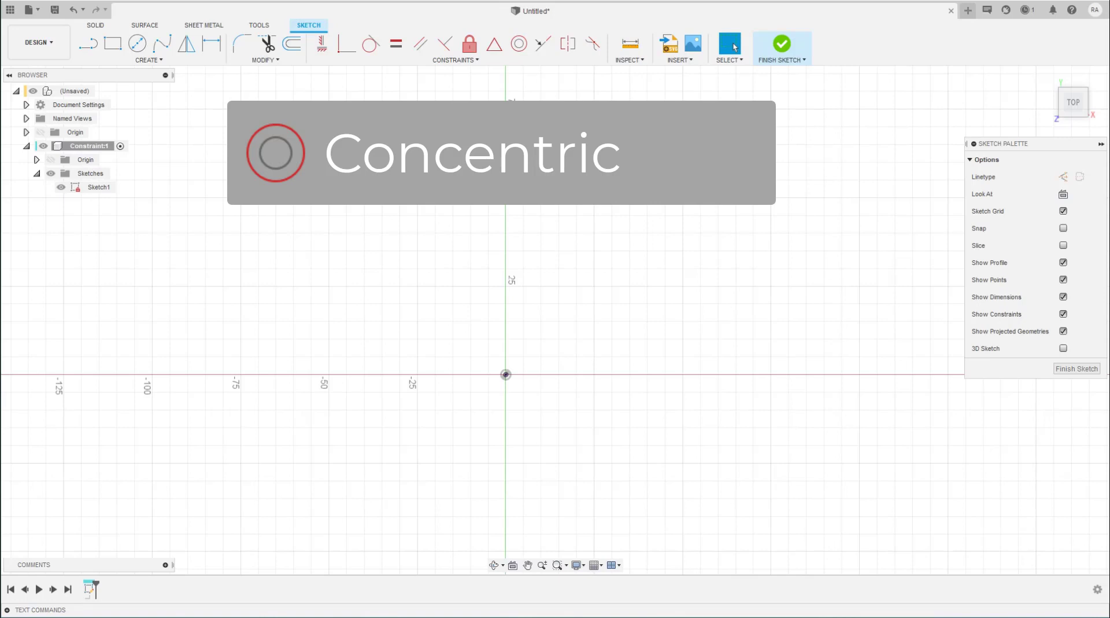
- Draw two centre-diameter circles, one on the left and one on the right
{"action": "left_click", "coordinate": [137, 42]}
{"action": "left_click", "coordinate": [410, 262]}
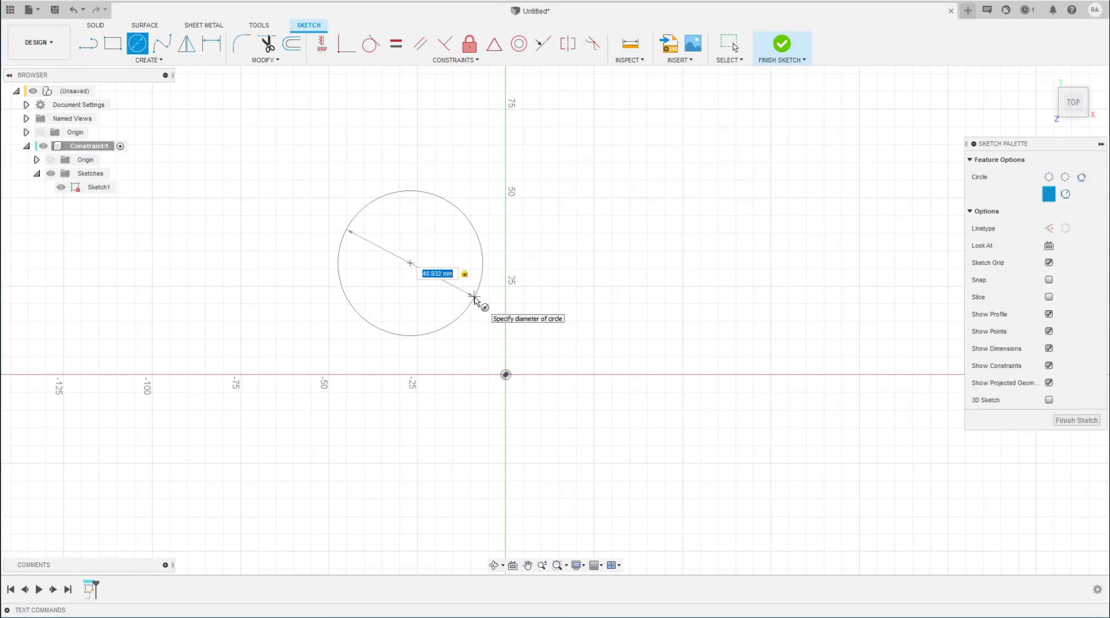
{"action": "left_click", "coordinate": [474, 297]}
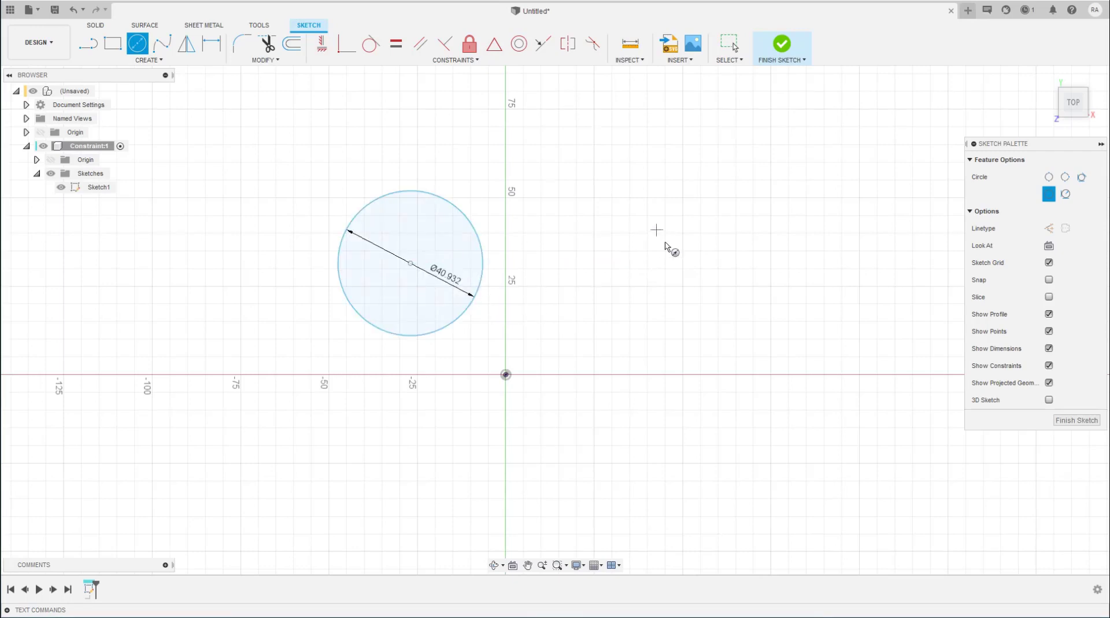
{"action": "left_click", "coordinate": [656, 230]}
{"action": "left_click", "coordinate": [713, 276]}
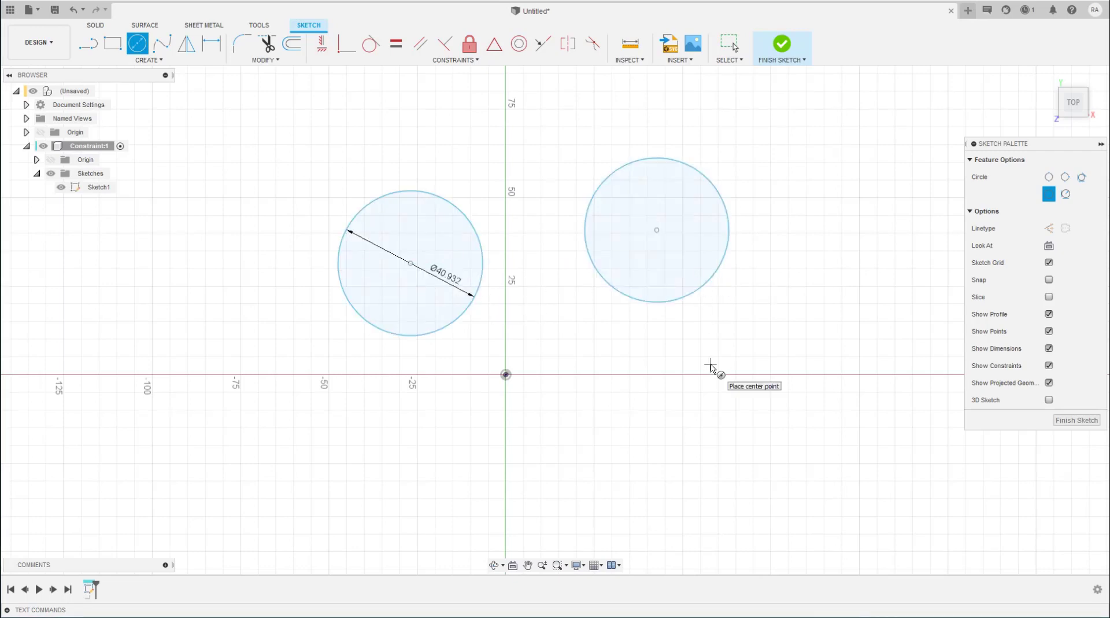
- Dimension the right circle Ø30 and the left circle Ø40
{"action": "key", "text": "d"}
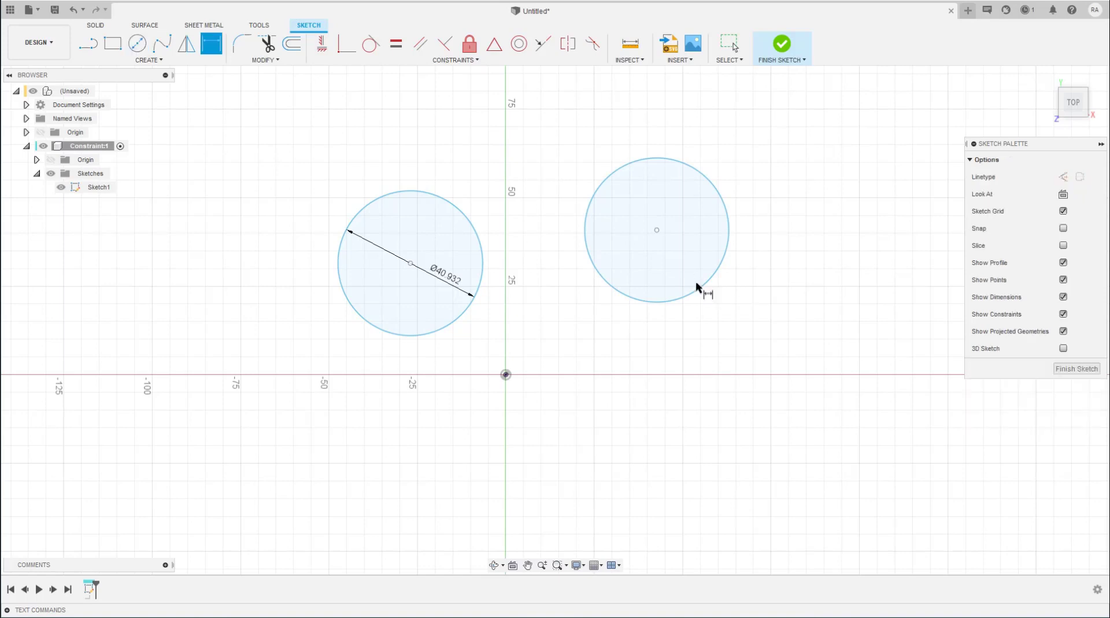
{"action": "left_click", "coordinate": [701, 293]}
{"action": "left_click", "coordinate": [698, 347]}
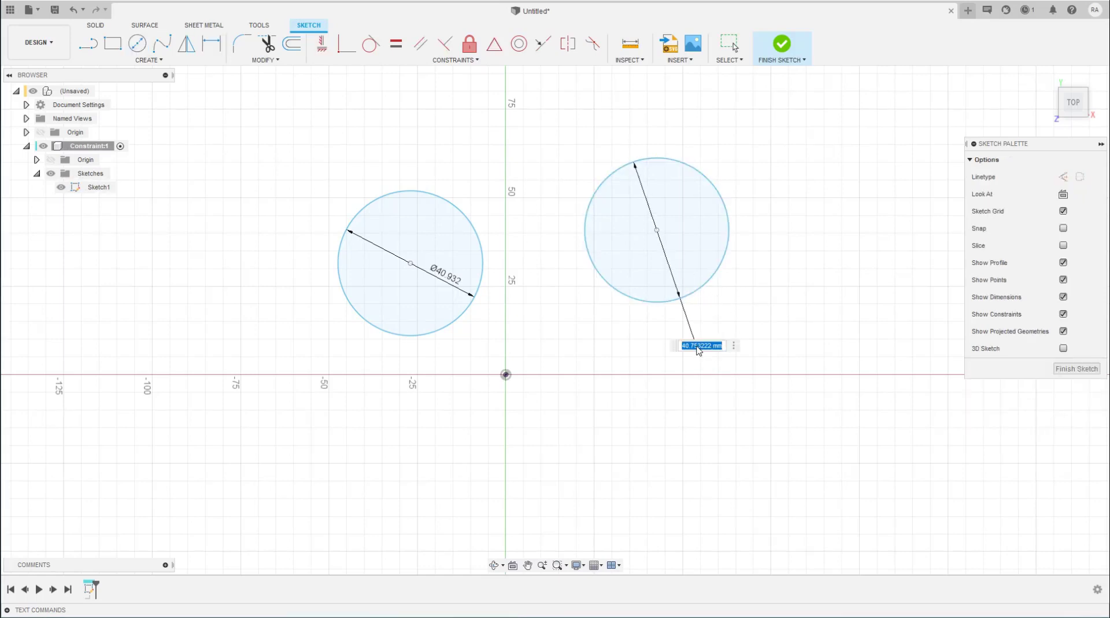
{"action": "type", "text": "30"}
{"action": "key", "text": "Return"}
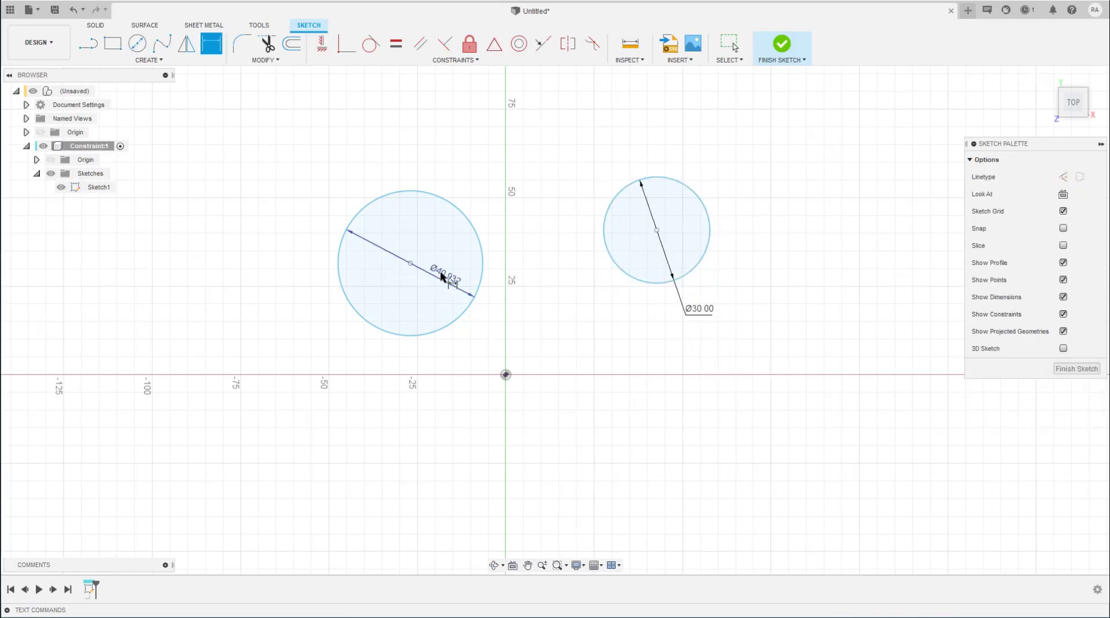
{"action": "left_click", "coordinate": [443, 277]}
{"action": "left_click", "coordinate": [511, 230]}
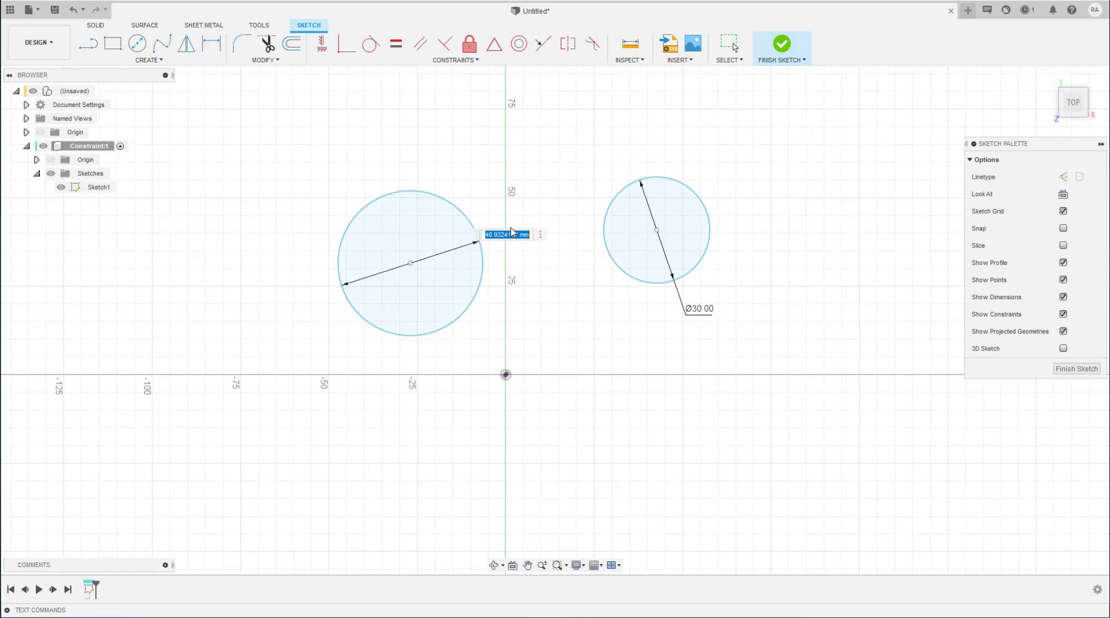
{"action": "type", "text": "40"}
{"action": "key", "text": "Return"}
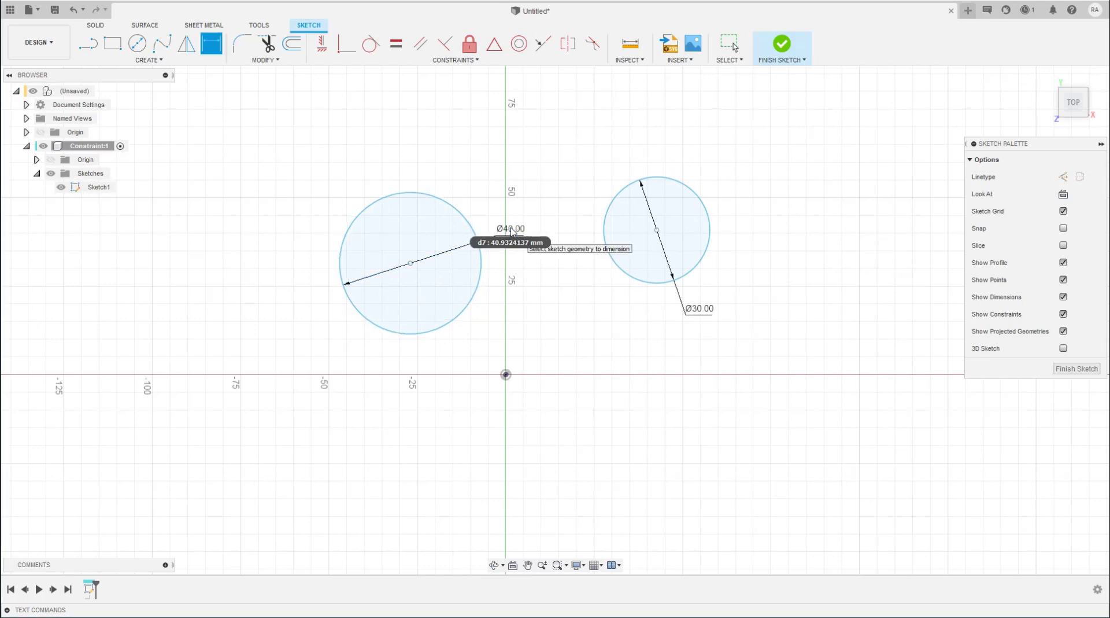
{"action": "key", "text": "Escape"}
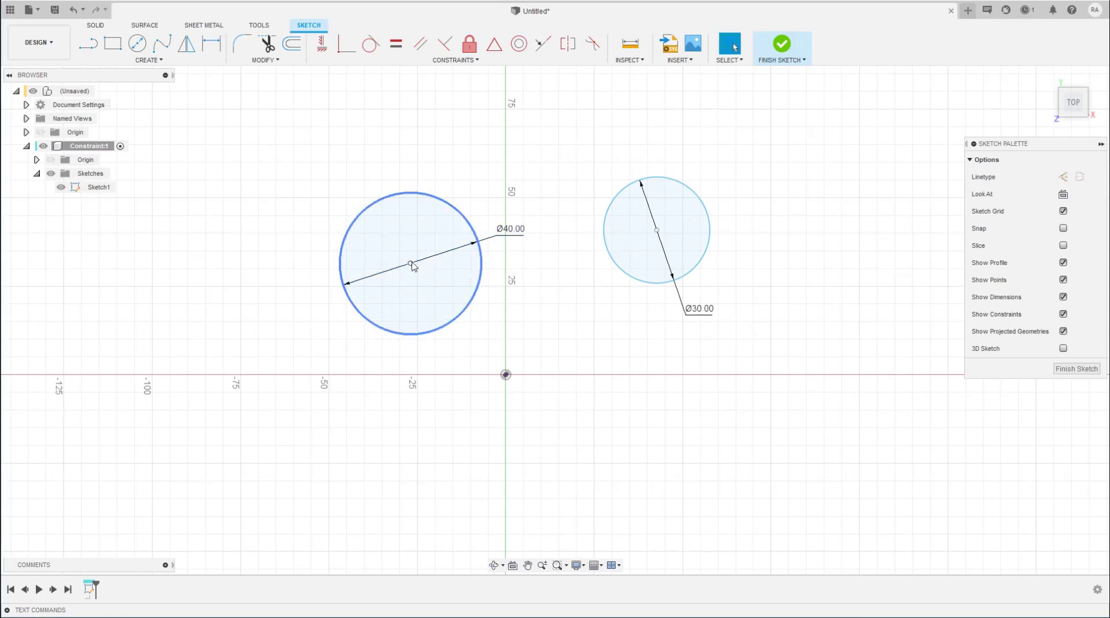
- Make the Ø40 circle concentric with the Ø30 circle
{"action": "left_click", "coordinate": [519, 45]}
{"action": "left_click", "coordinate": [619, 189]}
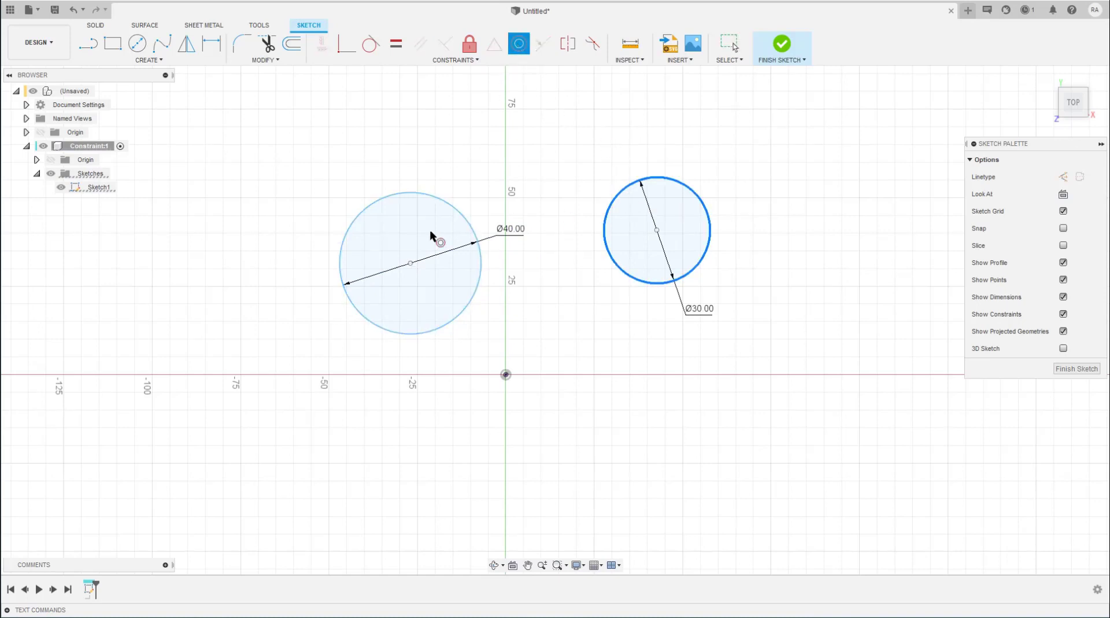
{"action": "left_click", "coordinate": [384, 194]}
{"action": "left_click", "coordinate": [423, 194]}
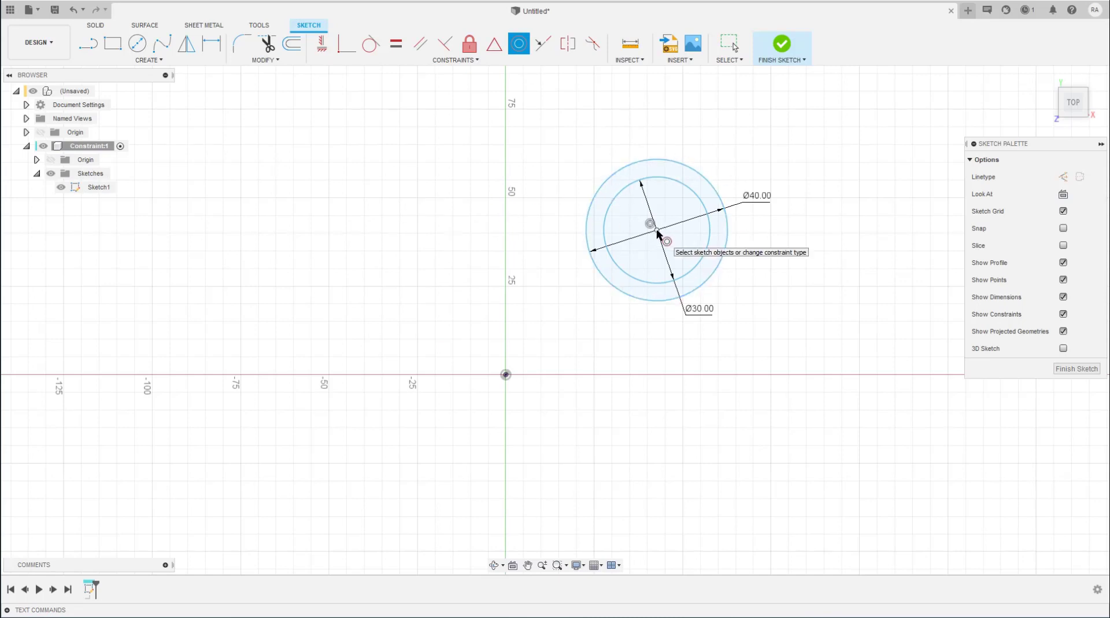
{"action": "key", "text": "Escape"}
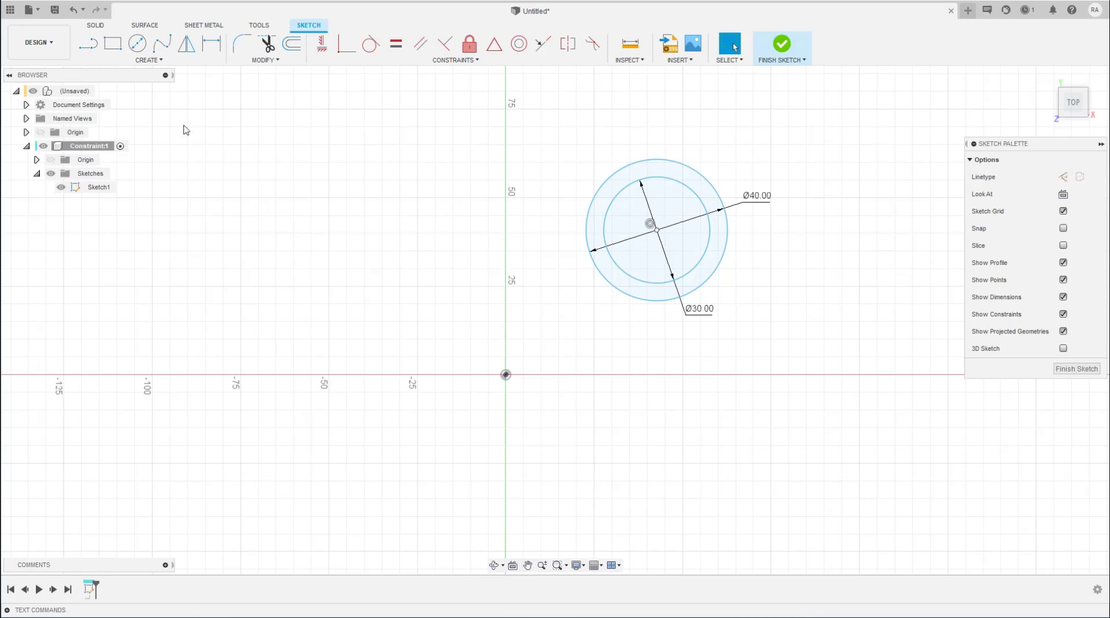
{"action": "left_click", "coordinate": [148, 60]}
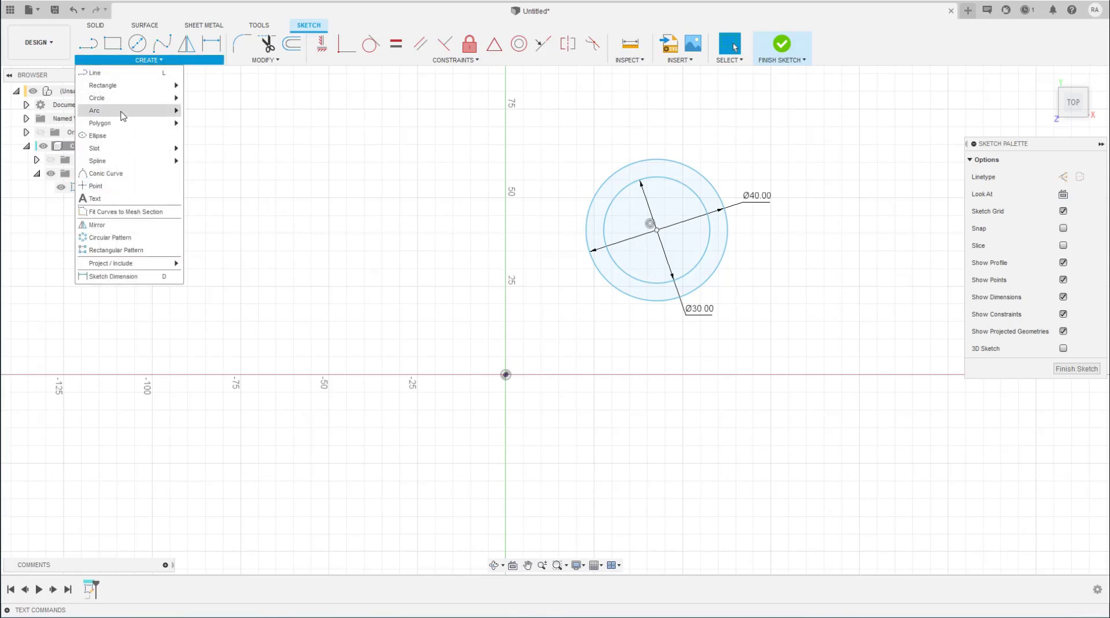
- Draw a three-point arc to the lower left of the circles
{"action": "mouse_move", "coordinate": [122, 110]}
{"action": "left_click", "coordinate": [192, 111]}
{"action": "left_click", "coordinate": [343, 327]}
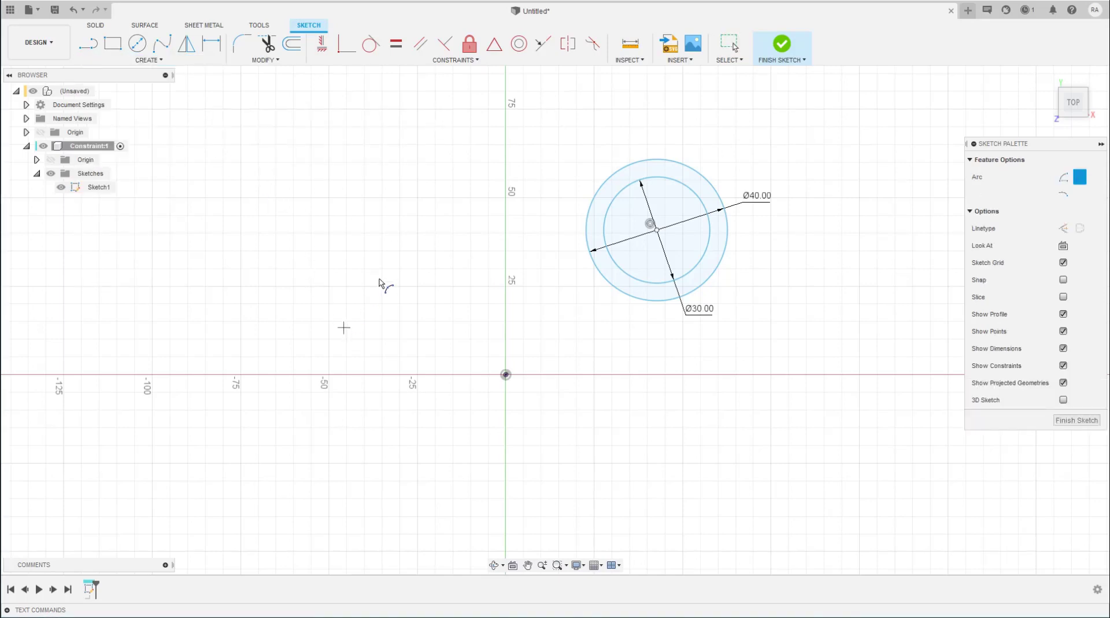
{"action": "left_click", "coordinate": [459, 251]}
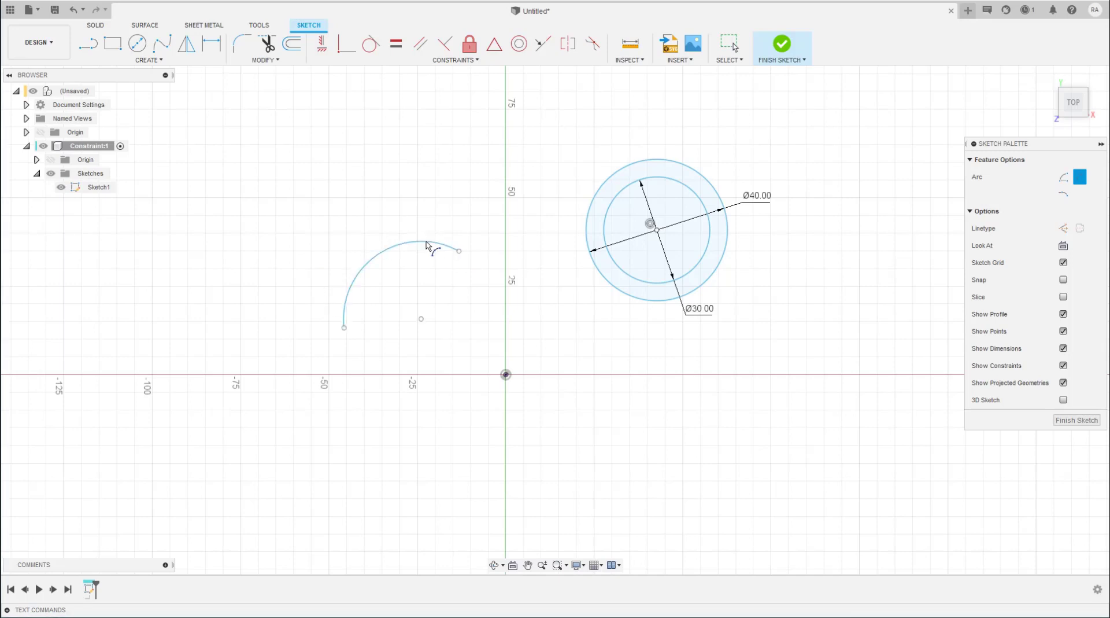
{"action": "left_click", "coordinate": [427, 243]}
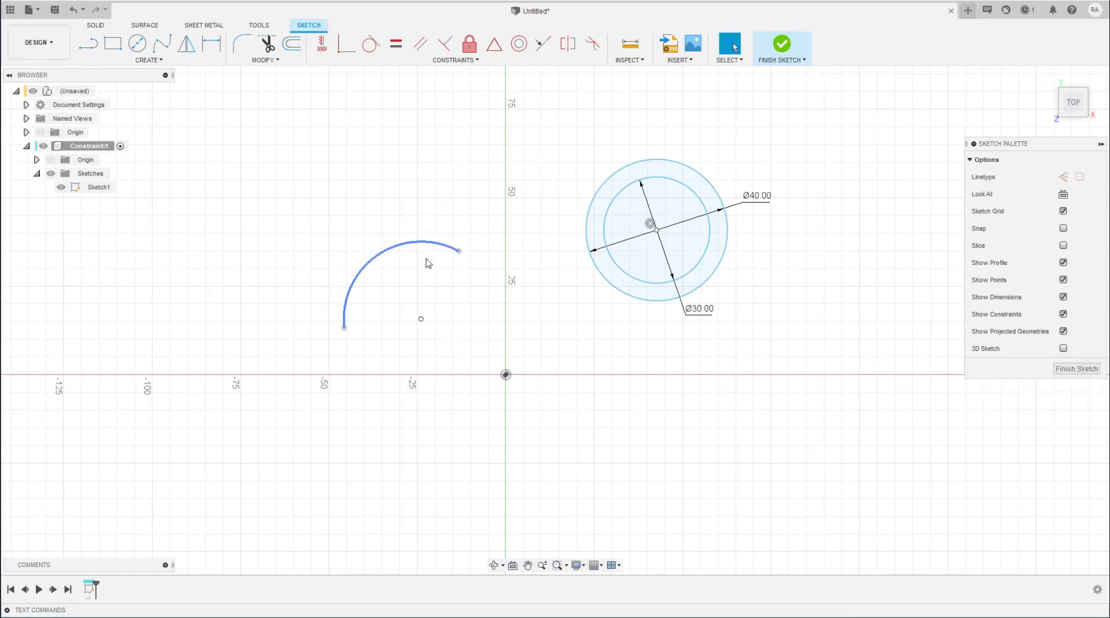
{"action": "key", "text": "Escape"}
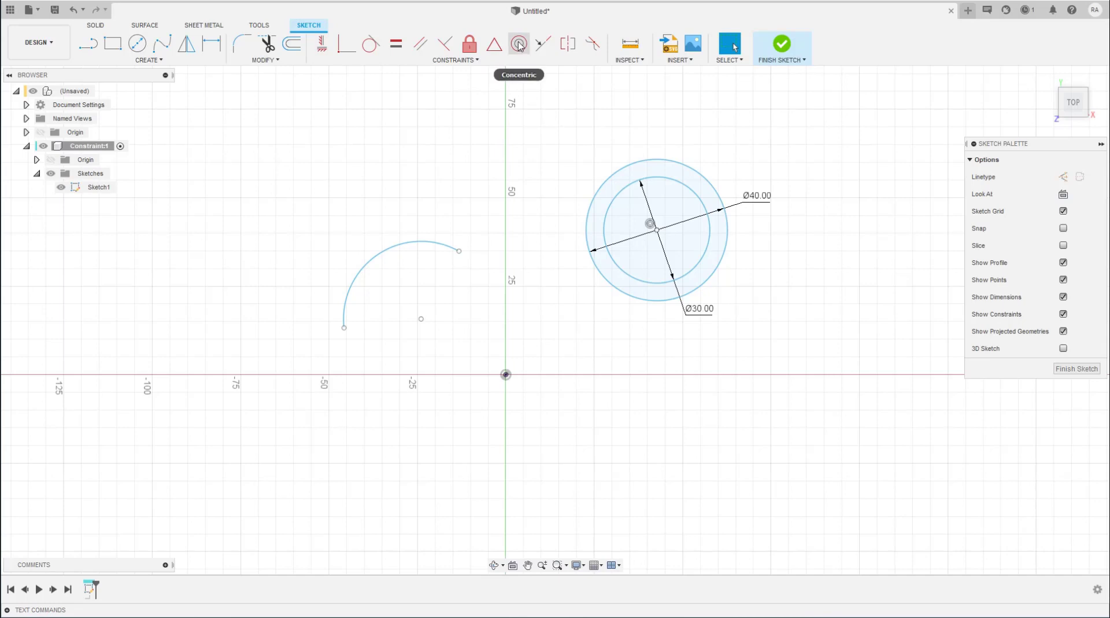
- Make the circles concentric with the arc's centre
{"action": "left_click", "coordinate": [519, 44]}
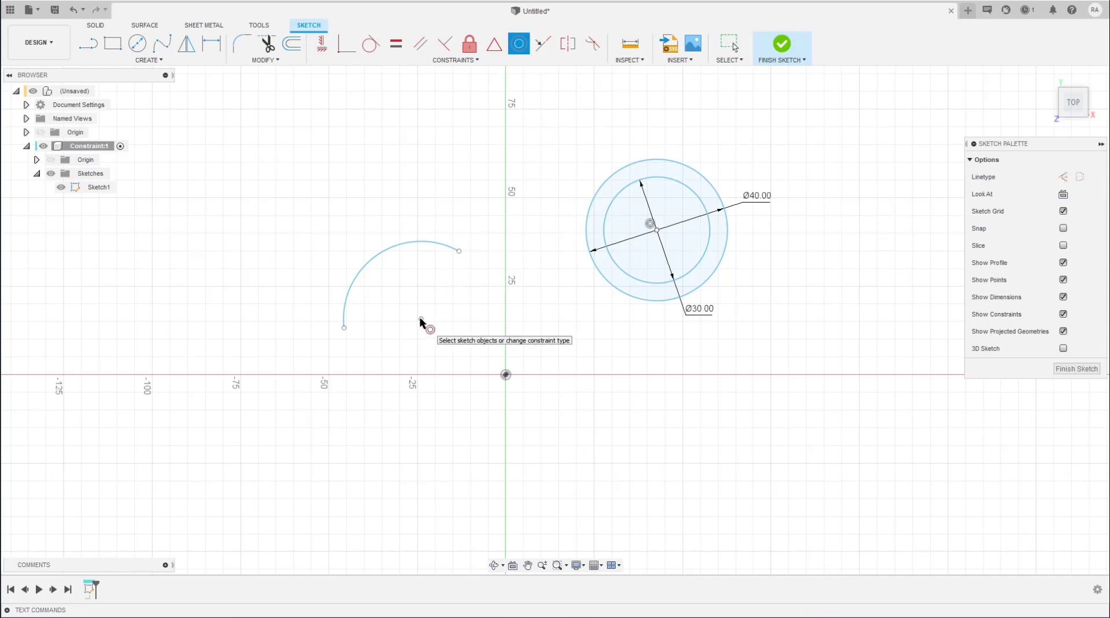
{"action": "left_click", "coordinate": [403, 241]}
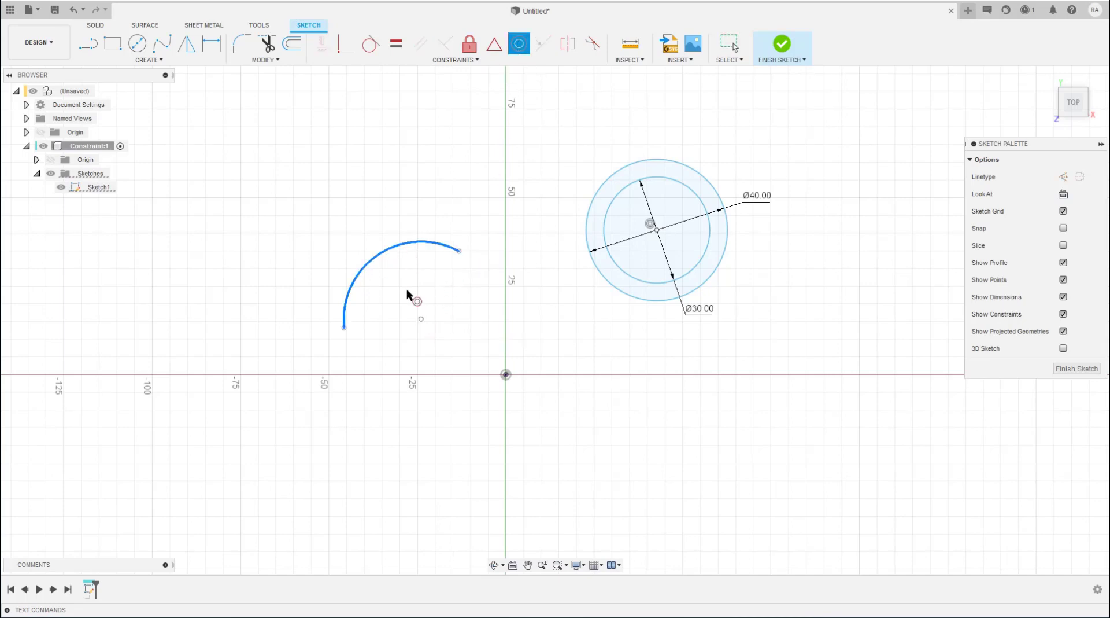
{"action": "left_click", "coordinate": [639, 184]}
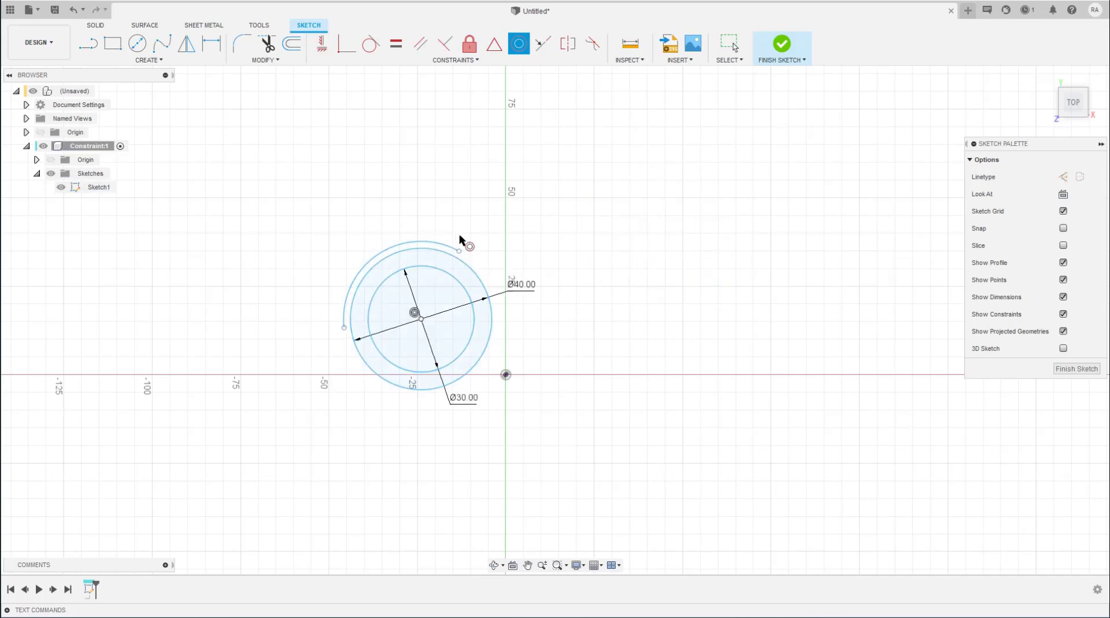
{"action": "left_click", "coordinate": [146, 61]}
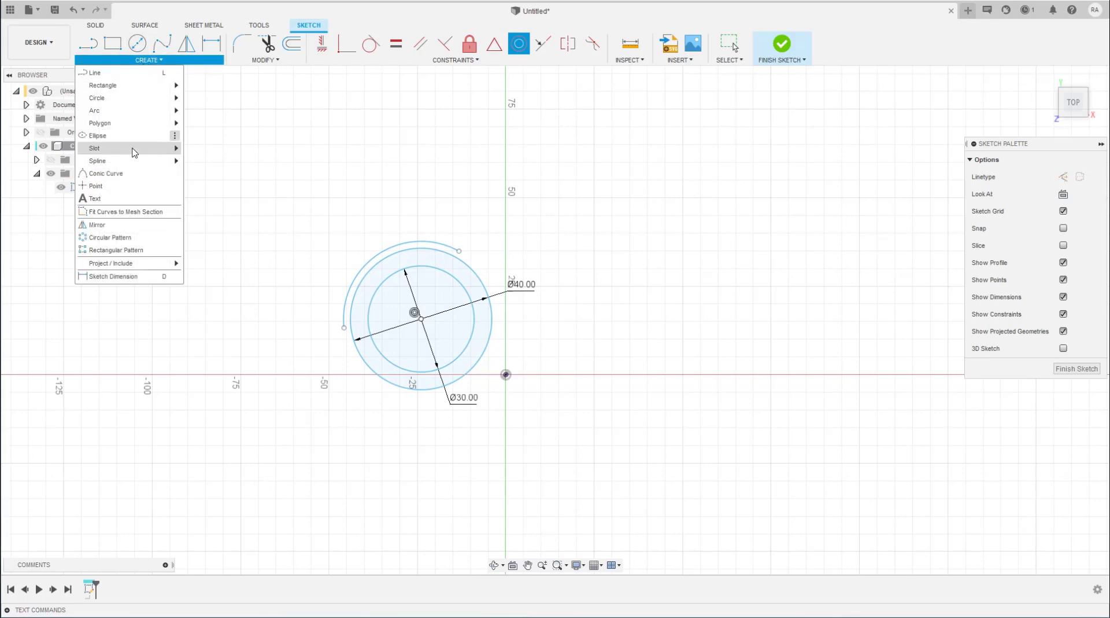
{"action": "mouse_move", "coordinate": [121, 161]}
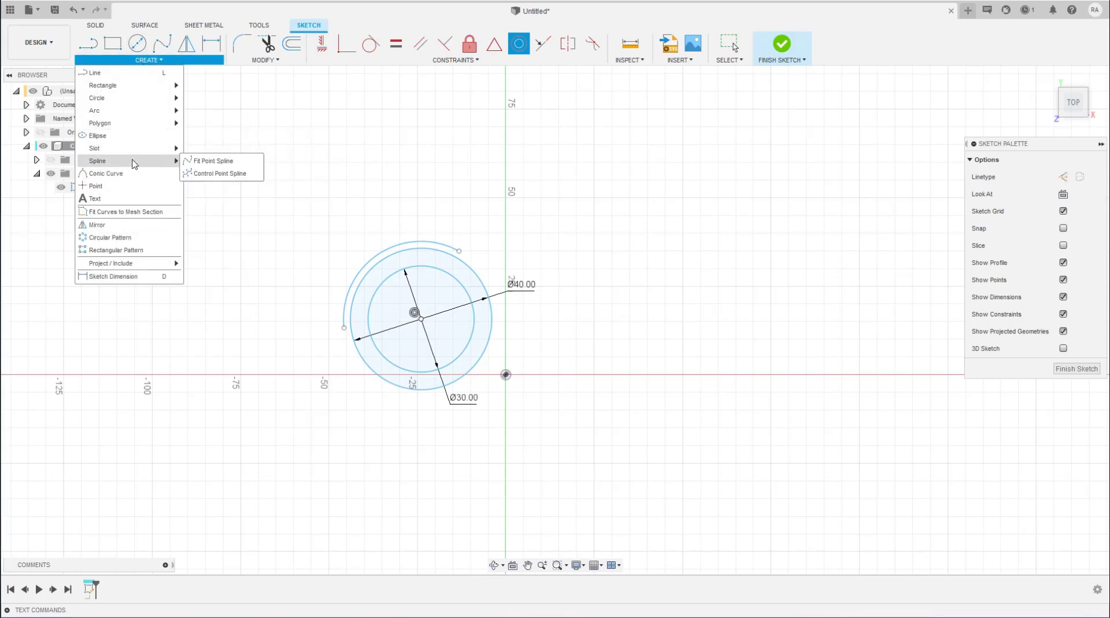
- Draw an S-shaped fit-point spline through four points beside the circles, then select it
{"action": "left_click", "coordinate": [205, 160]}
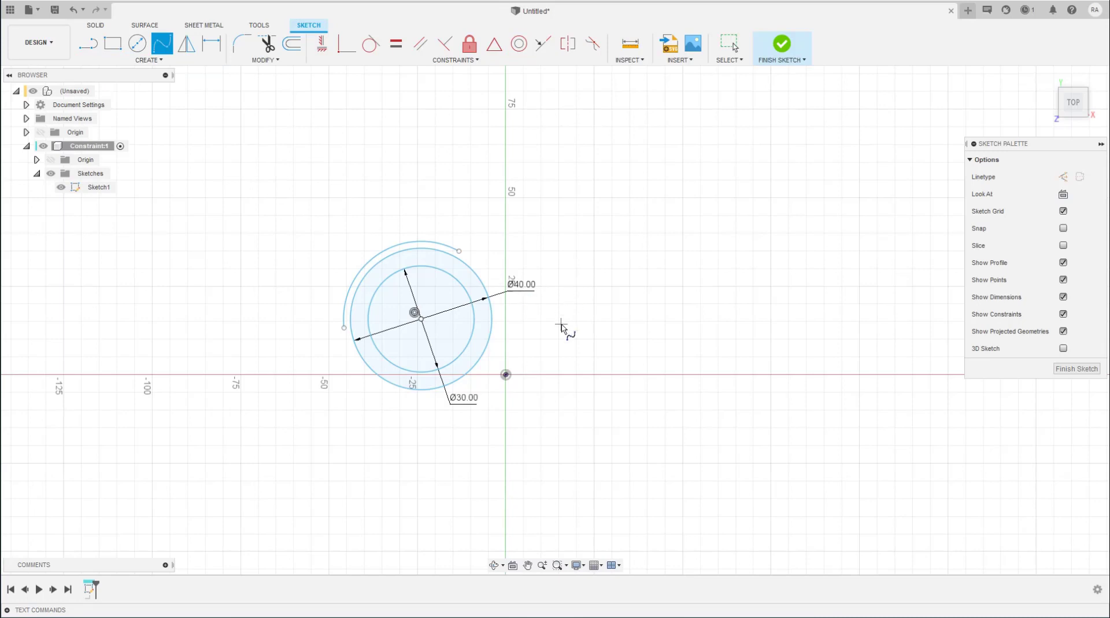
{"action": "left_click", "coordinate": [577, 306]}
{"action": "left_click", "coordinate": [640, 230]}
{"action": "left_click", "coordinate": [723, 306]}
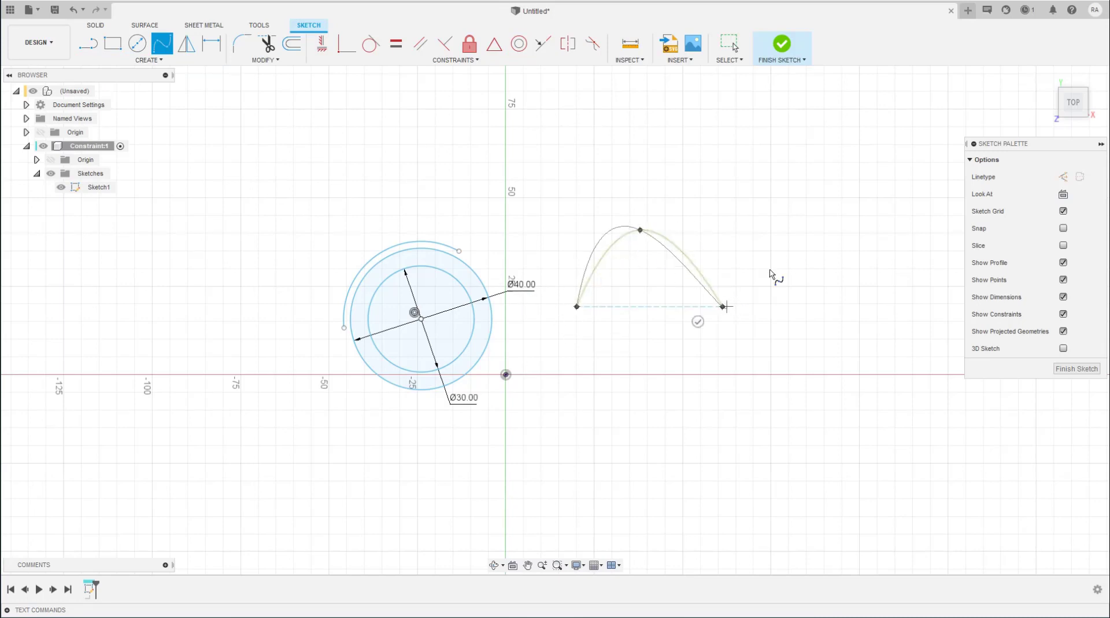
{"action": "left_click", "coordinate": [814, 227]}
{"action": "left_click", "coordinate": [839, 237]}
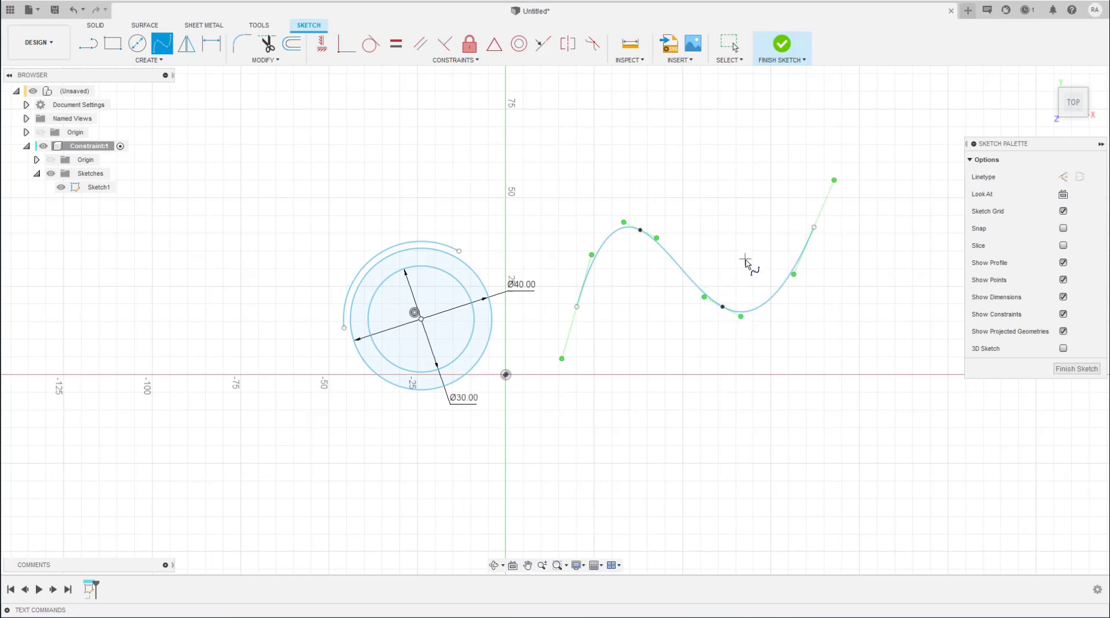
{"action": "key", "text": "Escape"}
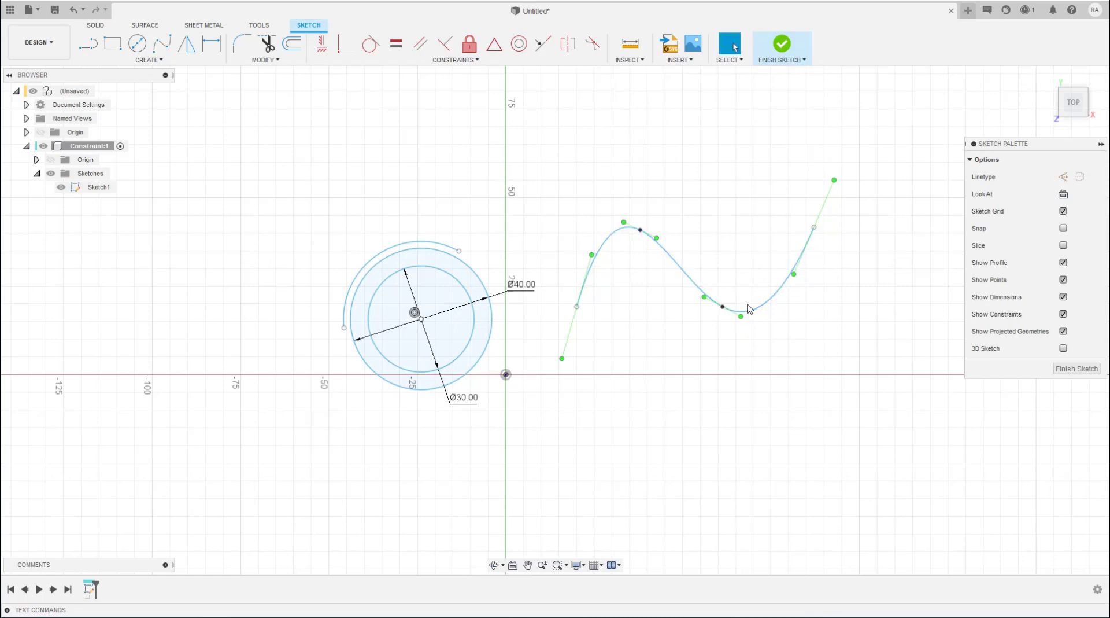
{"action": "left_click", "coordinate": [749, 310]}
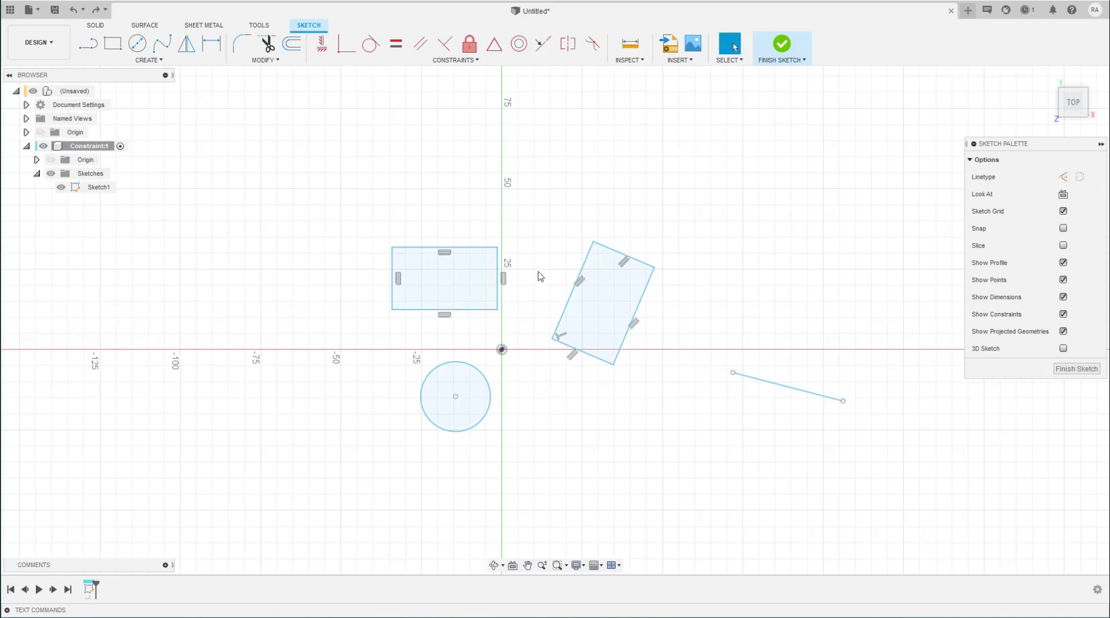
- Midpoint-constrain the free line to the tilted rectangle's bottom edge and drag to test
{"action": "left_click", "coordinate": [791, 390]}
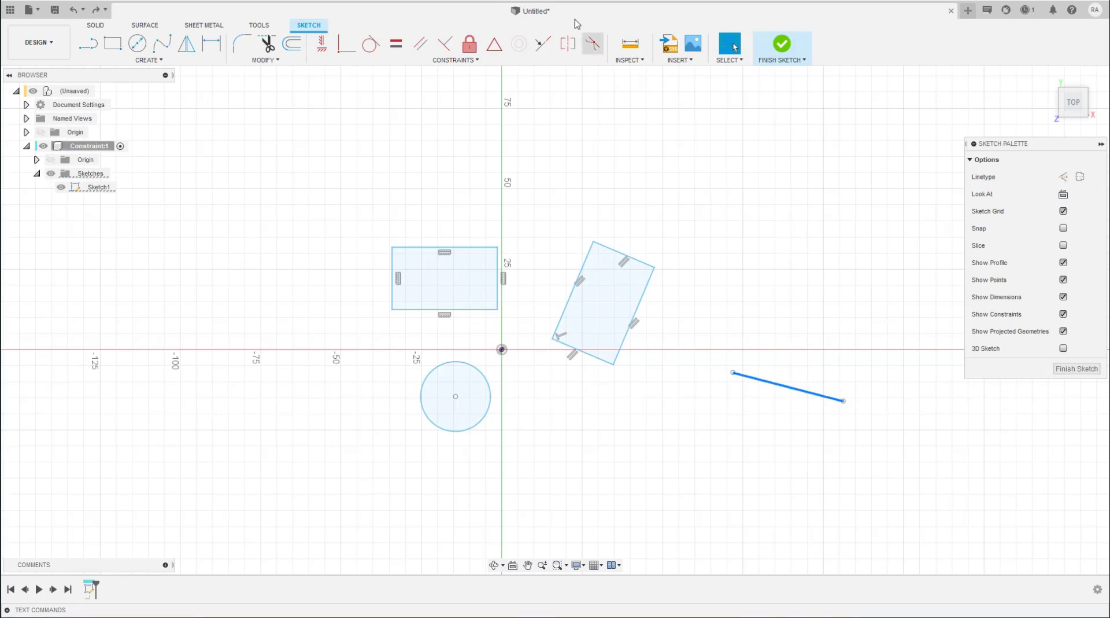
{"action": "left_click", "coordinate": [542, 46]}
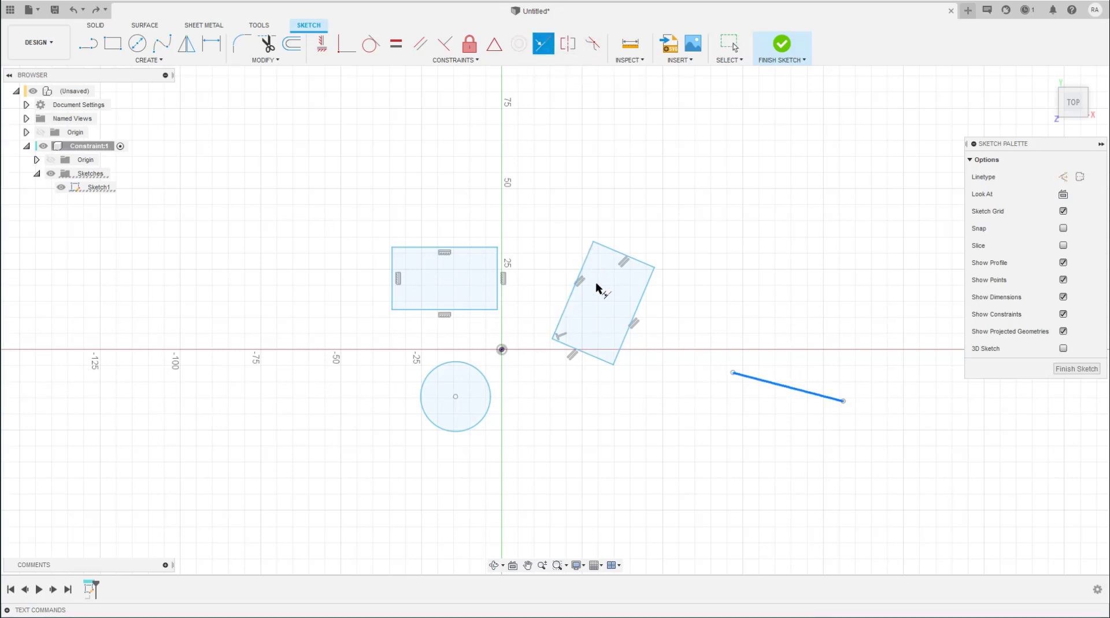
{"action": "left_click", "coordinate": [596, 358]}
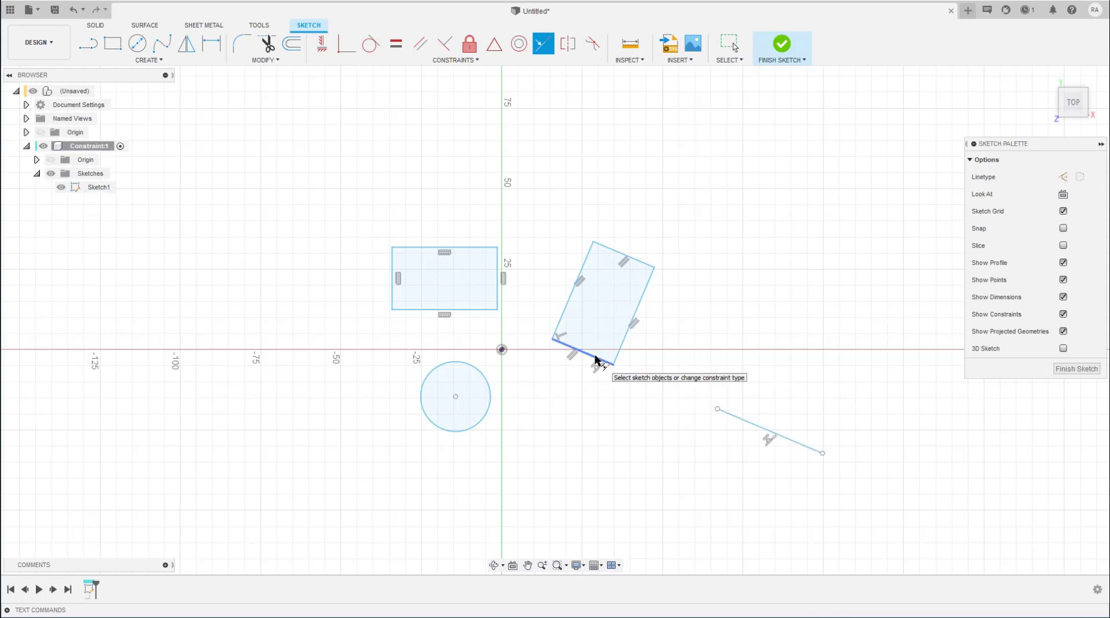
{"action": "key", "text": "Escape"}
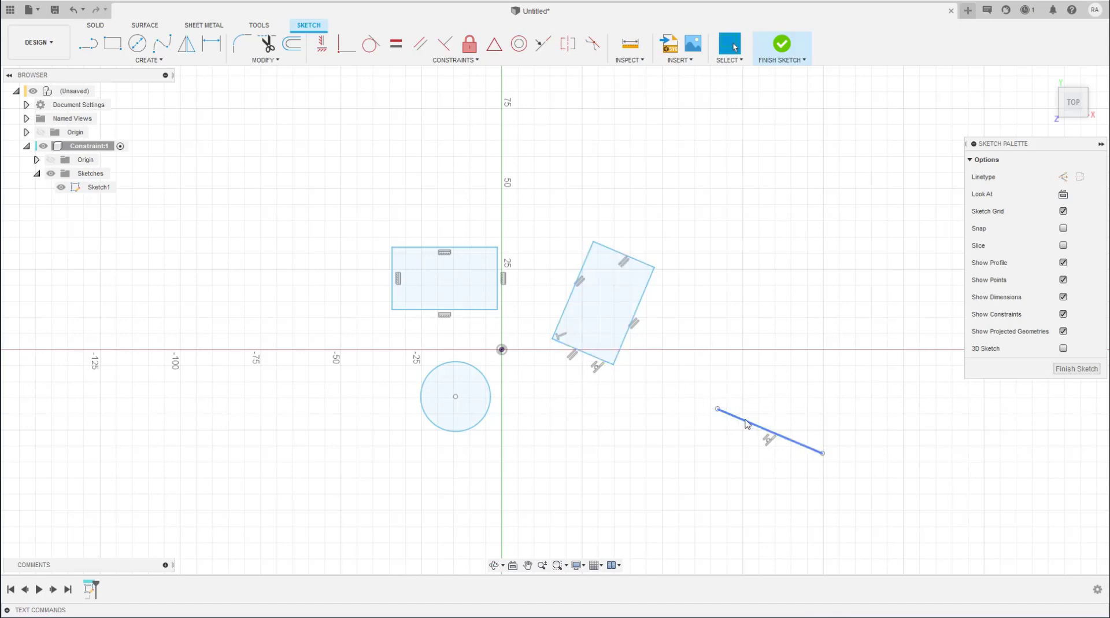
{"action": "mouse_move", "coordinate": [745, 423]}
{"action": "left_mouse_down"}
{"action": "mouse_move", "coordinate": [671, 410]}
{"action": "mouse_move", "coordinate": [746, 406]}
{"action": "mouse_move", "coordinate": [842, 448]}
{"action": "mouse_move", "coordinate": [791, 458]}
{"action": "left_mouse_up"}
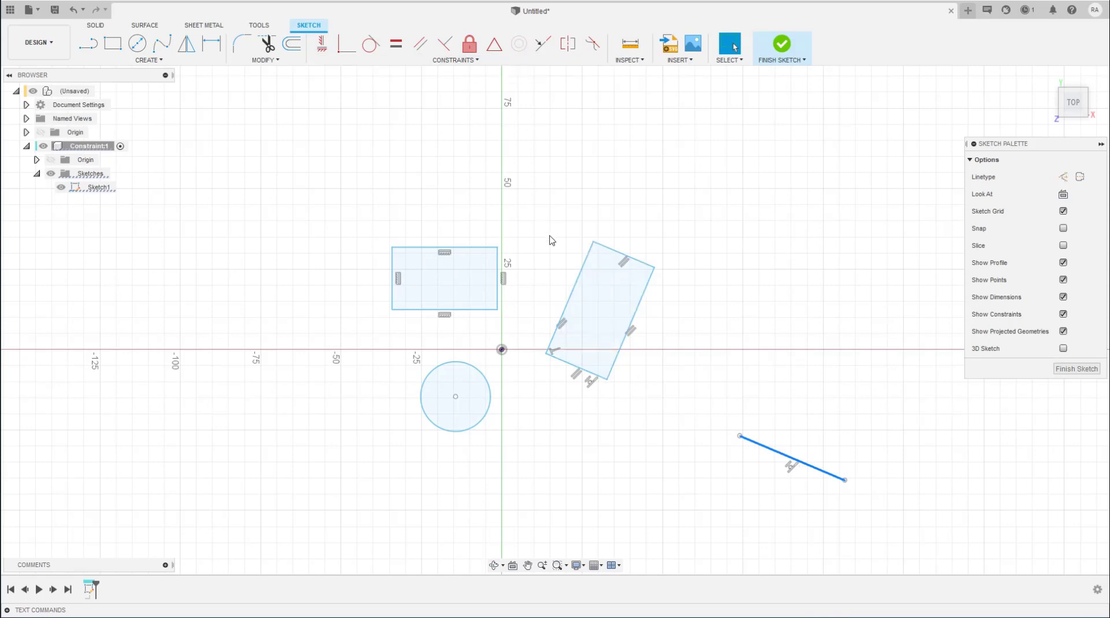
- Select the tilted rectangle's left edge for another midpoint constraint
{"action": "left_click", "coordinate": [540, 210]}
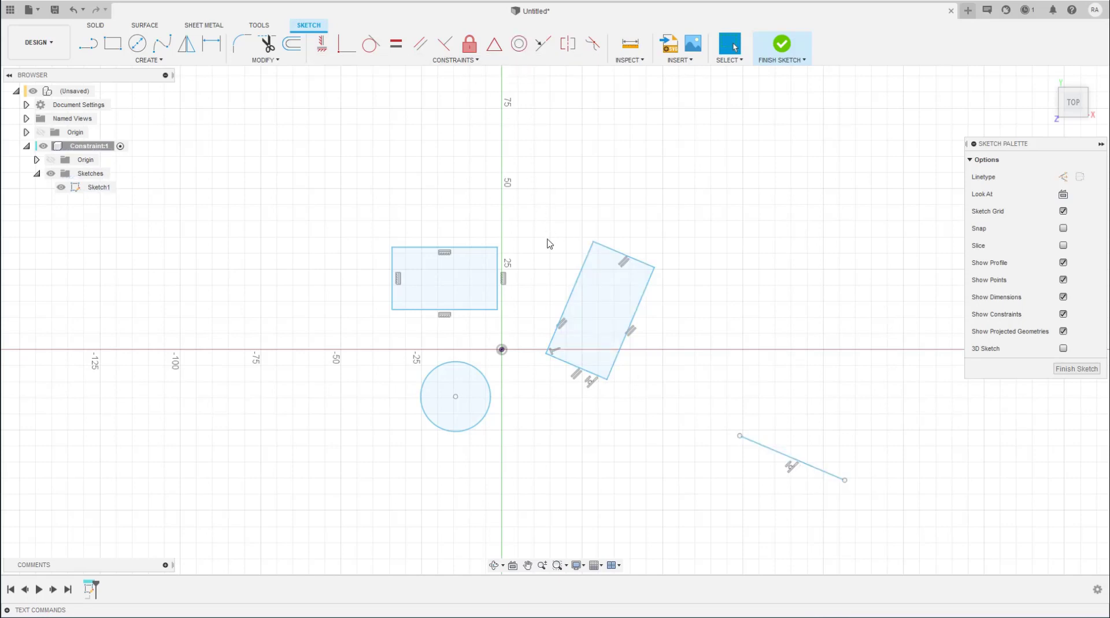
{"action": "left_click", "coordinate": [572, 295]}
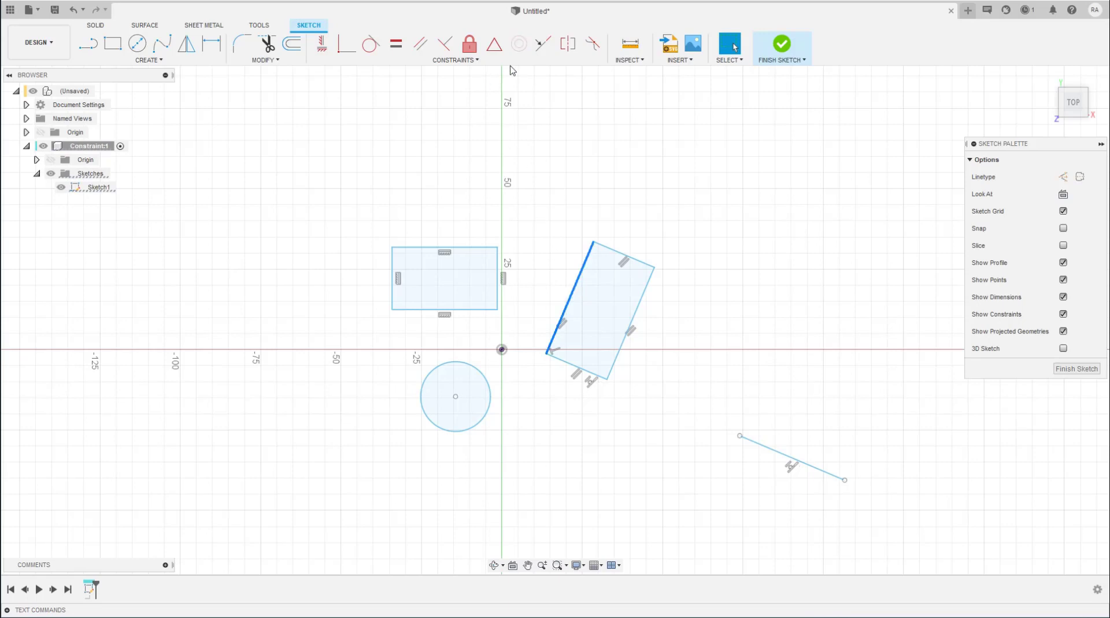
{"action": "left_click", "coordinate": [543, 44]}
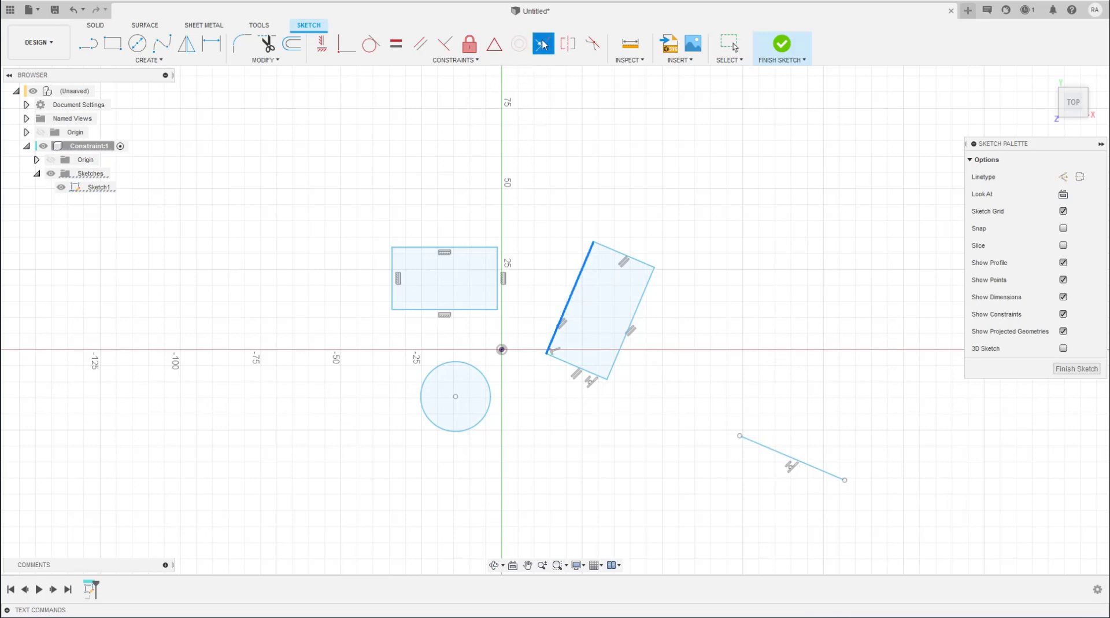
- Constrain the tilted edge, short horizontal line, and right rectangle's left edge
{"action": "left_click", "coordinate": [499, 299]}
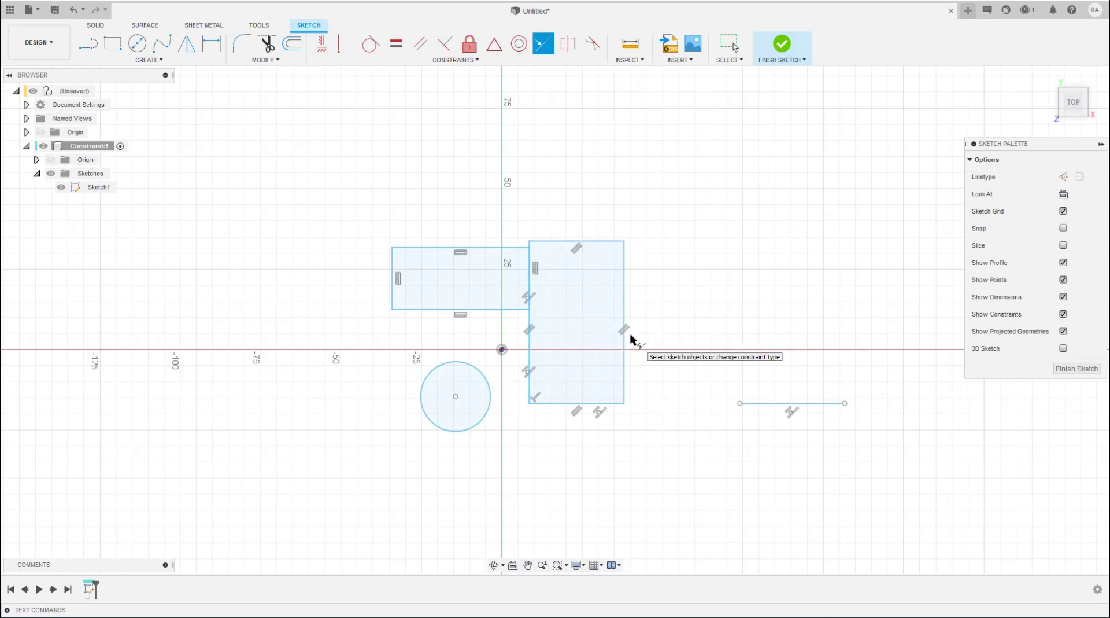
{"action": "left_click", "coordinate": [781, 404]}
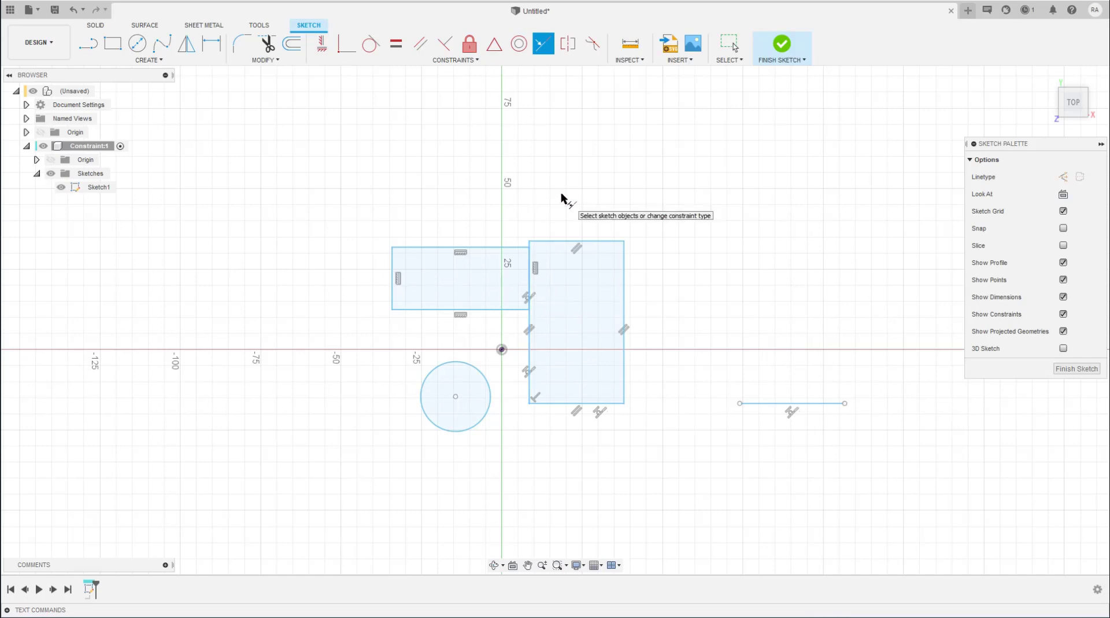
{"action": "left_click", "coordinate": [529, 364]}
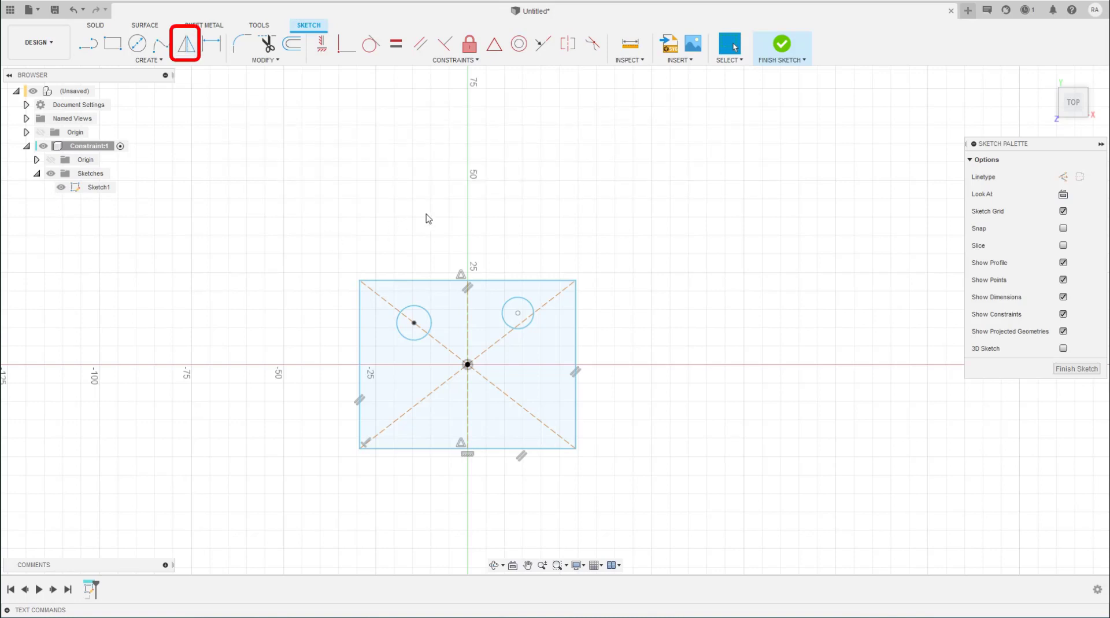
{"action": "left_click", "coordinate": [445, 331]}
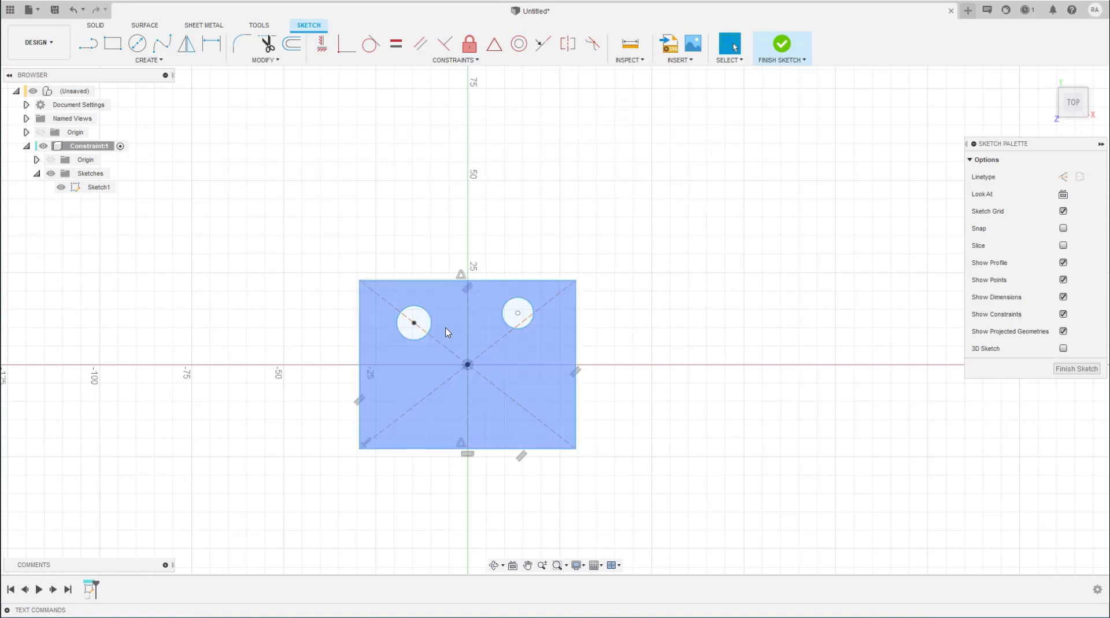
{"action": "left_click", "coordinate": [523, 282]}
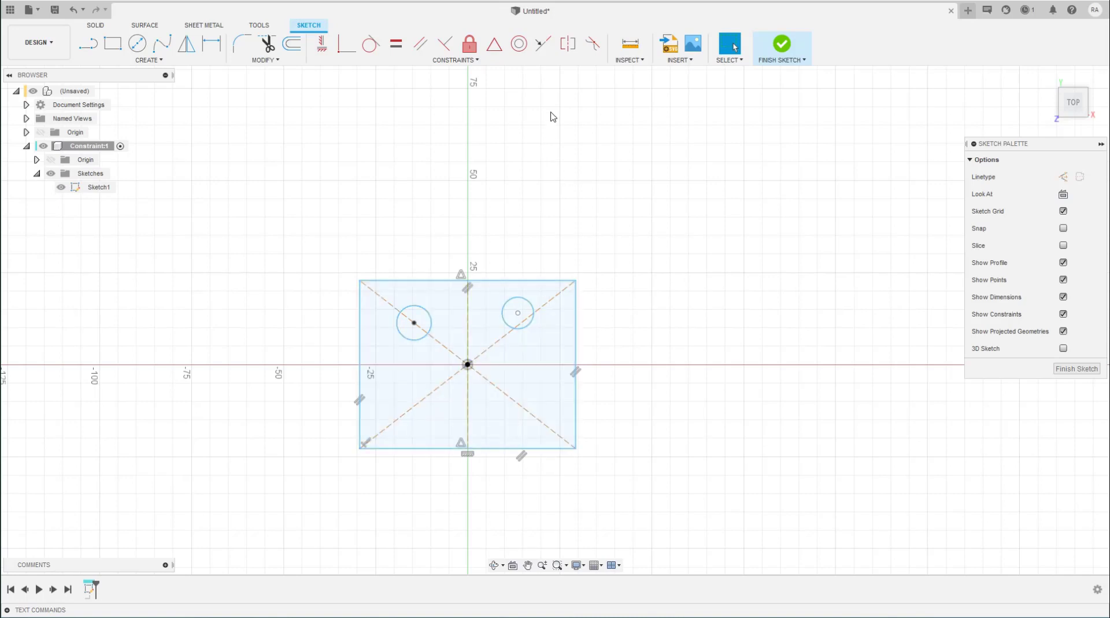
{"action": "left_click", "coordinate": [567, 43]}
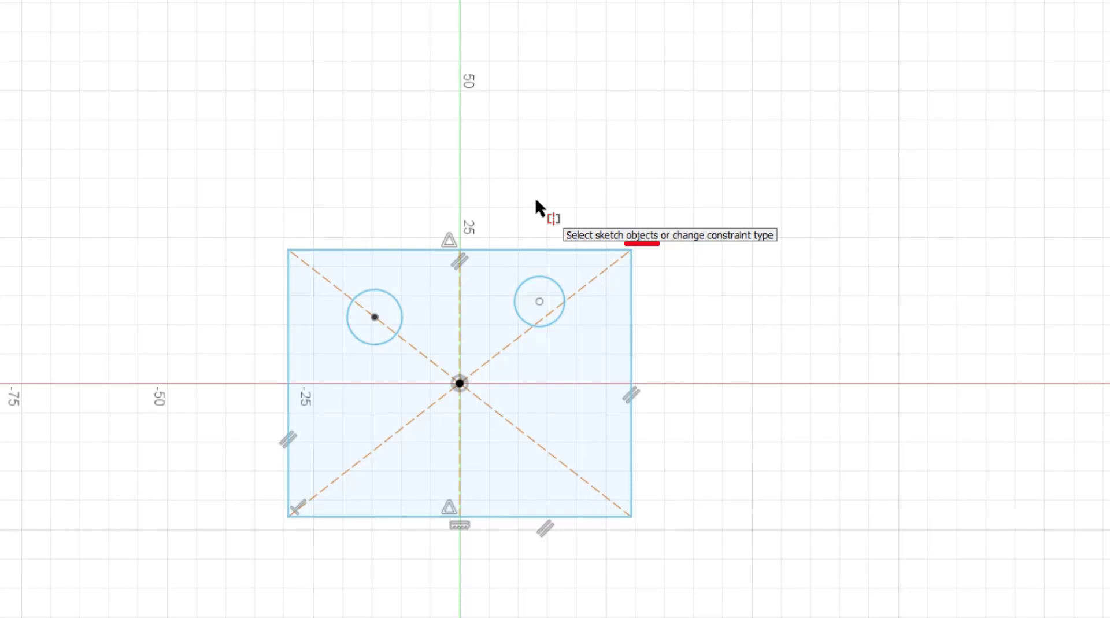
{"action": "left_click", "coordinate": [538, 277]}
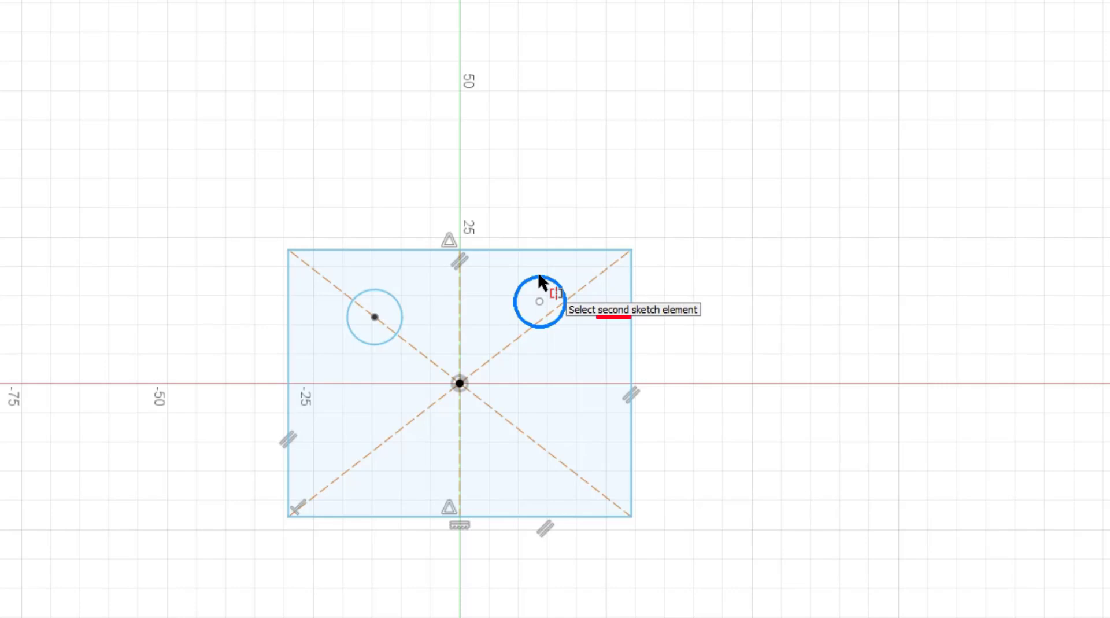
{"action": "left_click", "coordinate": [385, 292]}
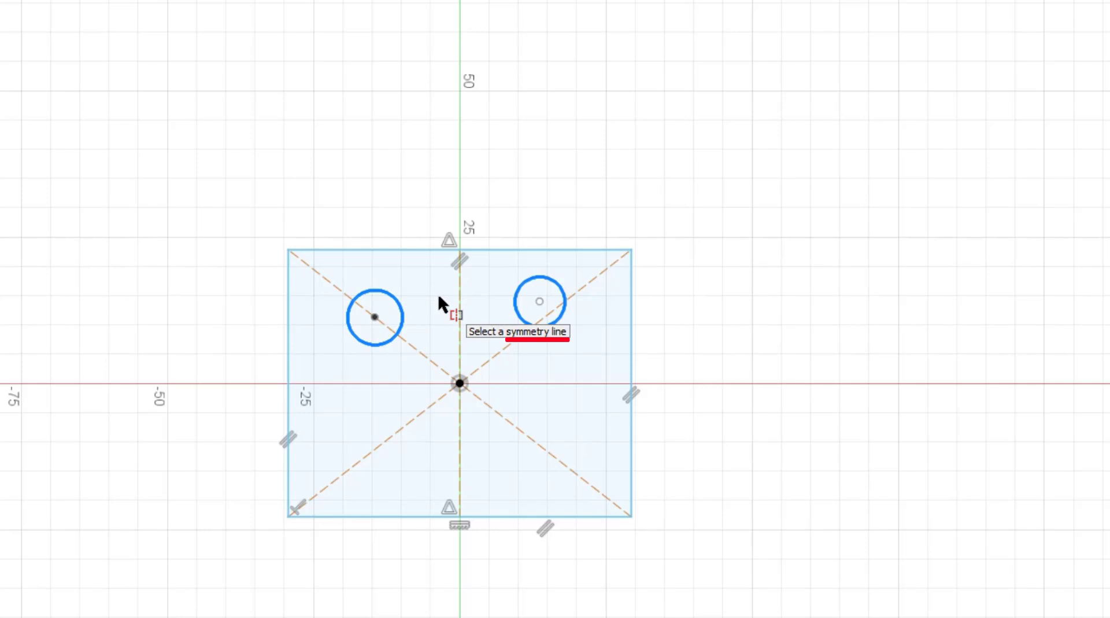
{"action": "left_click", "coordinate": [456, 307]}
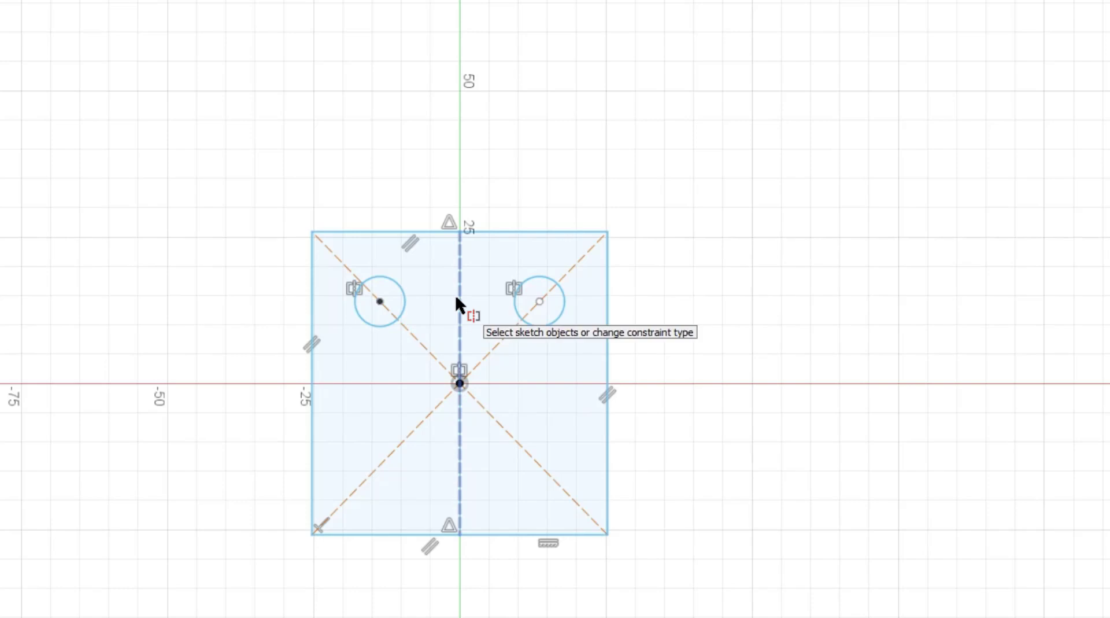
{"action": "key", "text": "ctrl+z"}
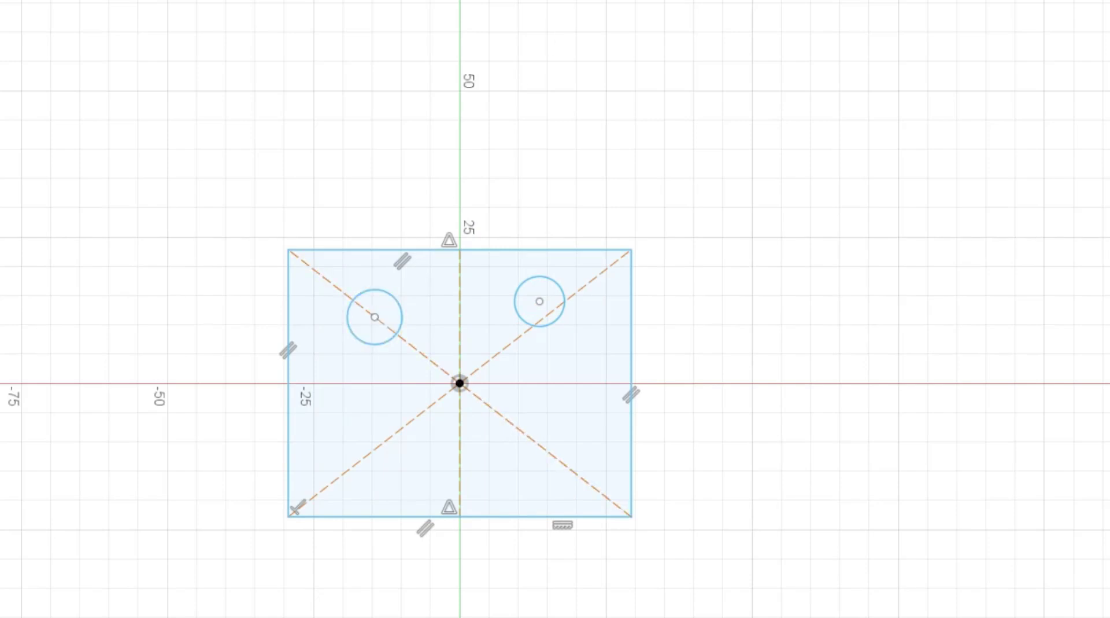
{"action": "left_click", "coordinate": [541, 272]}
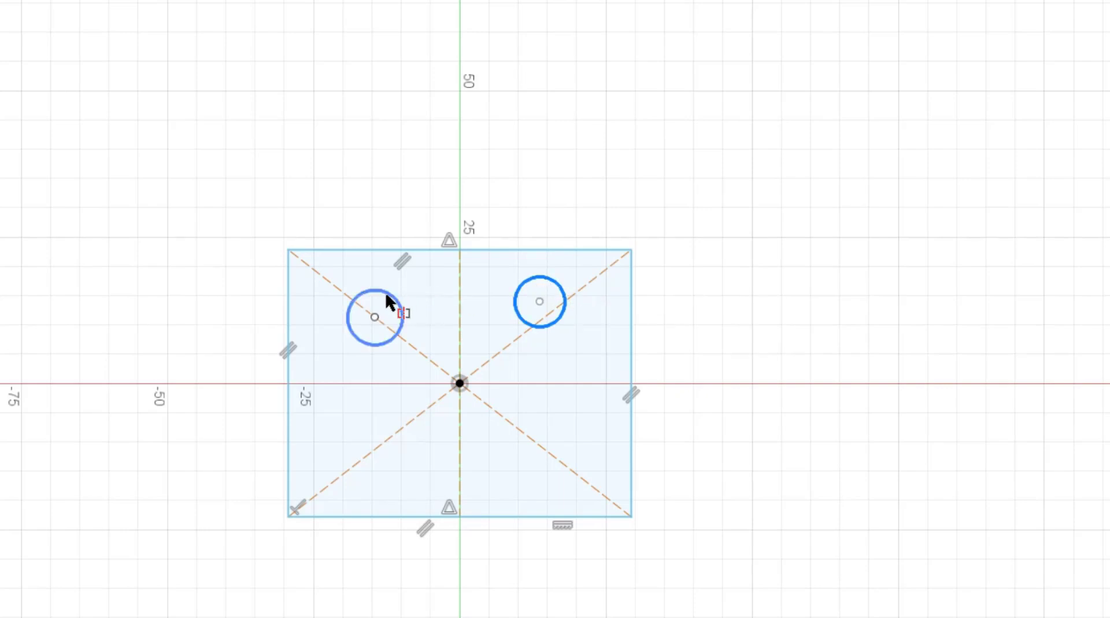
{"action": "left_click", "coordinate": [386, 295]}
{"action": "left_click", "coordinate": [461, 305]}
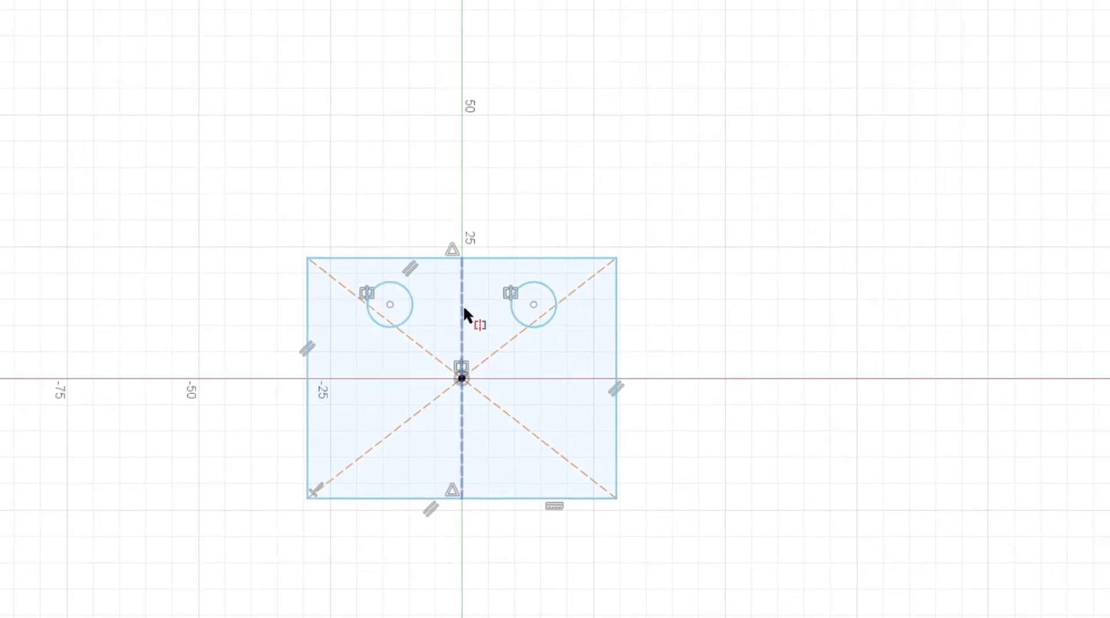
{"action": "key", "text": "ctrl+z"}
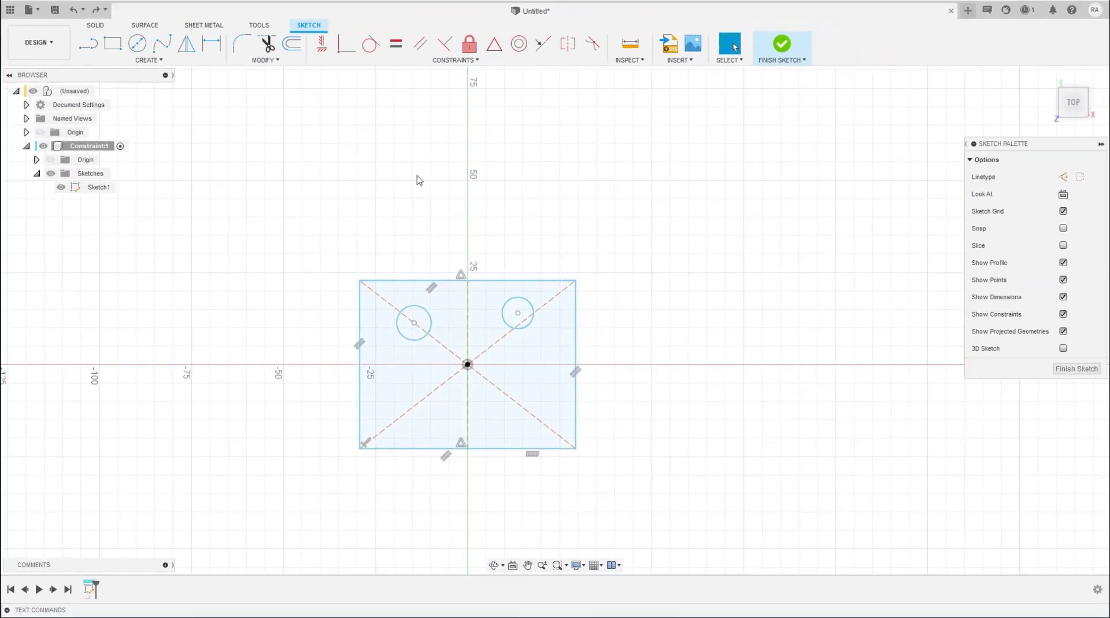
{"action": "left_click", "coordinate": [188, 44]}
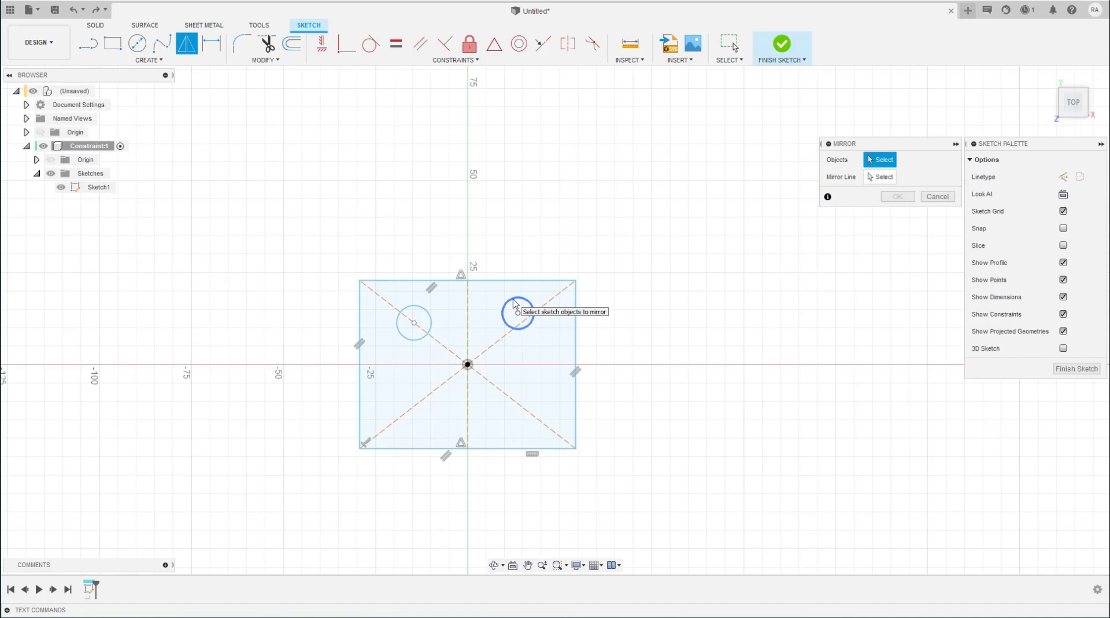
- Mirror the right circle across the vertical centreline to create a copy on the left
{"action": "left_click", "coordinate": [514, 302]}
{"action": "left_click", "coordinate": [880, 176]}
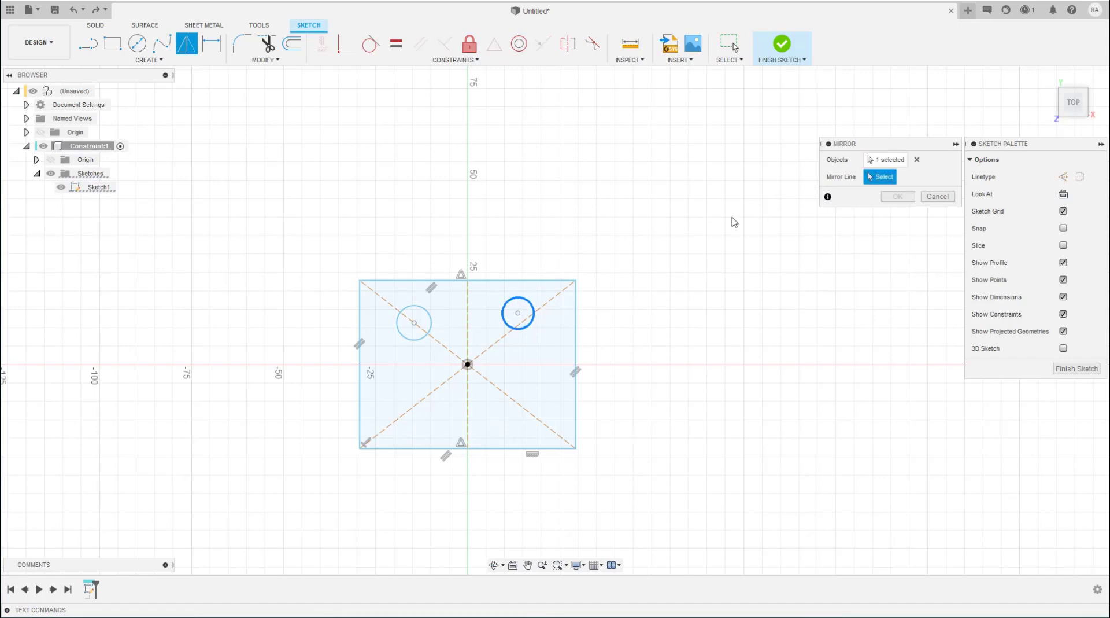
{"action": "left_click", "coordinate": [468, 327]}
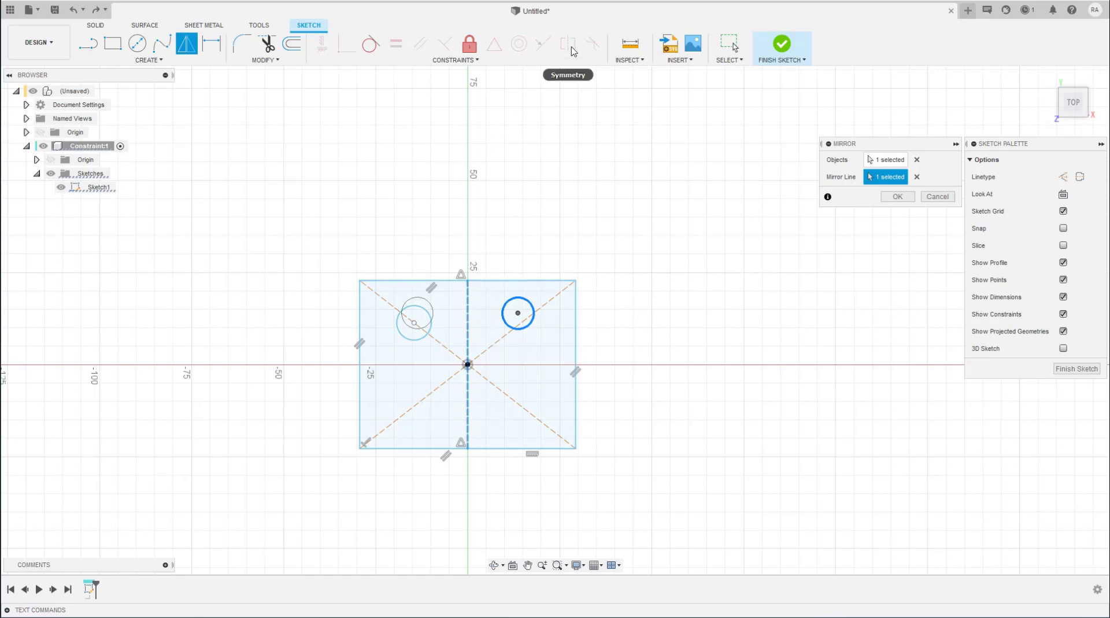
{"action": "left_click", "coordinate": [897, 197]}
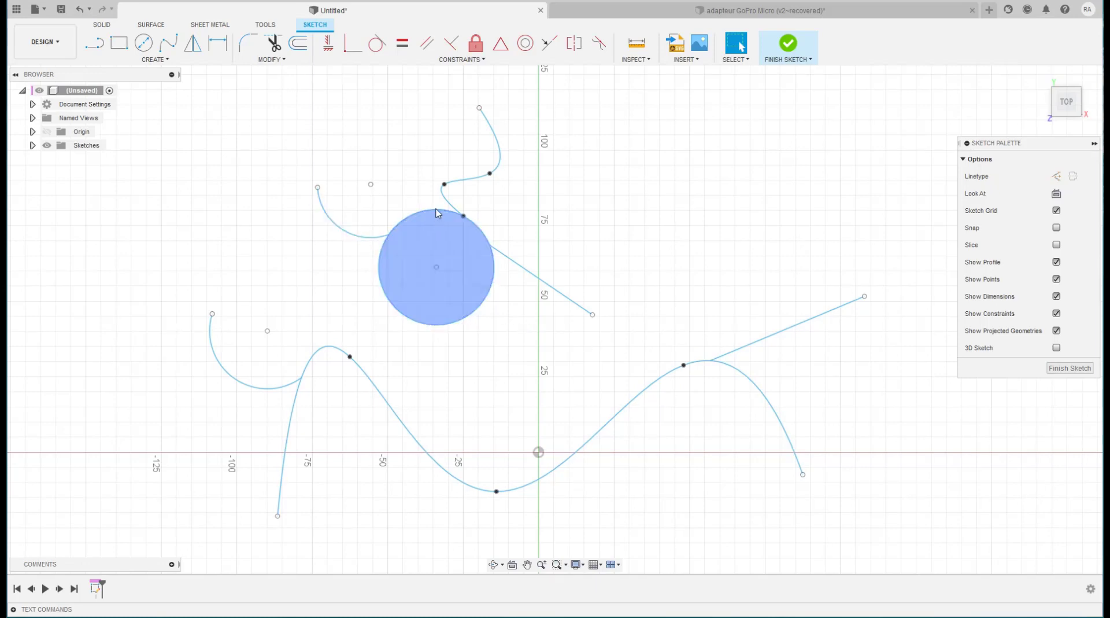
- Reshape the lower spline's left peak and make the long straight line tangent to it
{"action": "left_click", "coordinate": [349, 364]}
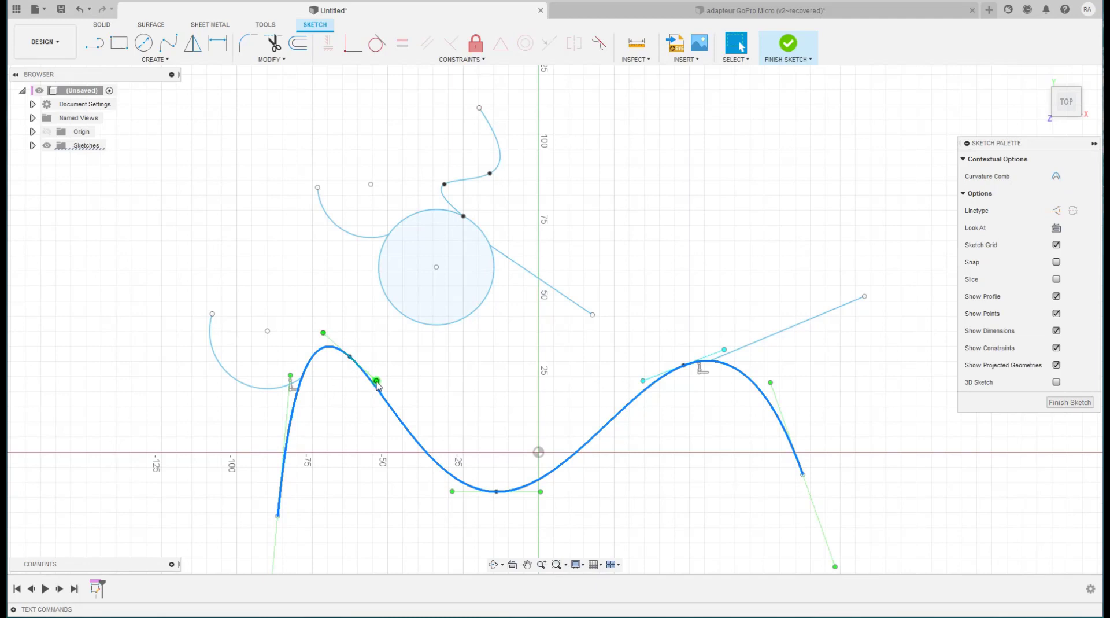
{"action": "mouse_move", "coordinate": [376, 381]}
{"action": "left_mouse_down"}
{"action": "mouse_move", "coordinate": [388, 352]}
{"action": "mouse_move", "coordinate": [372, 376]}
{"action": "left_mouse_up"}
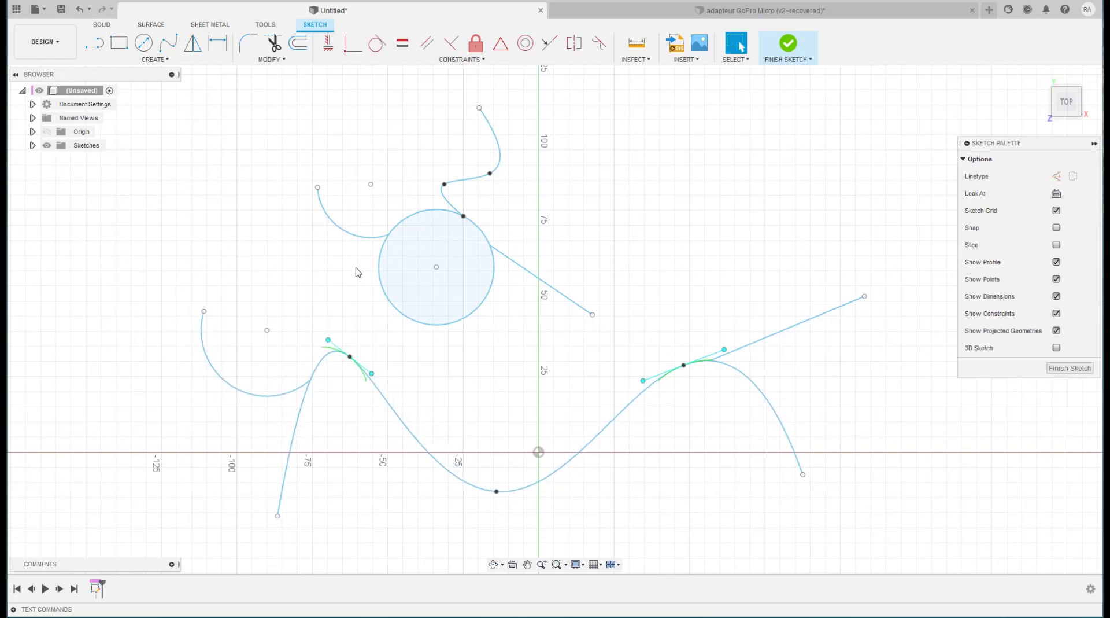
{"action": "left_click", "coordinate": [373, 47]}
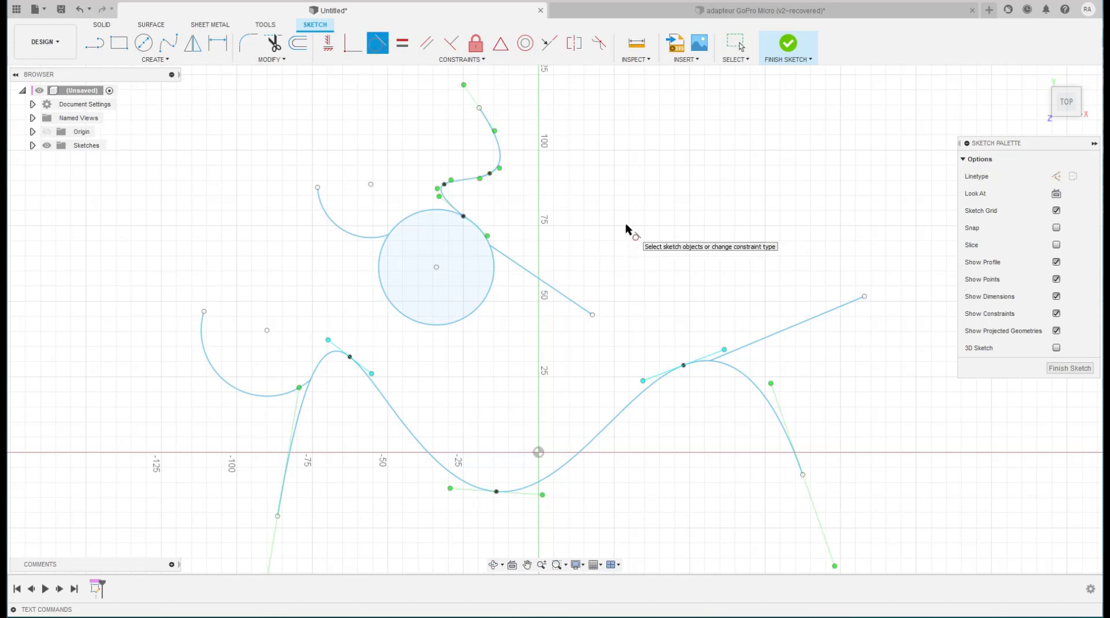
{"action": "left_click", "coordinate": [751, 342]}
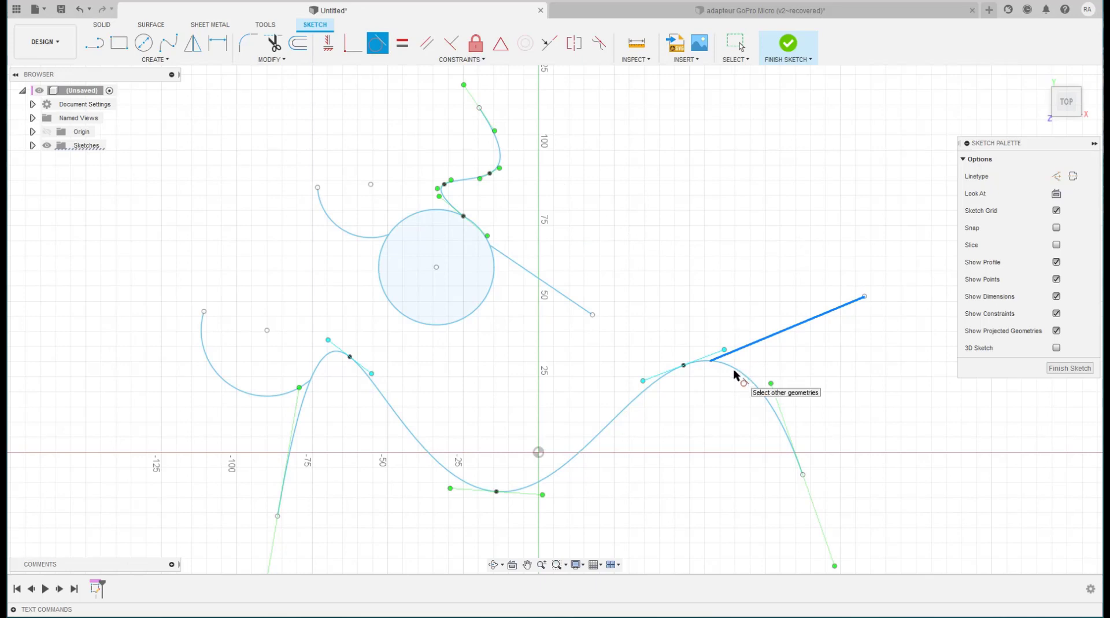
{"action": "left_click", "coordinate": [737, 375]}
{"action": "key", "text": "Escape"}
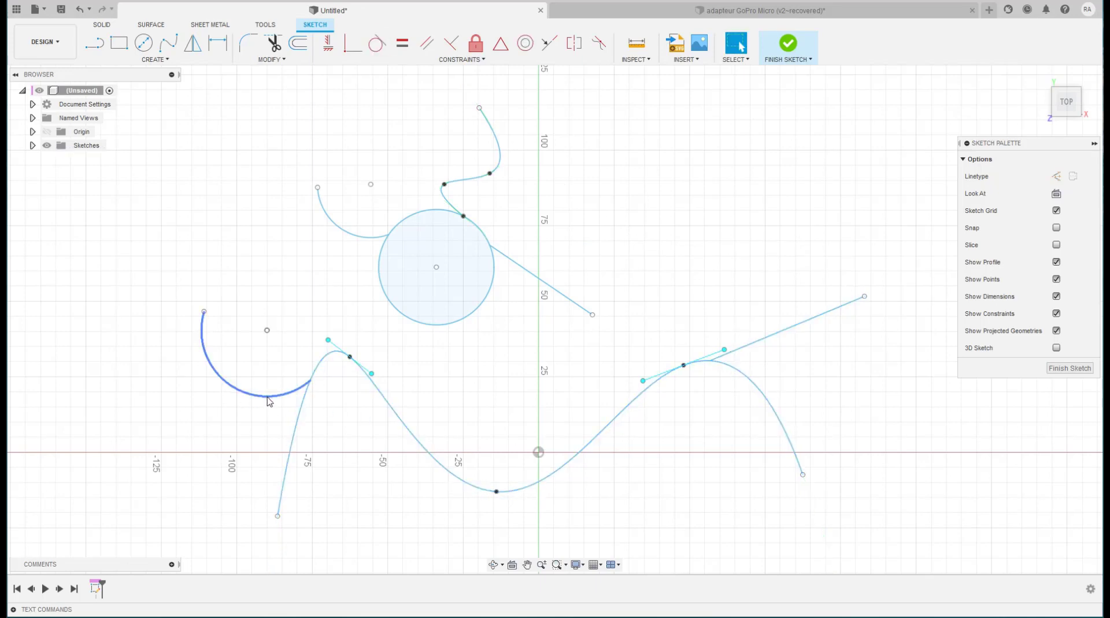
- Make the lower-left arc tangent to the spline and the upper arc tangent to the circle
{"action": "left_click", "coordinate": [377, 43]}
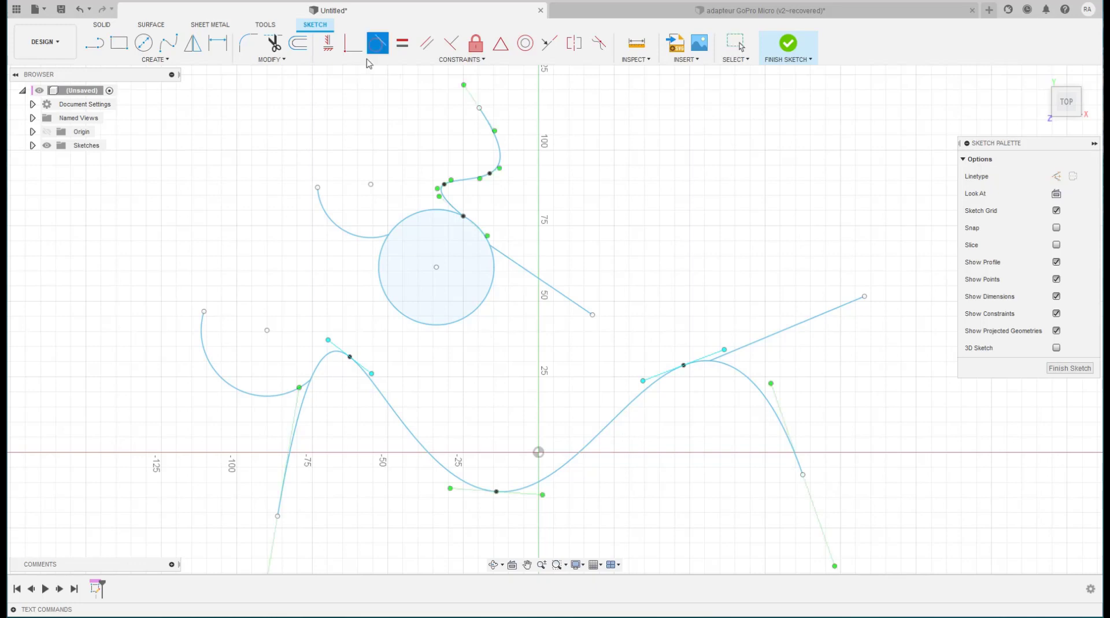
{"action": "left_click", "coordinate": [267, 396]}
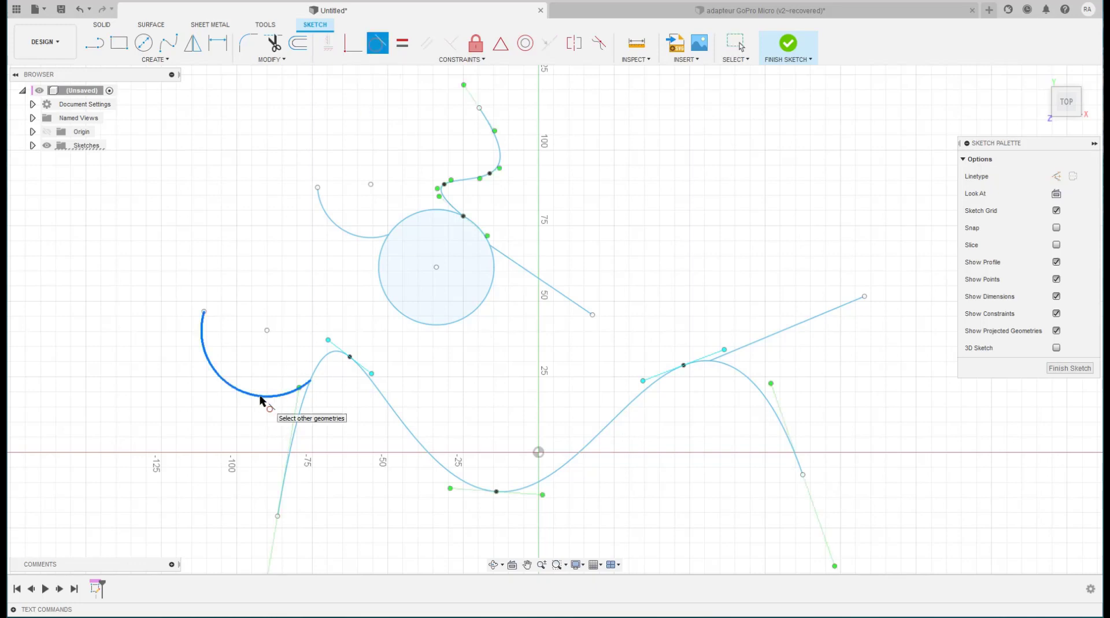
{"action": "left_click", "coordinate": [324, 358]}
{"action": "key", "text": "Escape"}
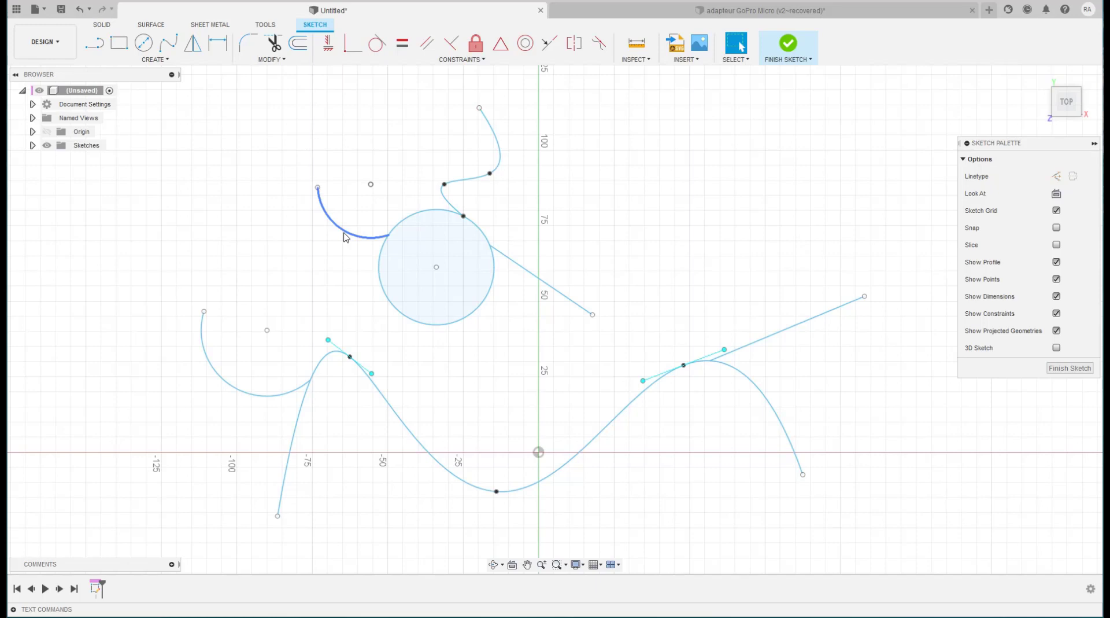
{"action": "left_click", "coordinate": [370, 184]}
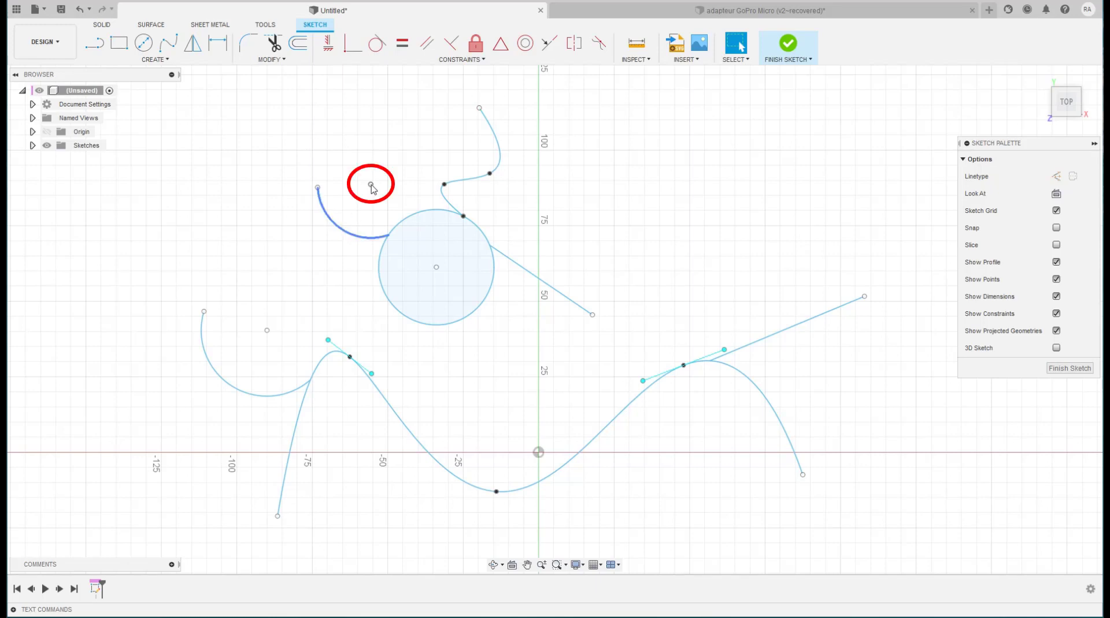
{"action": "left_click", "coordinate": [377, 42]}
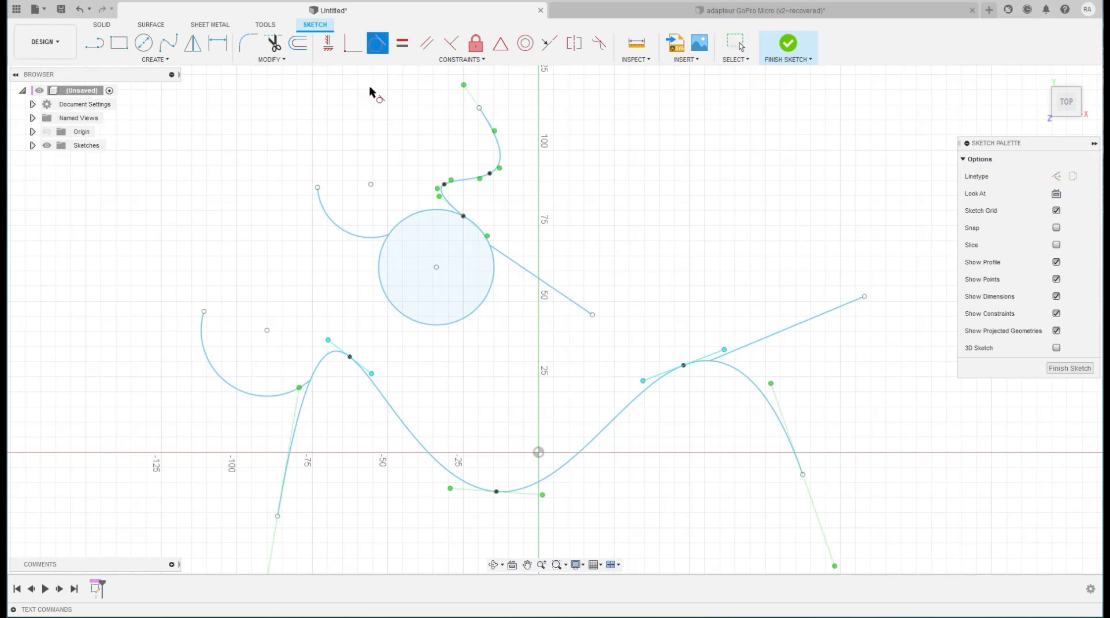
{"action": "left_click", "coordinate": [357, 237]}
{"action": "left_click", "coordinate": [378, 257]}
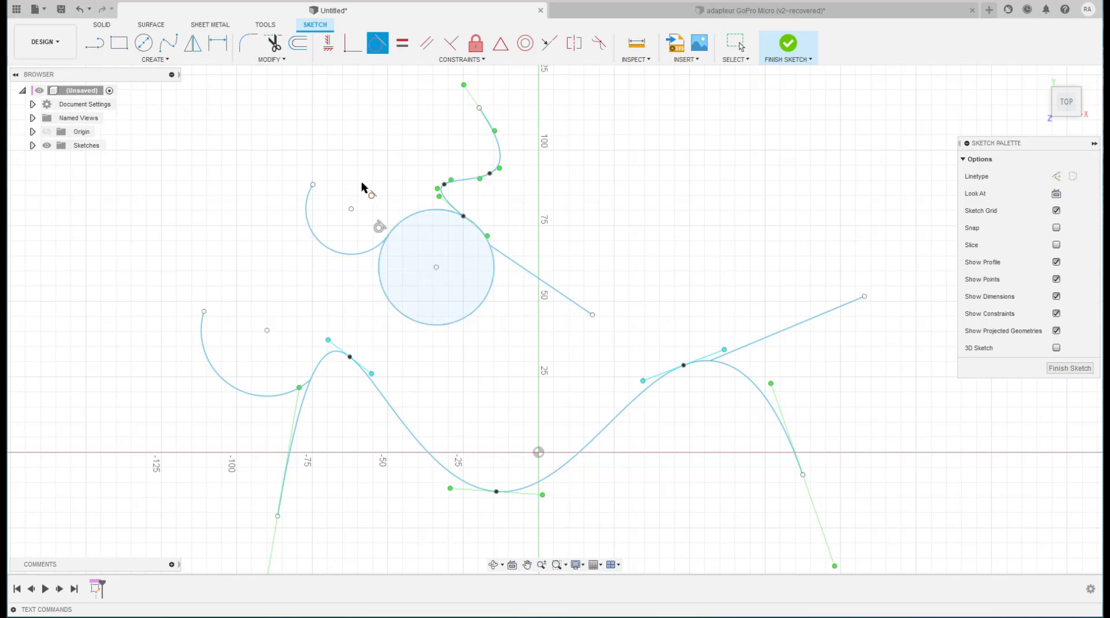
{"action": "key", "text": "Escape"}
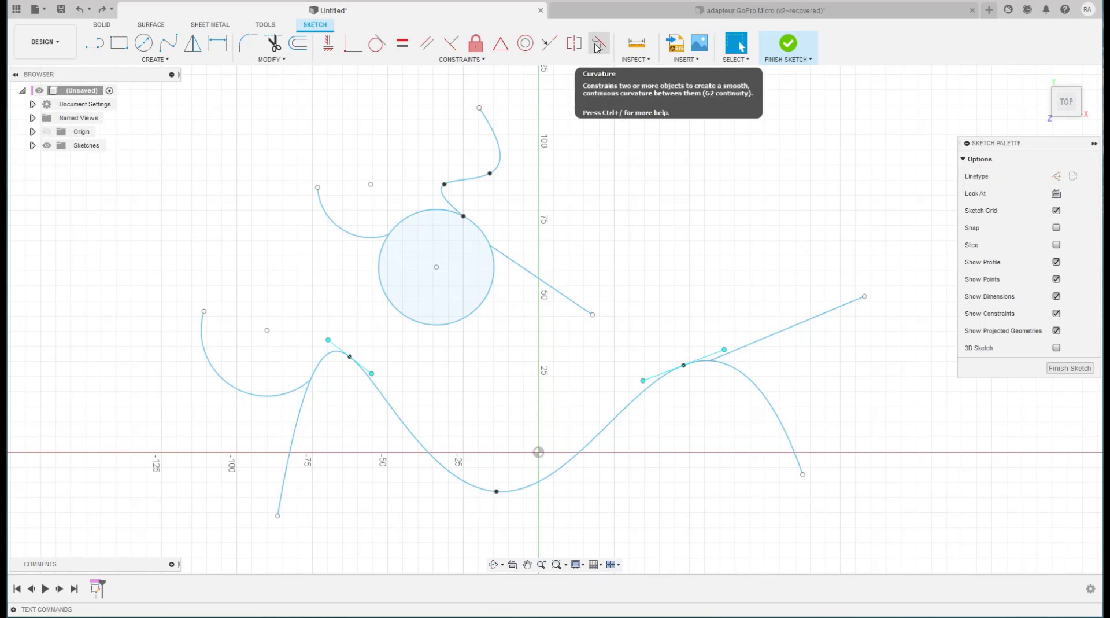
- Join the upper spline to the circle's edge with a curvature constraint
{"action": "left_click", "coordinate": [597, 48]}
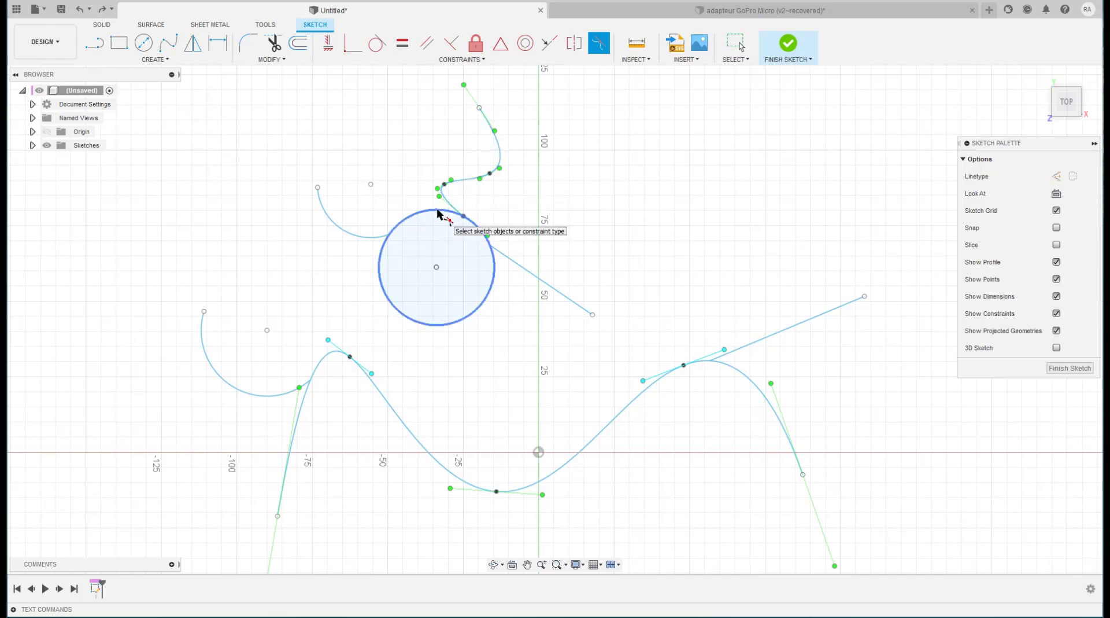
{"action": "left_click", "coordinate": [461, 182]}
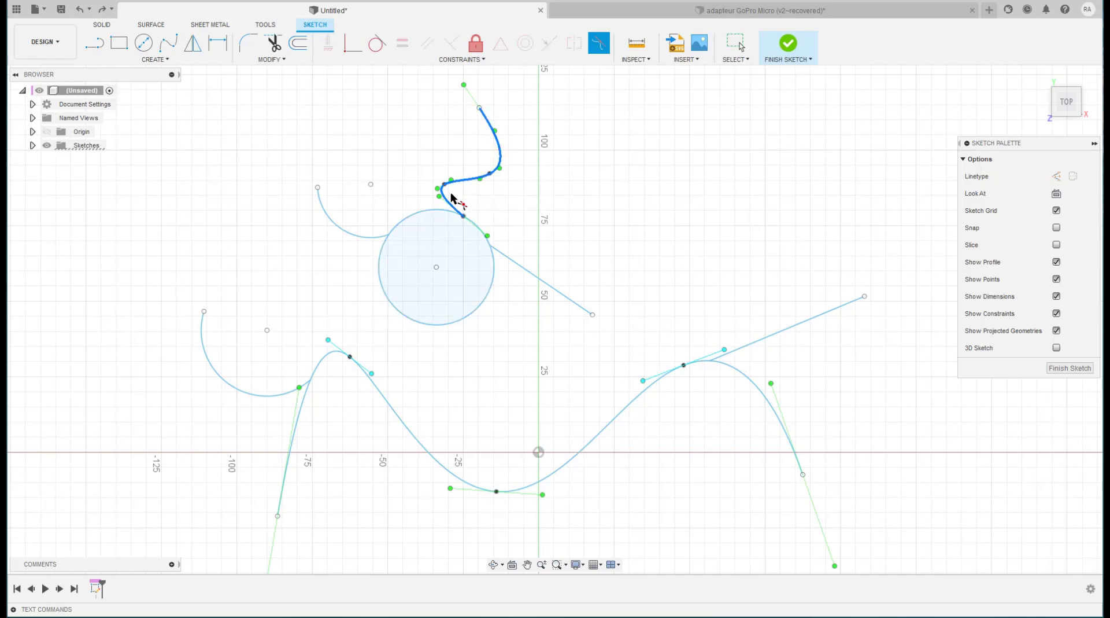
{"action": "left_click", "coordinate": [440, 211]}
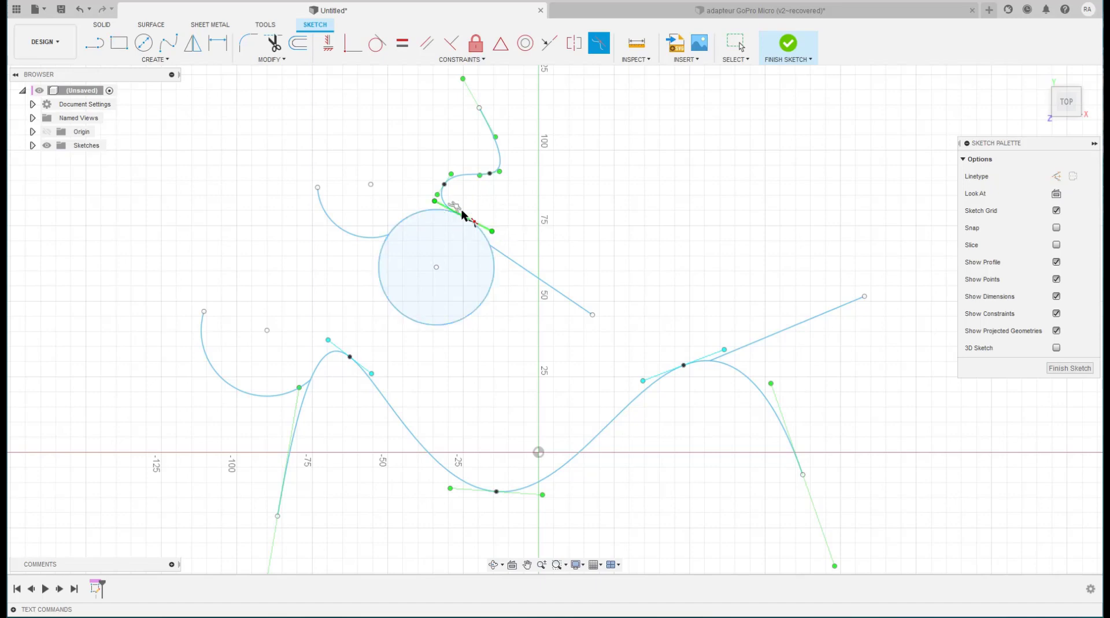
{"action": "scroll", "coordinate": [440, 212], "scroll_direction": "up", "scroll_amount": 2}
{"action": "scroll", "coordinate": [449, 217], "scroll_direction": "up", "scroll_amount": 2}
{"action": "scroll", "coordinate": [449, 217], "scroll_direction": "up", "scroll_amount": 1}
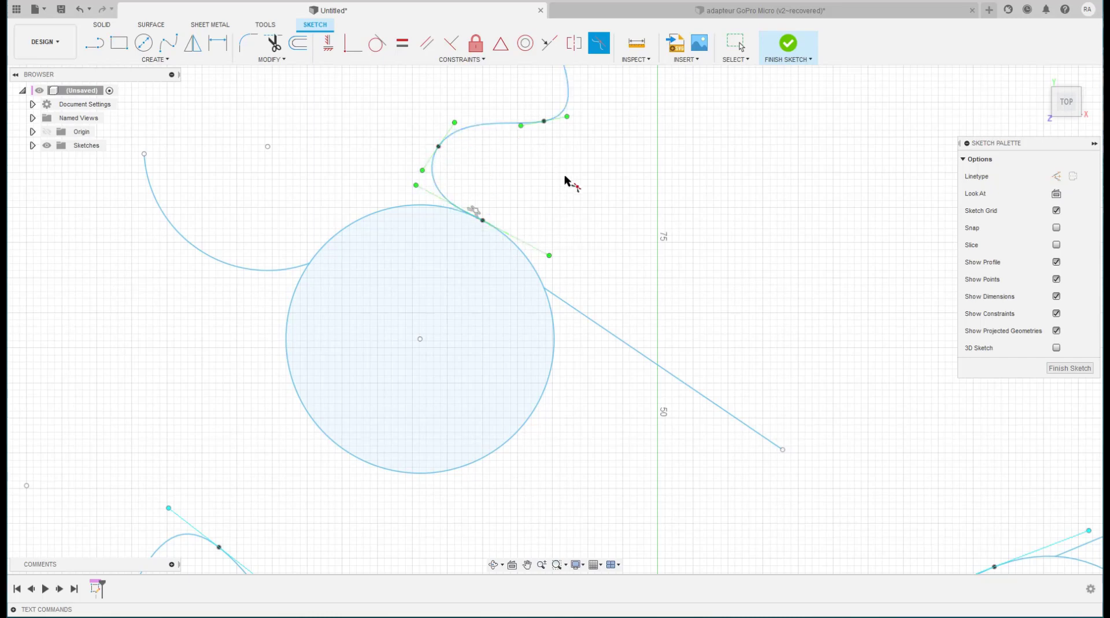
{"action": "scroll", "coordinate": [565, 181], "scroll_direction": "down", "scroll_amount": 2}
{"action": "scroll", "coordinate": [568, 180], "scroll_direction": "down", "scroll_amount": 2}
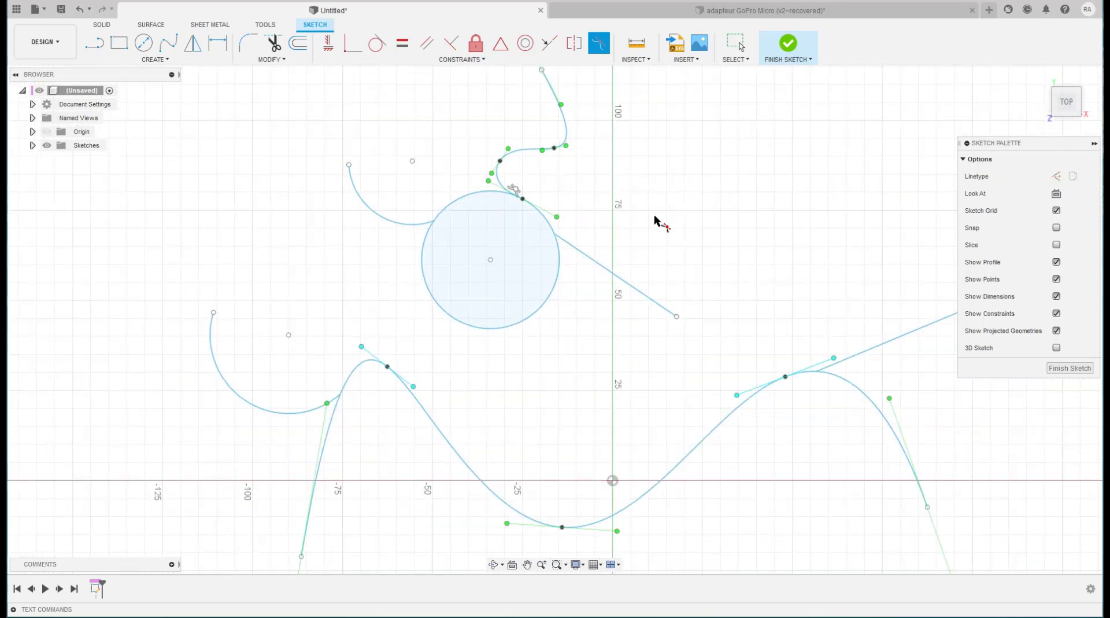
{"action": "middle_click_drag", "start_coordinate": [750, 277], "coordinate": [593, 226]}
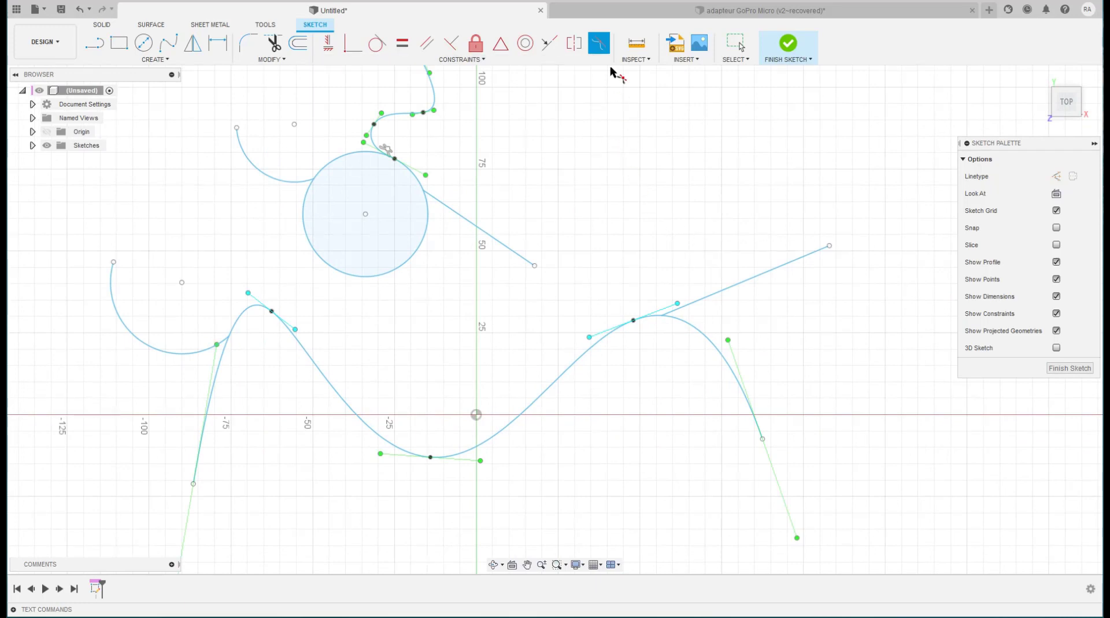
- Try constraints on the long straight line and the wavy spline, cancelling each one
{"action": "left_click", "coordinate": [711, 299]}
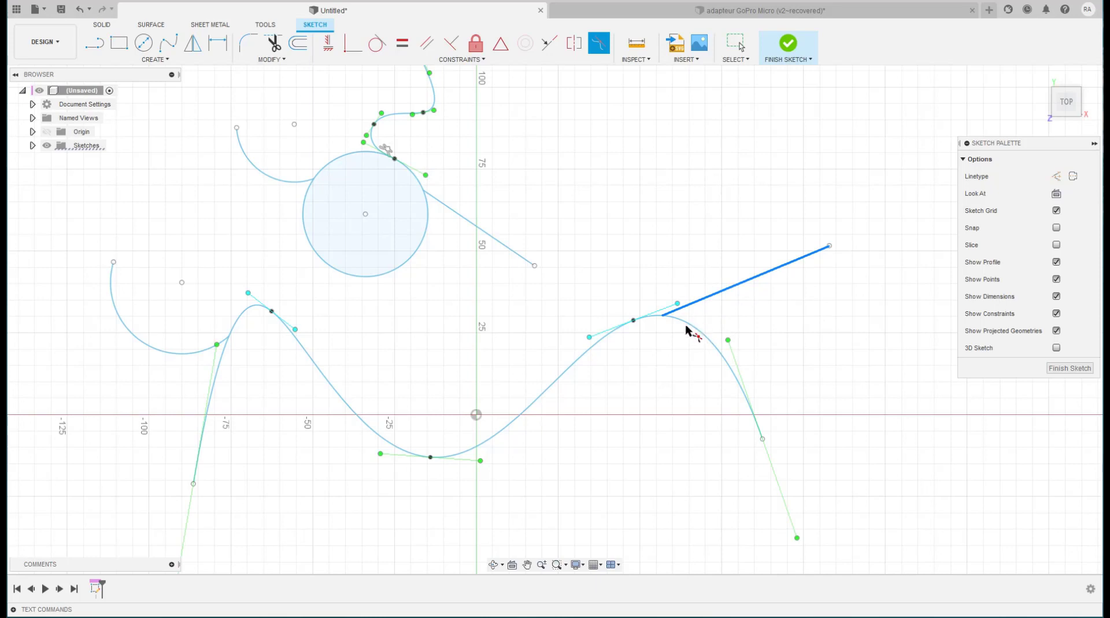
{"action": "key", "text": "Escape"}
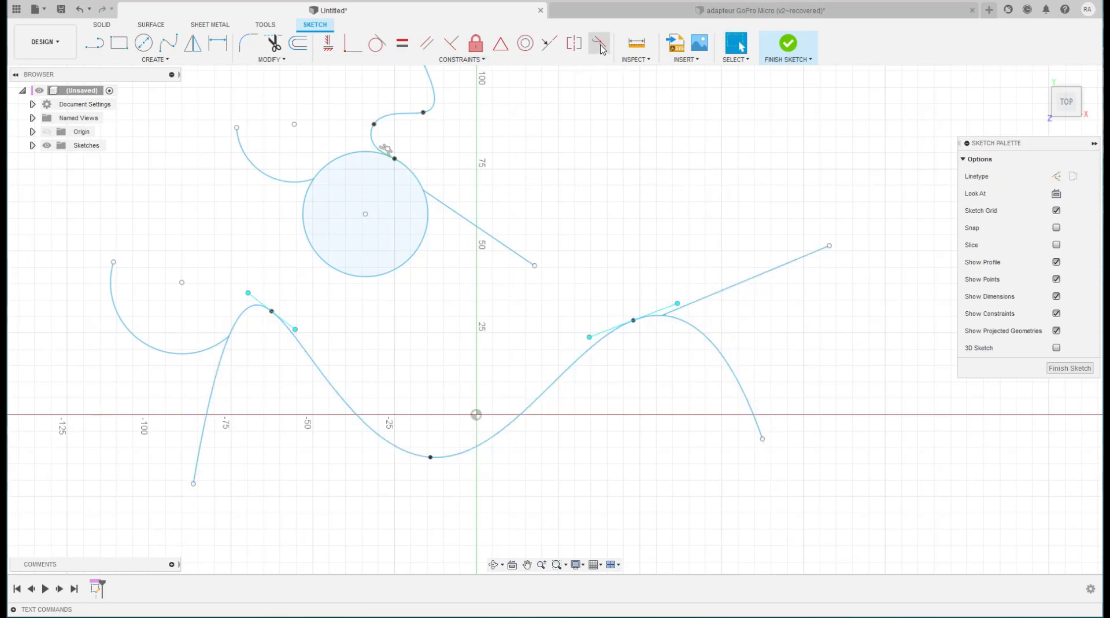
{"action": "left_click", "coordinate": [599, 42]}
{"action": "left_click", "coordinate": [610, 339]}
{"action": "left_click", "coordinate": [610, 340]}
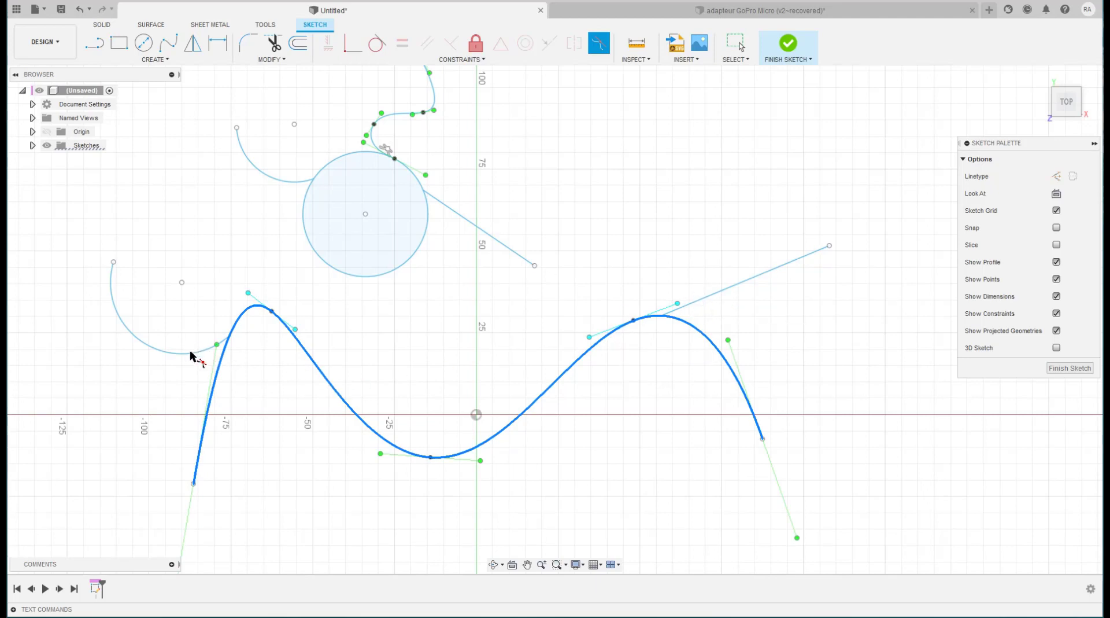
{"action": "key", "text": "Escape"}
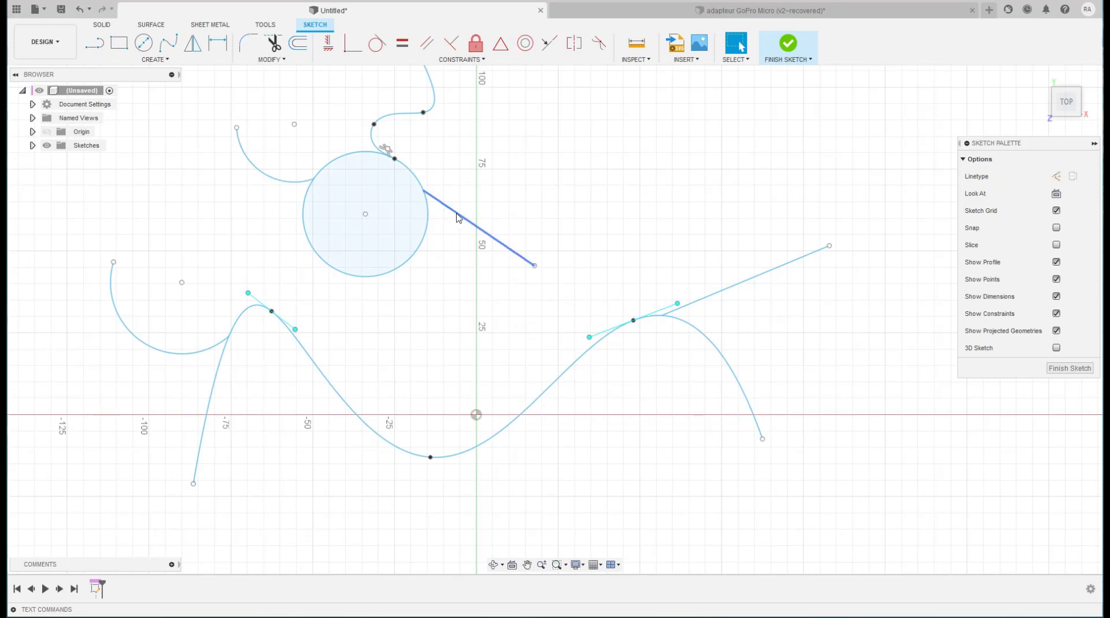
{"action": "left_click", "coordinate": [599, 48]}
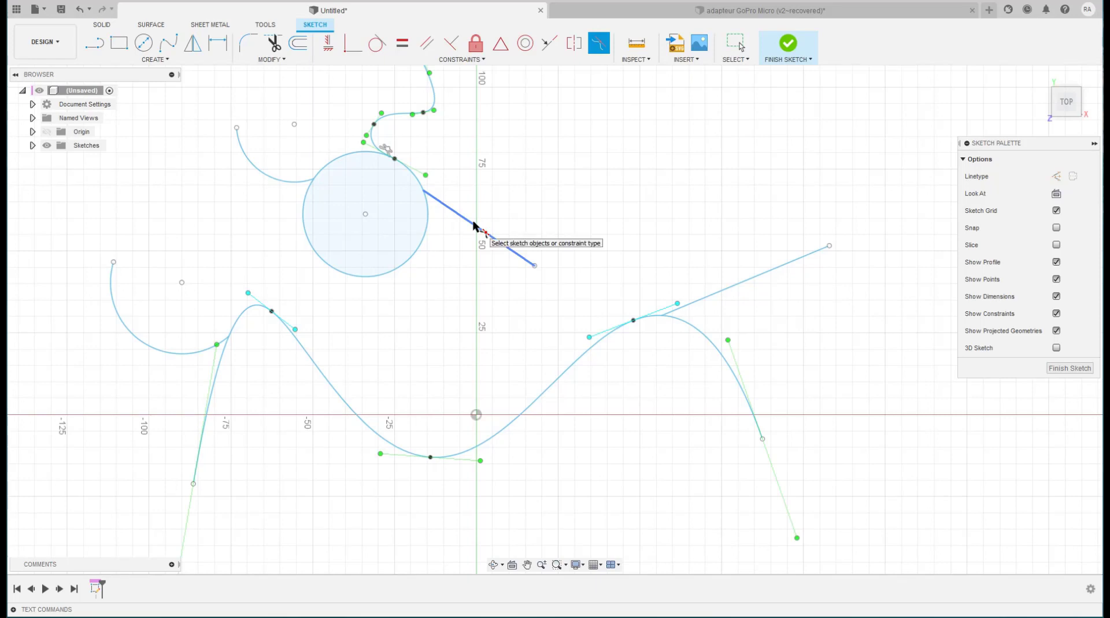
{"action": "key", "text": "Escape"}
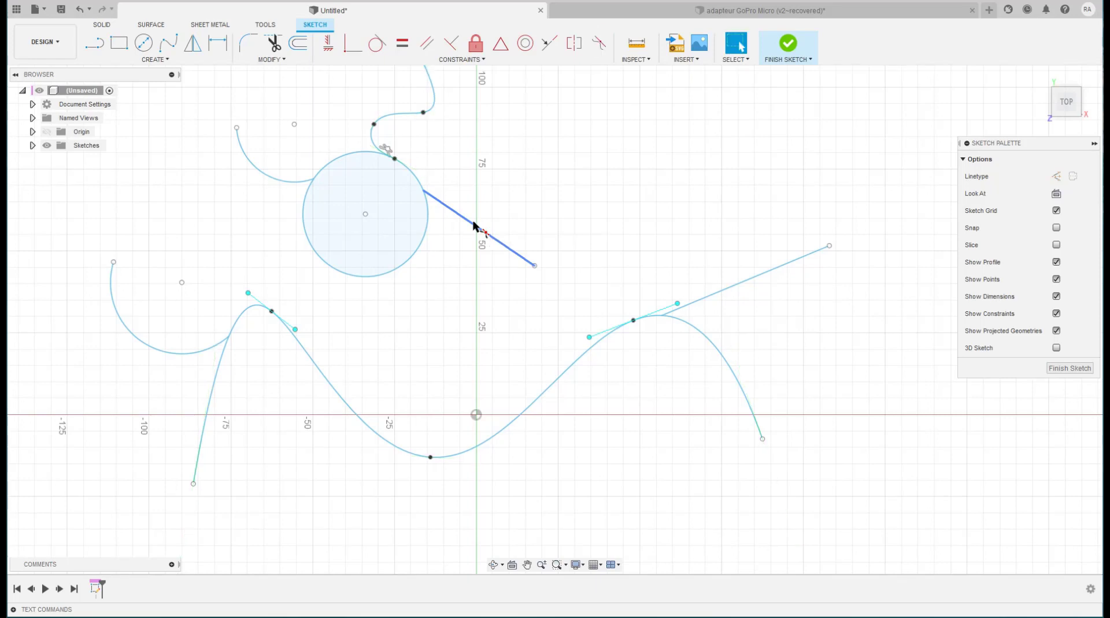
{"action": "left_click", "coordinate": [169, 43]}
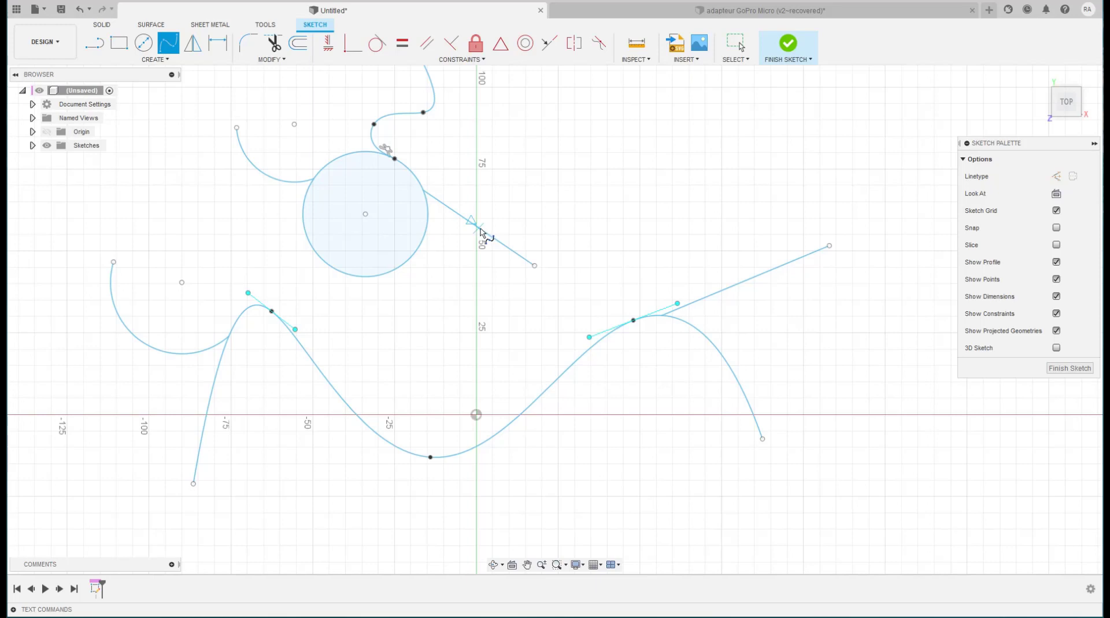
- Draw a new S-shaped spline from the line beside the circle, then raise its start point
{"action": "left_click", "coordinate": [478, 227]}
{"action": "left_click", "coordinate": [534, 176]}
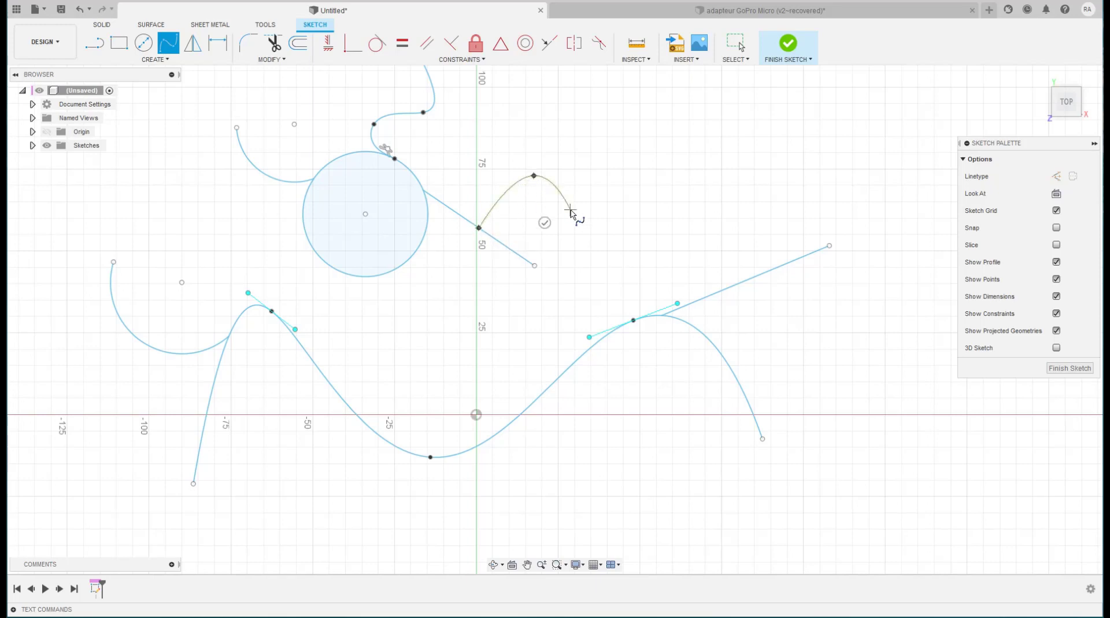
{"action": "left_click", "coordinate": [571, 210]}
{"action": "left_click", "coordinate": [608, 140]}
{"action": "left_click", "coordinate": [637, 144]}
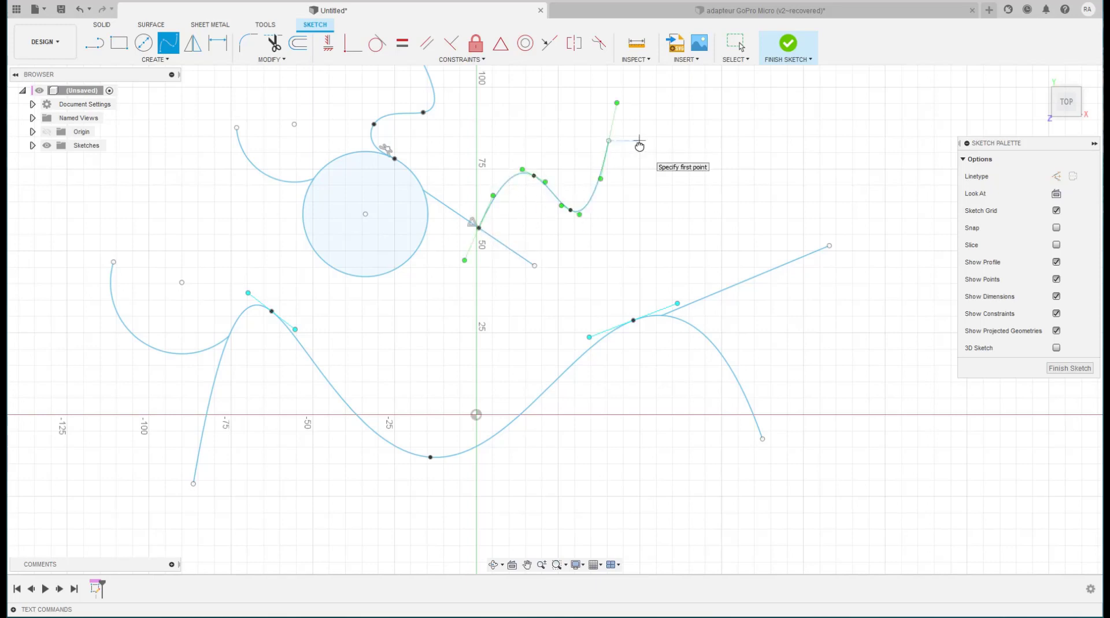
{"action": "key", "text": "Escape"}
{"action": "left_click_drag", "start_coordinate": [481, 228], "coordinate": [470, 195]}
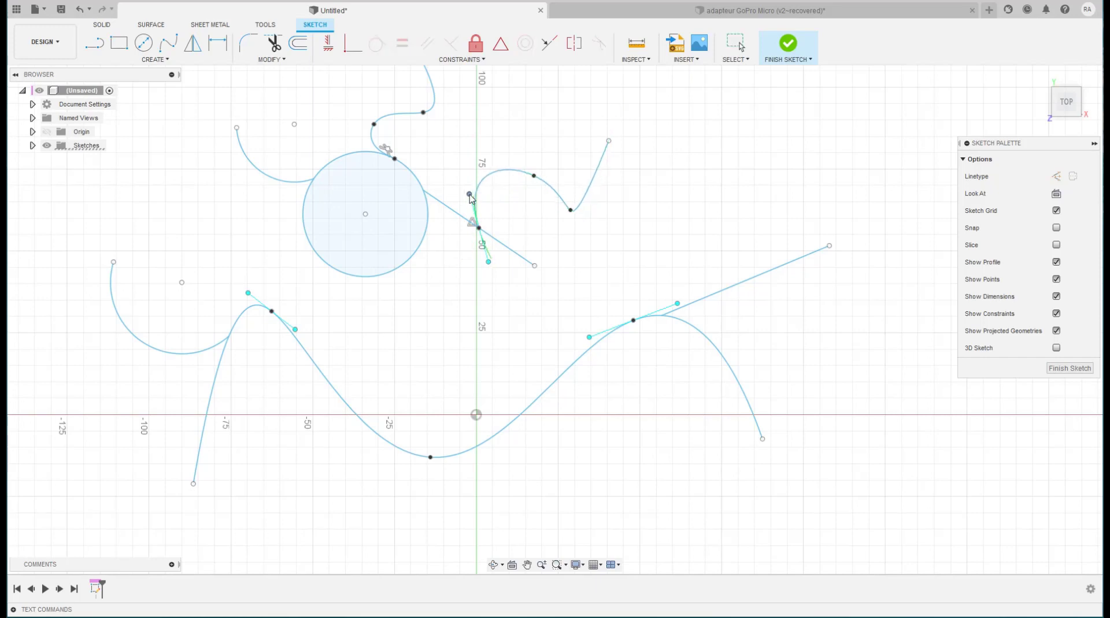
{"action": "left_click_drag", "start_coordinate": [470, 196], "coordinate": [473, 190]}
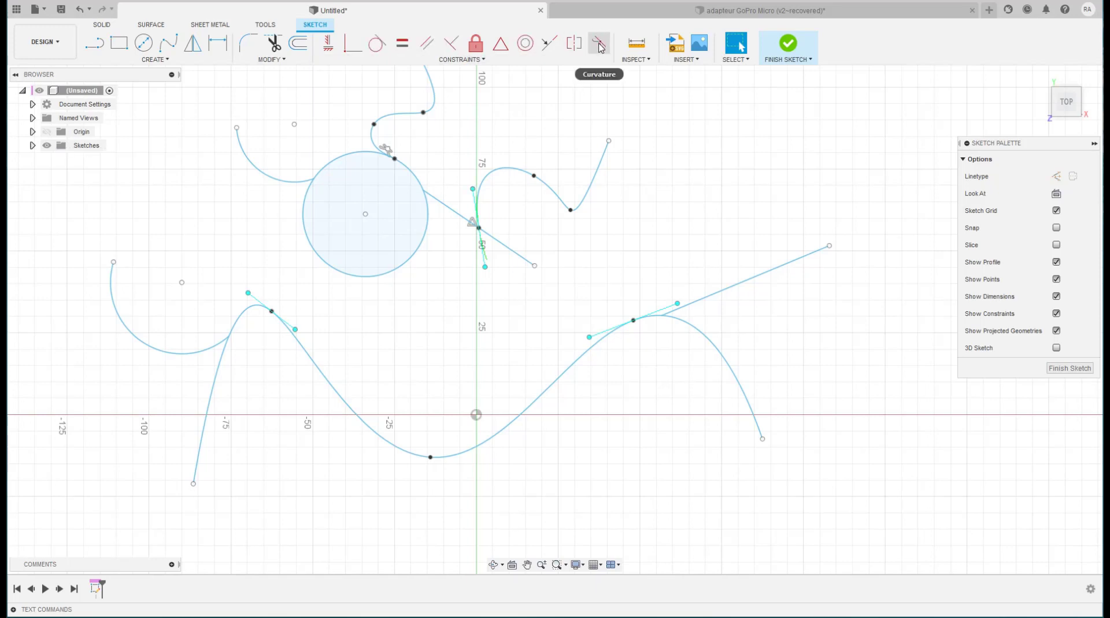
- Make the S-shaped spline curvature-continuous with the line, then pull the line's endpoint down-right
{"action": "left_click", "coordinate": [600, 46]}
{"action": "left_click", "coordinate": [483, 209]}
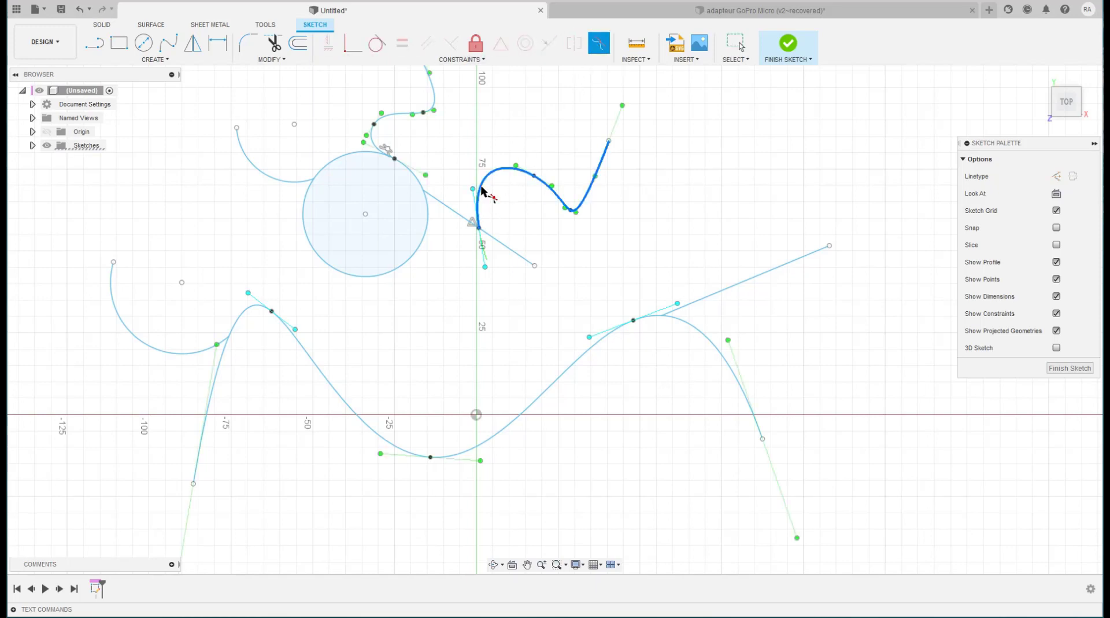
{"action": "left_click", "coordinate": [494, 240]}
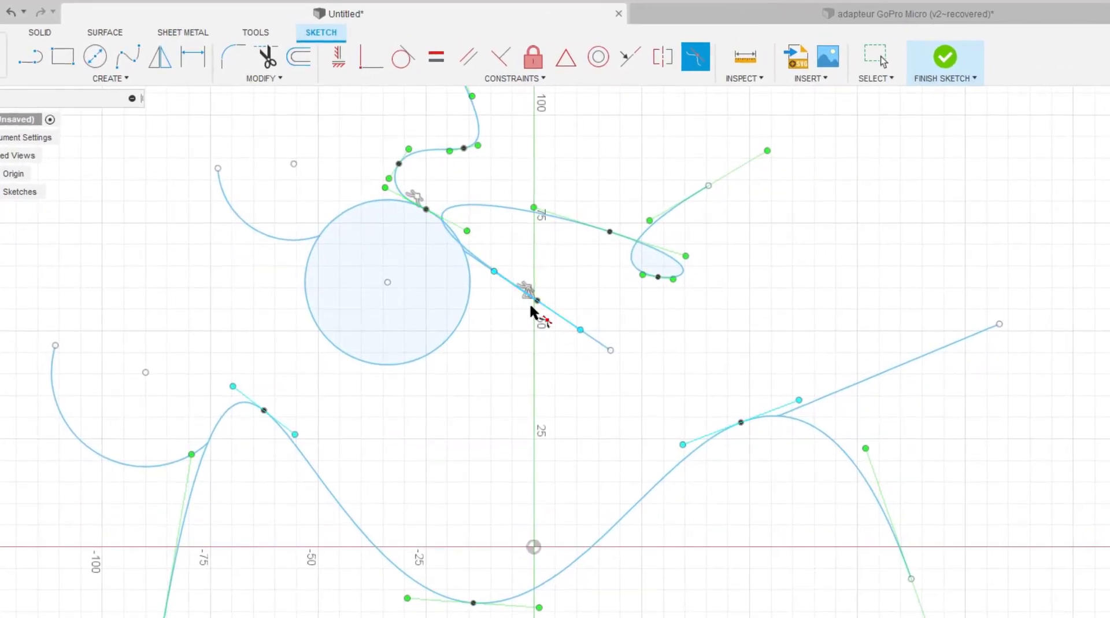
{"action": "key", "text": "Escape"}
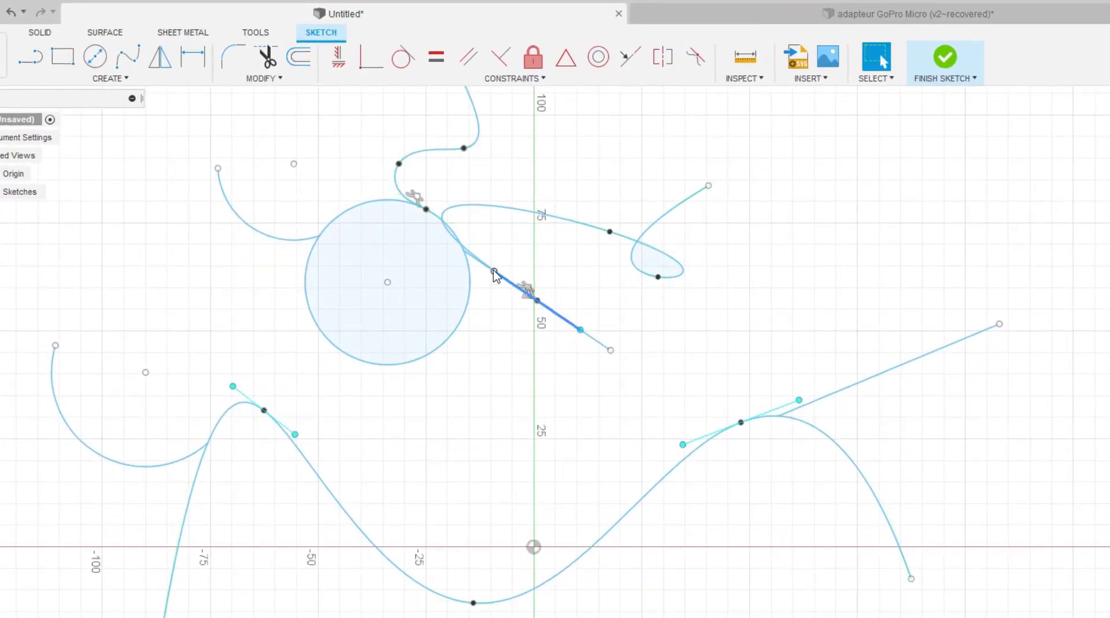
{"action": "left_click_drag", "start_coordinate": [494, 271], "coordinate": [520, 285]}
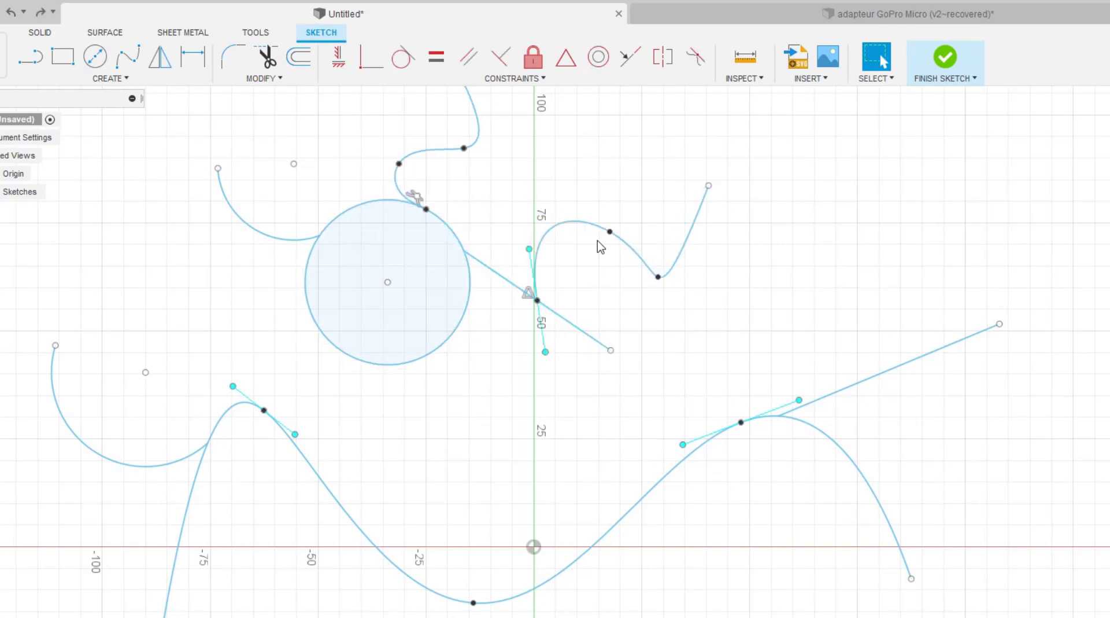
- Tilt the spline's start tangent handle and constrain the line to it
{"action": "left_click", "coordinate": [532, 263]}
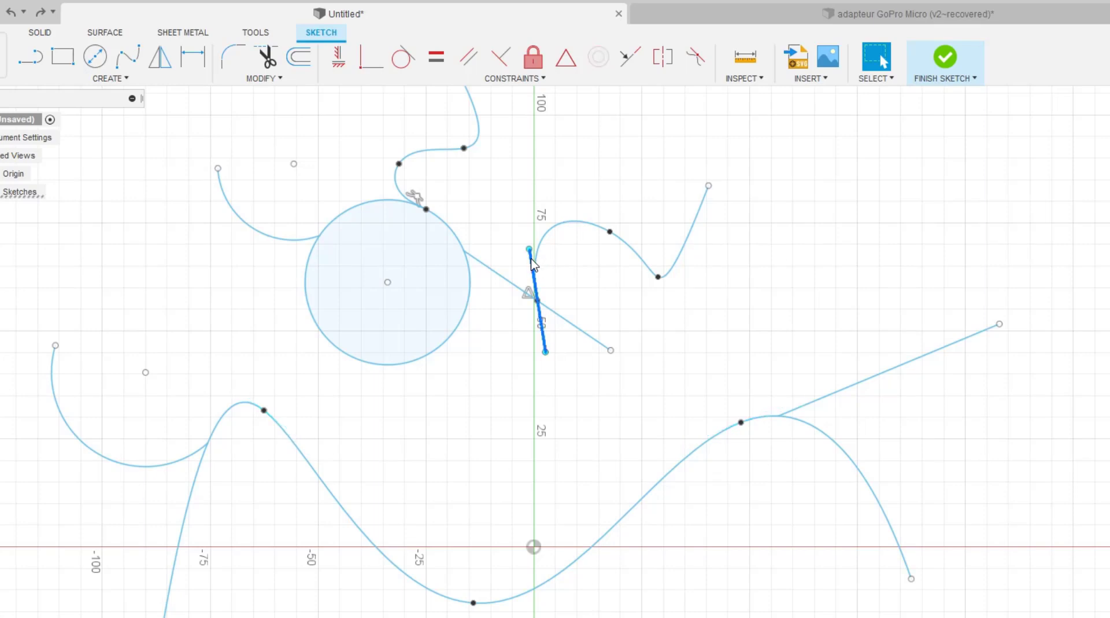
{"action": "left_click_drag", "start_coordinate": [529, 252], "coordinate": [529, 259]}
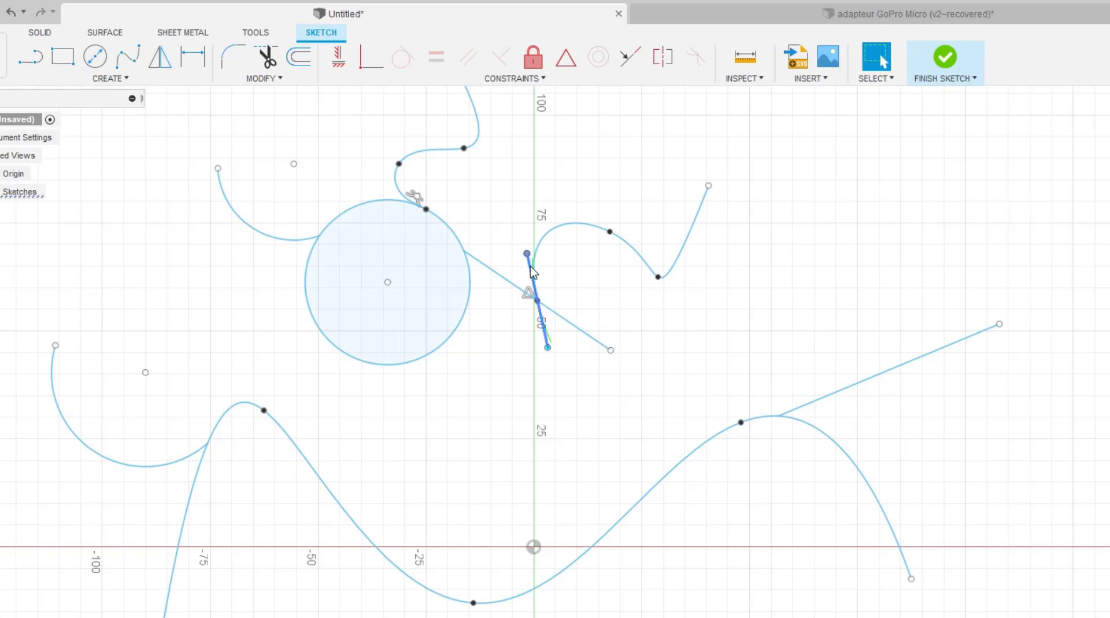
{"action": "left_click", "coordinate": [626, 59]}
{"action": "left_click", "coordinate": [578, 332]}
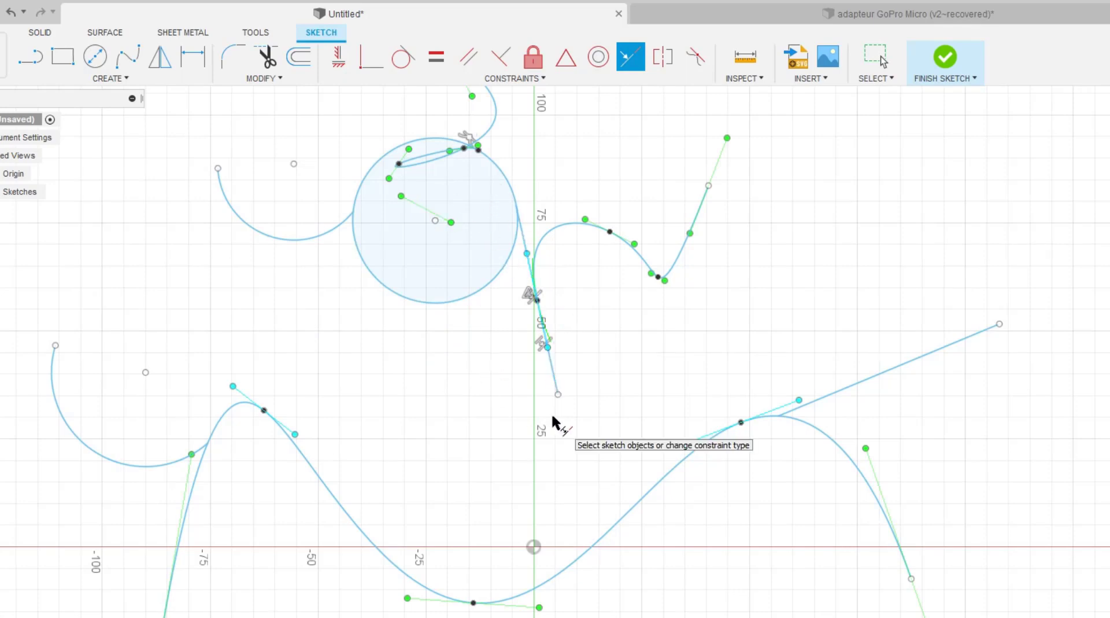
- Replace the handle-to-line constraint with a tangent constraint between the line and the new spline
{"action": "key", "text": "Escape"}
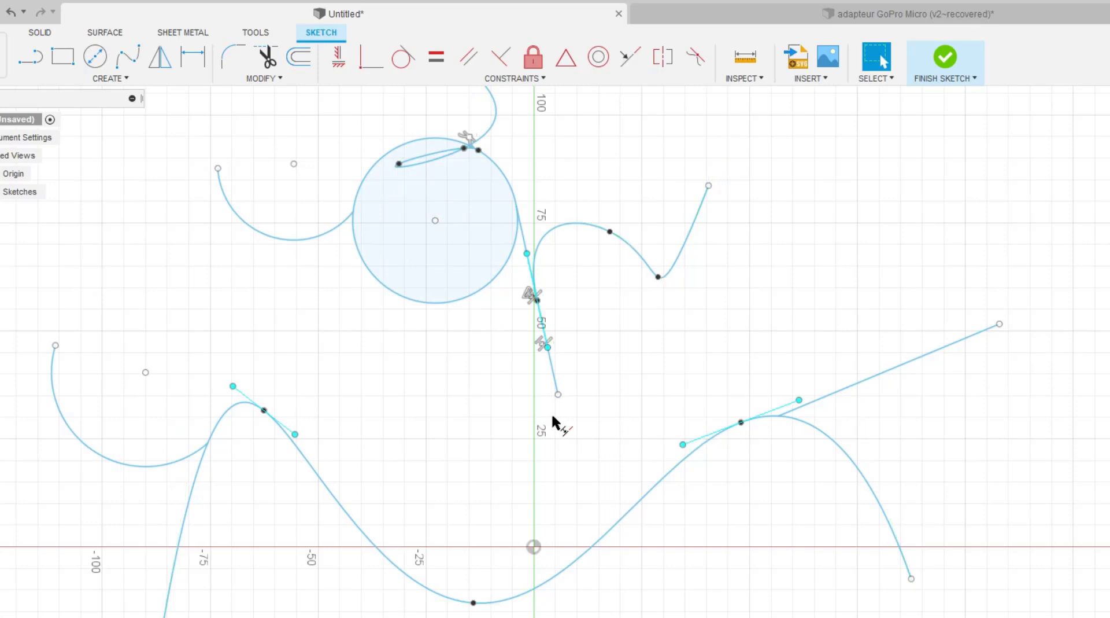
{"action": "key", "text": "ctrl+z"}
{"action": "left_click", "coordinate": [630, 56]}
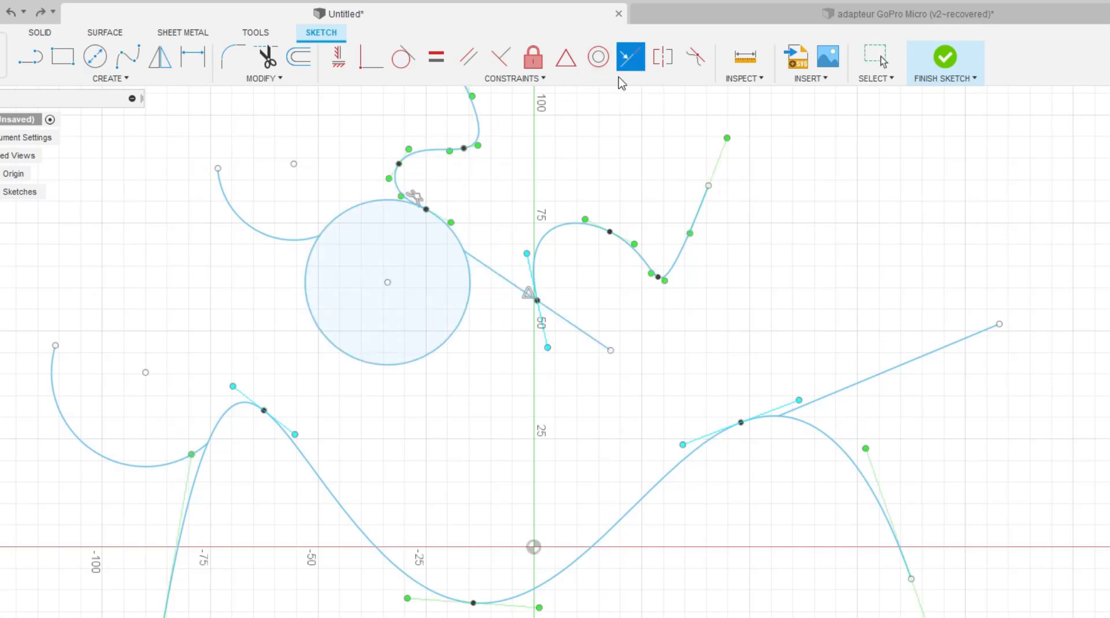
{"action": "left_click", "coordinate": [578, 329]}
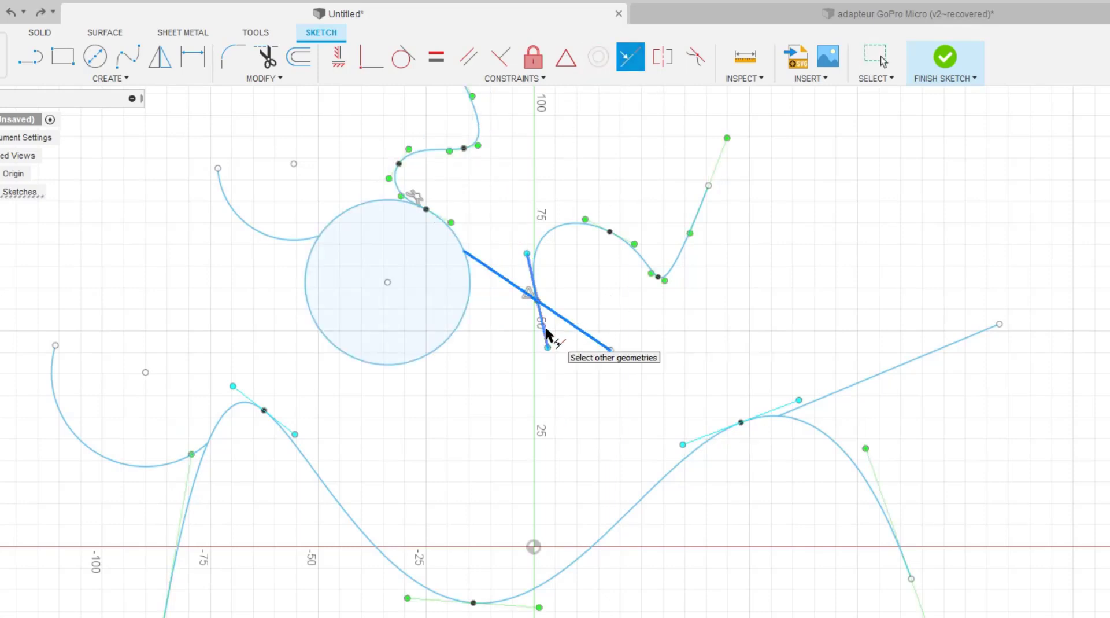
{"action": "left_click", "coordinate": [547, 334]}
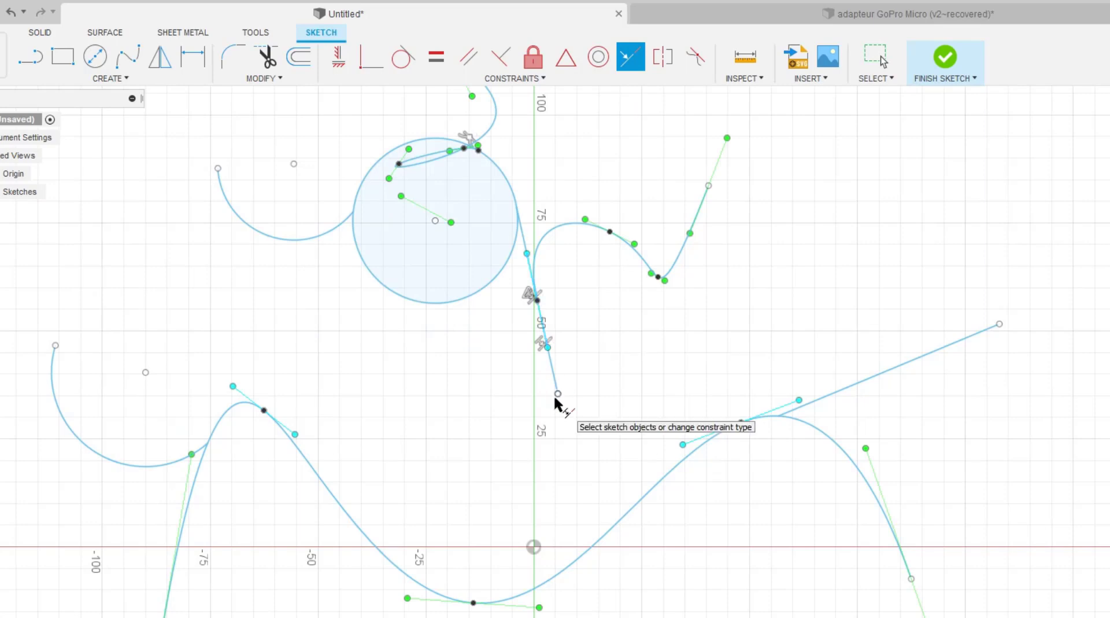
{"action": "key", "text": "Escape"}
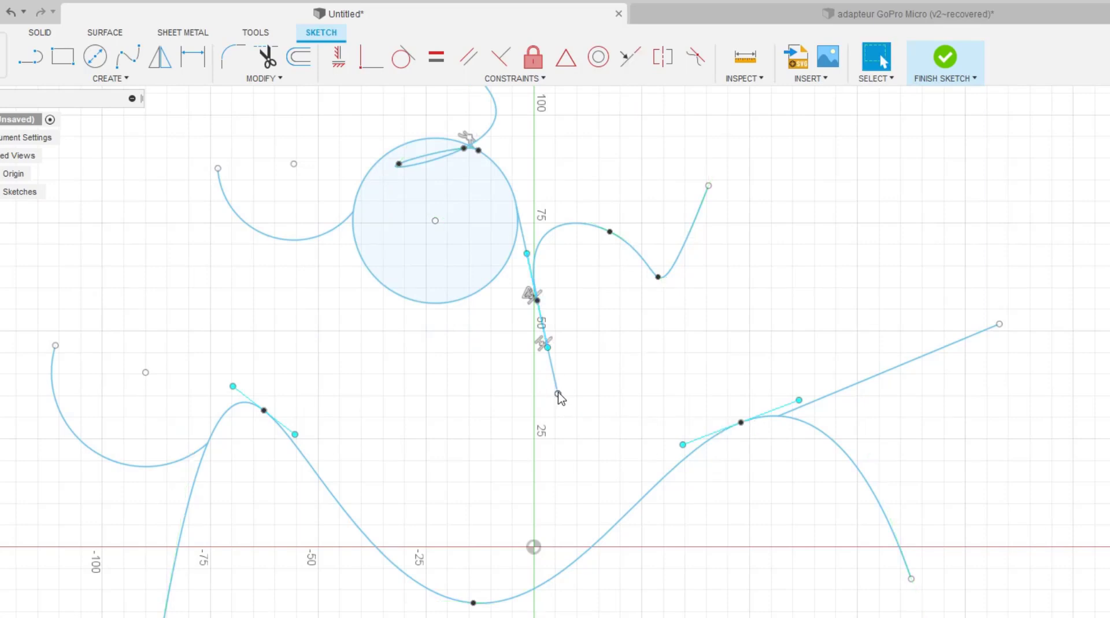
{"action": "left_click_drag", "start_coordinate": [558, 393], "coordinate": [642, 321]}
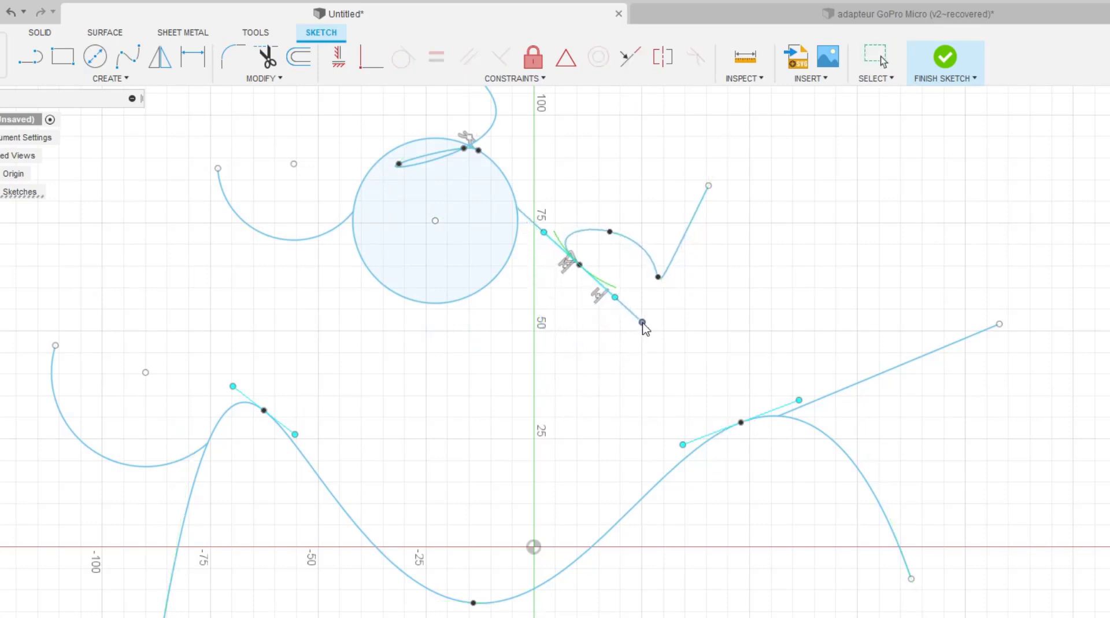
- Drag the circle's centre left and down to reposition the circle
{"action": "left_click", "coordinate": [436, 222]}
{"action": "mouse_move", "coordinate": [429, 242]}
{"action": "left_mouse_down"}
{"action": "mouse_move", "coordinate": [449, 413]}
{"action": "mouse_move", "coordinate": [456, 389]}
{"action": "left_mouse_up"}
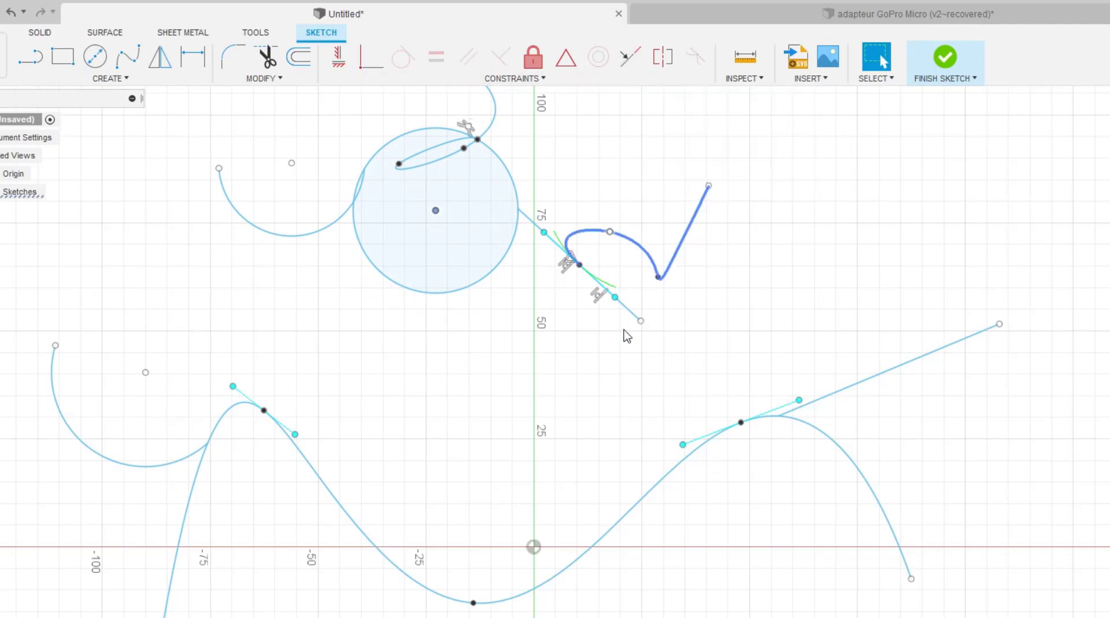
{"action": "left_click", "coordinate": [409, 341]}
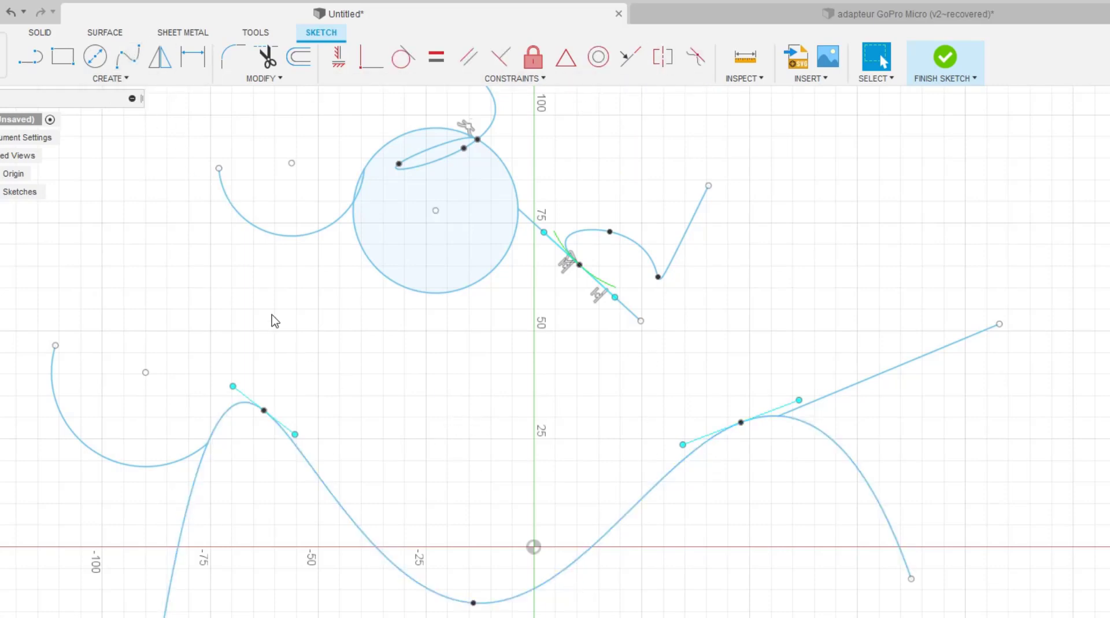
{"action": "left_click", "coordinate": [125, 61]}
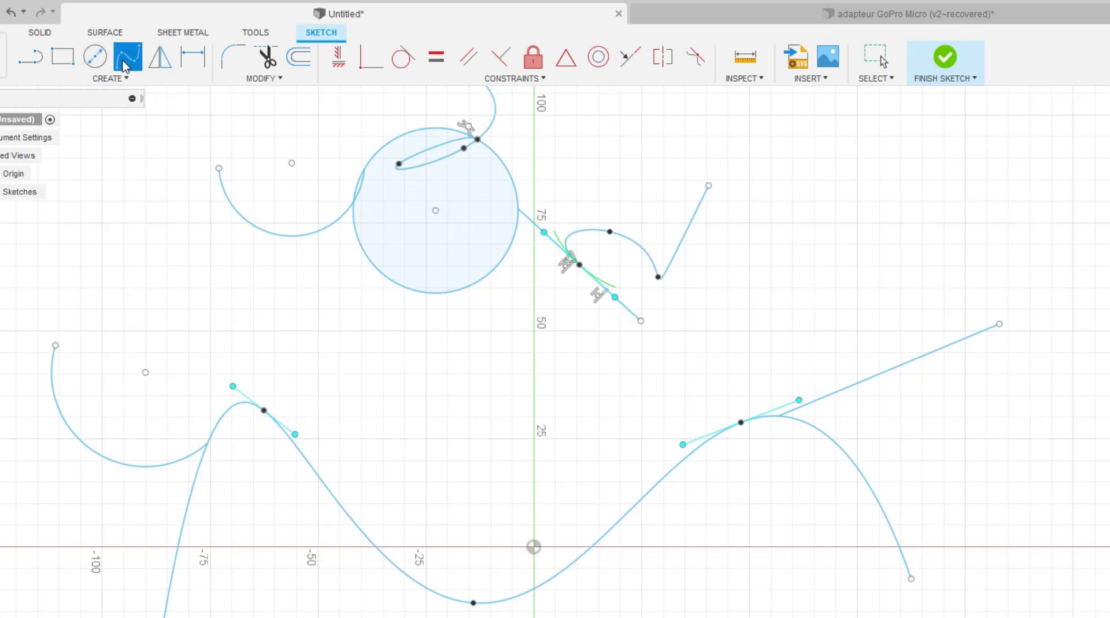
- Draw an S-shaped spline rising from the lower wavy curve and reshape its bottom end
{"action": "left_click", "coordinate": [551, 578]}
{"action": "left_click", "coordinate": [558, 510]}
{"action": "left_click", "coordinate": [626, 461]}
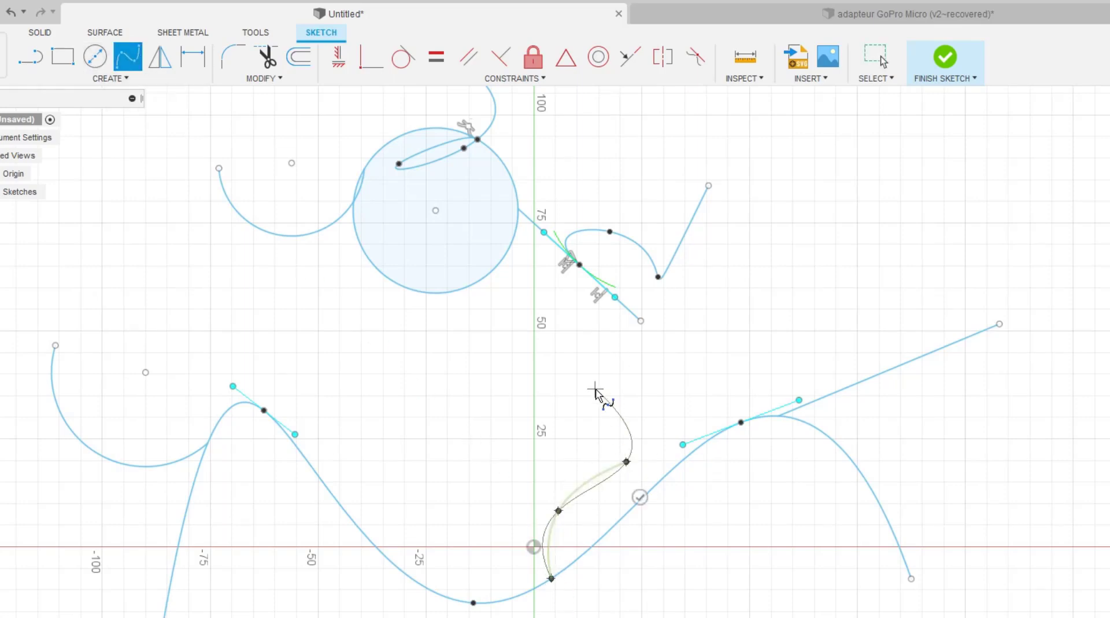
{"action": "left_click", "coordinate": [596, 388]}
{"action": "left_click", "coordinate": [620, 361]}
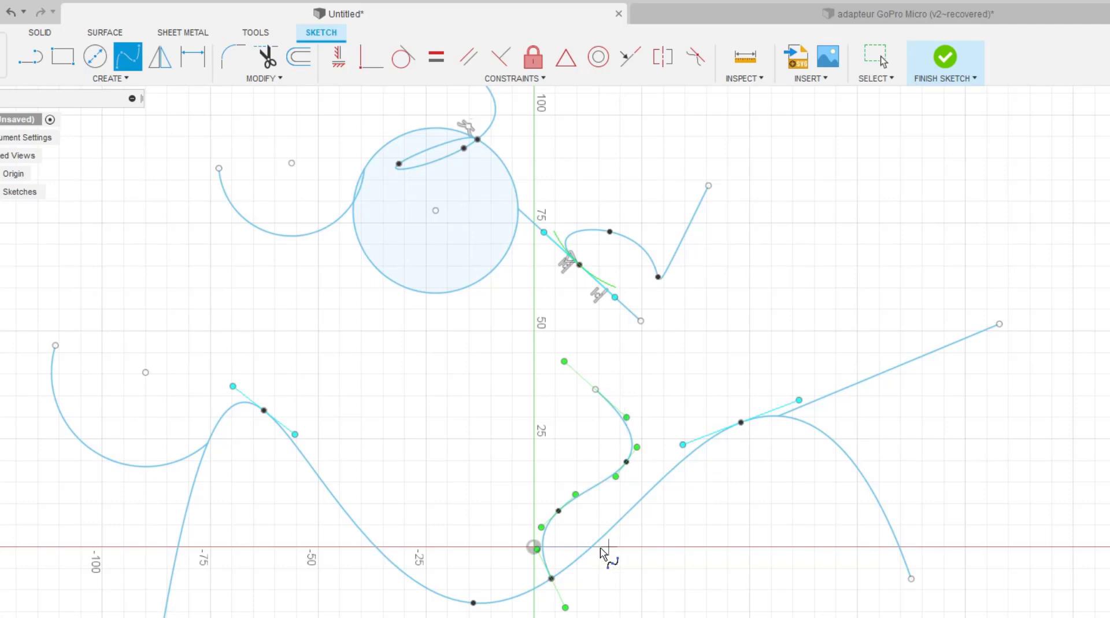
{"action": "key", "text": "Escape"}
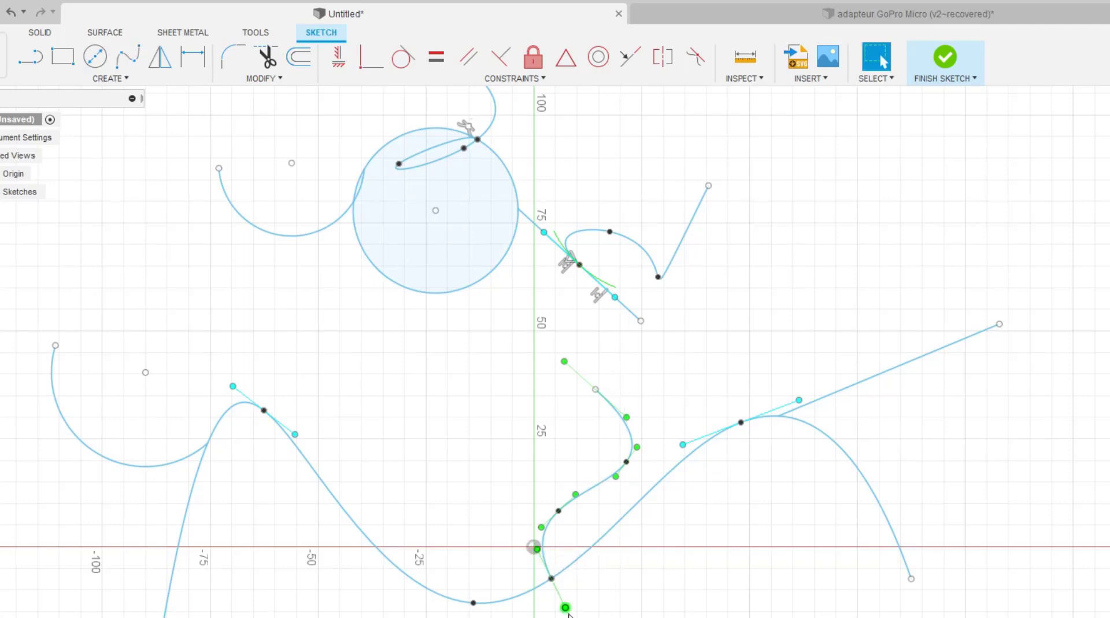
{"action": "left_click_drag", "start_coordinate": [565, 608], "coordinate": [537, 610]}
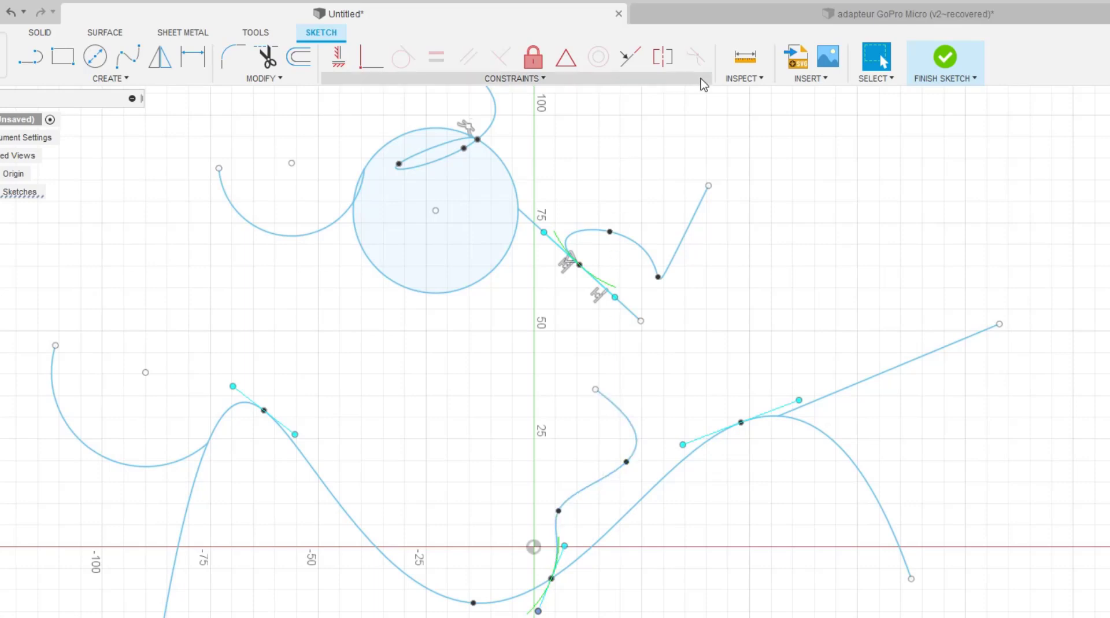
- Apply a curvature constraint between the S-curve and the large wavy curve
{"action": "left_click", "coordinate": [696, 56]}
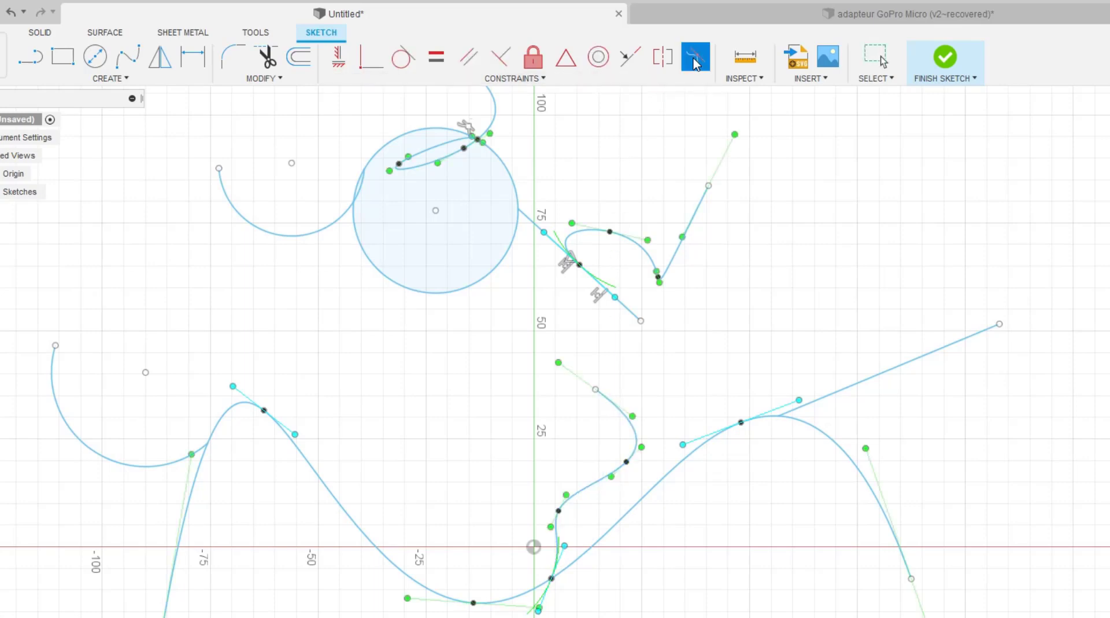
{"action": "left_click", "coordinate": [557, 541]}
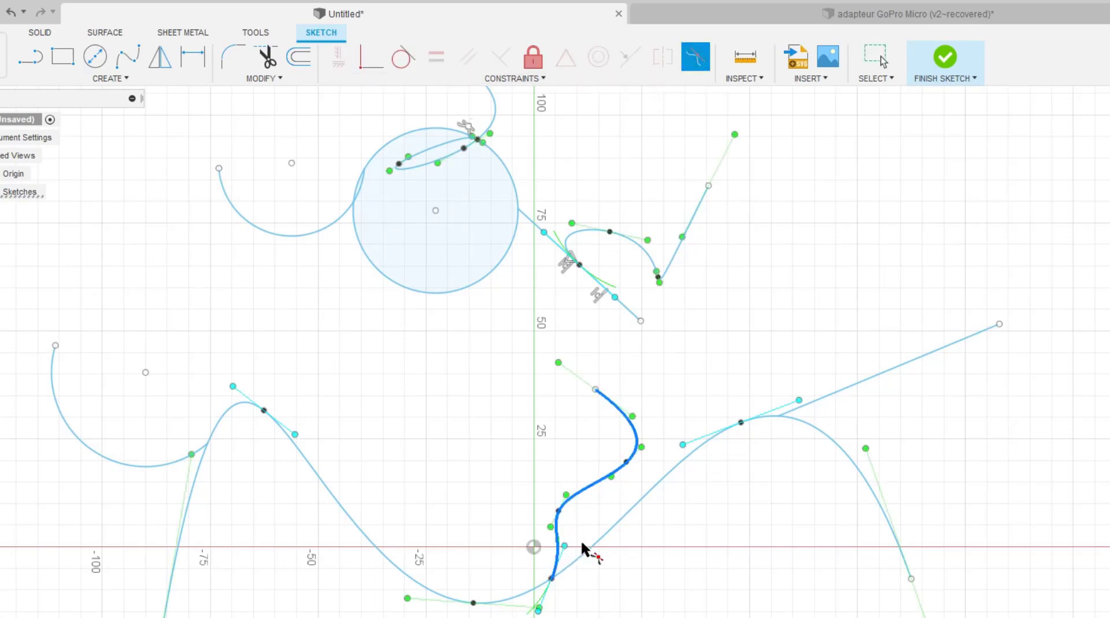
{"action": "left_click", "coordinate": [588, 553]}
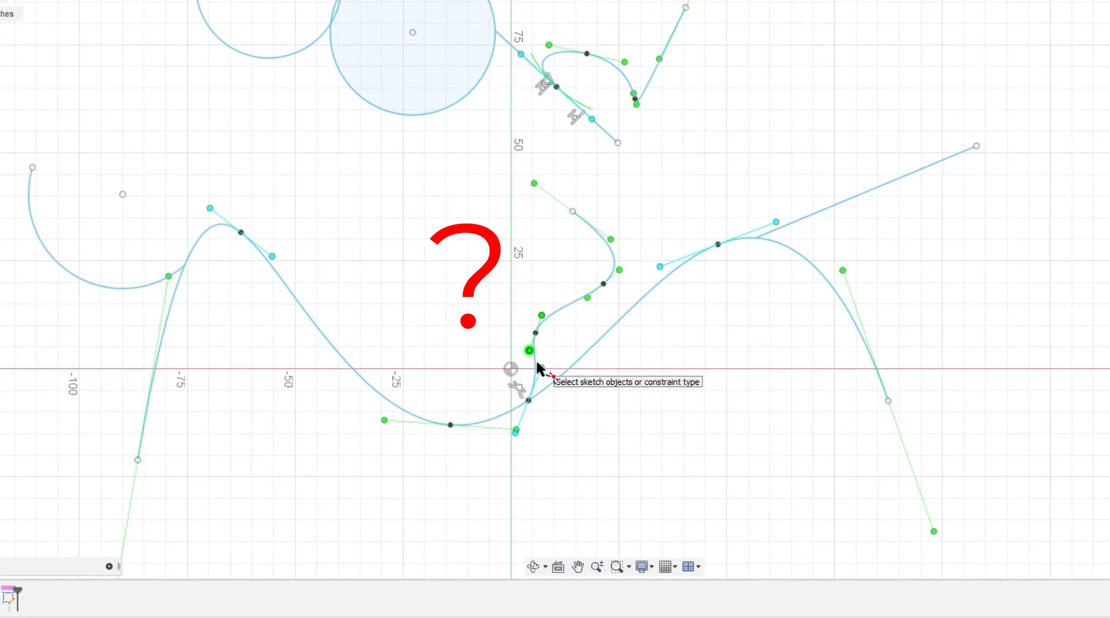
{"action": "key", "text": "Escape"}
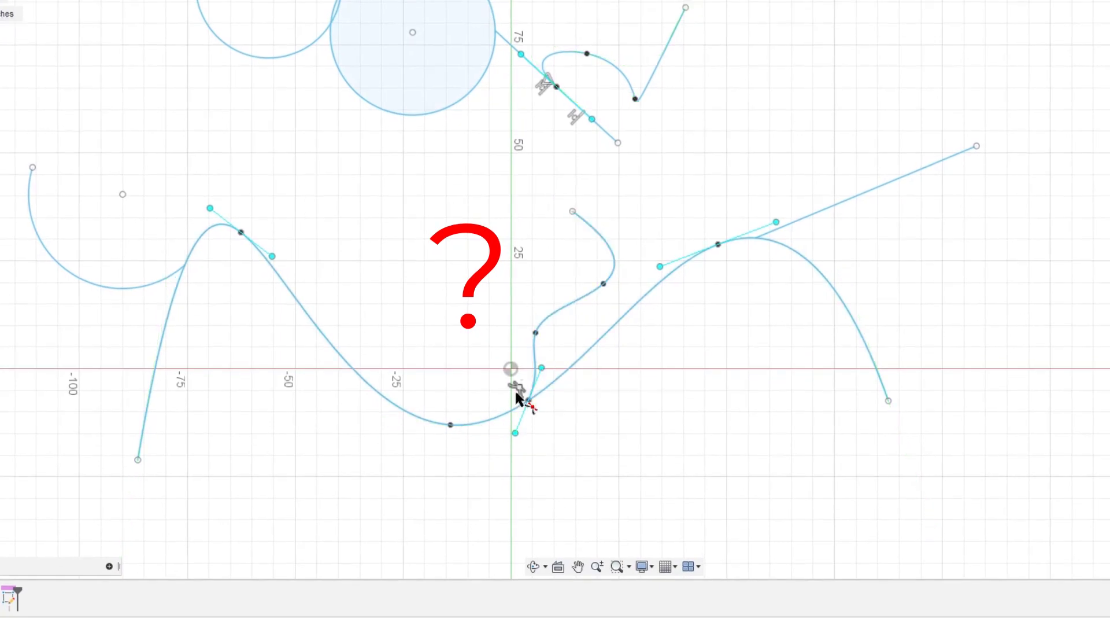
{"action": "key", "text": "Escape"}
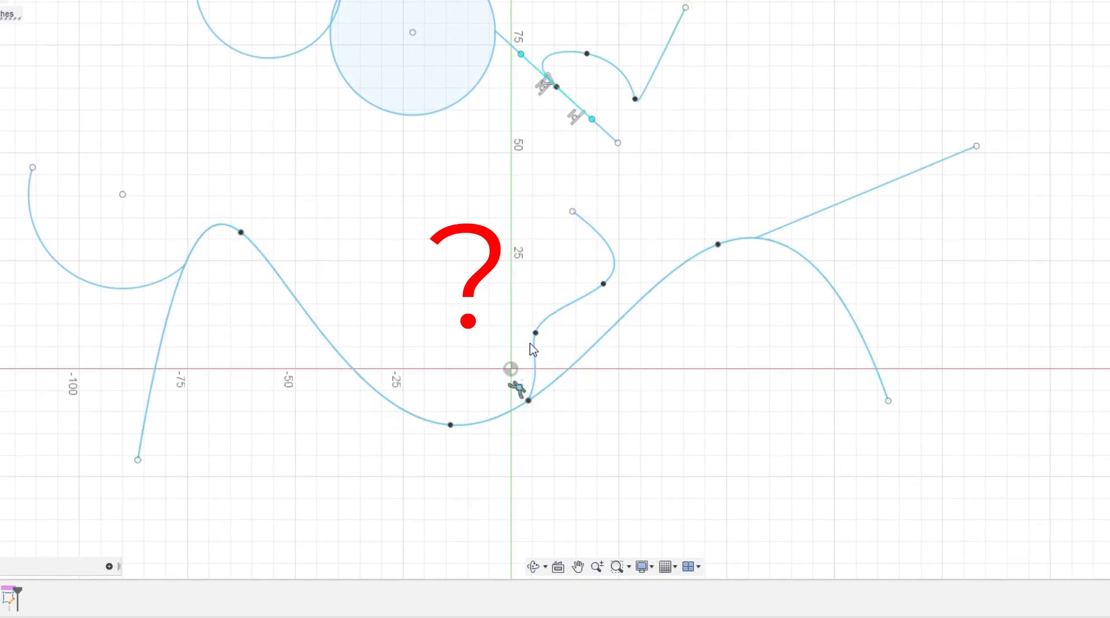
{"action": "left_click", "coordinate": [528, 400]}
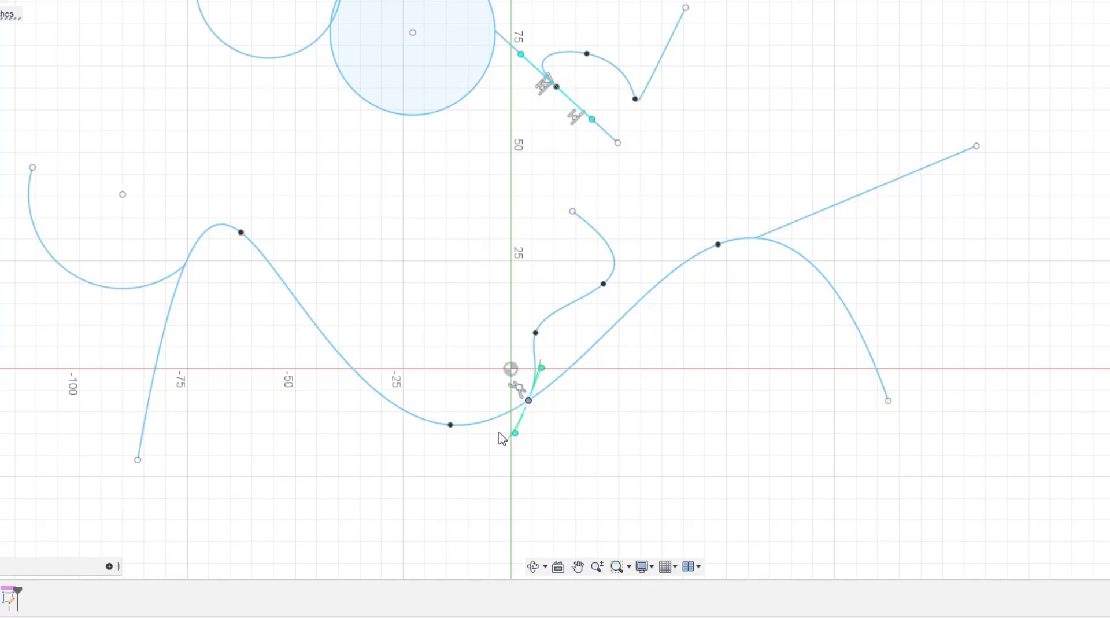
{"action": "left_click", "coordinate": [460, 347]}
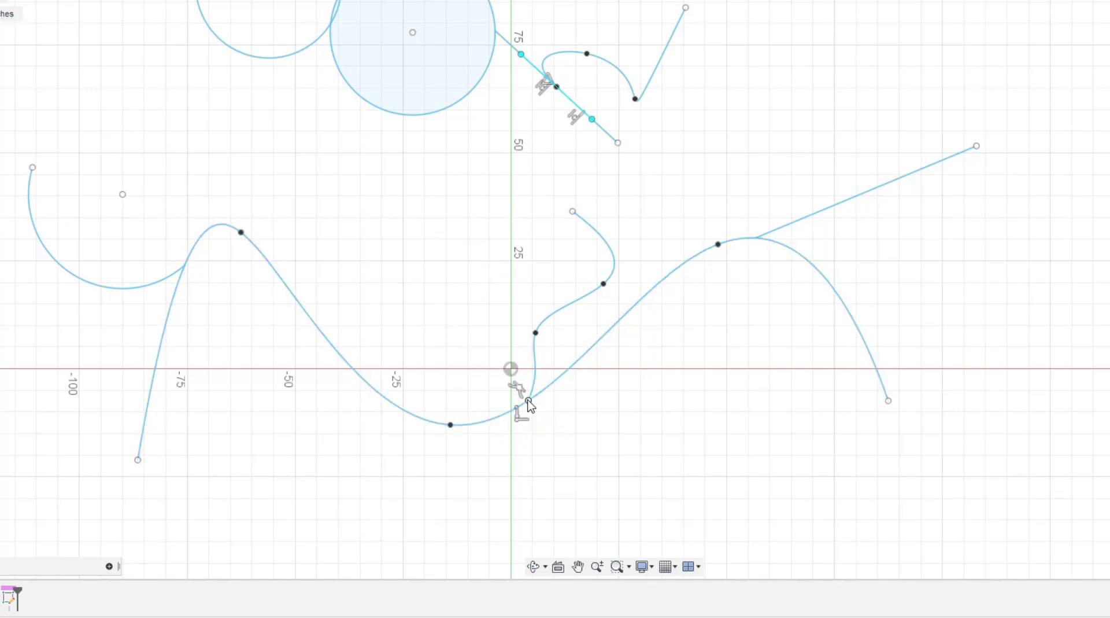
{"action": "left_click", "coordinate": [528, 401]}
{"action": "left_click", "coordinate": [520, 385]}
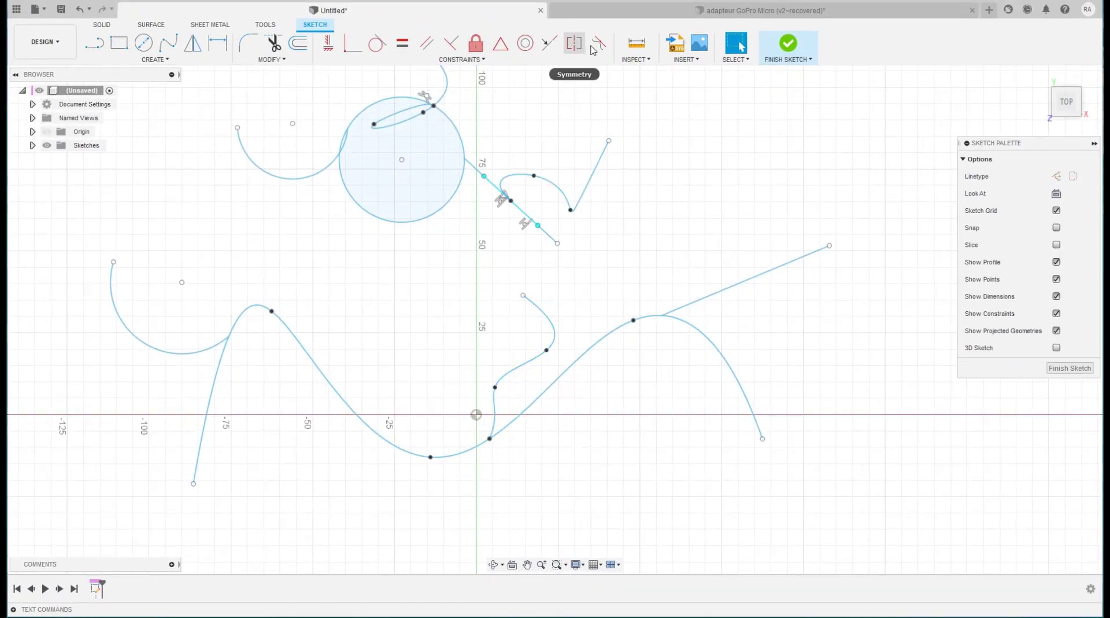
- Make the S-curve tangent to the large curve and slide its lower end along it
{"action": "left_click", "coordinate": [599, 43]}
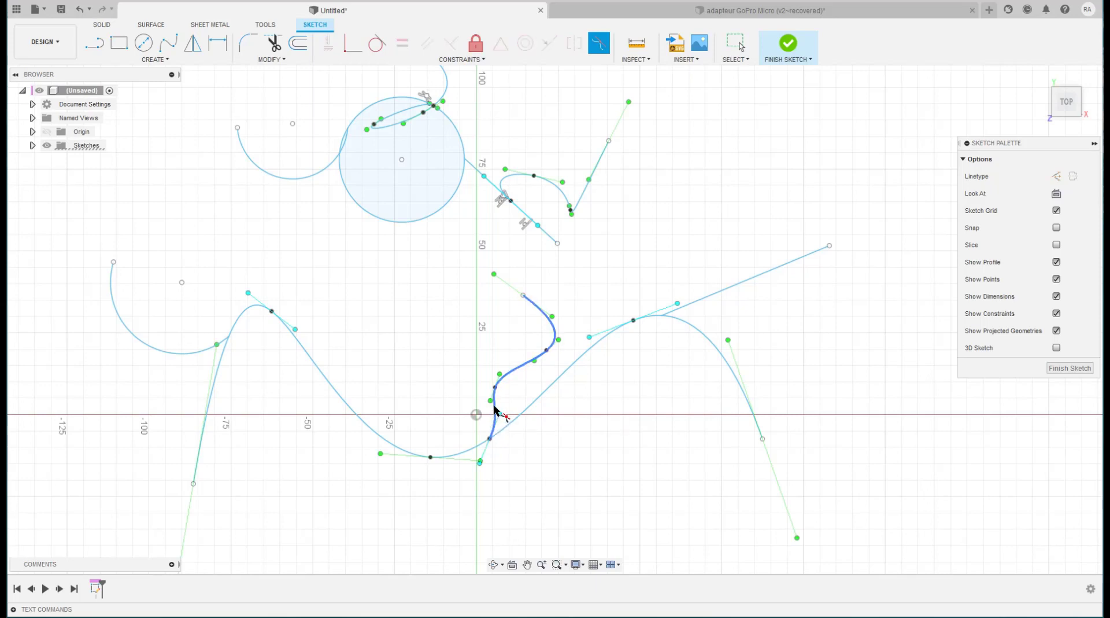
{"action": "left_click", "coordinate": [494, 409]}
{"action": "left_click", "coordinate": [521, 415]}
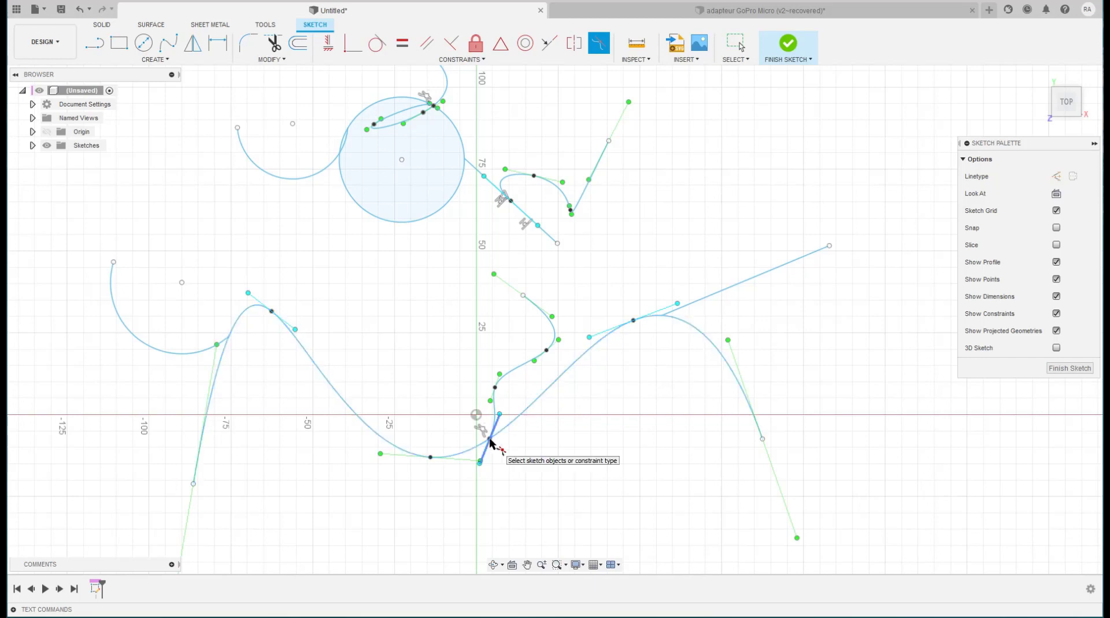
{"action": "key", "text": "Escape"}
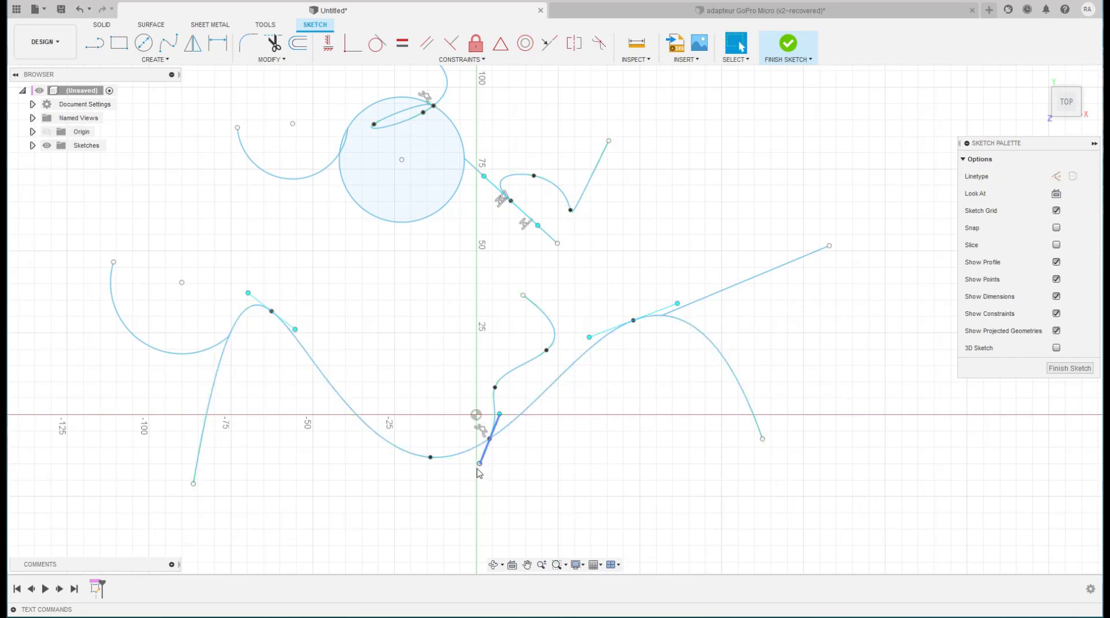
{"action": "key", "text": "Delete"}
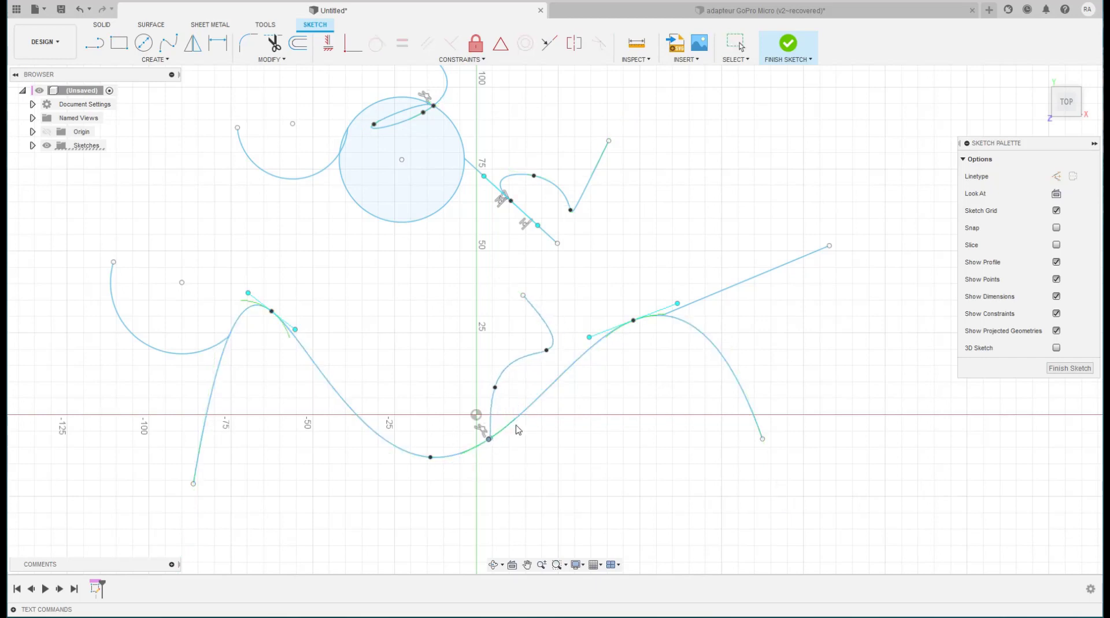
{"action": "left_click_drag", "start_coordinate": [489, 438], "coordinate": [508, 426]}
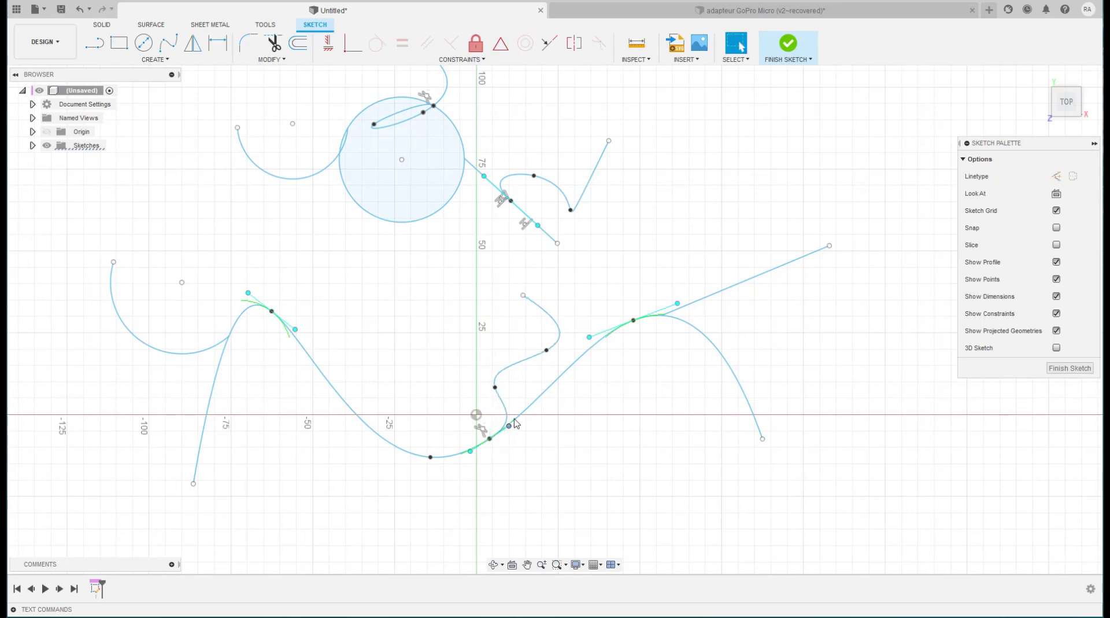
- Try shortening the S-curve's tangent handle, then undo that change
{"action": "scroll", "coordinate": [486, 427], "scroll_direction": "down", "scroll_amount": 4}
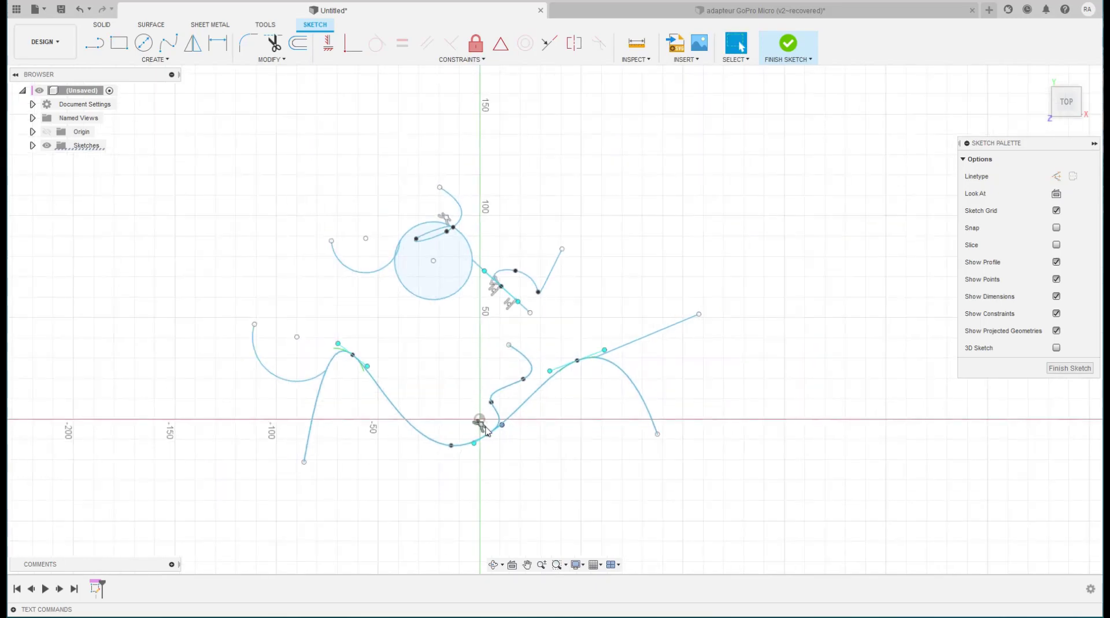
{"action": "scroll", "coordinate": [487, 431], "scroll_direction": "up", "scroll_amount": 3}
{"action": "scroll", "coordinate": [487, 431], "scroll_direction": "up", "scroll_amount": 3}
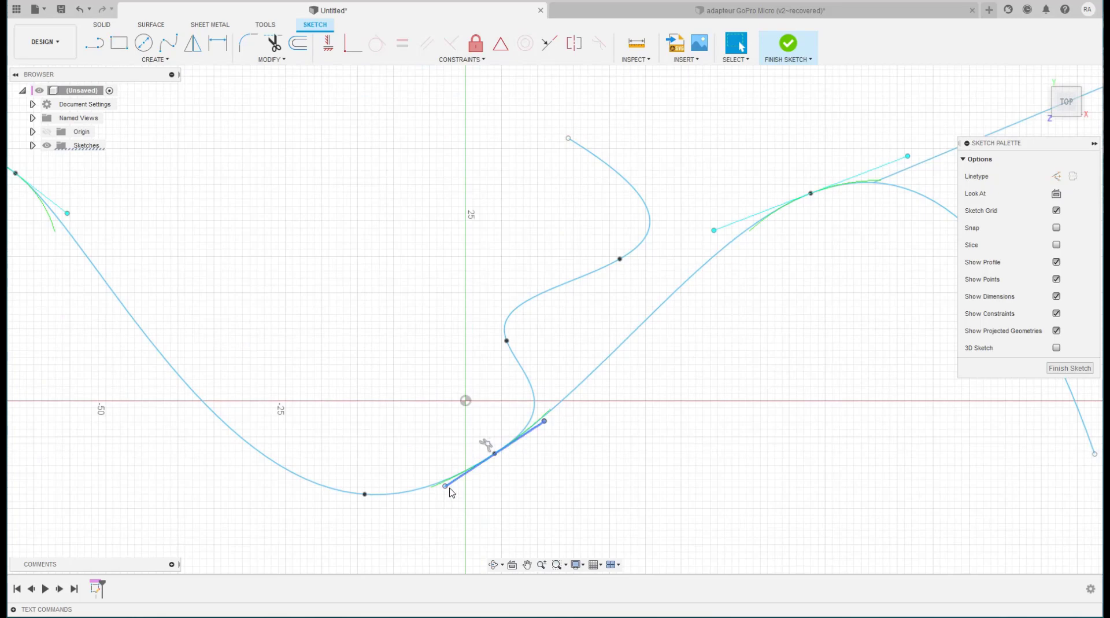
{"action": "left_click_drag", "start_coordinate": [446, 489], "coordinate": [472, 473]}
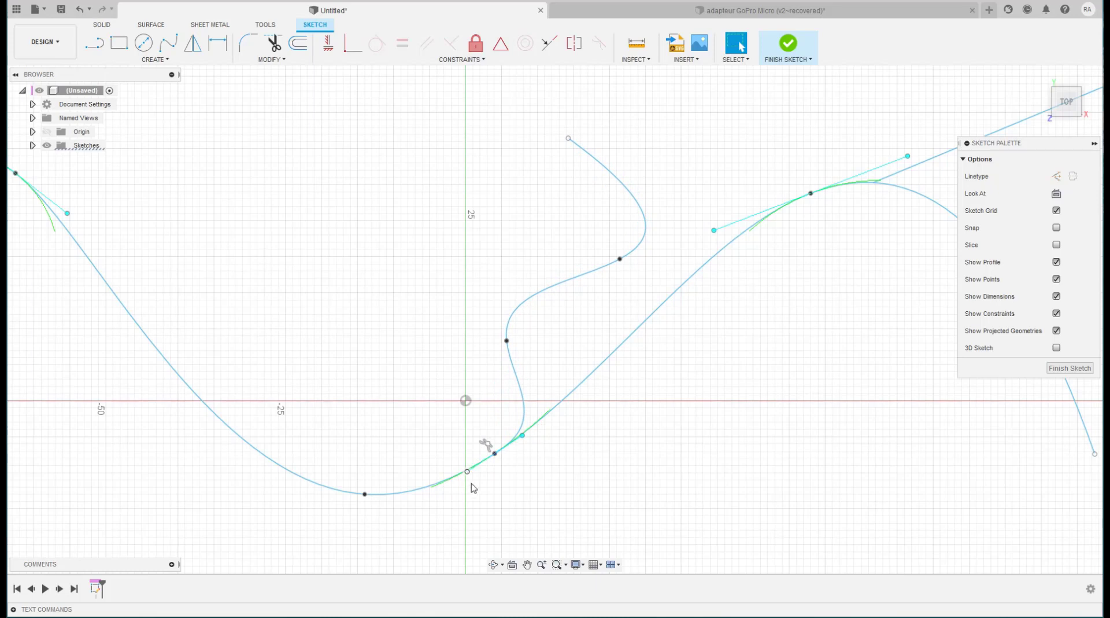
{"action": "key", "text": "ctrl+z"}
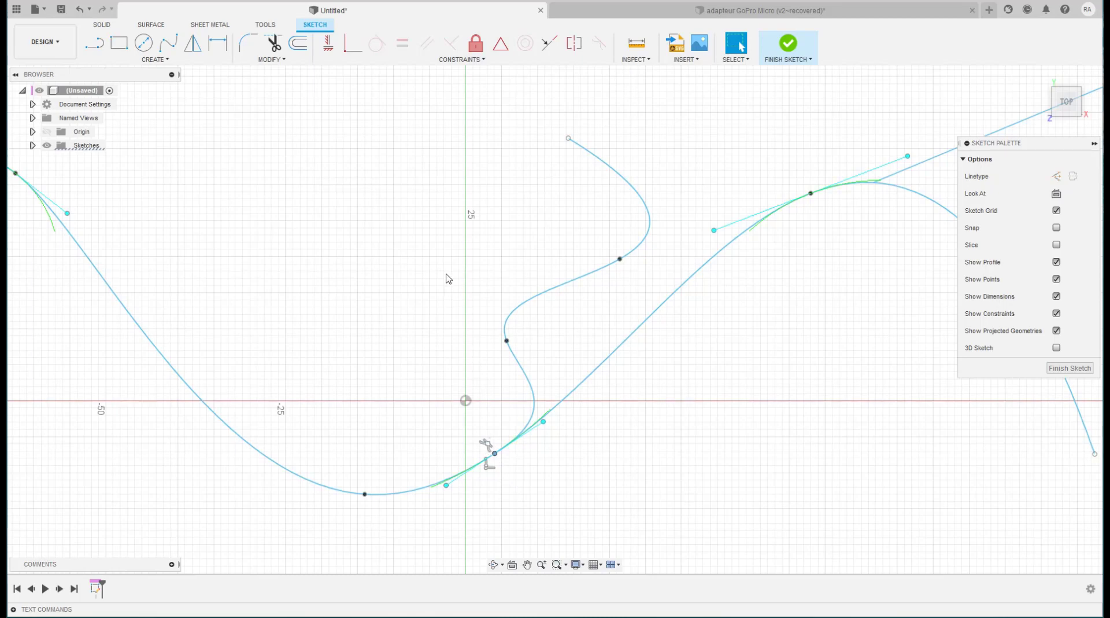
{"action": "scroll", "coordinate": [465, 271], "scroll_direction": "up", "scroll_amount": 3}
{"action": "scroll", "coordinate": [466, 271], "scroll_direction": "down", "scroll_amount": 3}
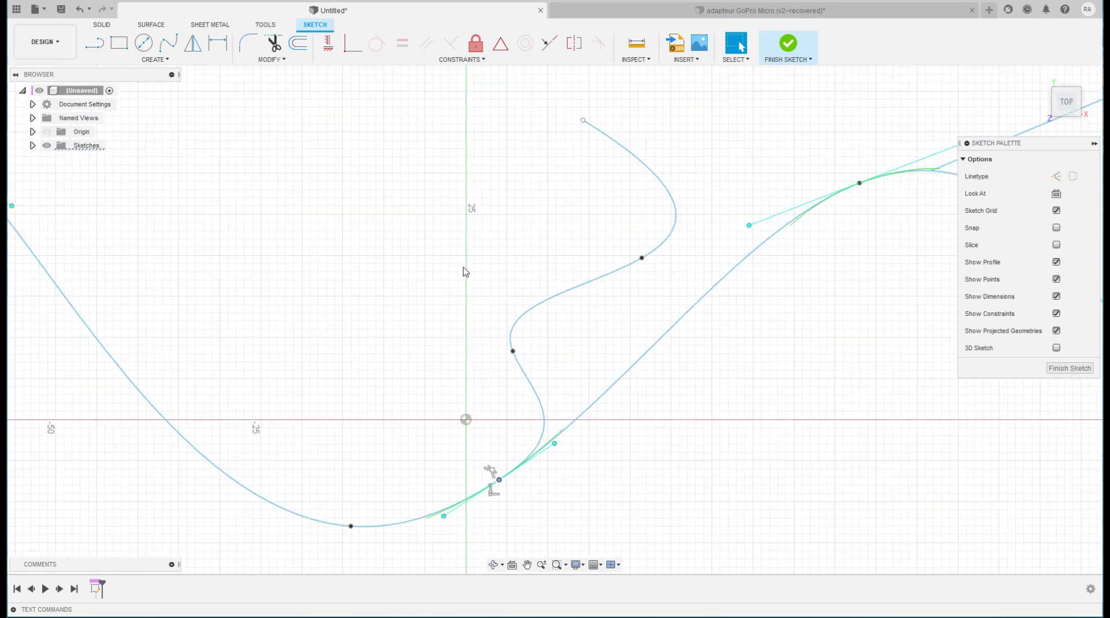
{"action": "scroll", "coordinate": [466, 271], "scroll_direction": "down", "scroll_amount": 2}
{"action": "scroll", "coordinate": [465, 272], "scroll_direction": "down", "scroll_amount": 1}
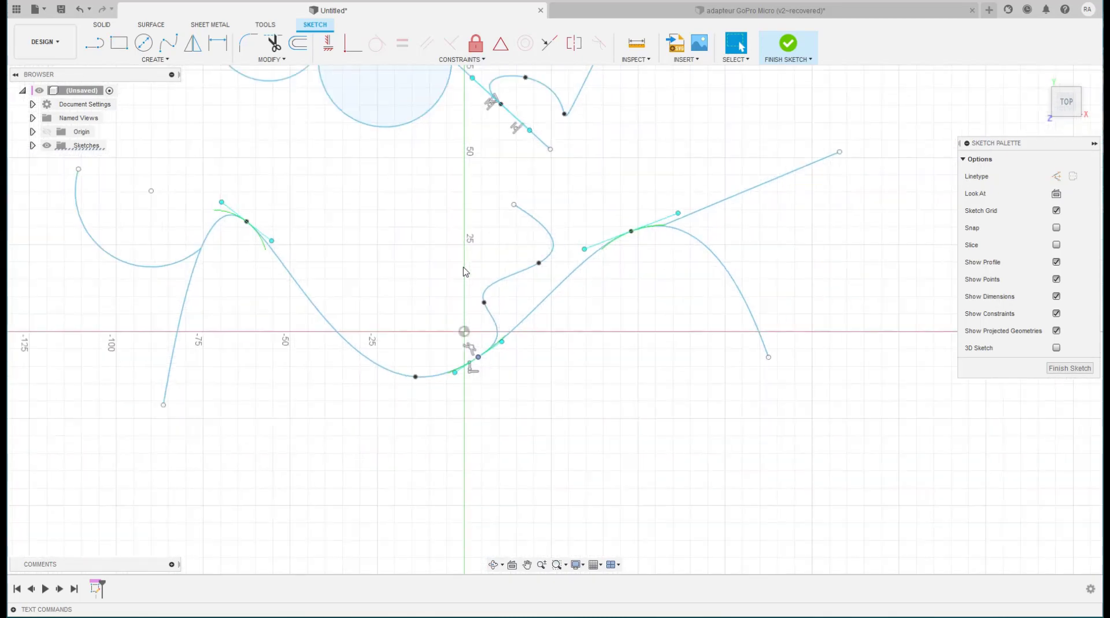
- Draw a new arching spline from the large curve down toward the lower right
{"action": "left_click", "coordinate": [169, 42]}
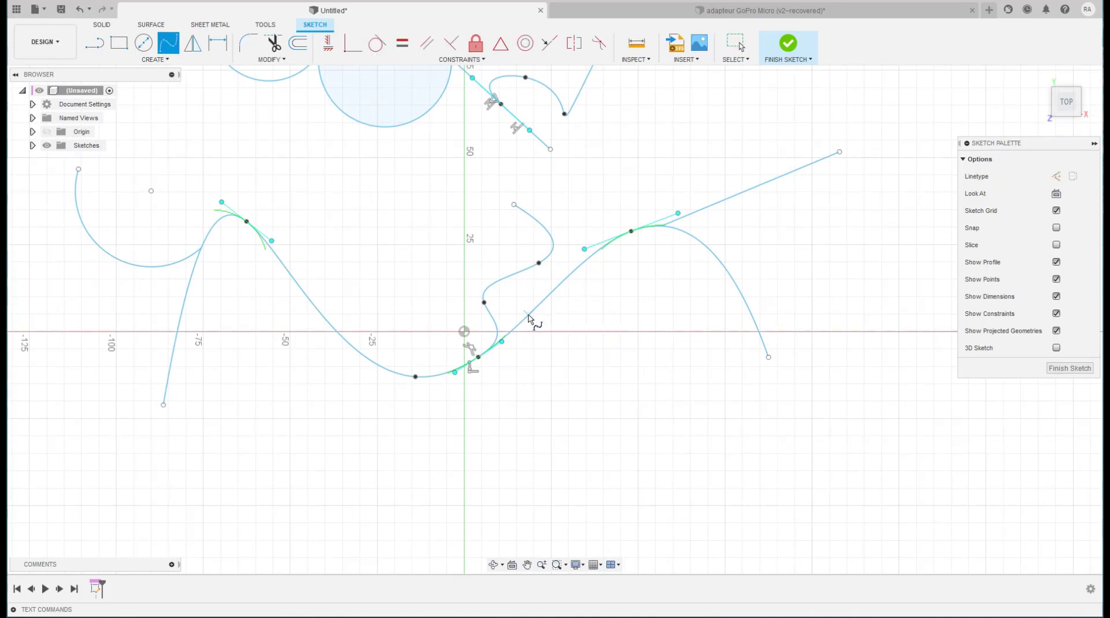
{"action": "left_click", "coordinate": [576, 299]}
{"action": "left_click", "coordinate": [650, 314]}
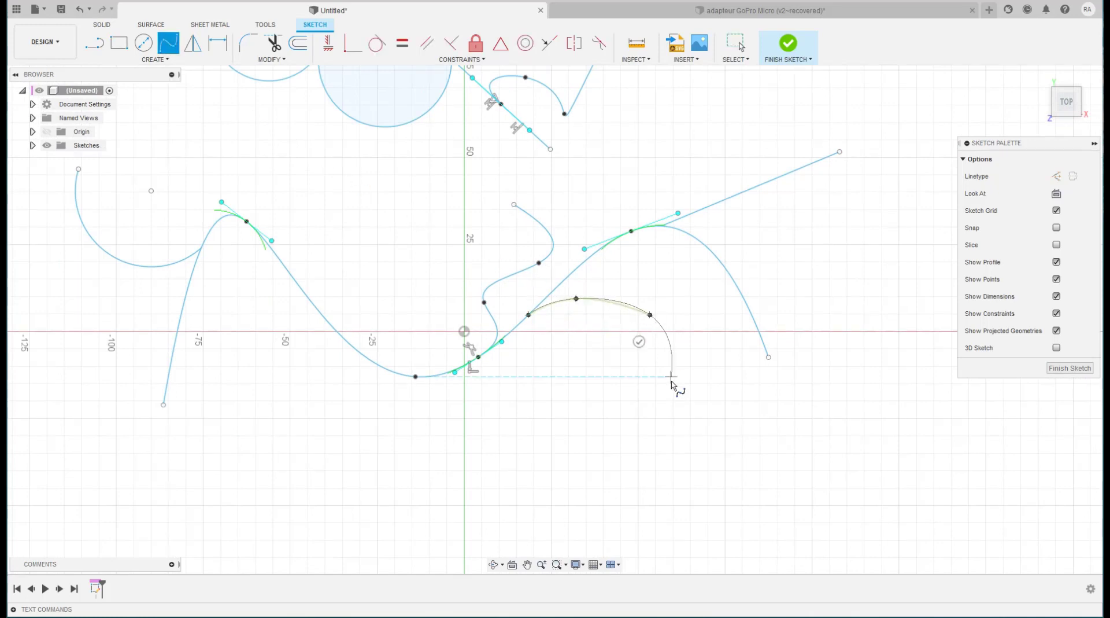
{"action": "left_click", "coordinate": [671, 376]}
{"action": "left_click", "coordinate": [745, 456]}
{"action": "left_click", "coordinate": [801, 453]}
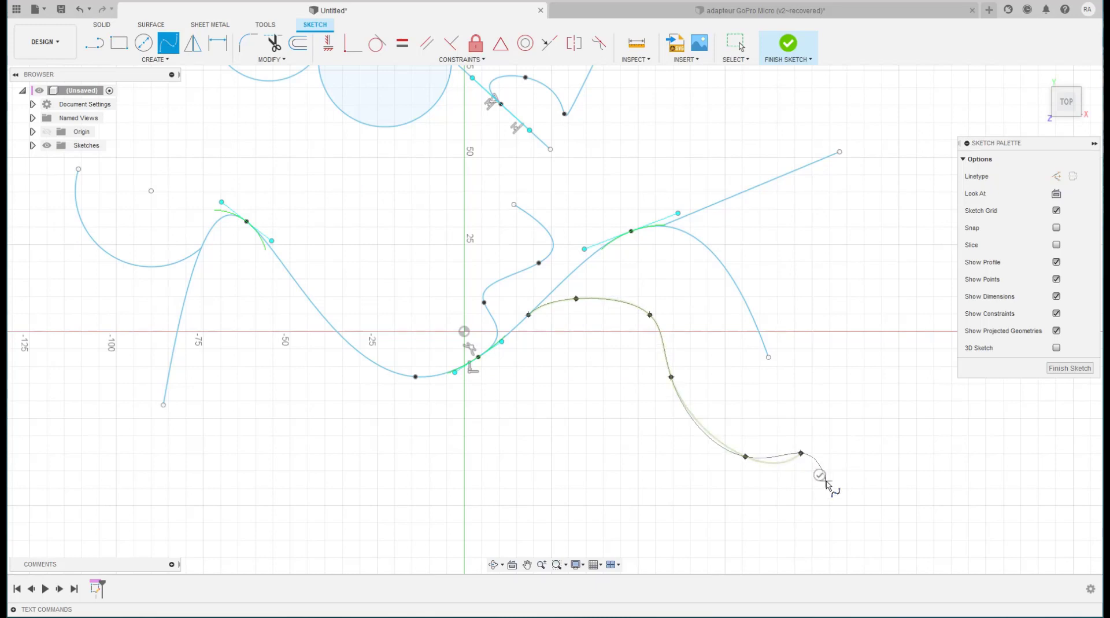
{"action": "left_click", "coordinate": [820, 475]}
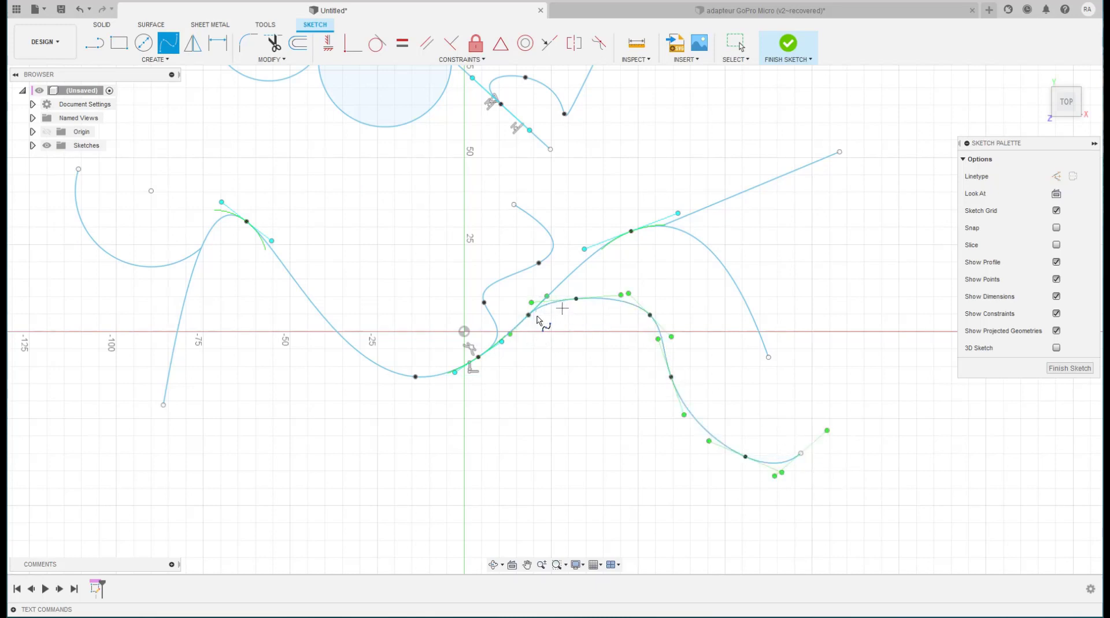
{"action": "scroll", "coordinate": [537, 320], "scroll_direction": "up", "scroll_amount": 2}
{"action": "scroll", "coordinate": [537, 320], "scroll_direction": "up", "scroll_amount": 3}
{"action": "scroll", "coordinate": [538, 320], "scroll_direction": "up", "scroll_amount": 2}
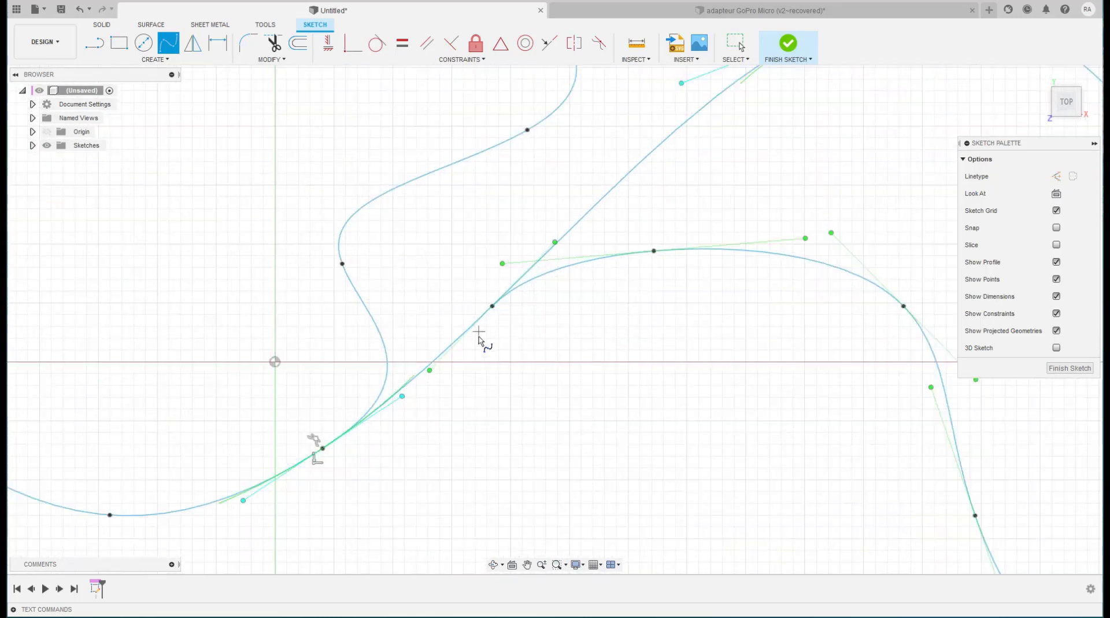
{"action": "key", "text": "Escape"}
- Make the arching spline tangent to the long straight line
{"action": "left_click", "coordinate": [599, 43]}
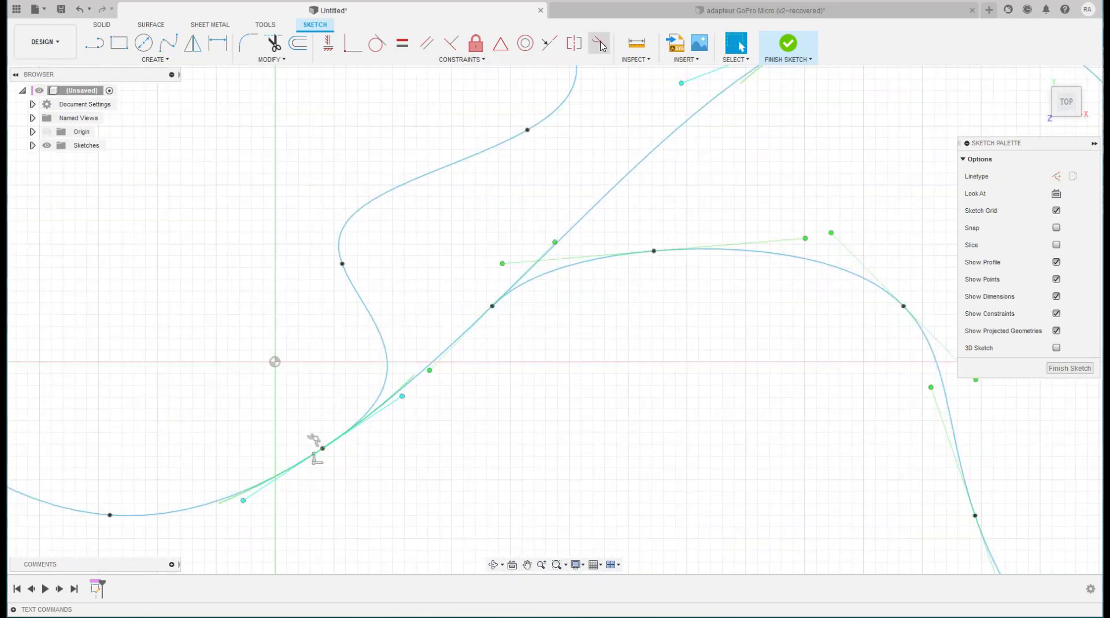
{"action": "left_click", "coordinate": [596, 209]}
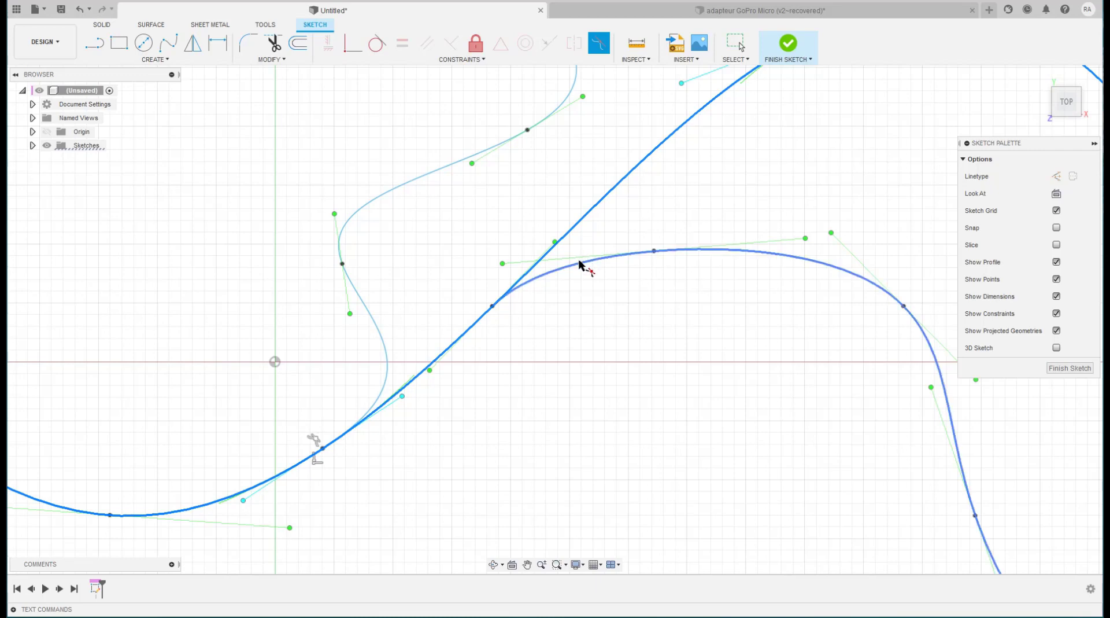
{"action": "left_click", "coordinate": [580, 266]}
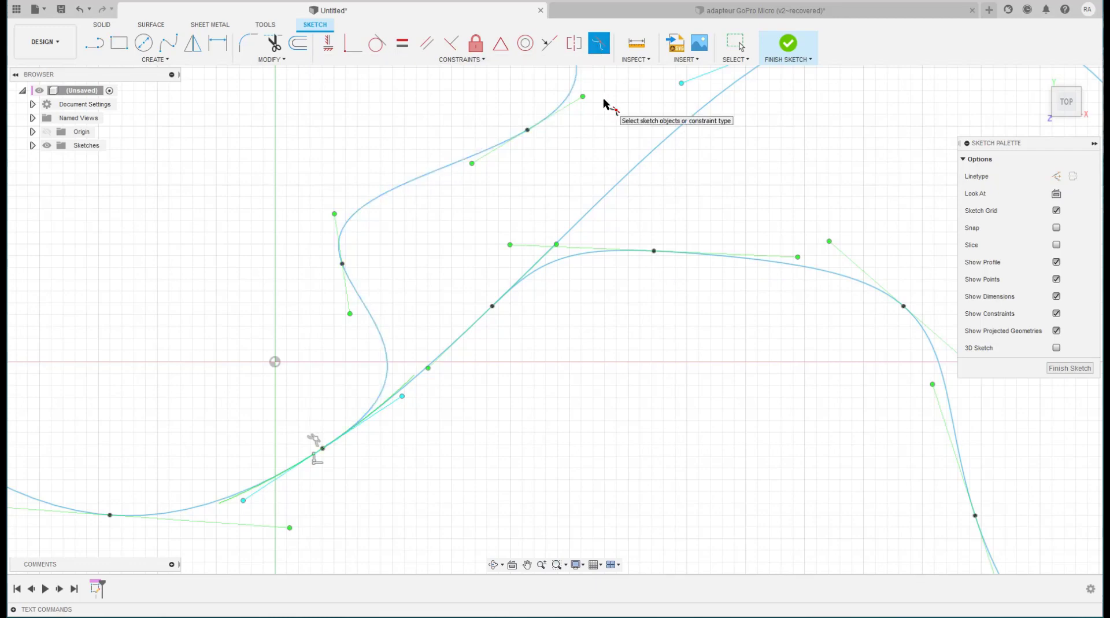
{"action": "scroll", "coordinate": [589, 153], "scroll_direction": "up", "scroll_amount": 4}
{"action": "scroll", "coordinate": [589, 153], "scroll_direction": "down", "scroll_amount": 3}
{"action": "scroll", "coordinate": [589, 153], "scroll_direction": "down", "scroll_amount": 1}
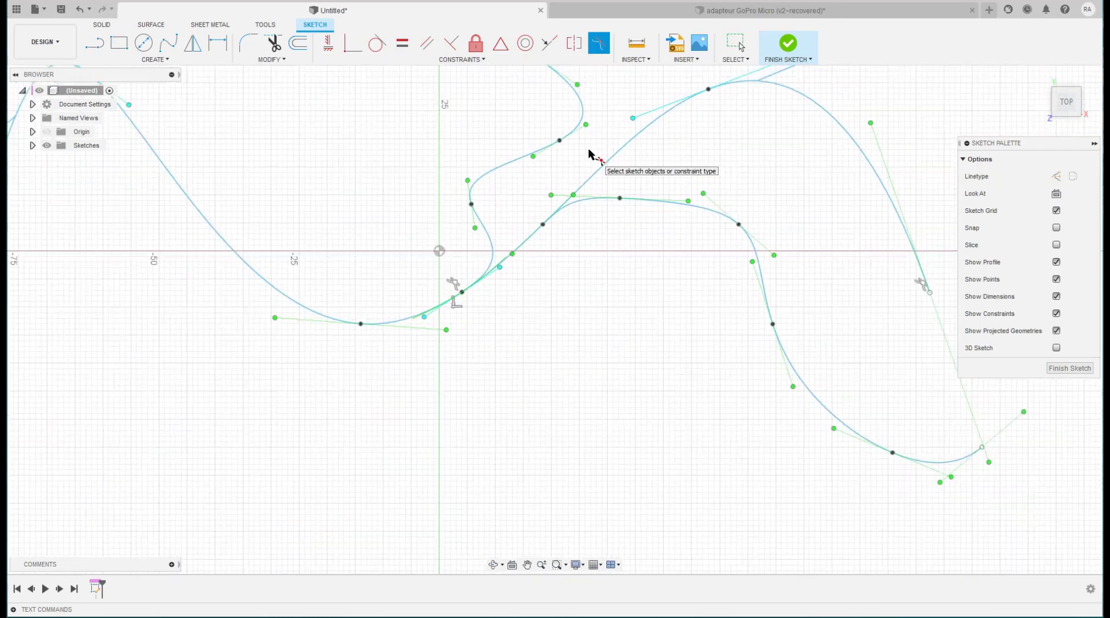
{"action": "scroll", "coordinate": [588, 153], "scroll_direction": "down", "scroll_amount": 1}
{"action": "middle_click_drag", "start_coordinate": [590, 154], "coordinate": [558, 263]}
- Pan the sketch down and window-select all splines, arcs and the circle
{"action": "key", "text": "s"}
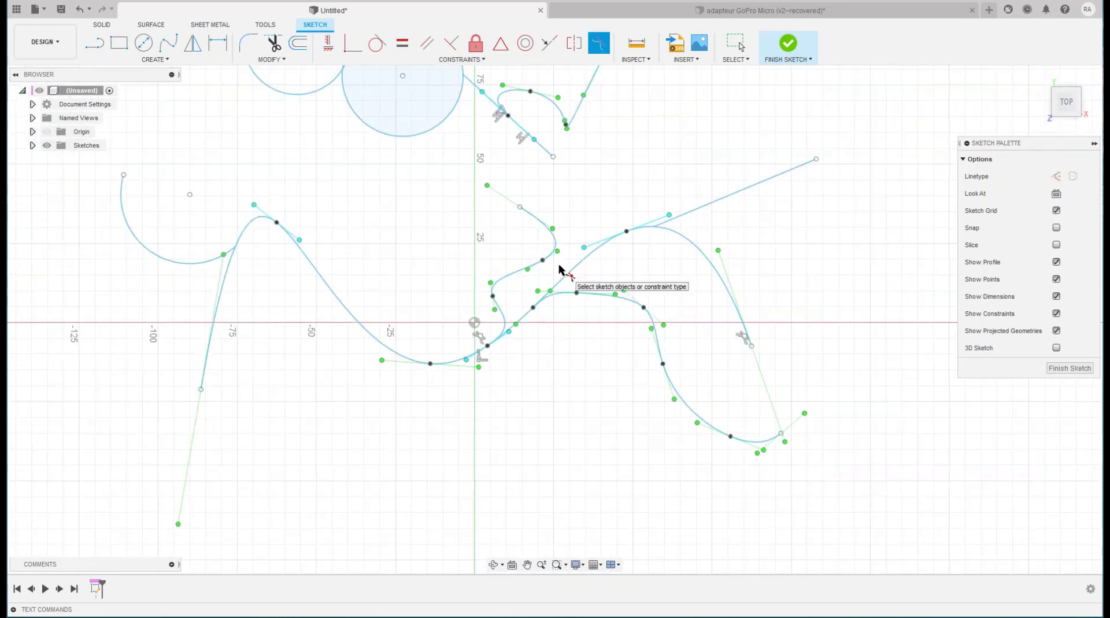
{"action": "scroll", "coordinate": [559, 265], "scroll_direction": "down", "scroll_amount": 1}
{"action": "scroll", "coordinate": [559, 266], "scroll_direction": "down", "scroll_amount": 2}
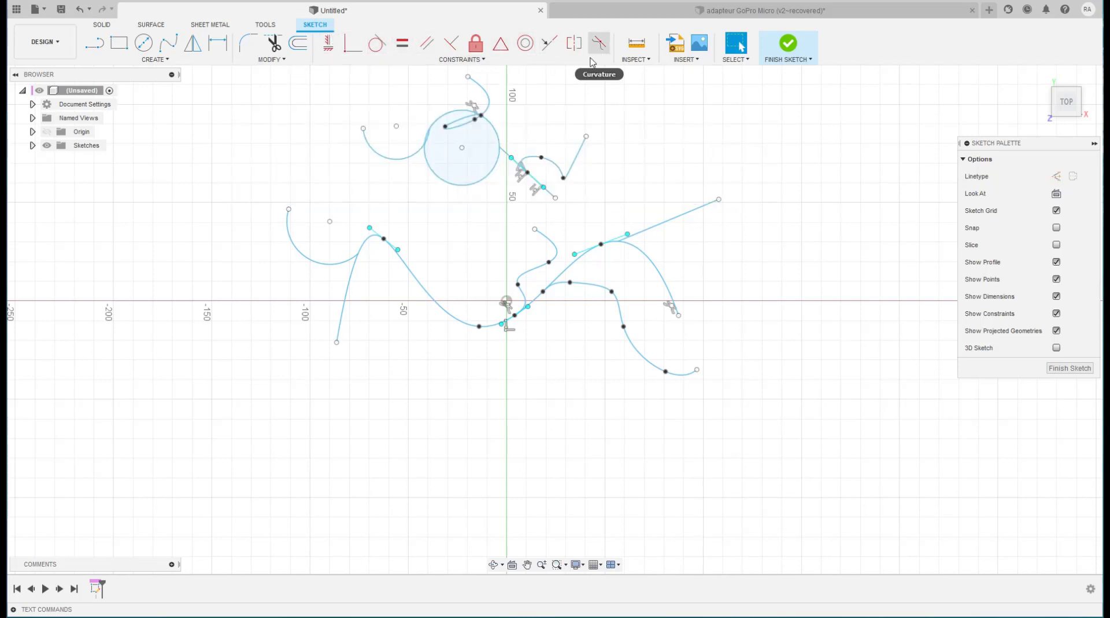
{"action": "left_click", "coordinate": [527, 564]}
{"action": "left_click_drag", "start_coordinate": [521, 231], "coordinate": [528, 289]}
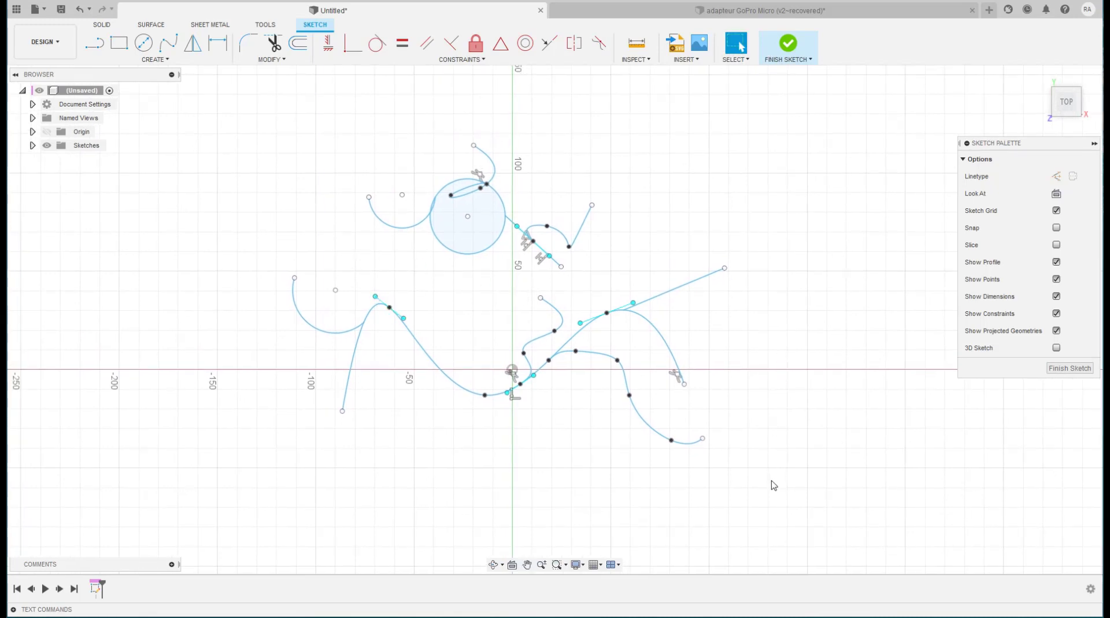
{"action": "left_click_drag", "start_coordinate": [772, 483], "coordinate": [234, 121]}
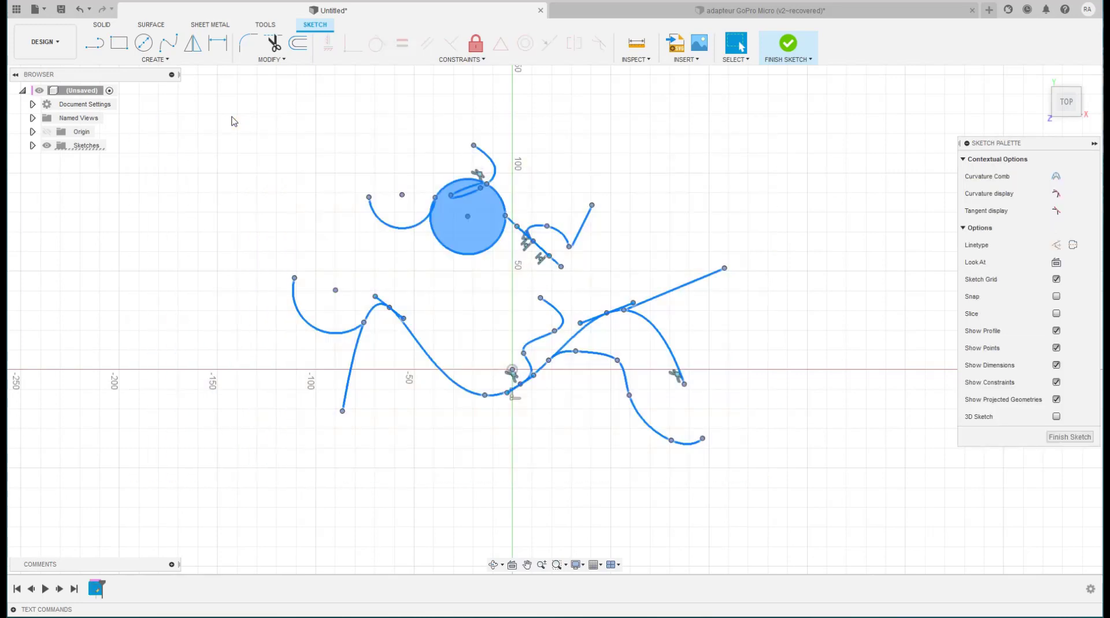
- Delete the old curves and draw a 2-point rectangle cornered at the origin
{"action": "key", "text": "Delete"}
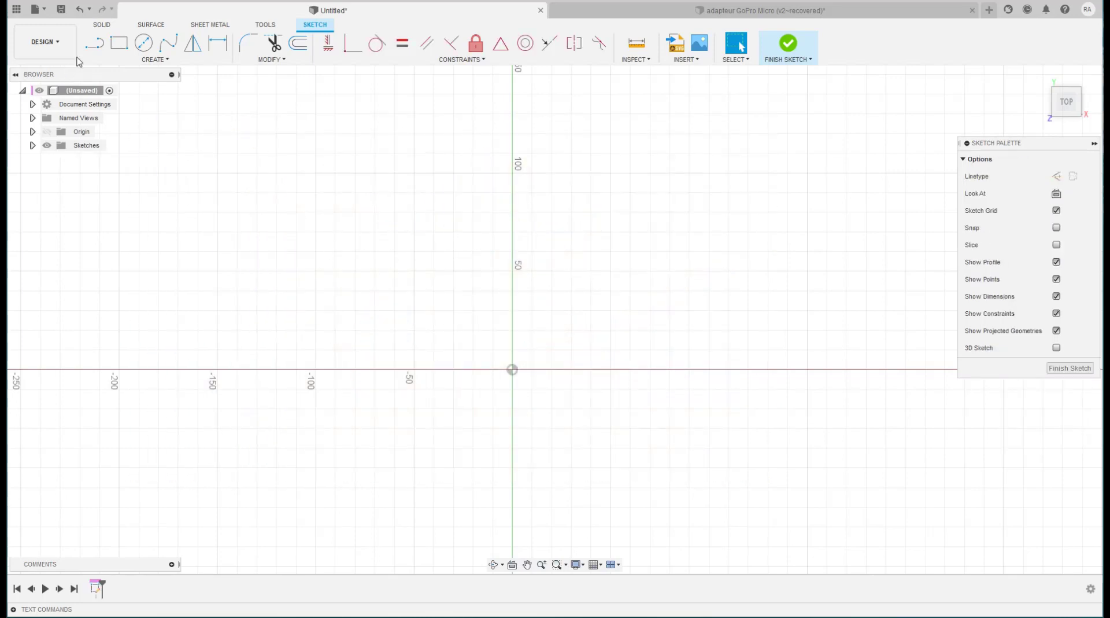
{"action": "left_click", "coordinate": [119, 44]}
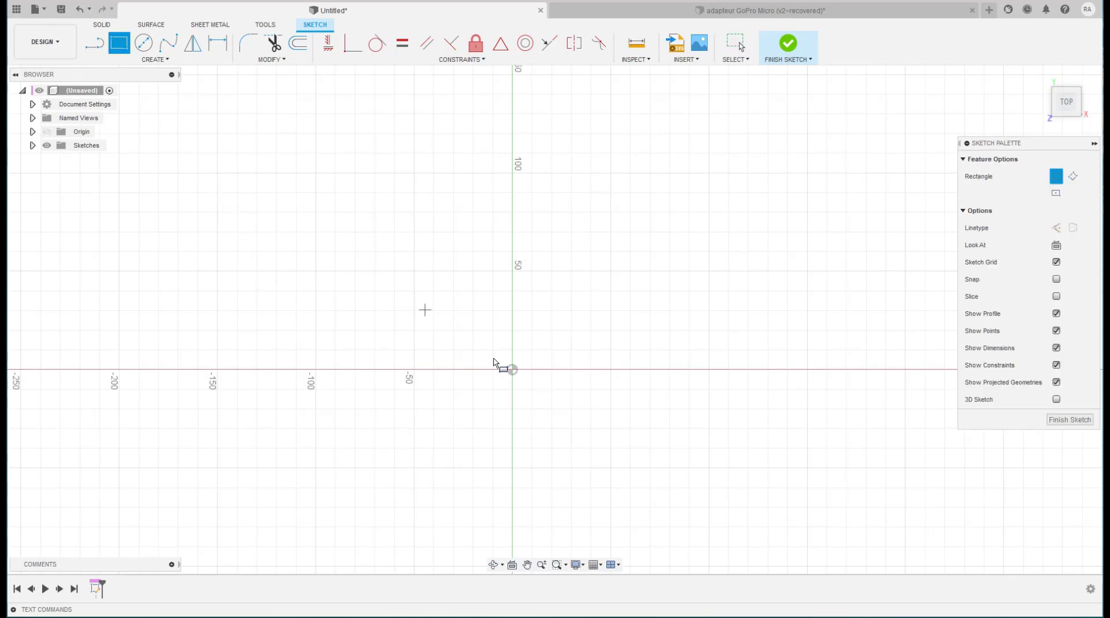
{"action": "left_click", "coordinate": [514, 373]}
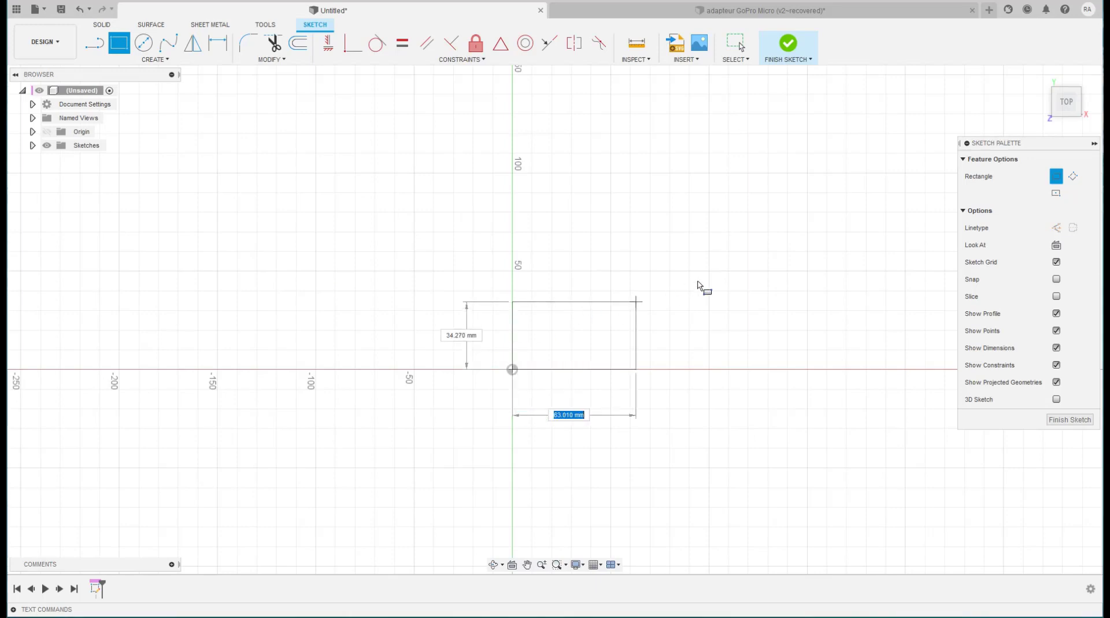
{"action": "left_click", "coordinate": [646, 260]}
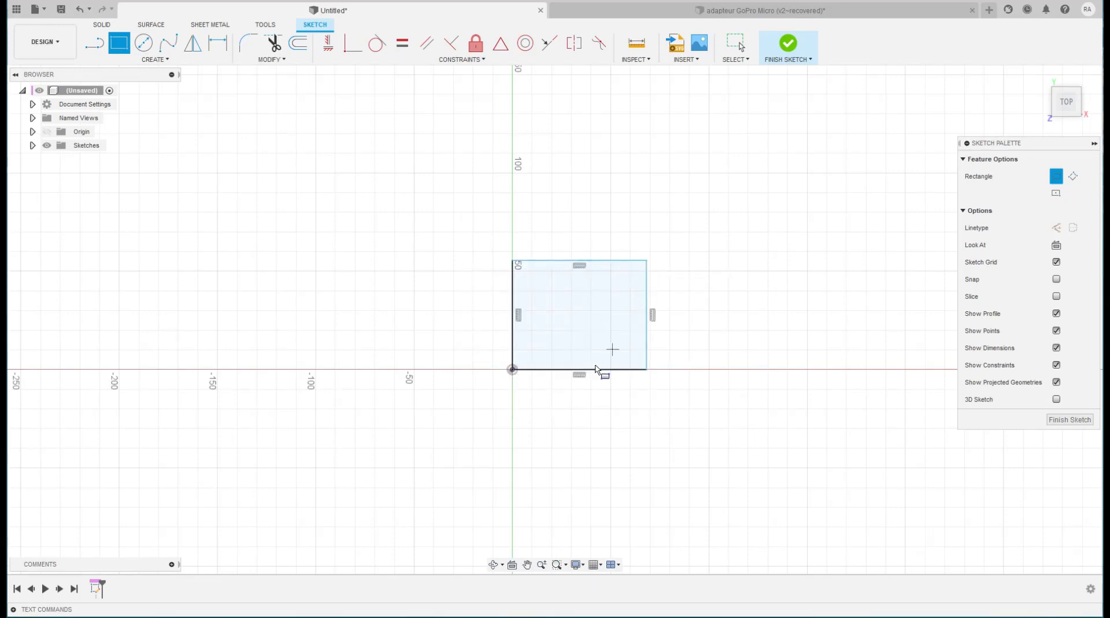
{"action": "key", "text": "Escape"}
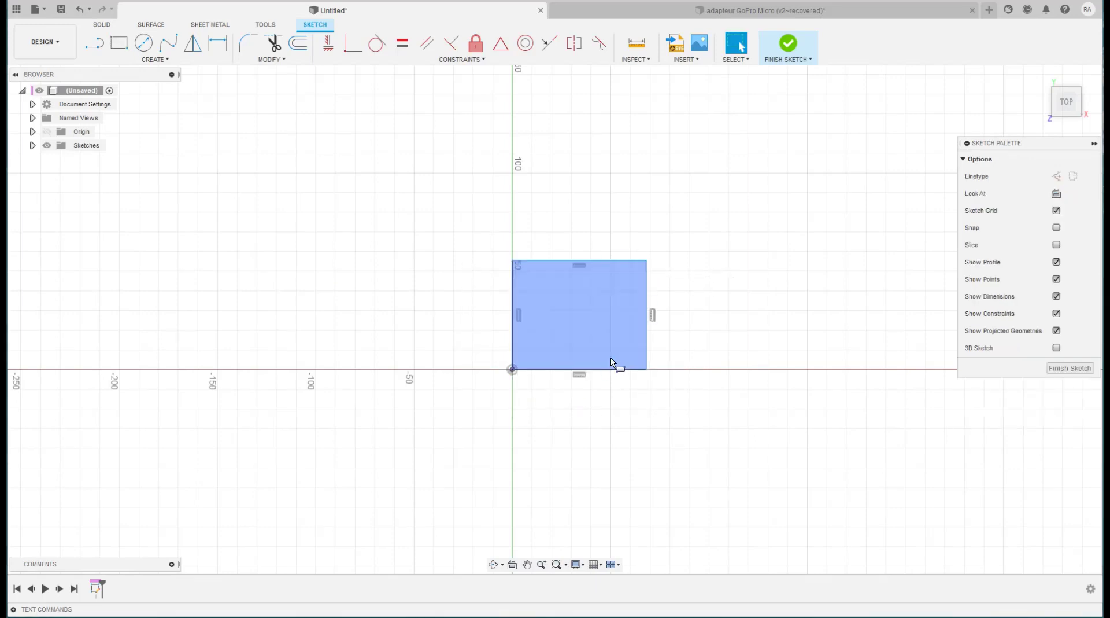
- Draw a centre-diameter circle above and to the right of the rectangle
{"action": "left_click", "coordinate": [145, 42]}
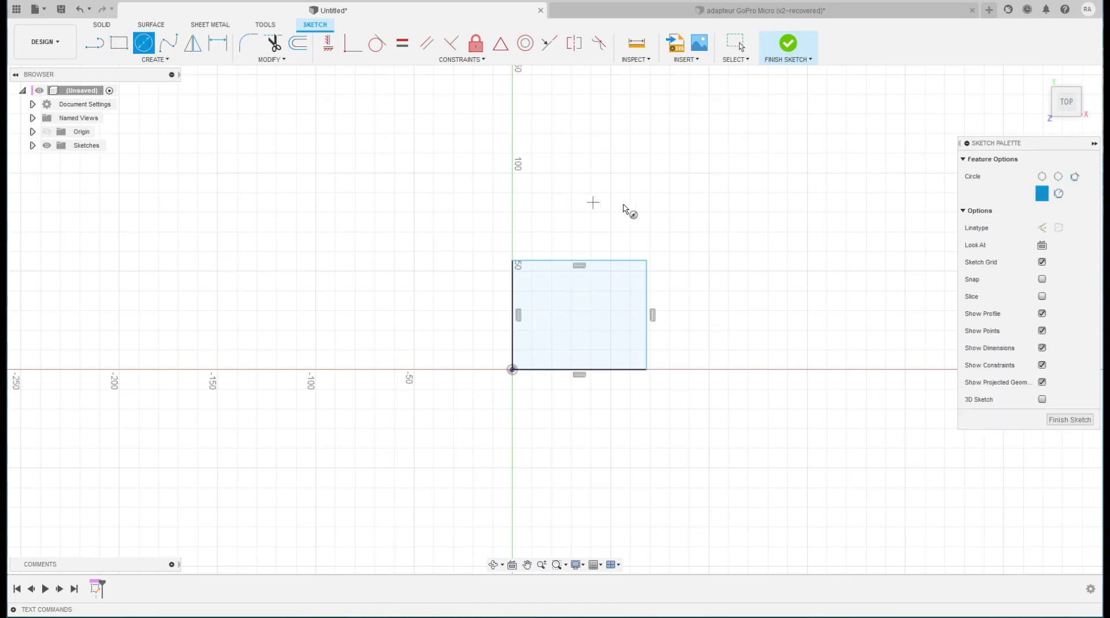
{"action": "left_click", "coordinate": [660, 160]}
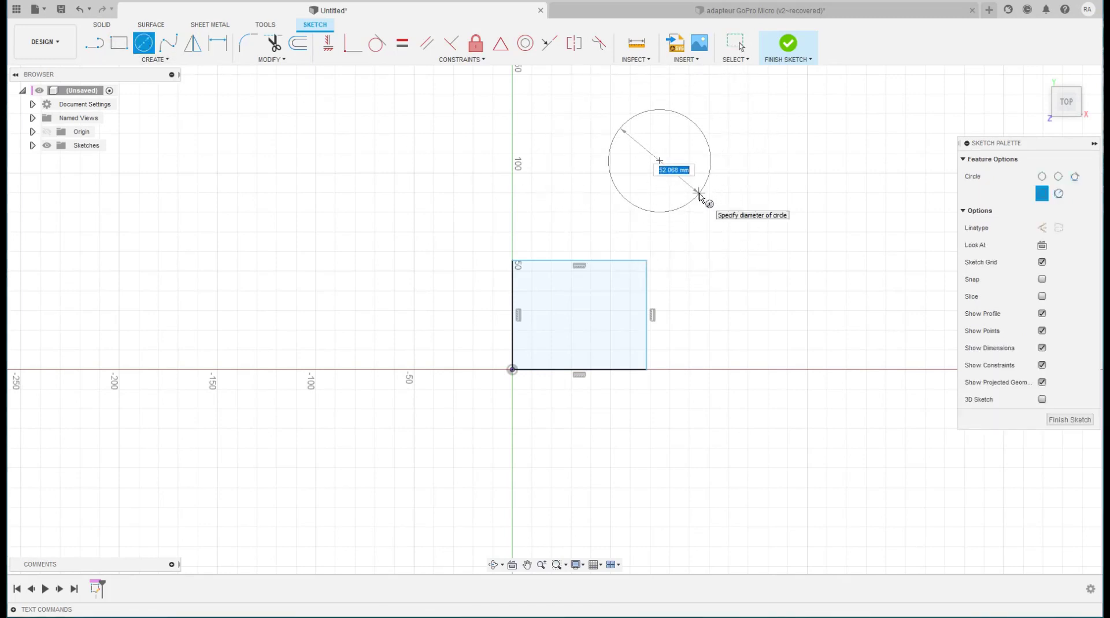
{"action": "left_click", "coordinate": [699, 194]}
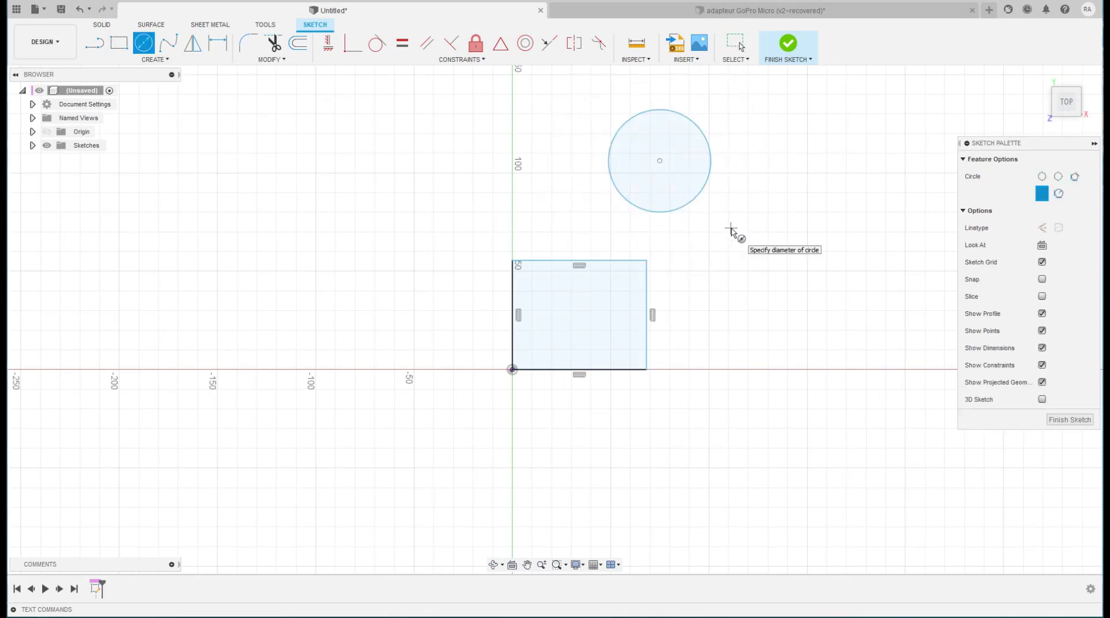
{"action": "key", "text": "Escape"}
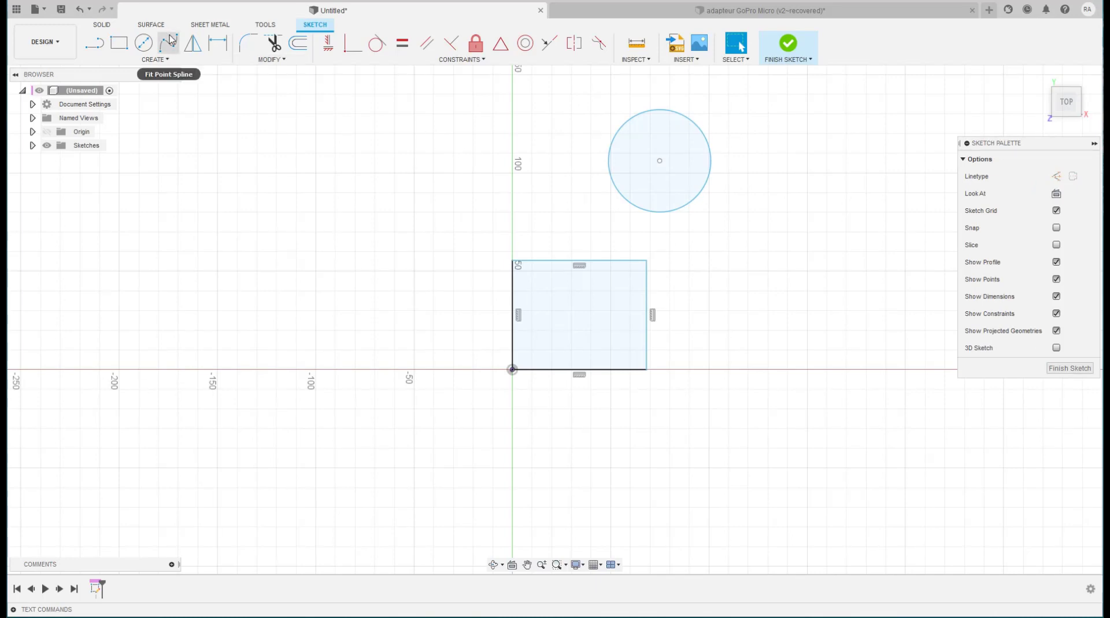
- Draw two lines from the circle's left and right edges down to the rectangle's top and right side
{"action": "key", "text": "l"}
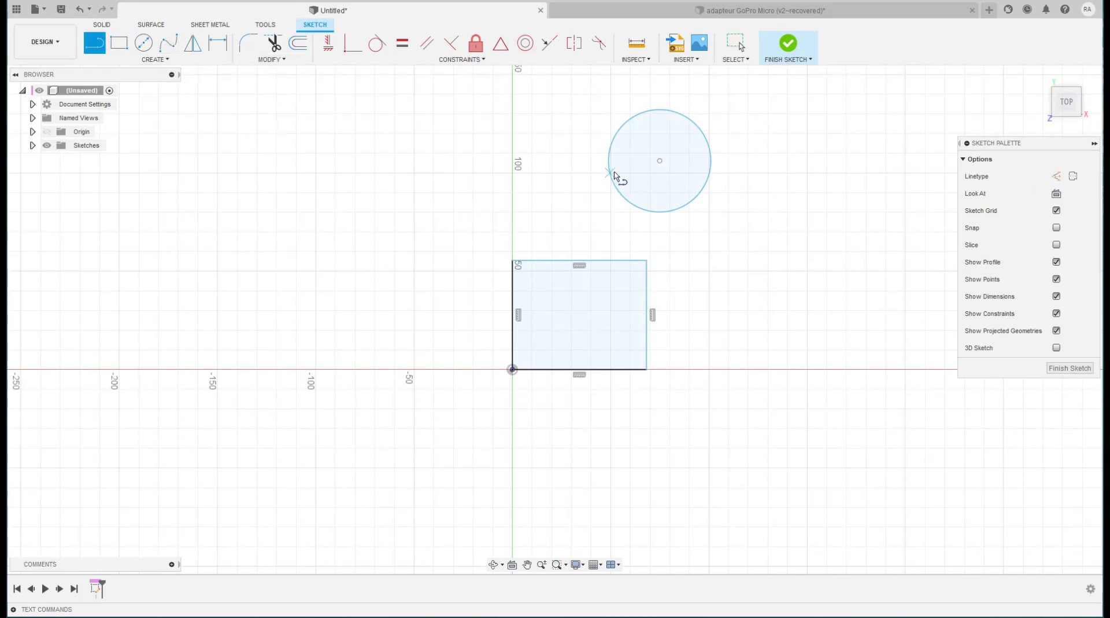
{"action": "left_click", "coordinate": [610, 173]}
{"action": "left_click", "coordinate": [544, 261]}
{"action": "left_click", "coordinate": [698, 194]}
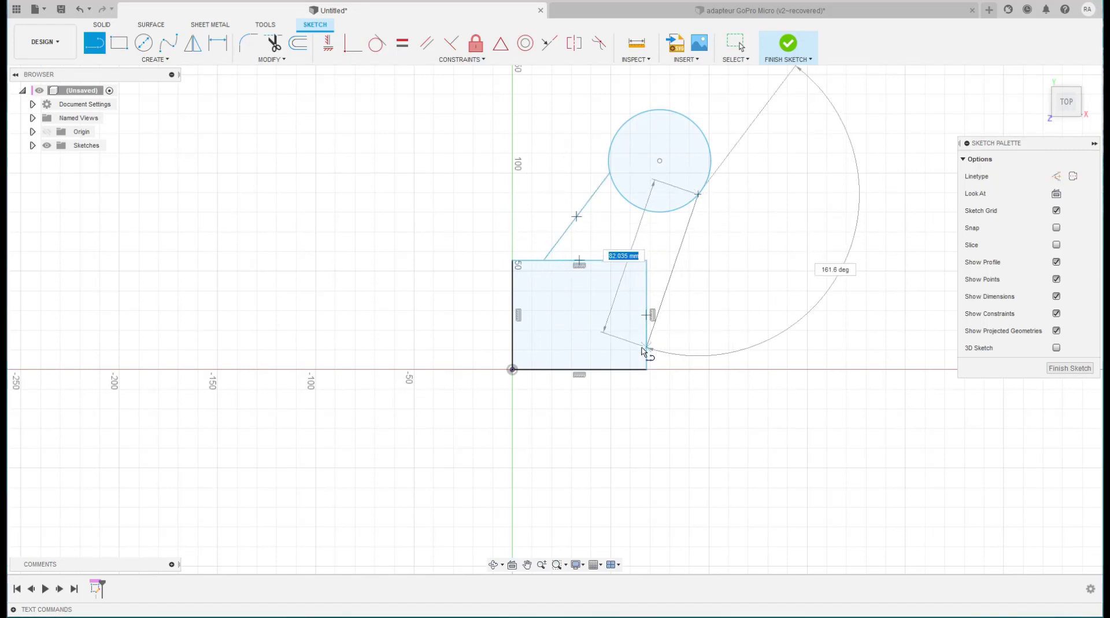
{"action": "double_click", "coordinate": [646, 347]}
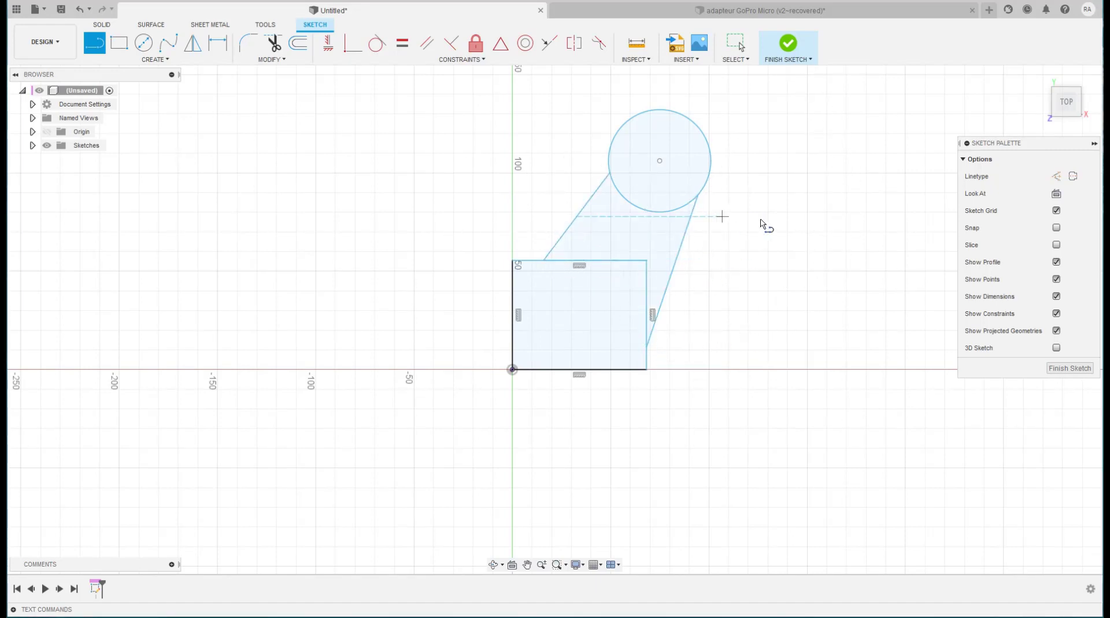
{"action": "key", "text": "Escape"}
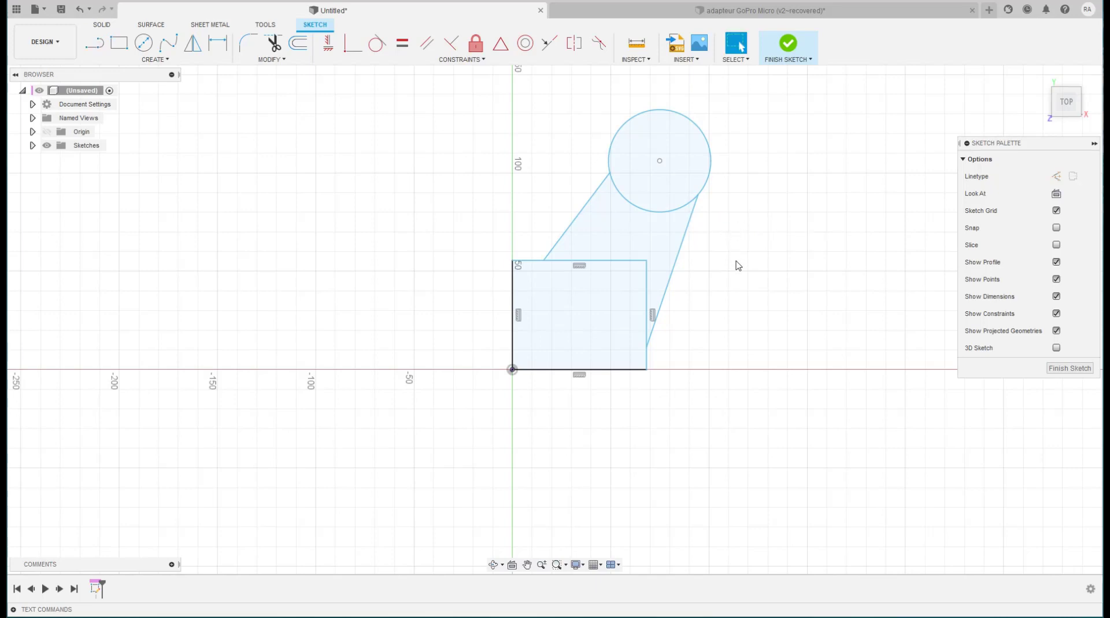
{"action": "scroll", "coordinate": [738, 266], "scroll_direction": "up", "scroll_amount": 1}
{"action": "scroll", "coordinate": [738, 265], "scroll_direction": "up", "scroll_amount": 1}
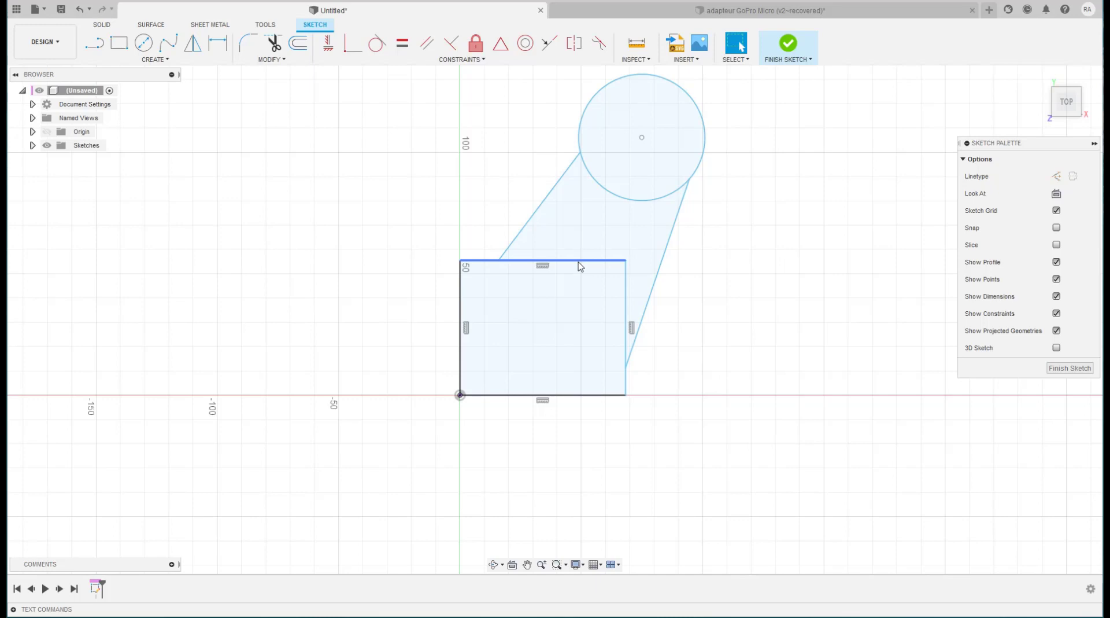
{"action": "scroll", "coordinate": [580, 267], "scroll_direction": "down", "scroll_amount": 2}
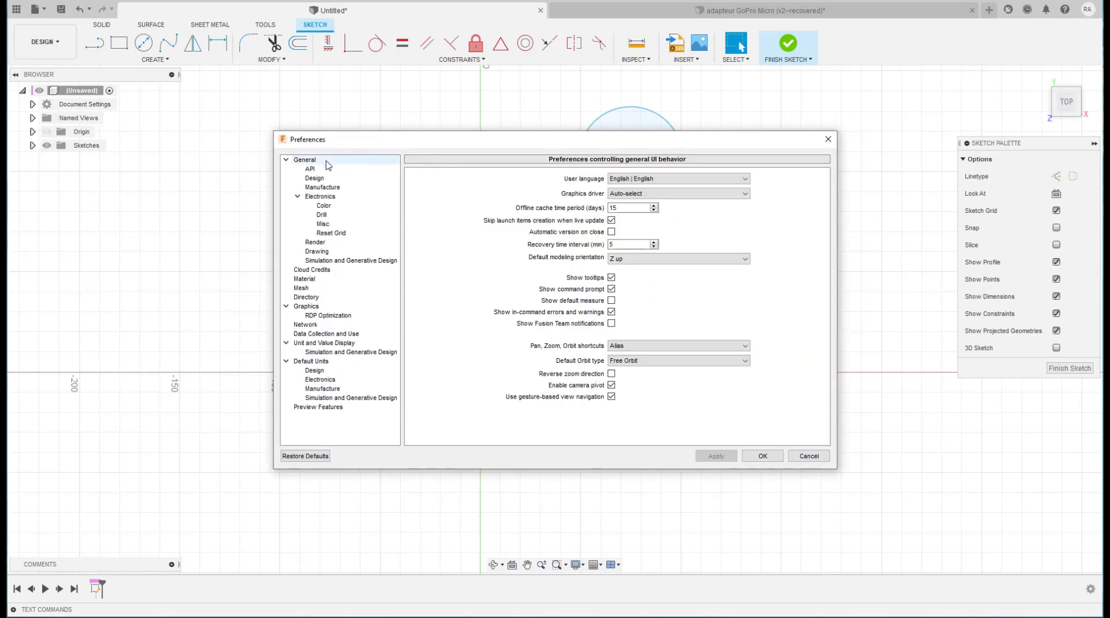
- Turn on the Design preference 'Scale entire sketch at first dimension', apply it and close Preferences
{"action": "left_click", "coordinate": [312, 179]}
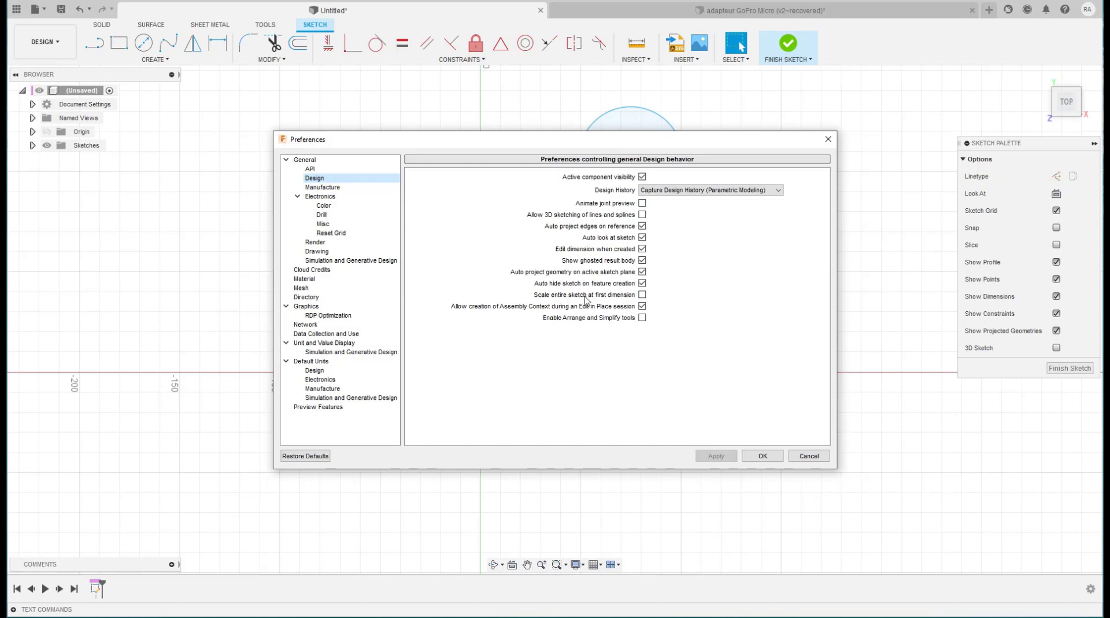
{"action": "left_click", "coordinate": [642, 295]}
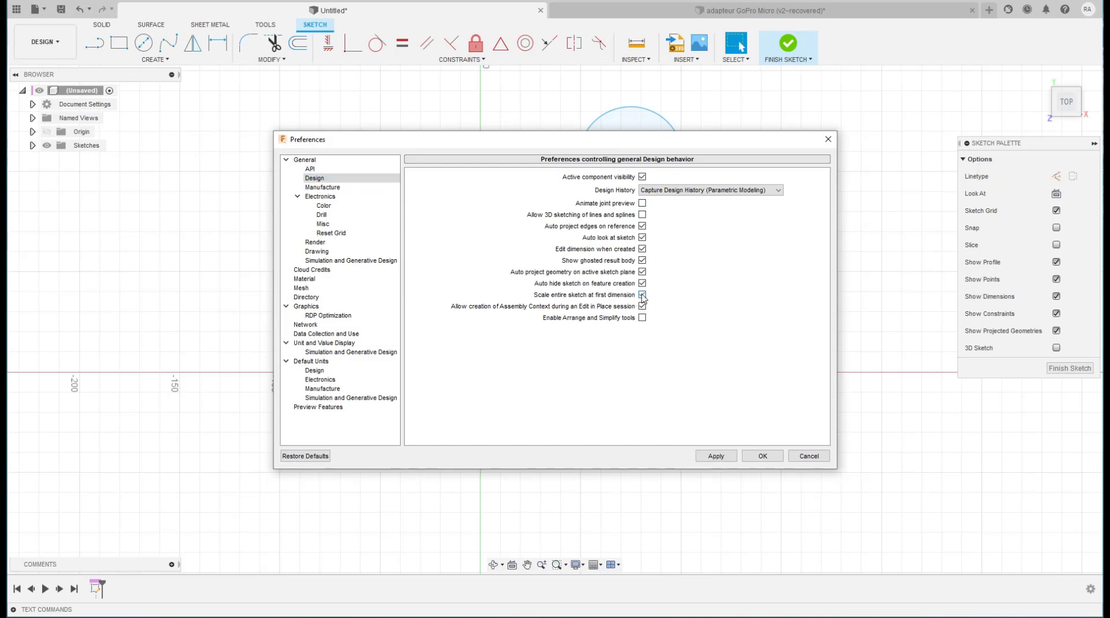
{"action": "left_click", "coordinate": [705, 459]}
{"action": "left_click", "coordinate": [807, 457]}
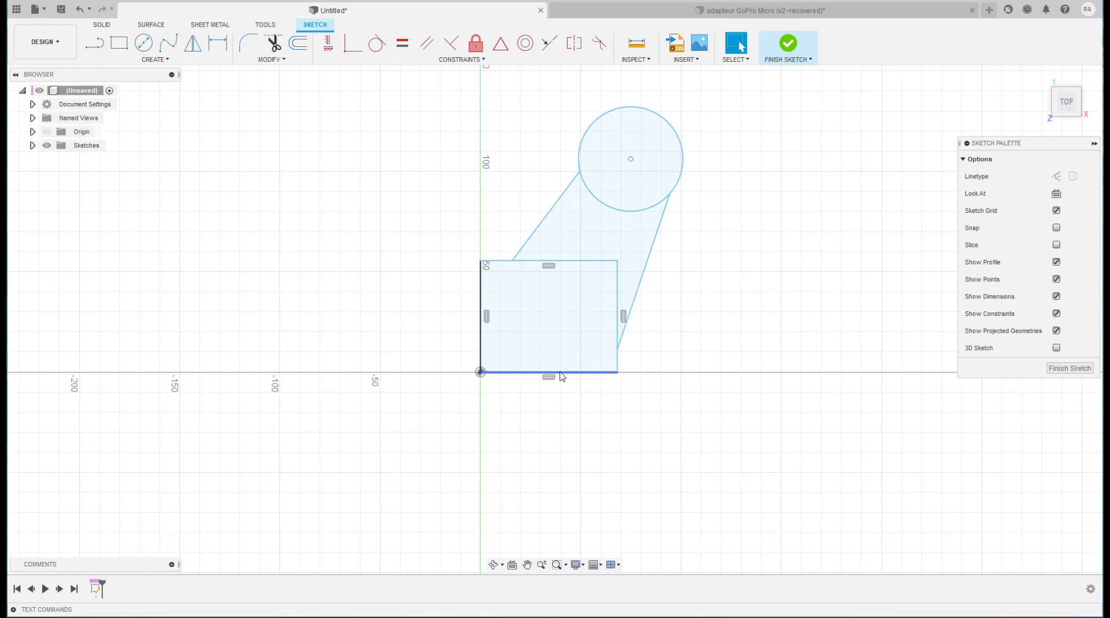
- Dimension the rectangle's bottom edge to 120 so the whole sketch scales up proportionally
{"action": "key", "text": "d"}
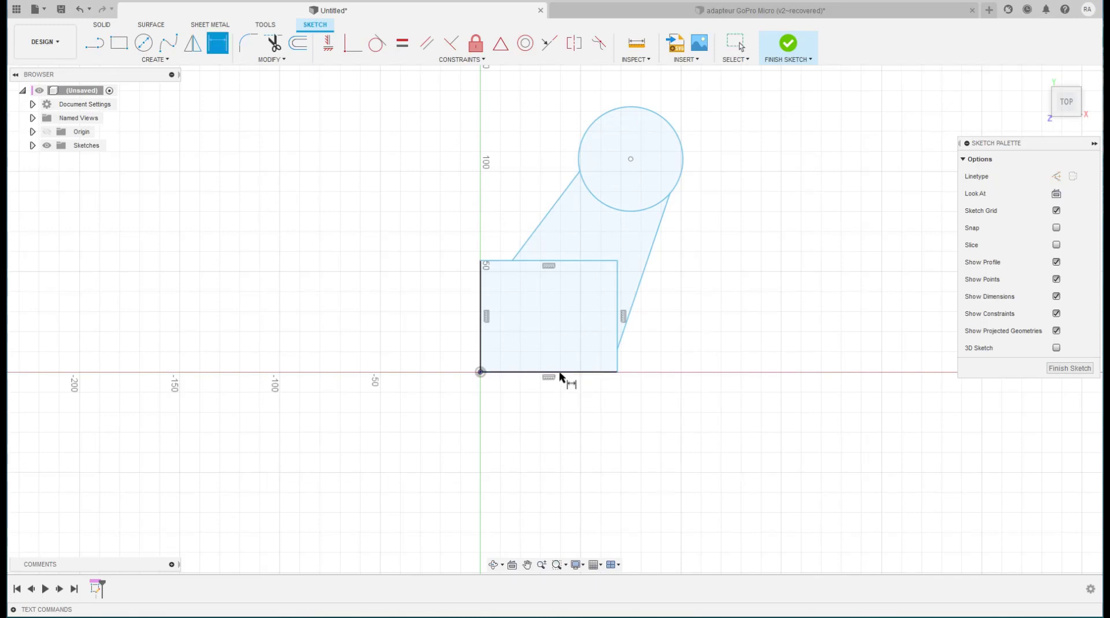
{"action": "left_click", "coordinate": [559, 374]}
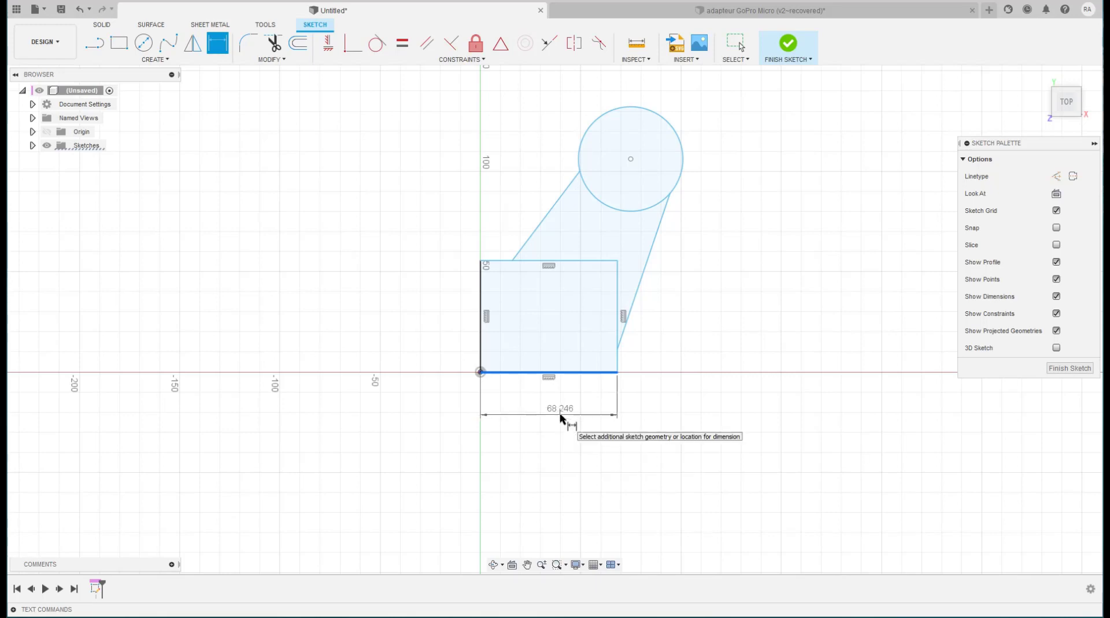
{"action": "left_click", "coordinate": [559, 417]}
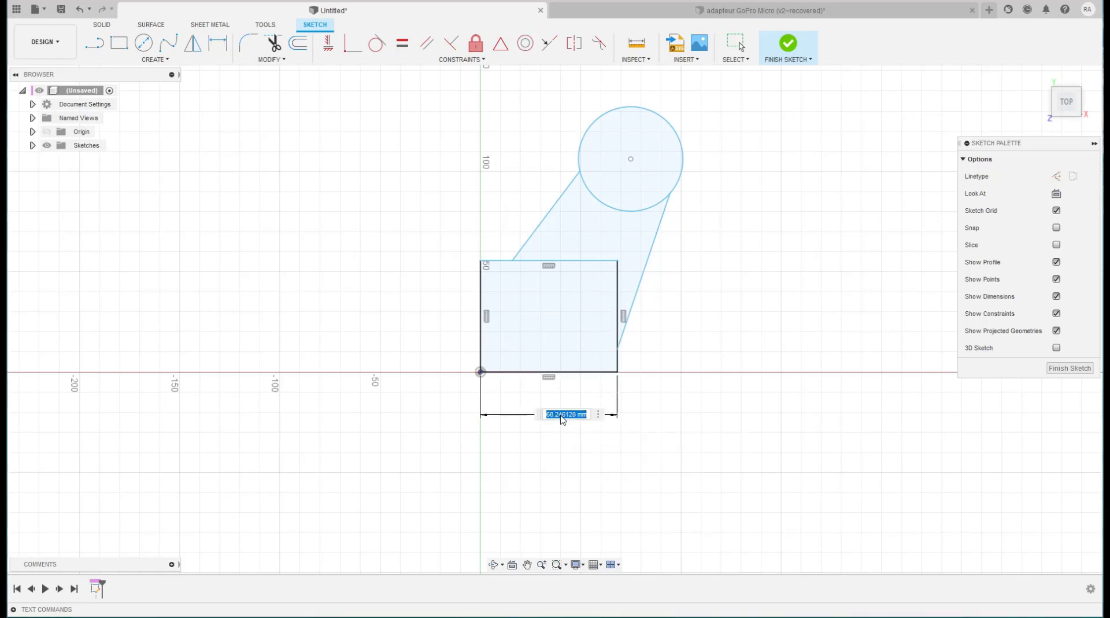
{"action": "type", "text": "120"}
{"action": "key", "text": "Return"}
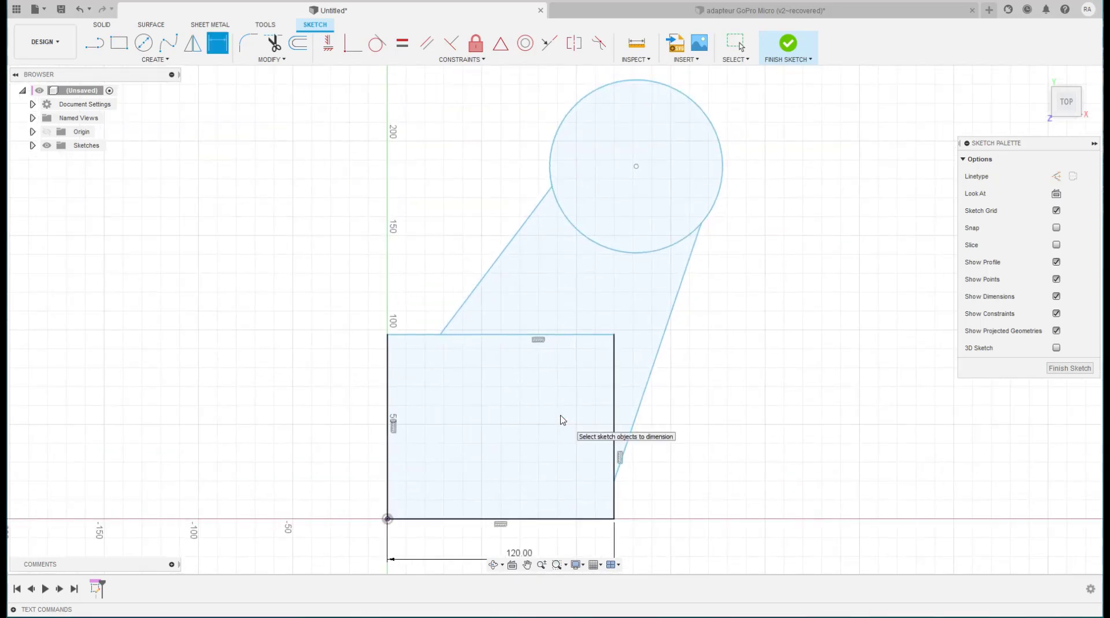
{"action": "scroll", "coordinate": [560, 415], "scroll_direction": "up", "scroll_amount": 1}
{"action": "scroll", "coordinate": [560, 415], "scroll_direction": "down", "scroll_amount": 2}
{"action": "scroll", "coordinate": [560, 415], "scroll_direction": "down", "scroll_amount": 2}
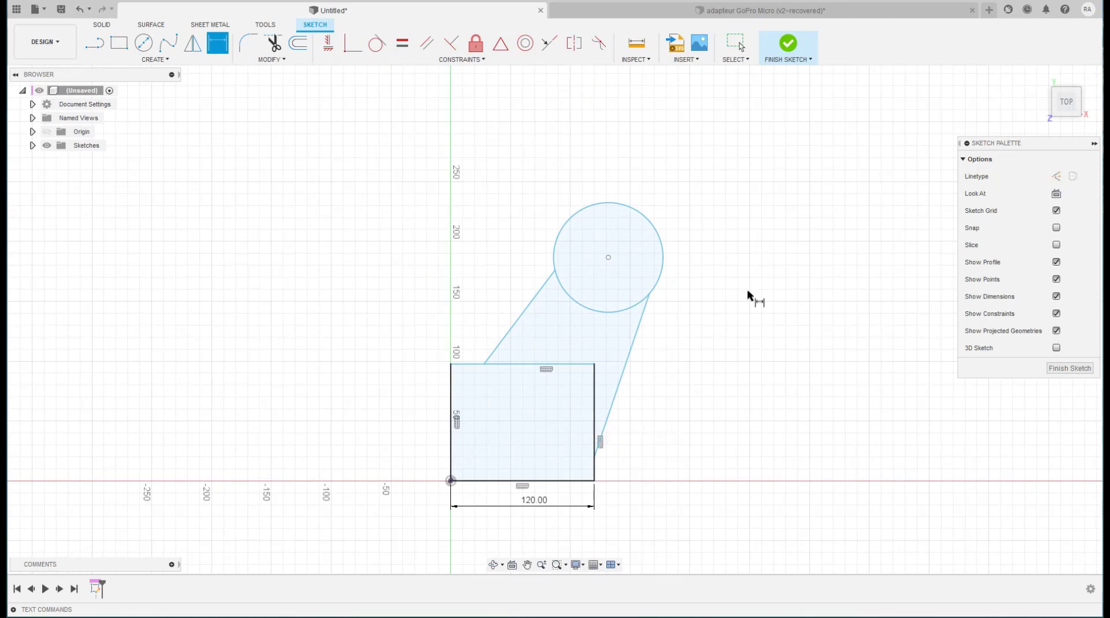
{"action": "key", "text": "Escape"}
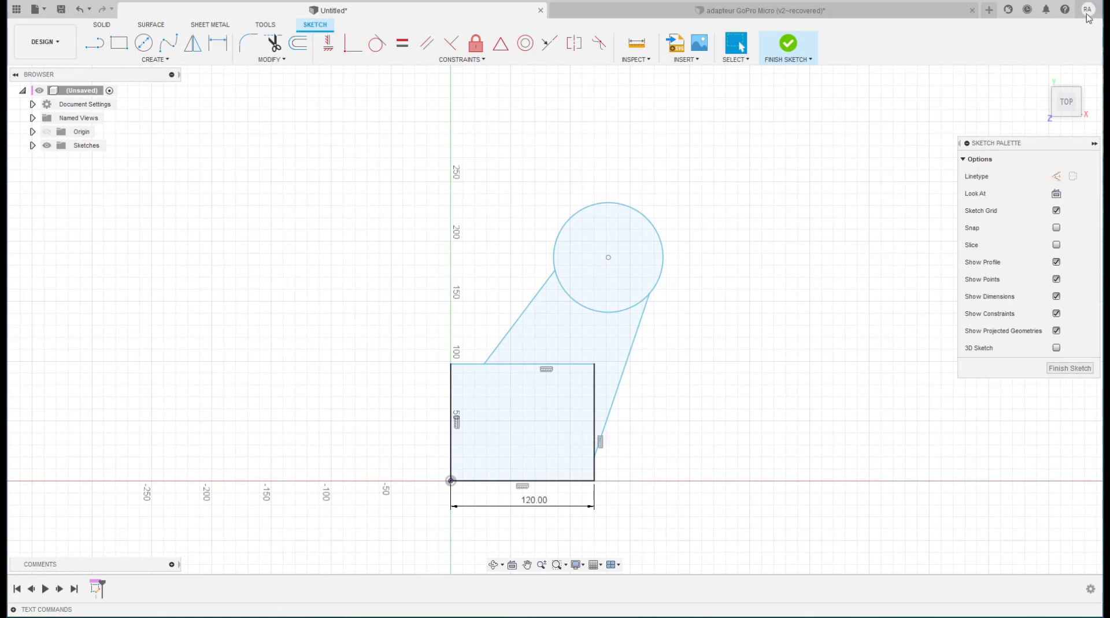
- Turn the 'Scale entire sketch at first dimension' preference back off and close Preferences
{"action": "left_click", "coordinate": [1088, 9]}
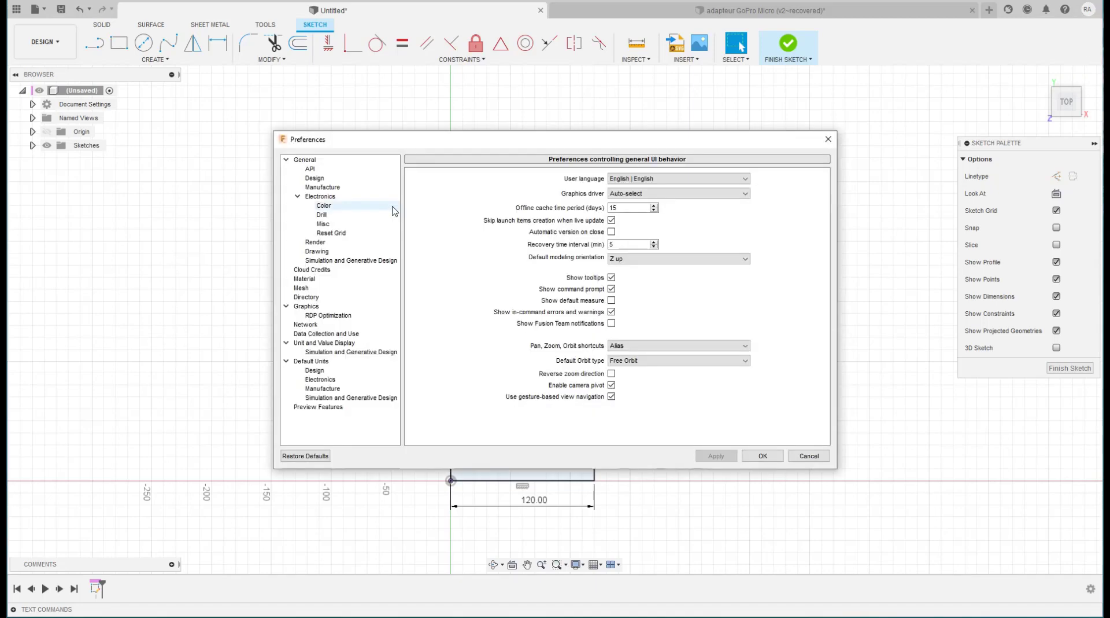
{"action": "left_click", "coordinate": [319, 180]}
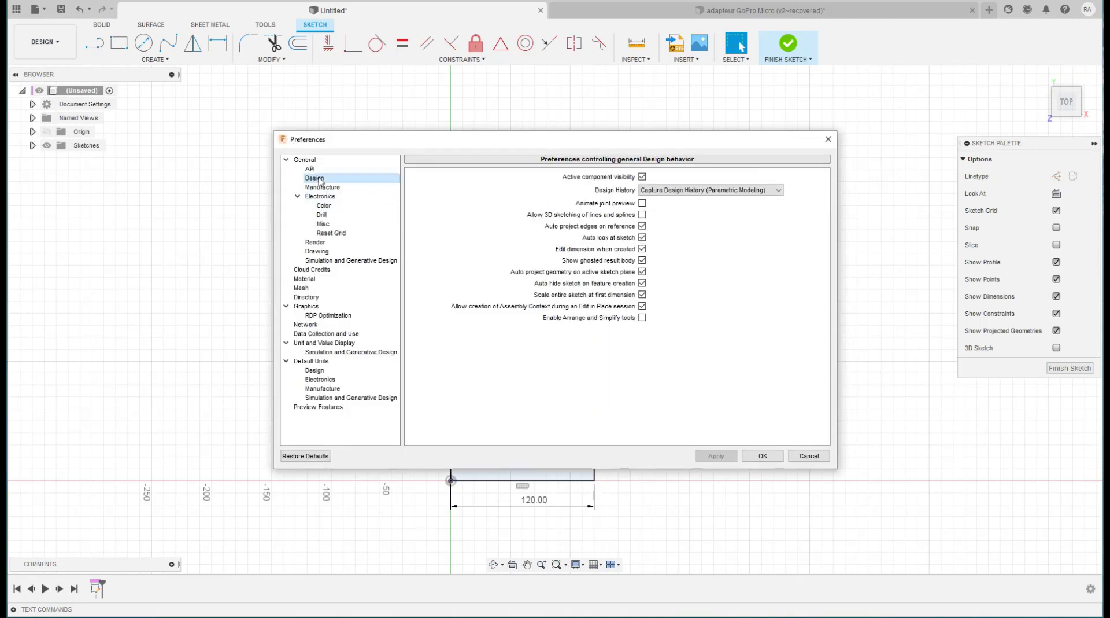
{"action": "left_click", "coordinate": [642, 294]}
{"action": "left_click", "coordinate": [715, 457]}
{"action": "left_click", "coordinate": [808, 456]}
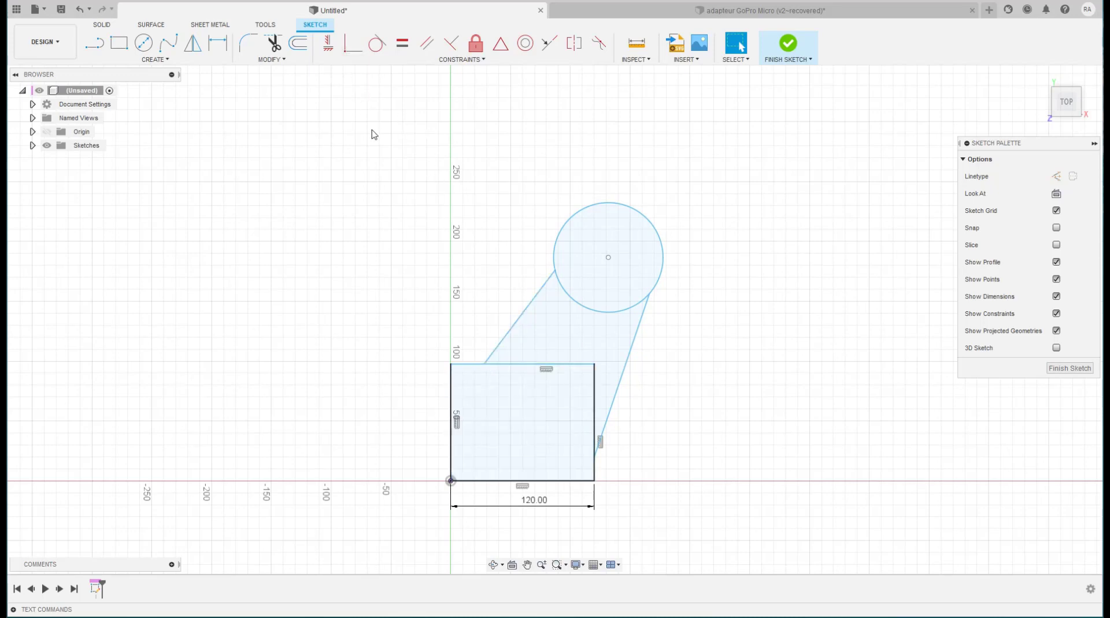
- Make the left line's end coincident with the top-left corner and the right line's end the right edge's midpoint
{"action": "left_click", "coordinate": [352, 43]}
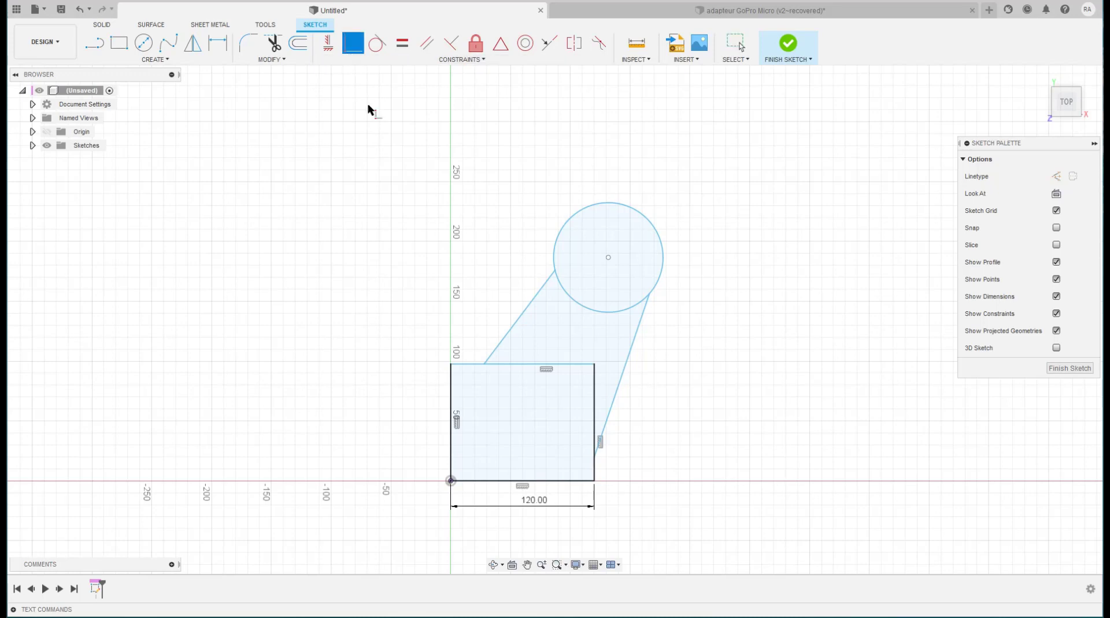
{"action": "left_click", "coordinate": [483, 364]}
{"action": "left_click", "coordinate": [451, 363]}
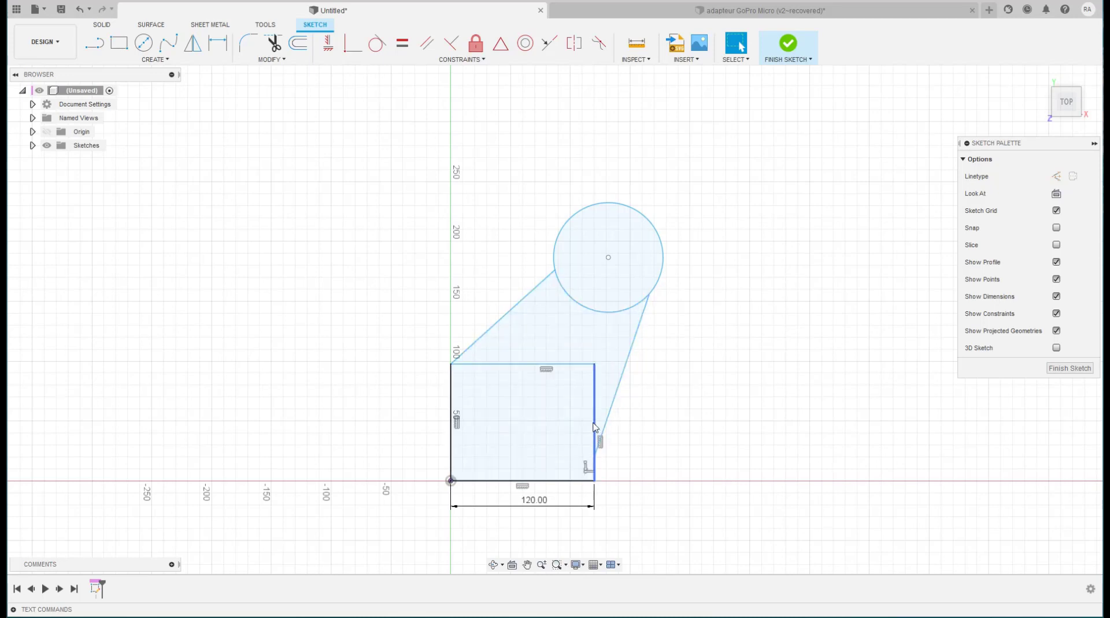
{"action": "left_click", "coordinate": [502, 44]}
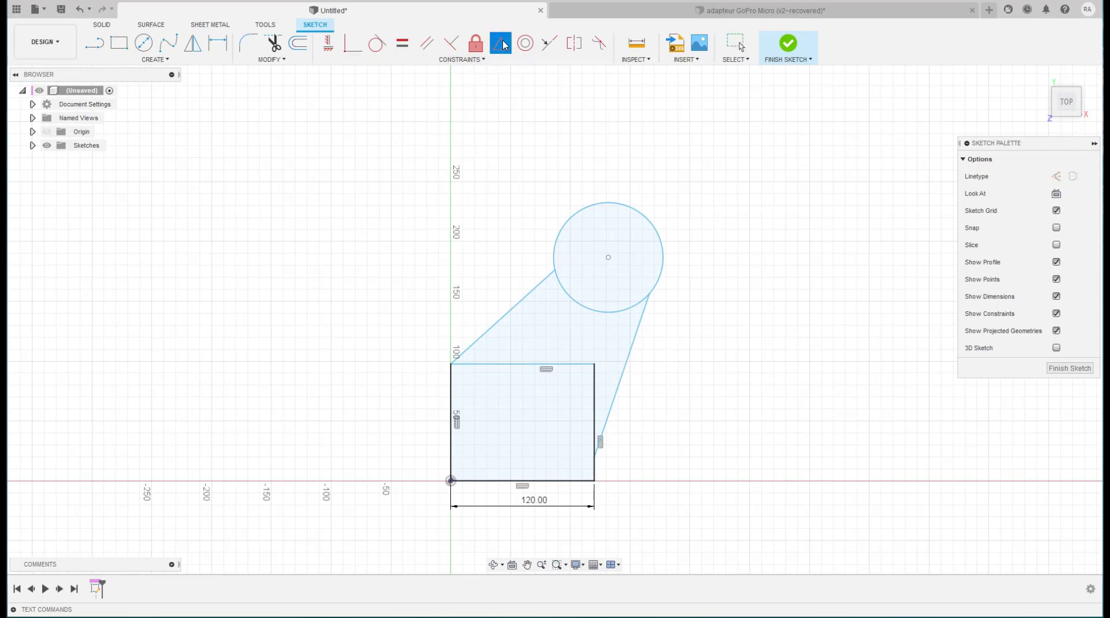
{"action": "left_click", "coordinate": [595, 431]}
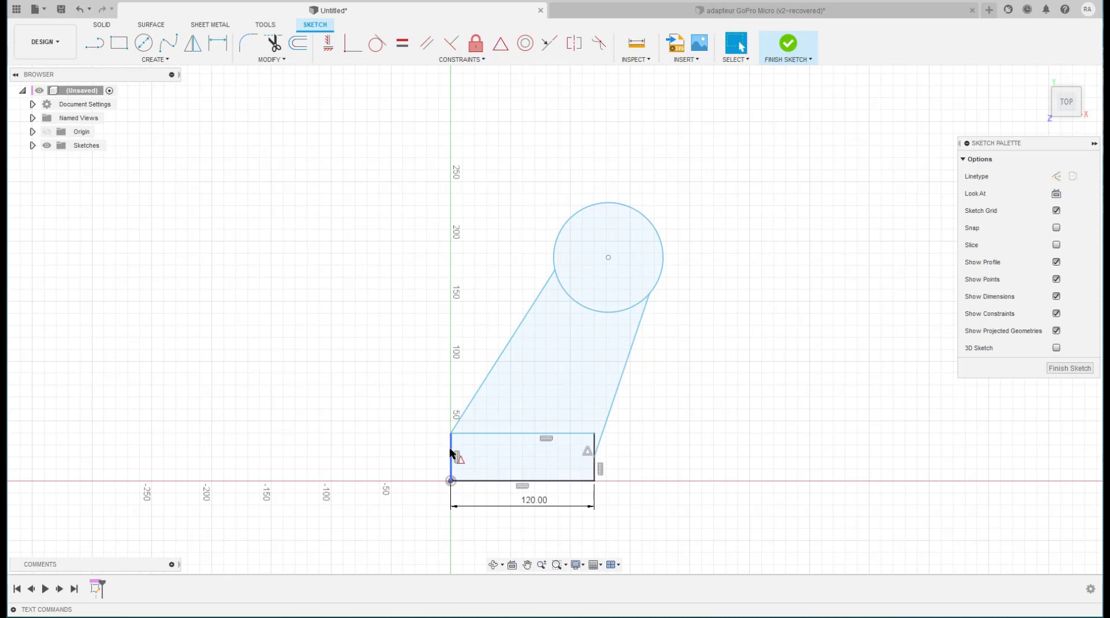
- Dimension the rectangle's left edge to a height of 60, making it 120 × 60
{"action": "key", "text": "d"}
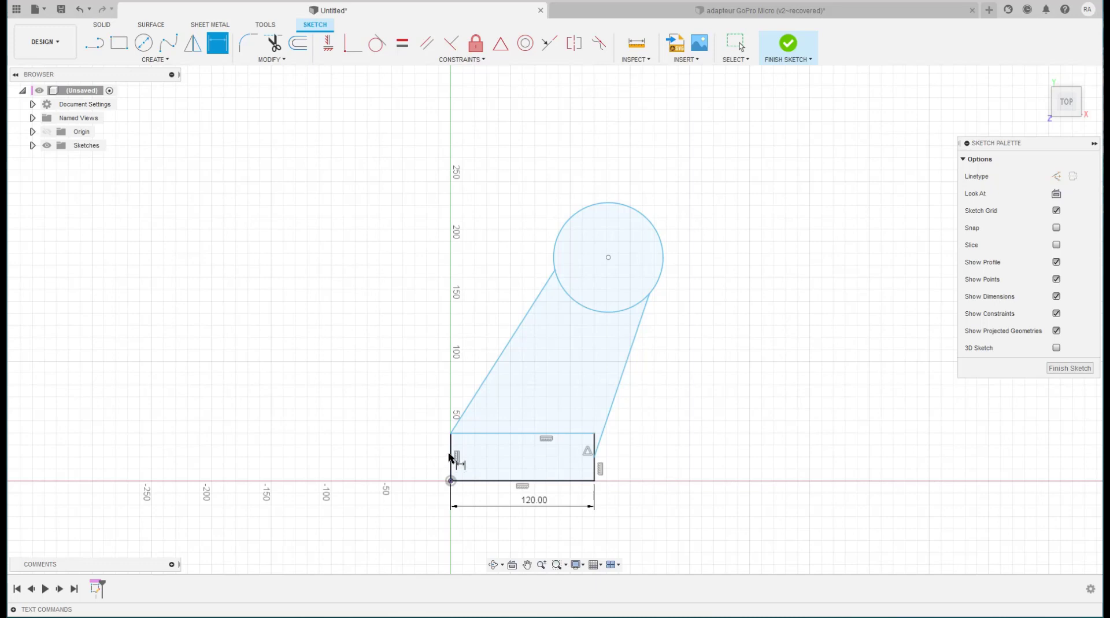
{"action": "left_click", "coordinate": [450, 458]}
{"action": "scroll", "coordinate": [414, 449], "scroll_direction": "down", "scroll_amount": 1}
{"action": "left_click", "coordinate": [374, 407]}
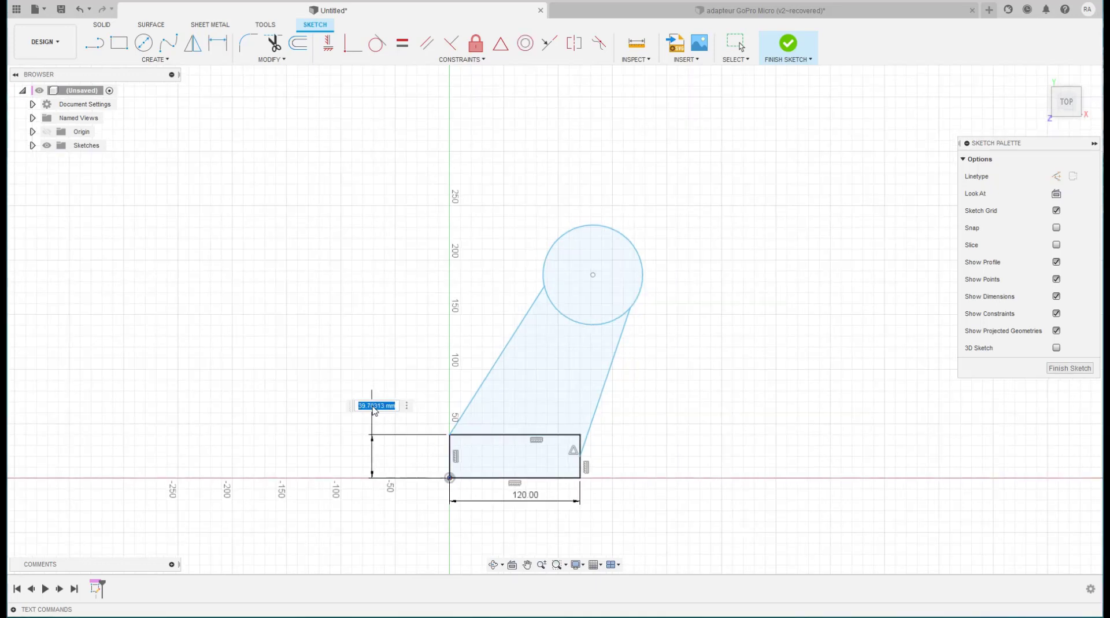
{"action": "type", "text": "60"}
{"action": "key", "text": "Return"}
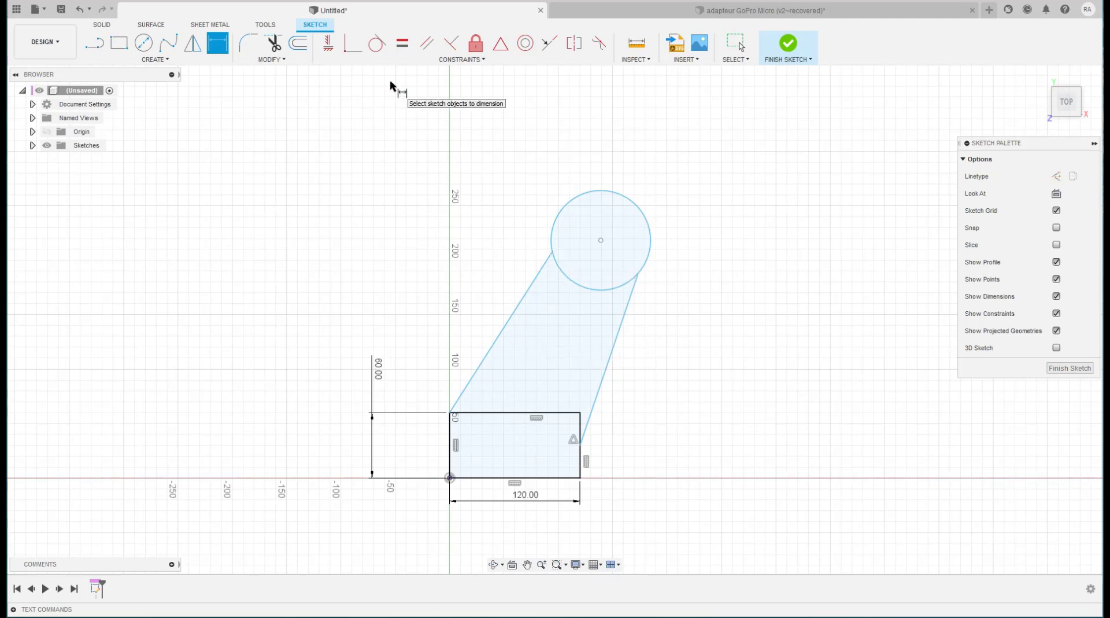
- Constrain the left and right connecting lines tangent to the circle, then select the circle
{"action": "left_click", "coordinate": [377, 43]}
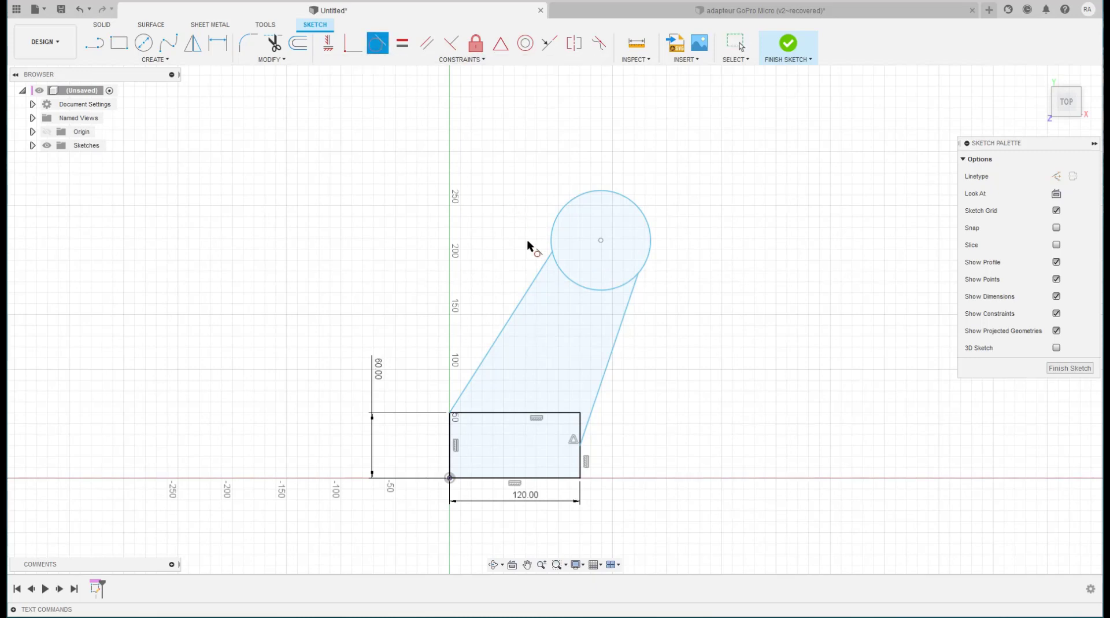
{"action": "left_click", "coordinate": [542, 269]}
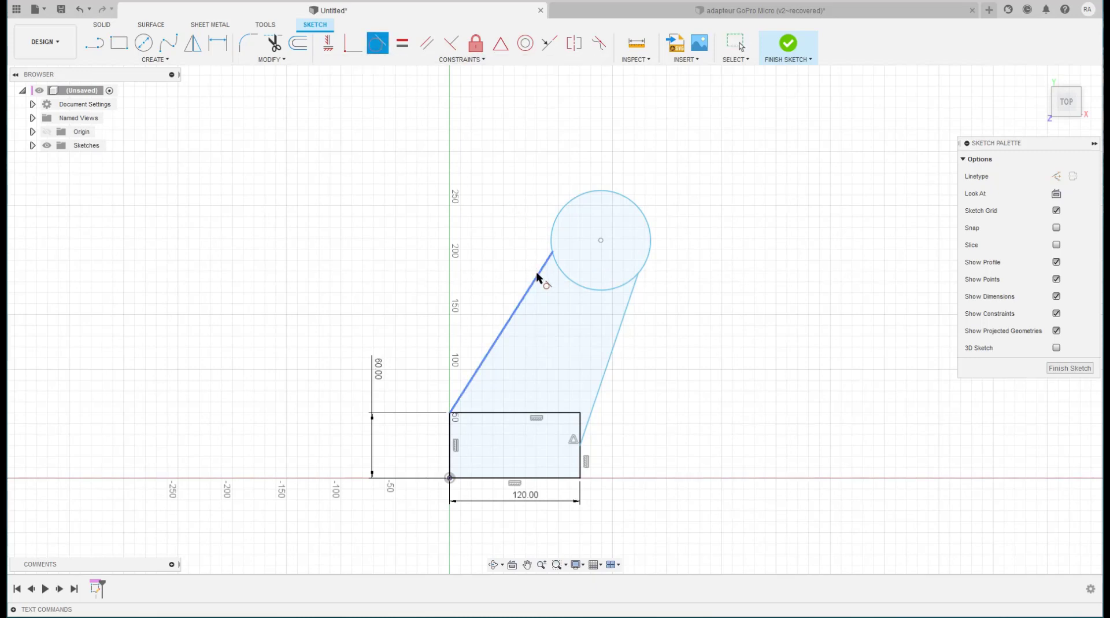
{"action": "left_click", "coordinate": [553, 238]}
{"action": "left_click", "coordinate": [621, 316]}
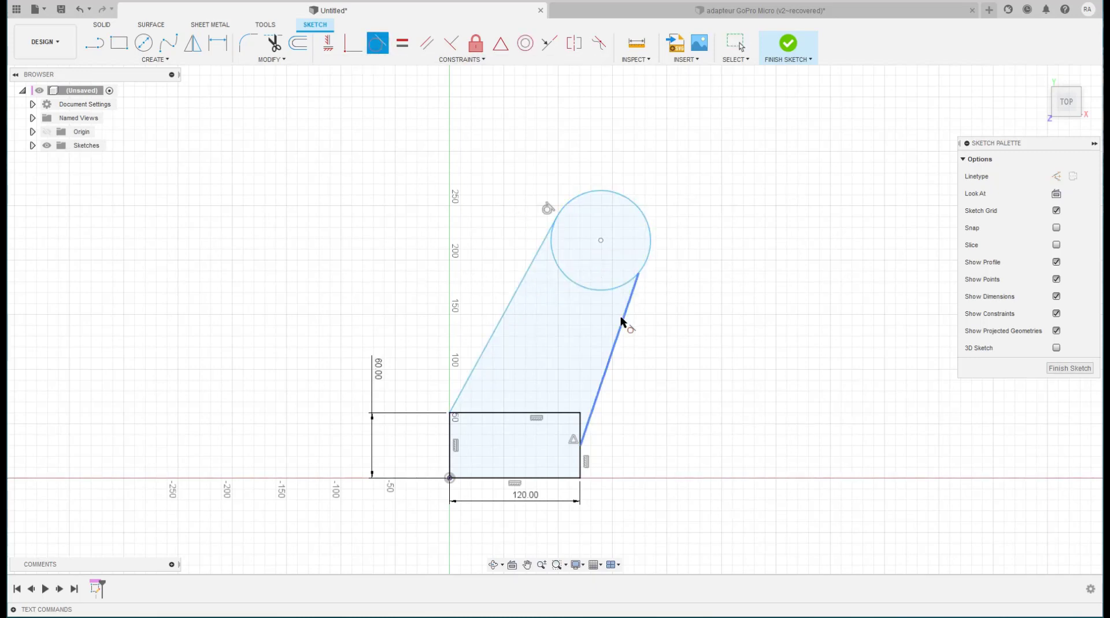
{"action": "left_click", "coordinate": [647, 258]}
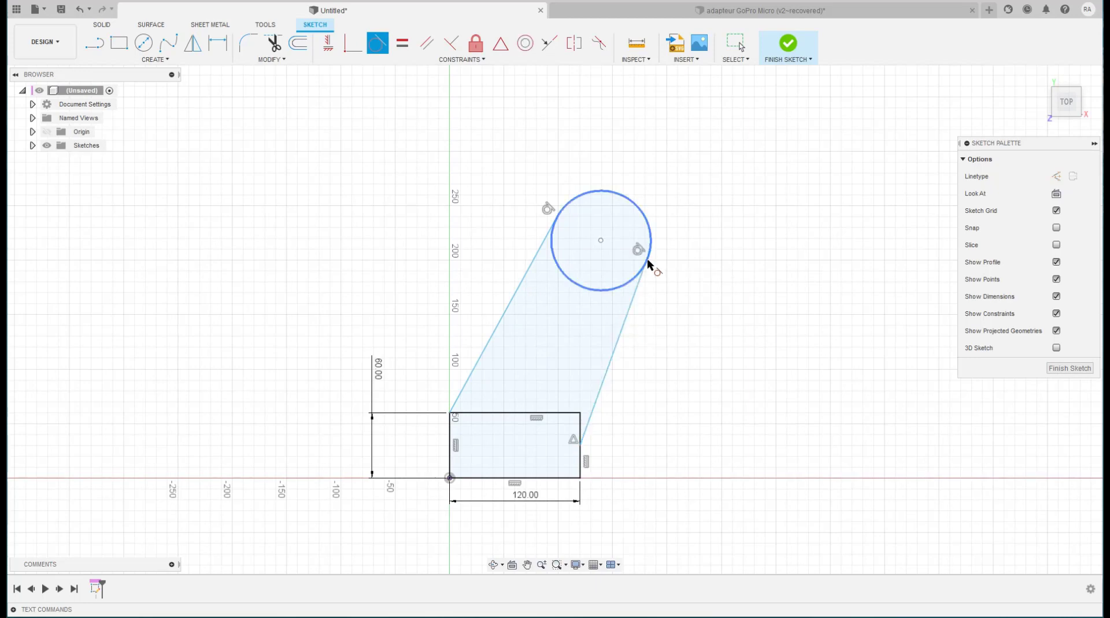
{"action": "key", "text": "Escape"}
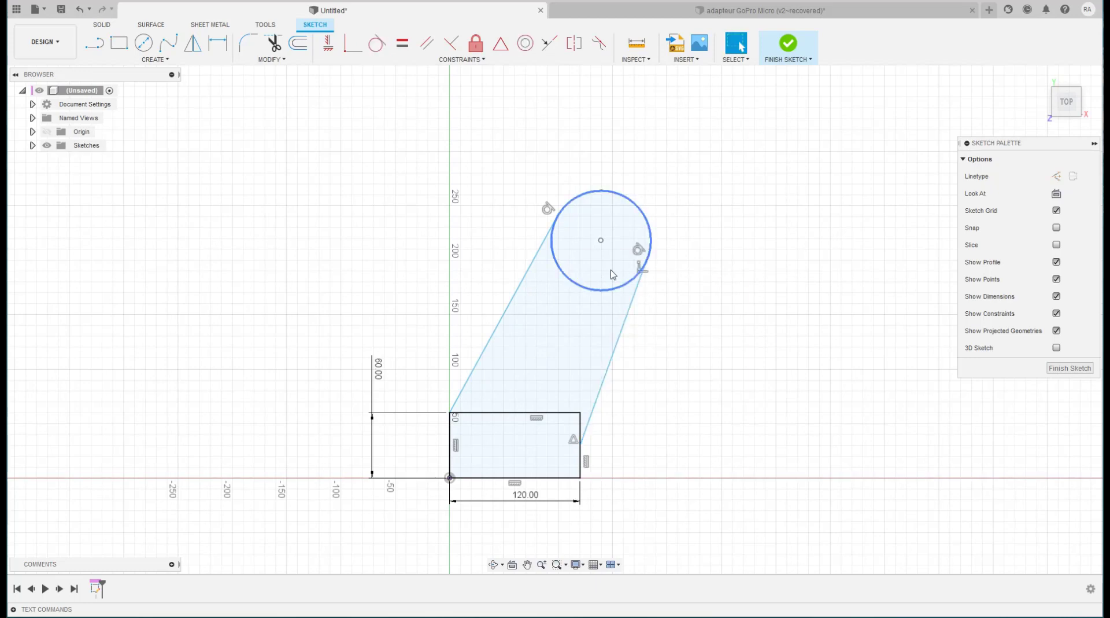
{"action": "left_click", "coordinate": [606, 284]}
- Dimension the circle's centre from the origin: 140 horizontally and 220 vertically
{"action": "key", "text": "d"}
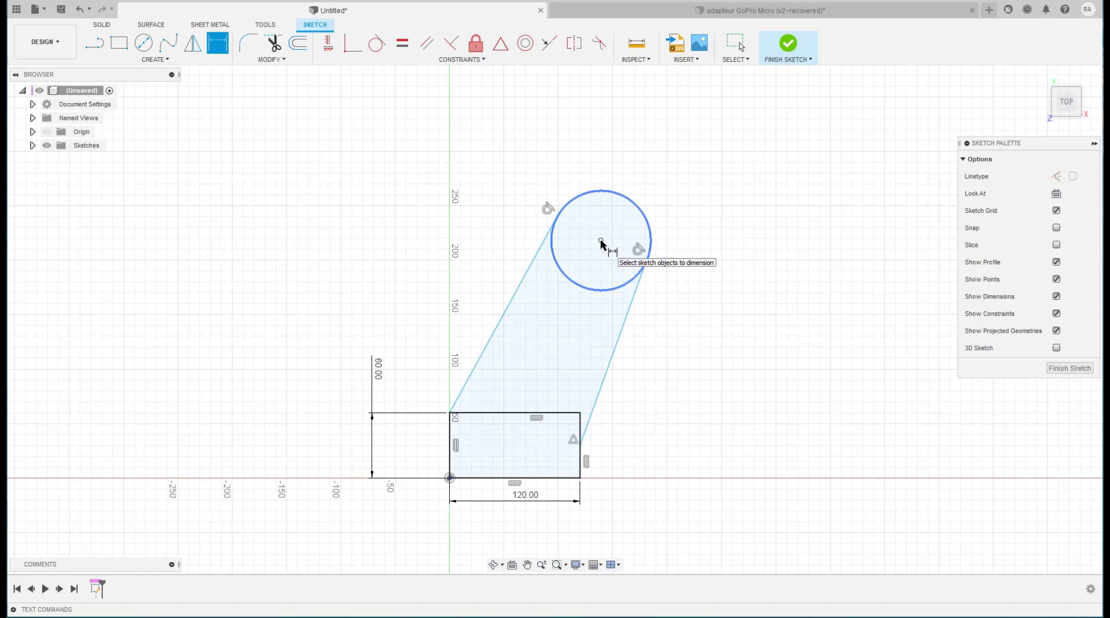
{"action": "left_click", "coordinate": [601, 241]}
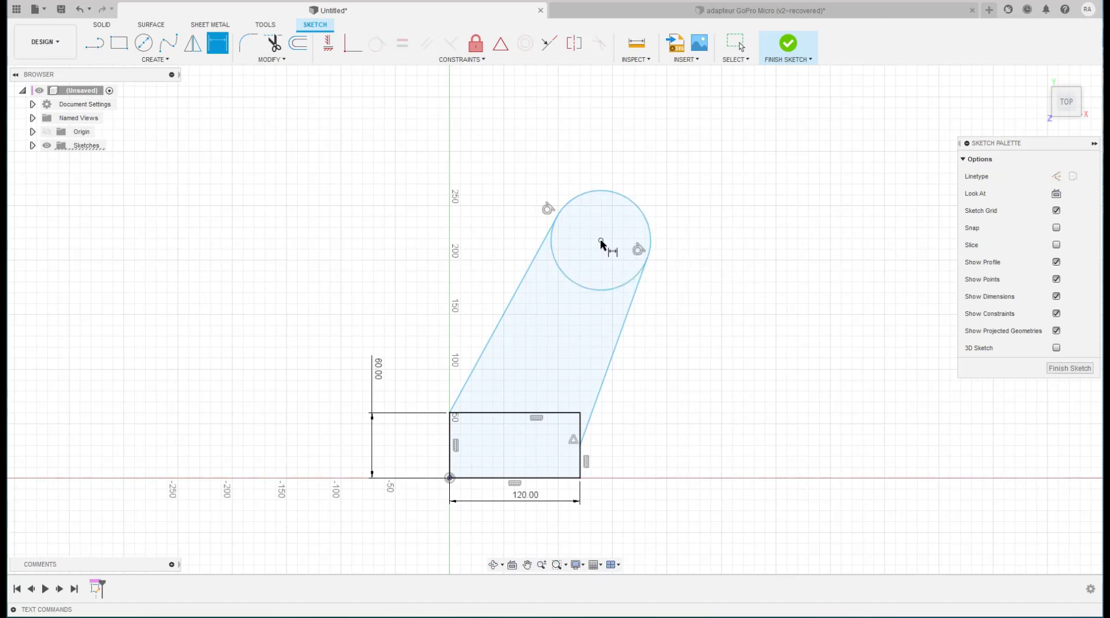
{"action": "left_click", "coordinate": [449, 477]}
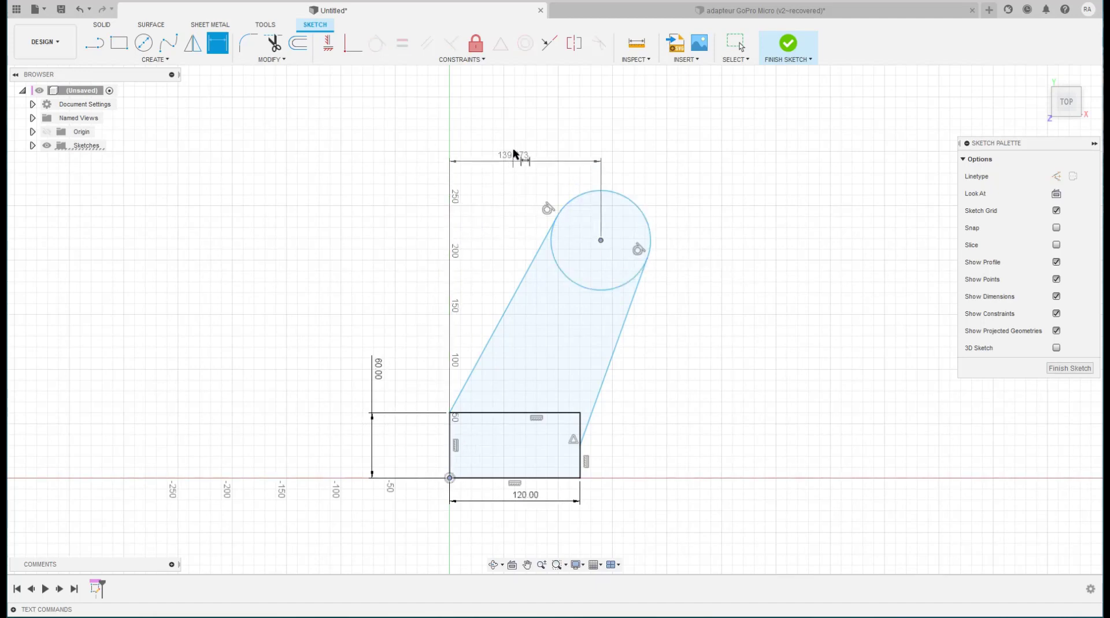
{"action": "left_click", "coordinate": [515, 152]}
{"action": "type", "text": "140"}
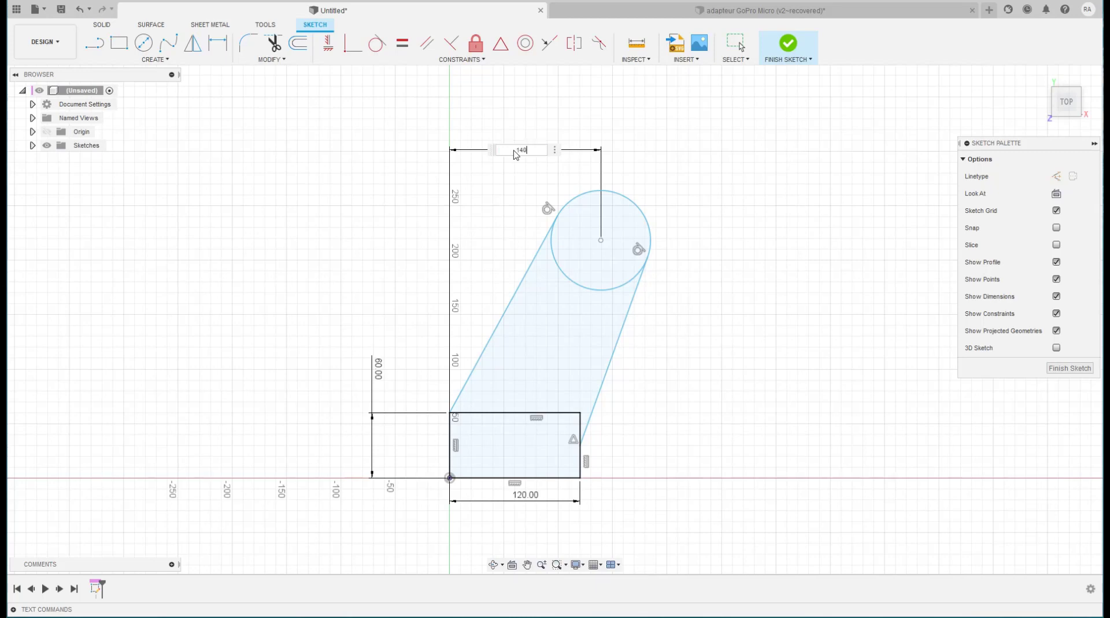
{"action": "key", "text": "Return"}
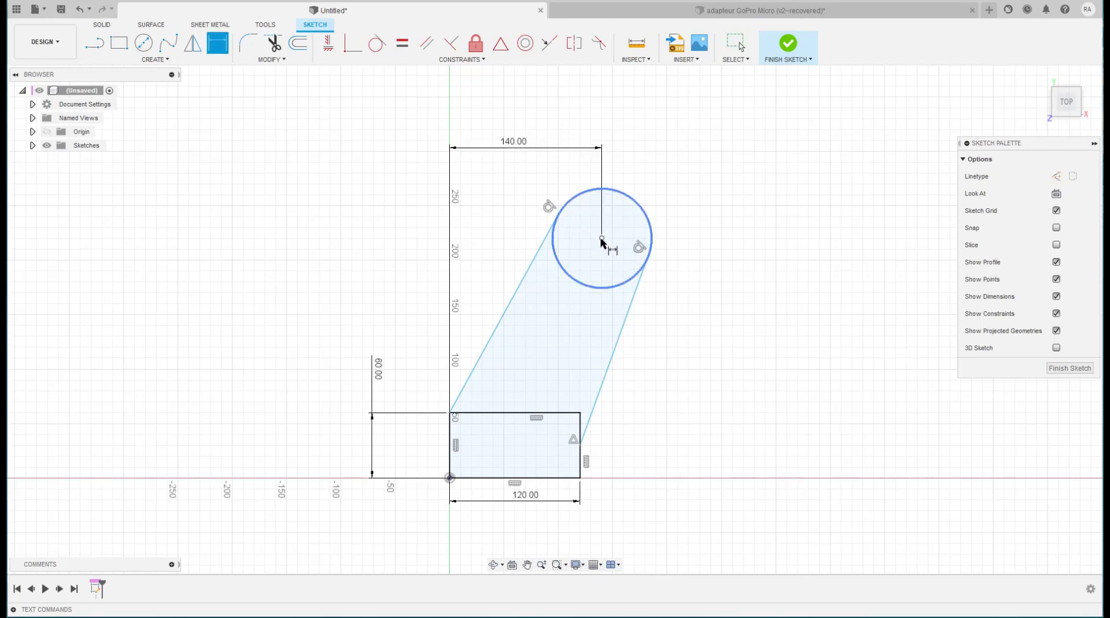
{"action": "left_click", "coordinate": [602, 239]}
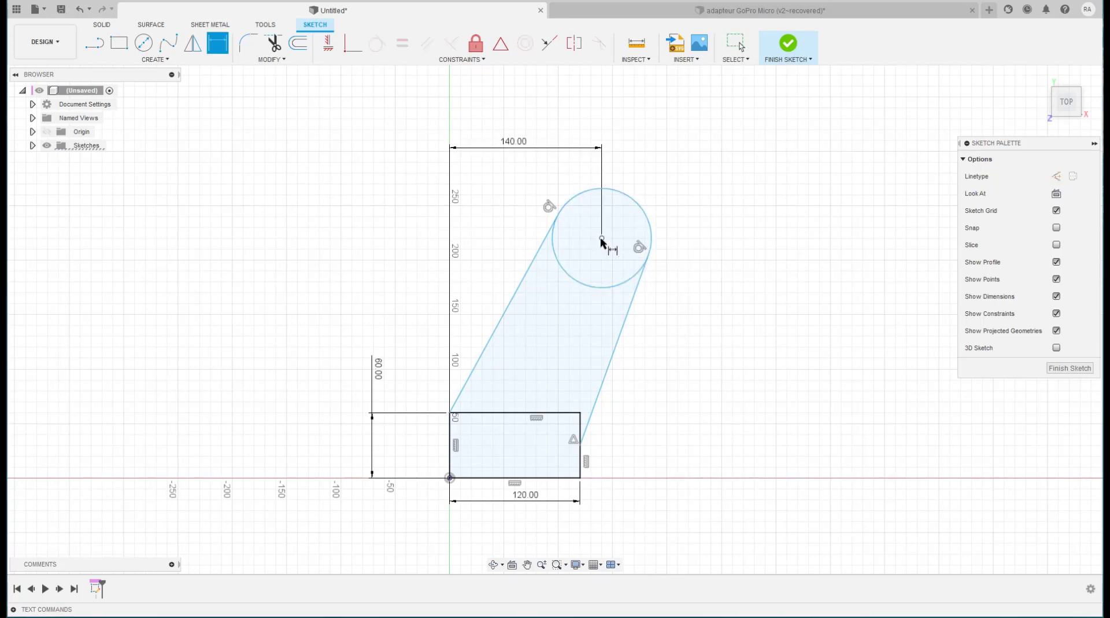
{"action": "left_click", "coordinate": [450, 477]}
{"action": "left_click", "coordinate": [706, 370]}
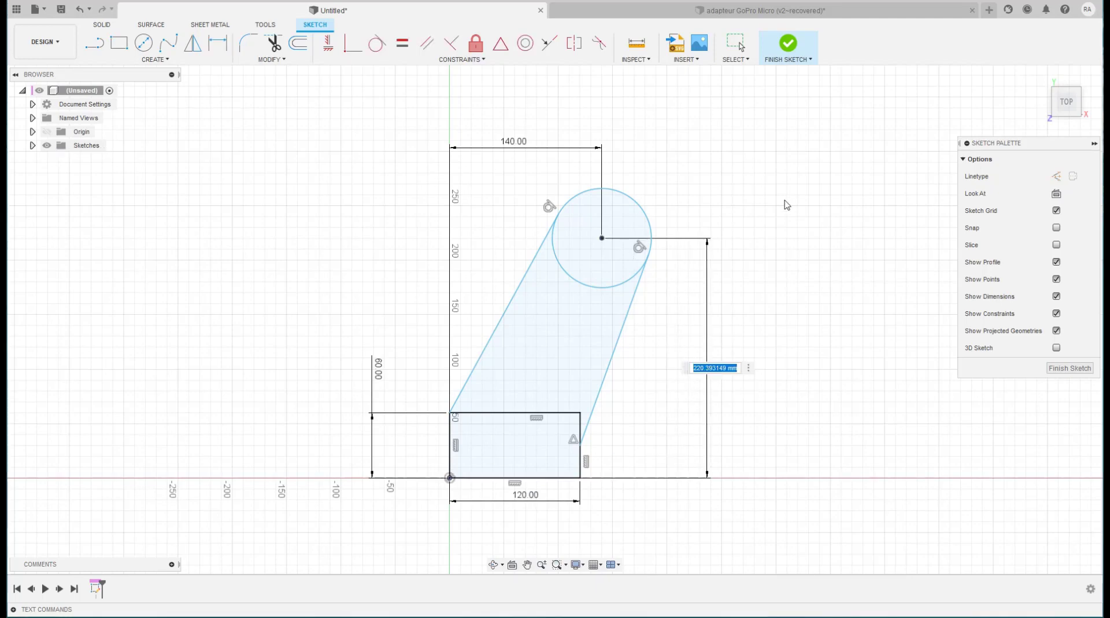
{"action": "type", "text": "220"}
{"action": "key", "text": "Return"}
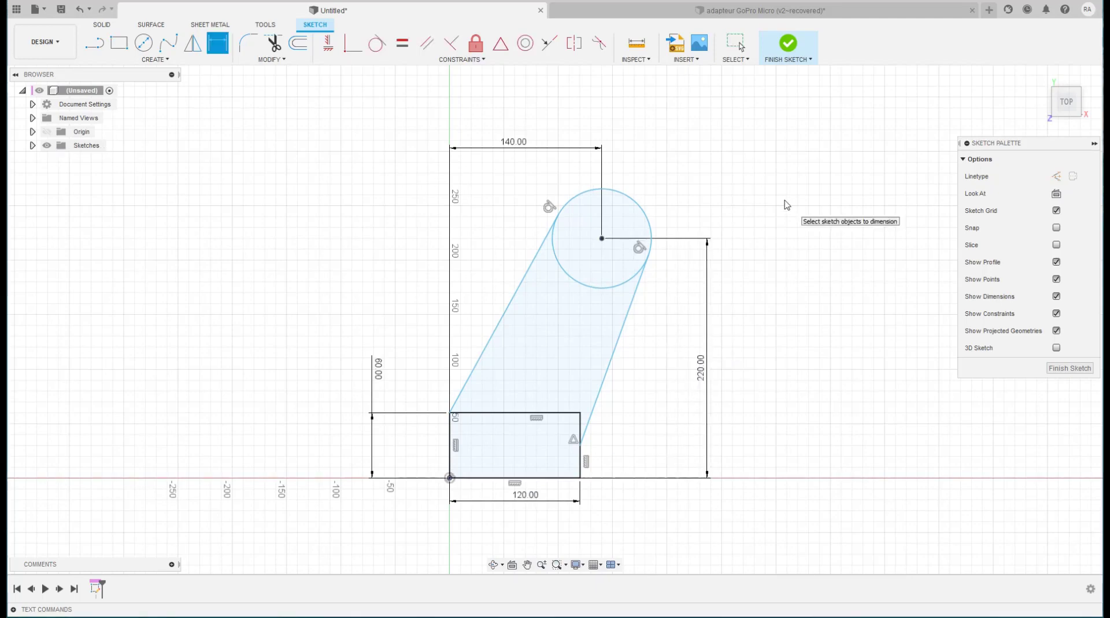
- Give the circle a 90 diameter dimension and expand Sketches in the Browser to show Sketch1
{"action": "left_click", "coordinate": [648, 219]}
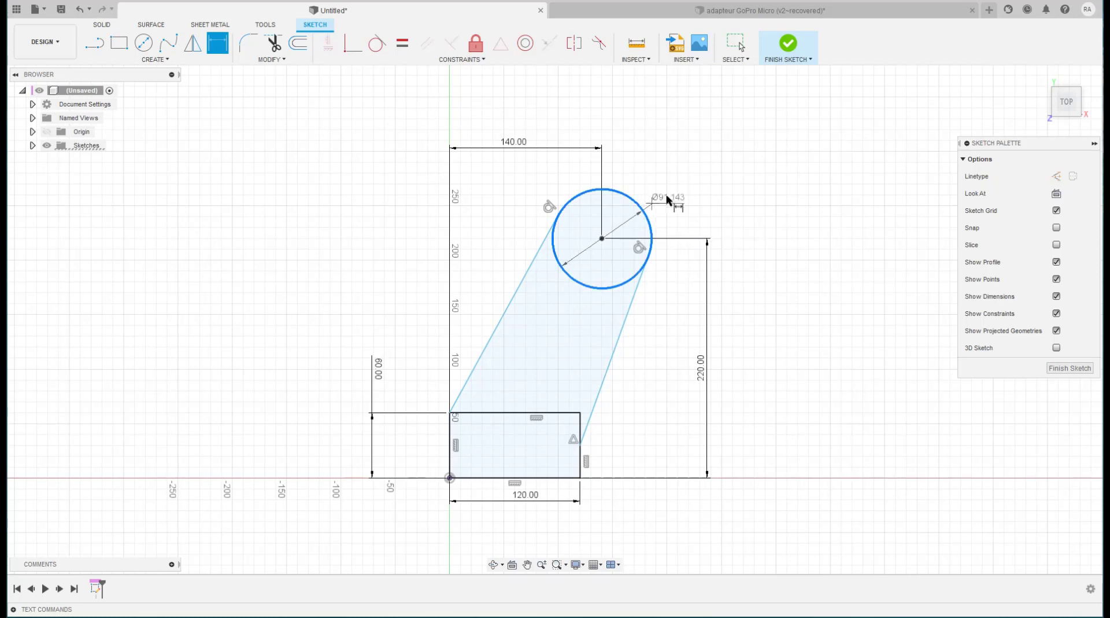
{"action": "left_click", "coordinate": [673, 192]}
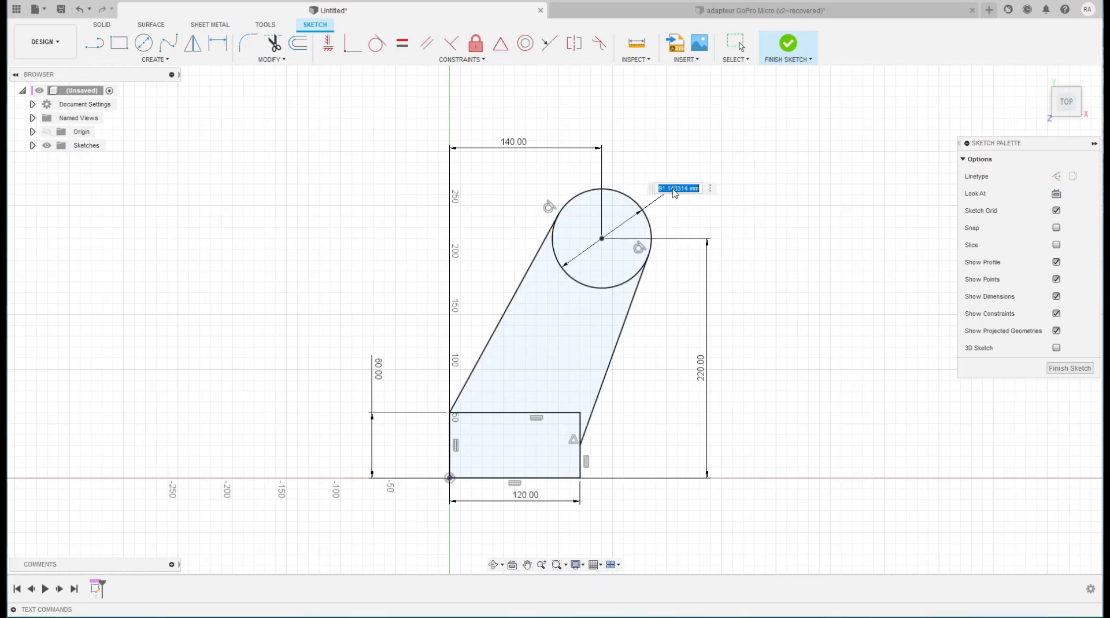
{"action": "type", "text": "90"}
{"action": "key", "text": "Return"}
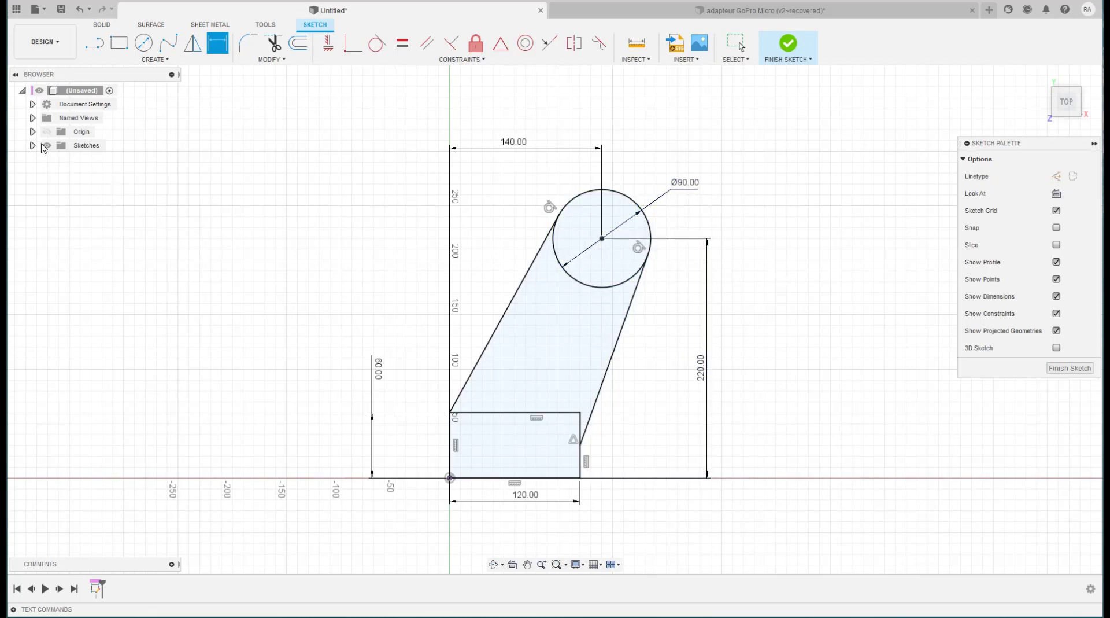
{"action": "left_click", "coordinate": [33, 145]}
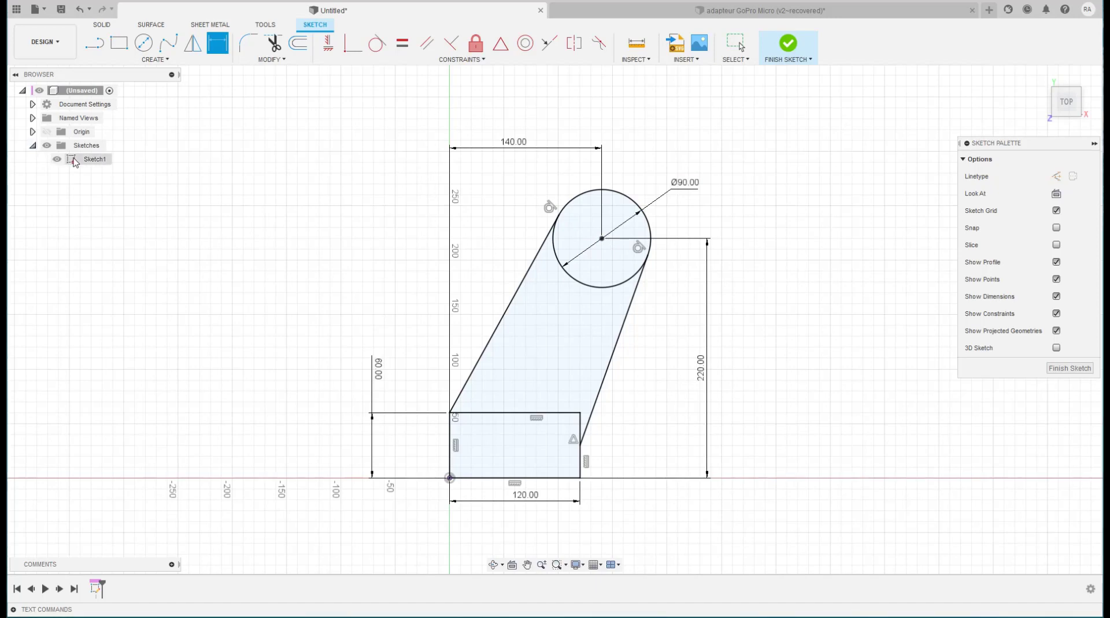